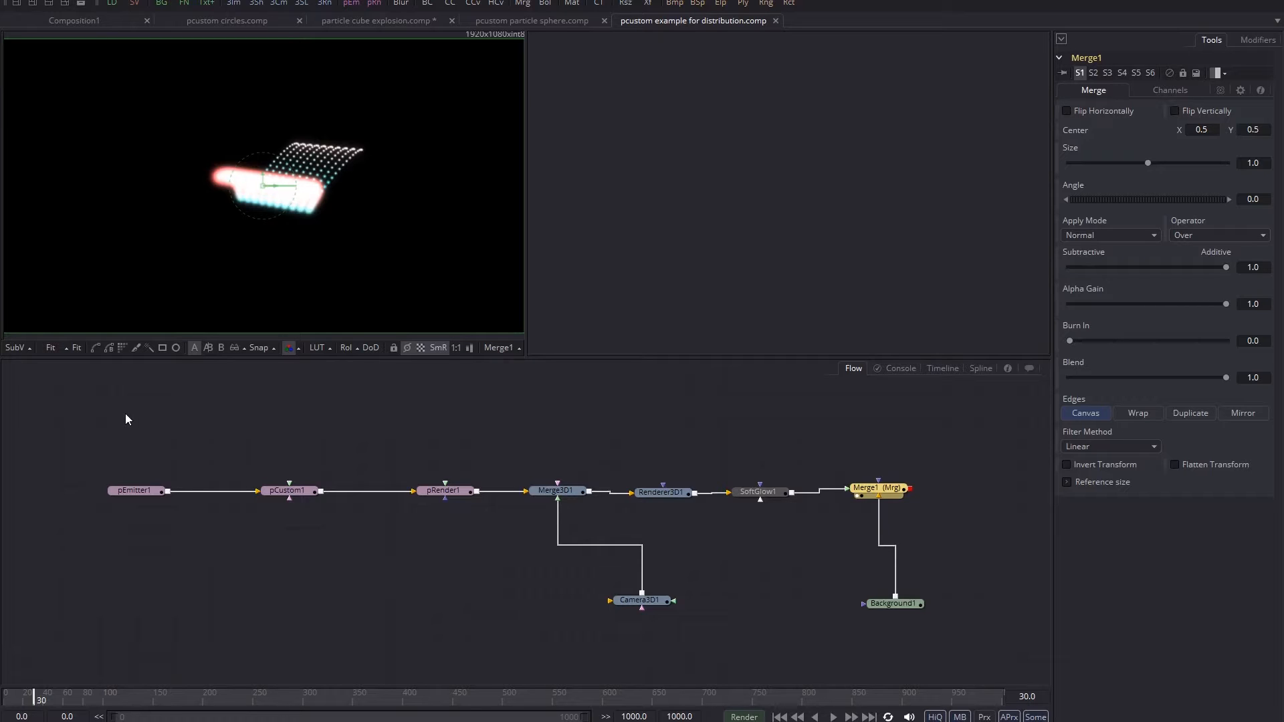
- Look through the example compositions for pCustom circles, particle cube explosion, particle sphere and distribution, previewing an earlier frame of the circles
{"action": "left_click", "coordinate": [219, 22]}
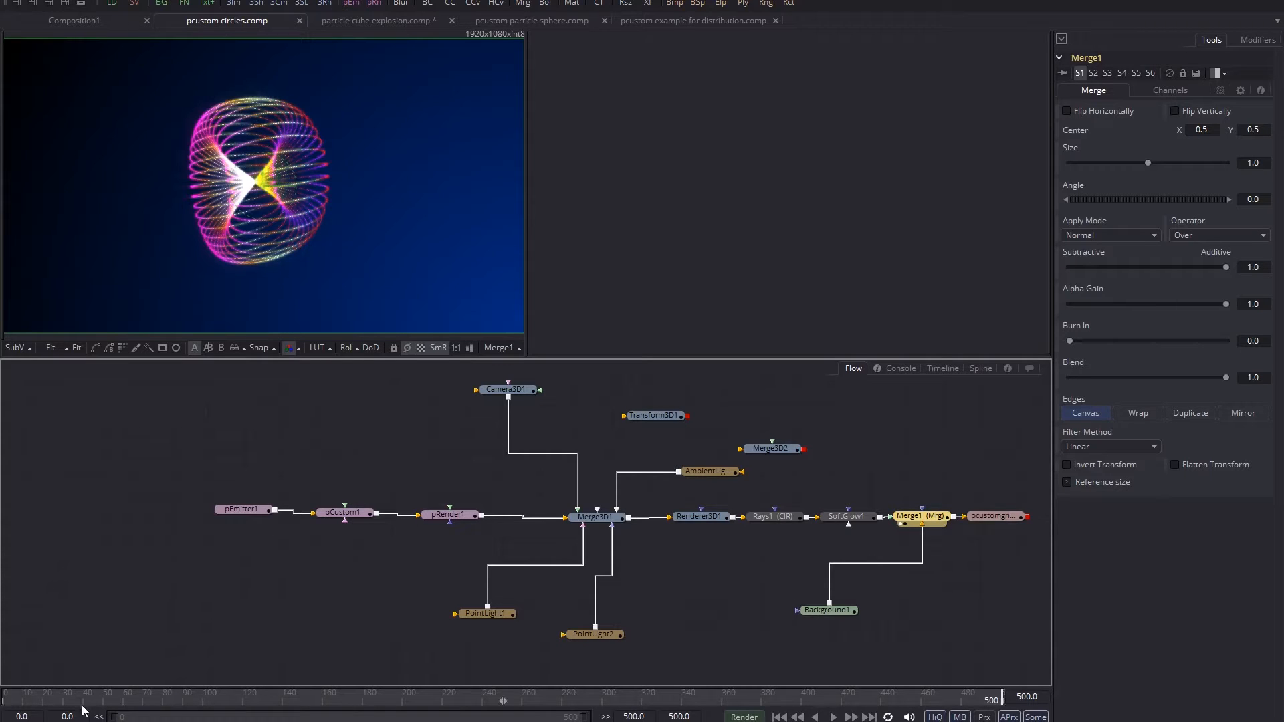
{"action": "left_click", "coordinate": [85, 696]}
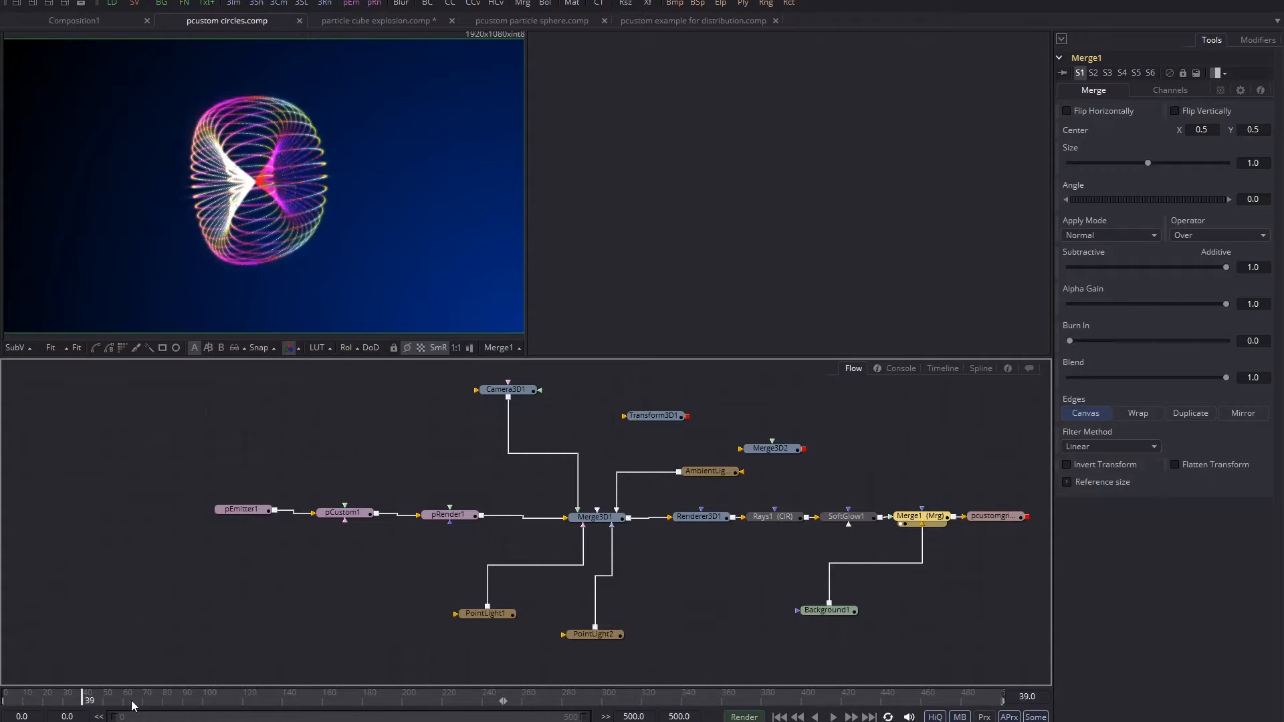
{"action": "left_click", "coordinate": [376, 24]}
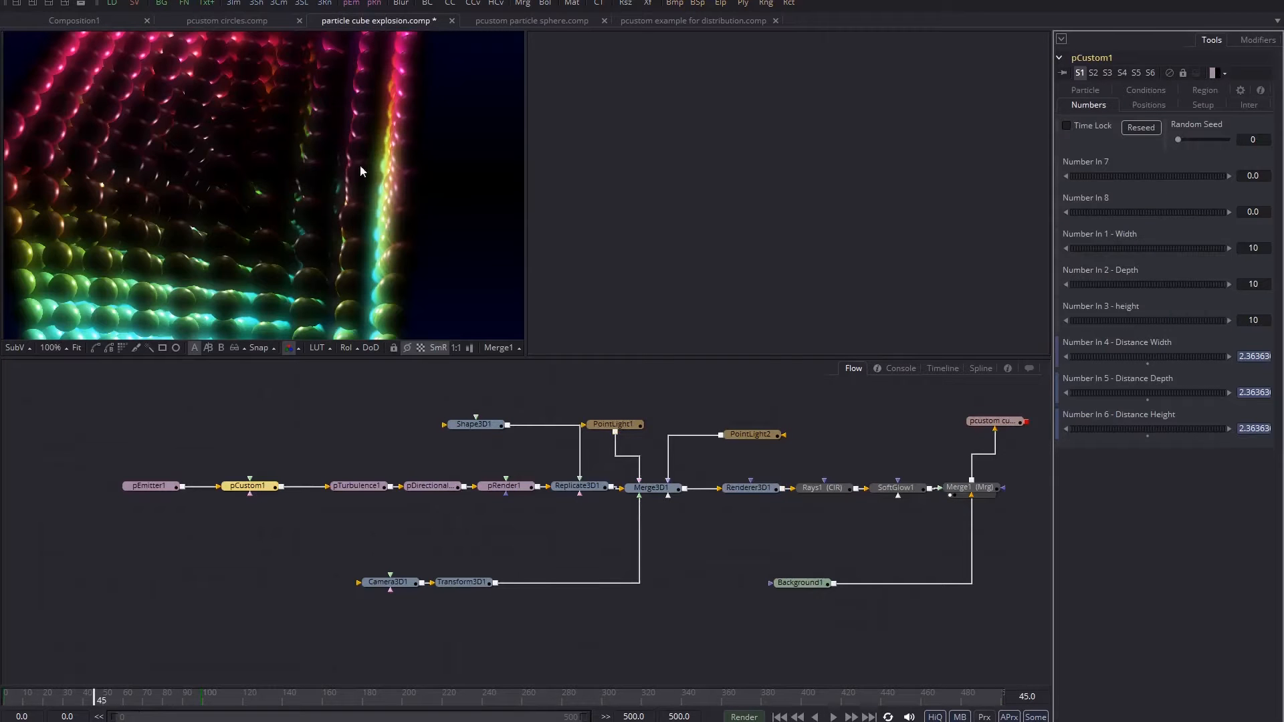
{"action": "left_click", "coordinate": [532, 22]}
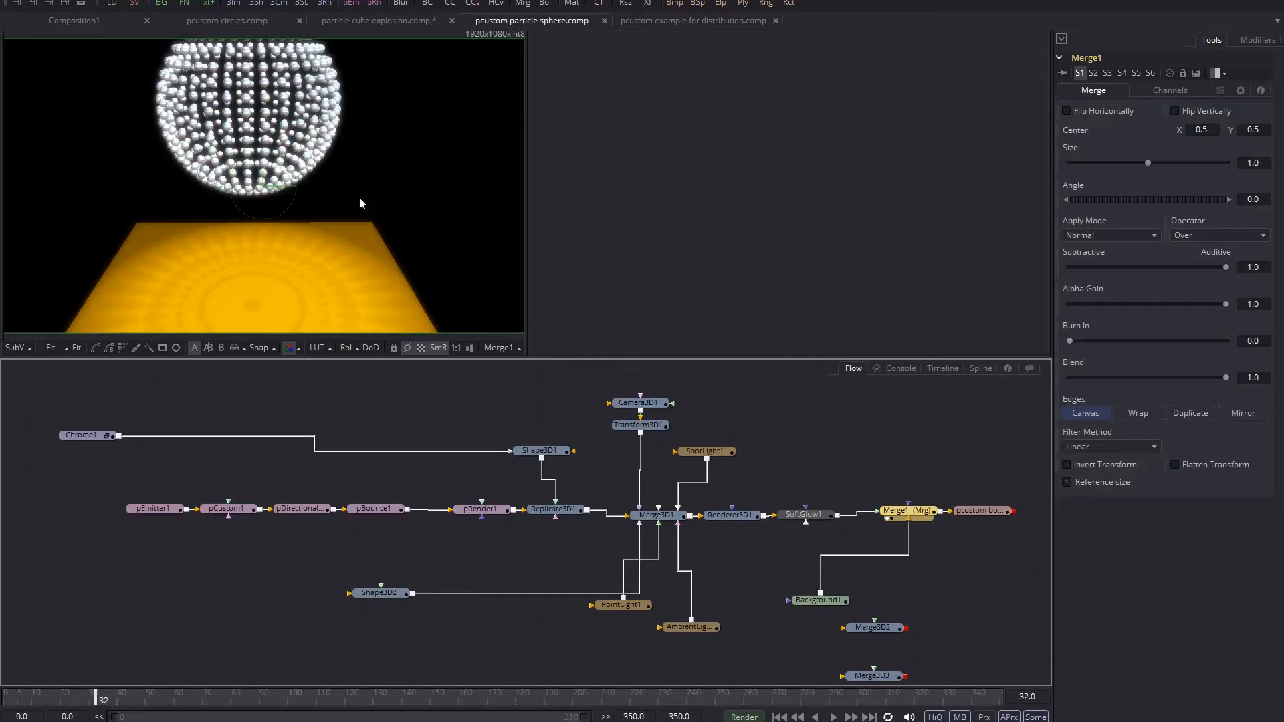
{"action": "left_click", "coordinate": [687, 24]}
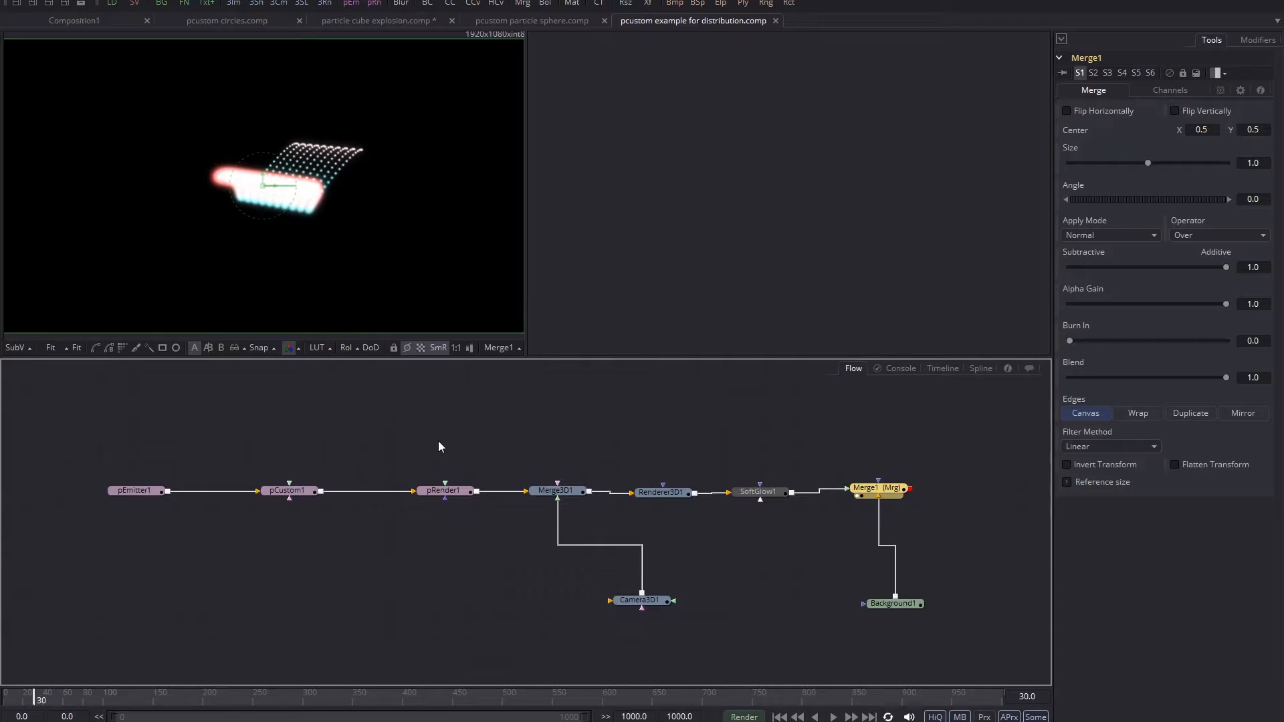
- Switch to the empty Composition1 and add a pImageEmitter node to its flow
{"action": "left_click", "coordinate": [102, 21]}
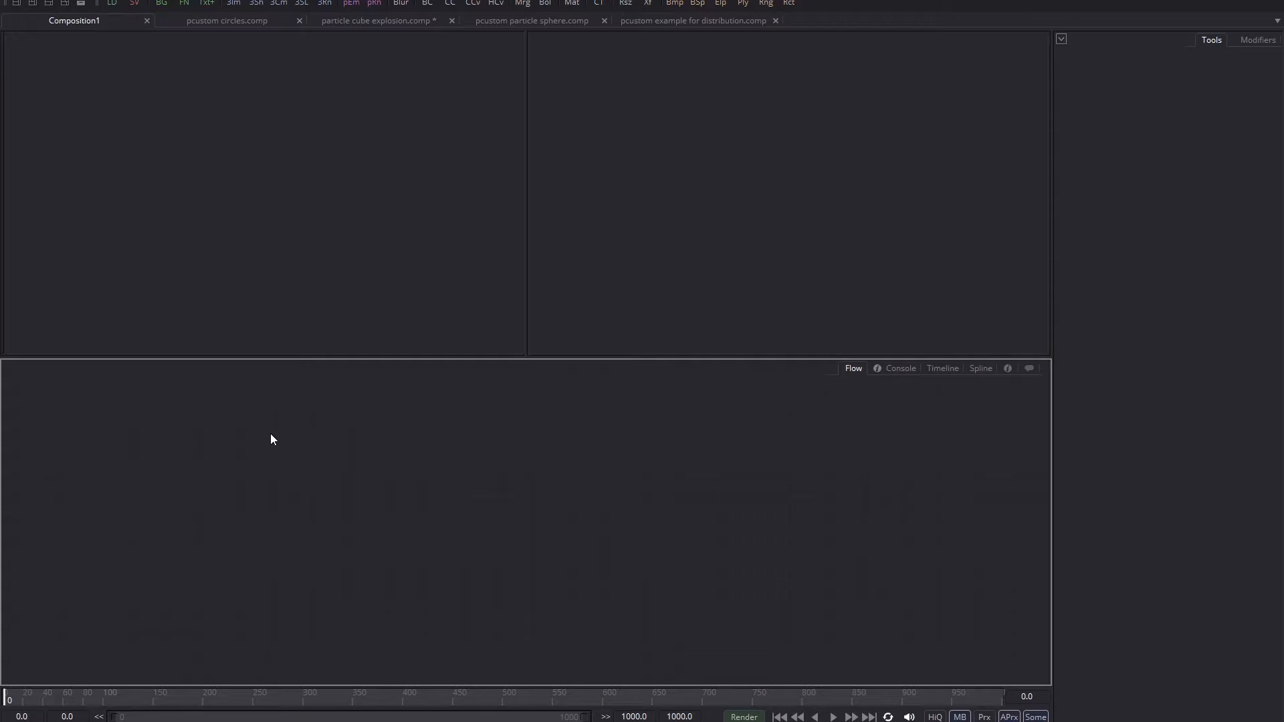
{"action": "key", "text": "ctrl+space"}
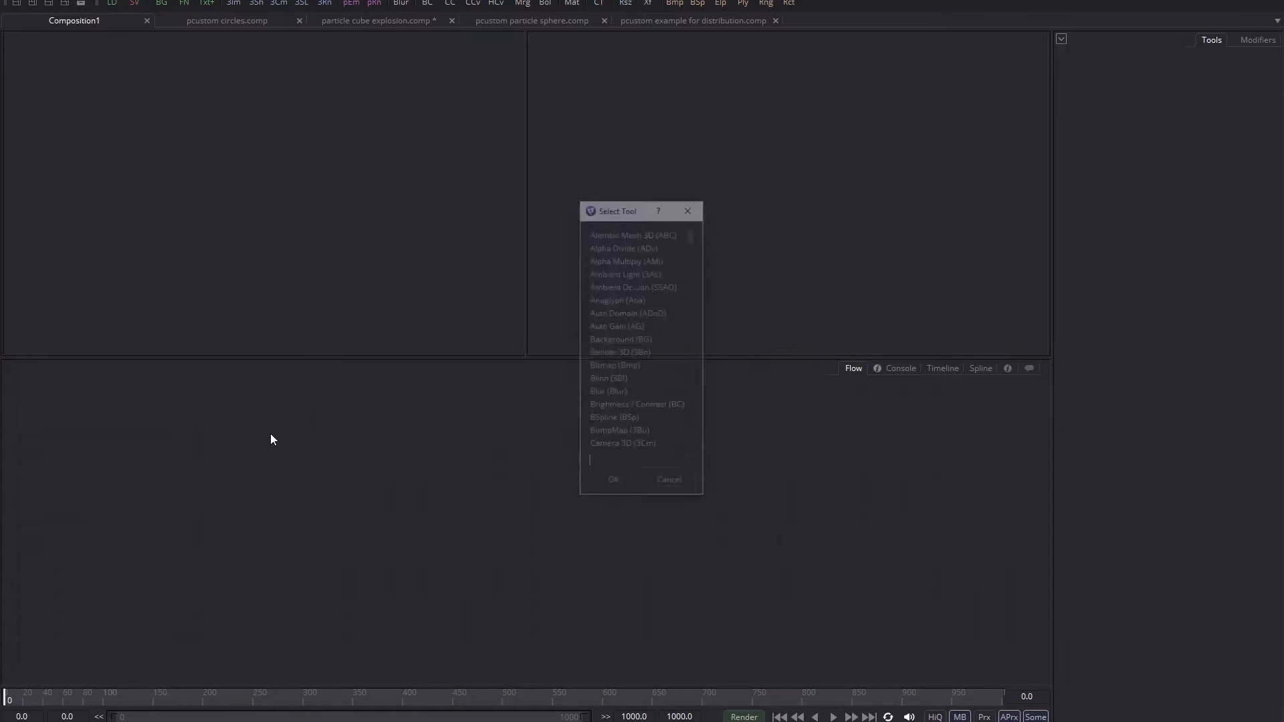
{"action": "type", "text": "pin"}
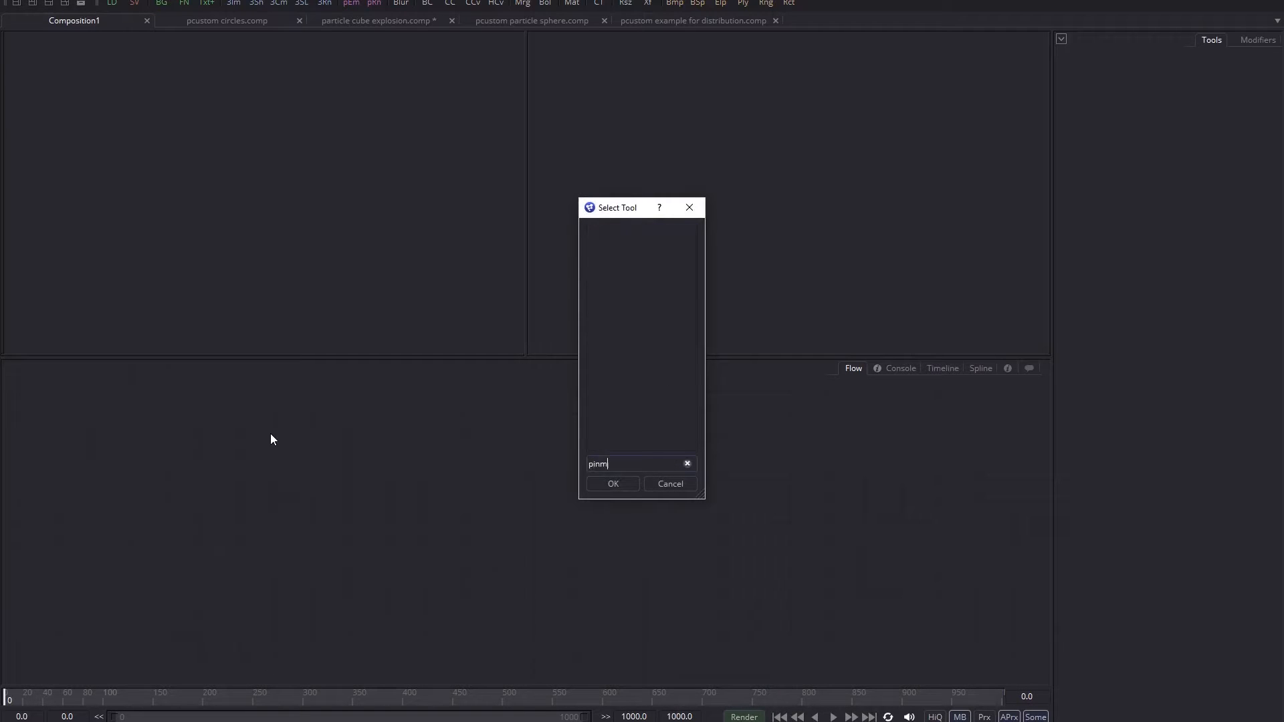
{"action": "type", "text": "m"}
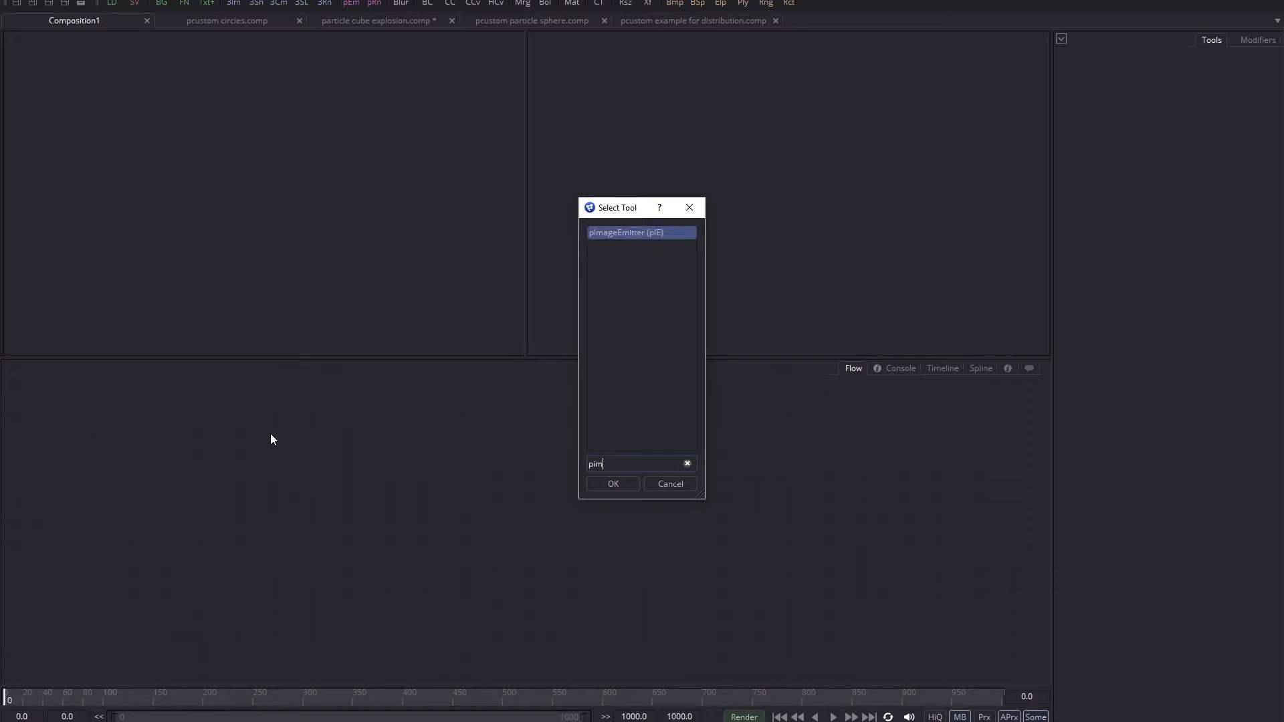
{"action": "left_click", "coordinate": [612, 485]}
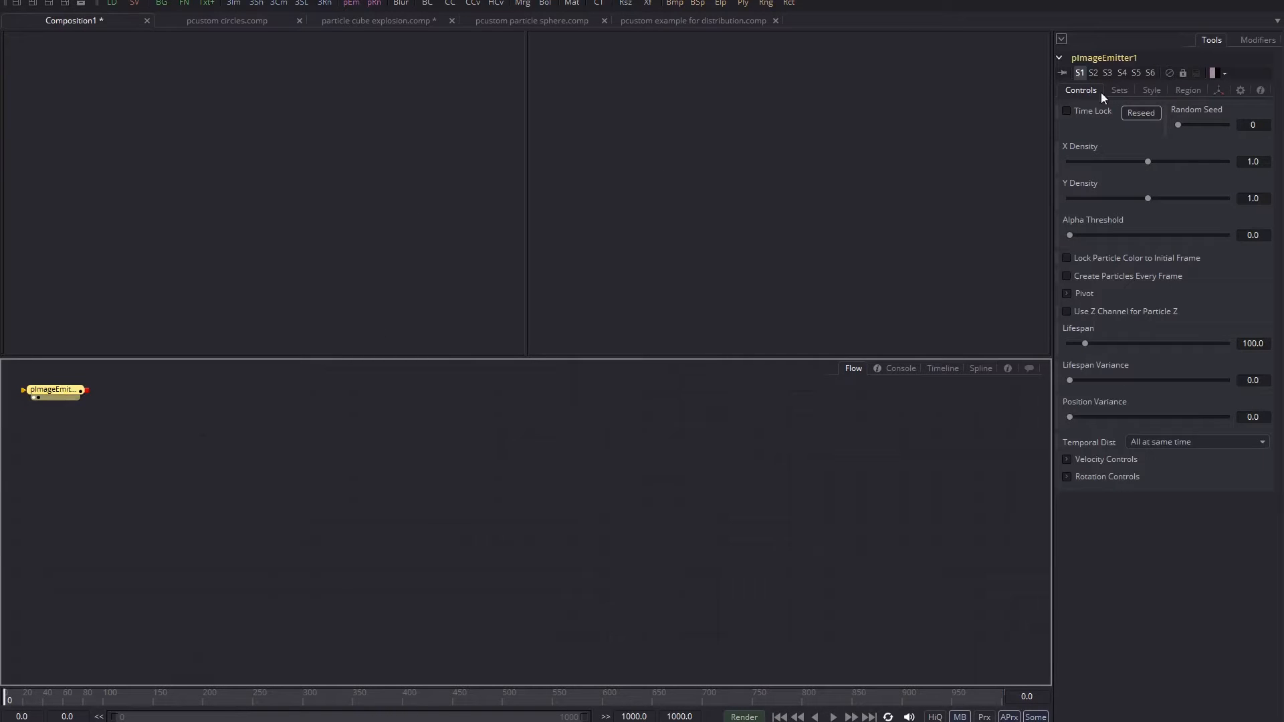
- Add a pRender node fed by the image emitter and load it into the viewer
{"action": "left_click", "coordinate": [367, 12]}
{"action": "left_click_drag", "start_coordinate": [16, 370], "coordinate": [207, 432]}
{"action": "left_click_drag", "start_coordinate": [142, 390], "coordinate": [283, 403]}
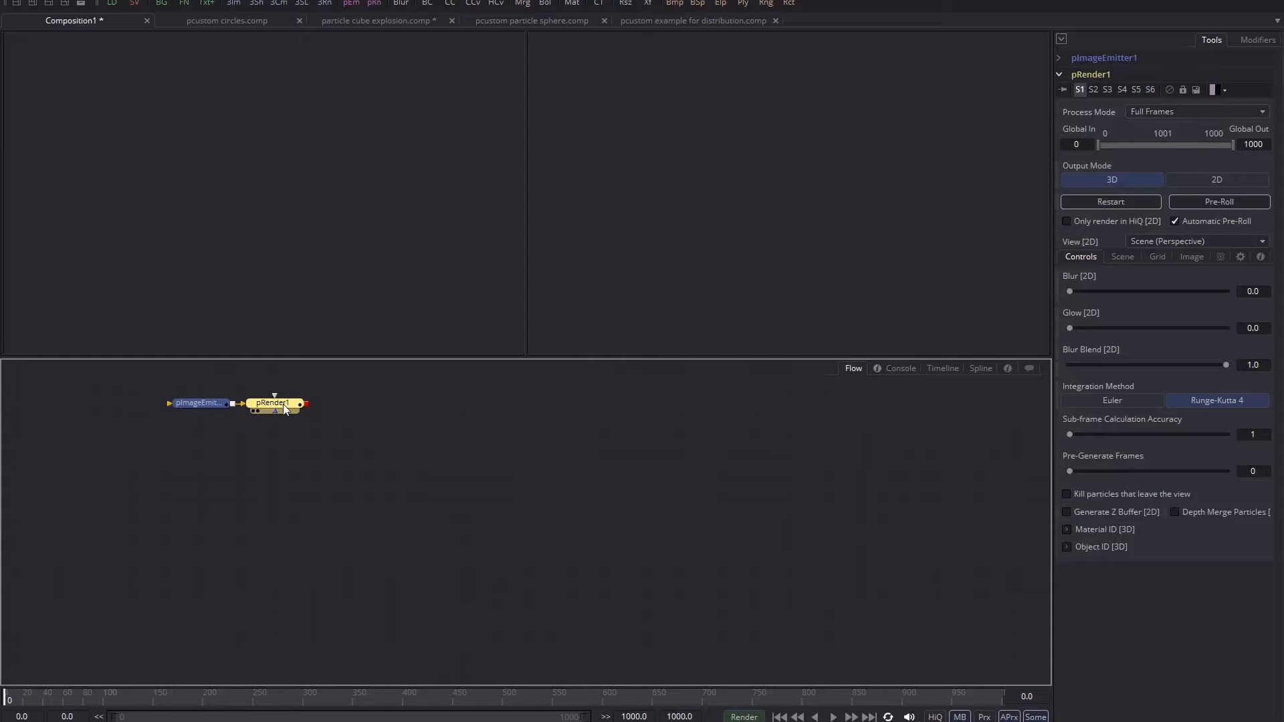
{"action": "left_click", "coordinate": [211, 407]}
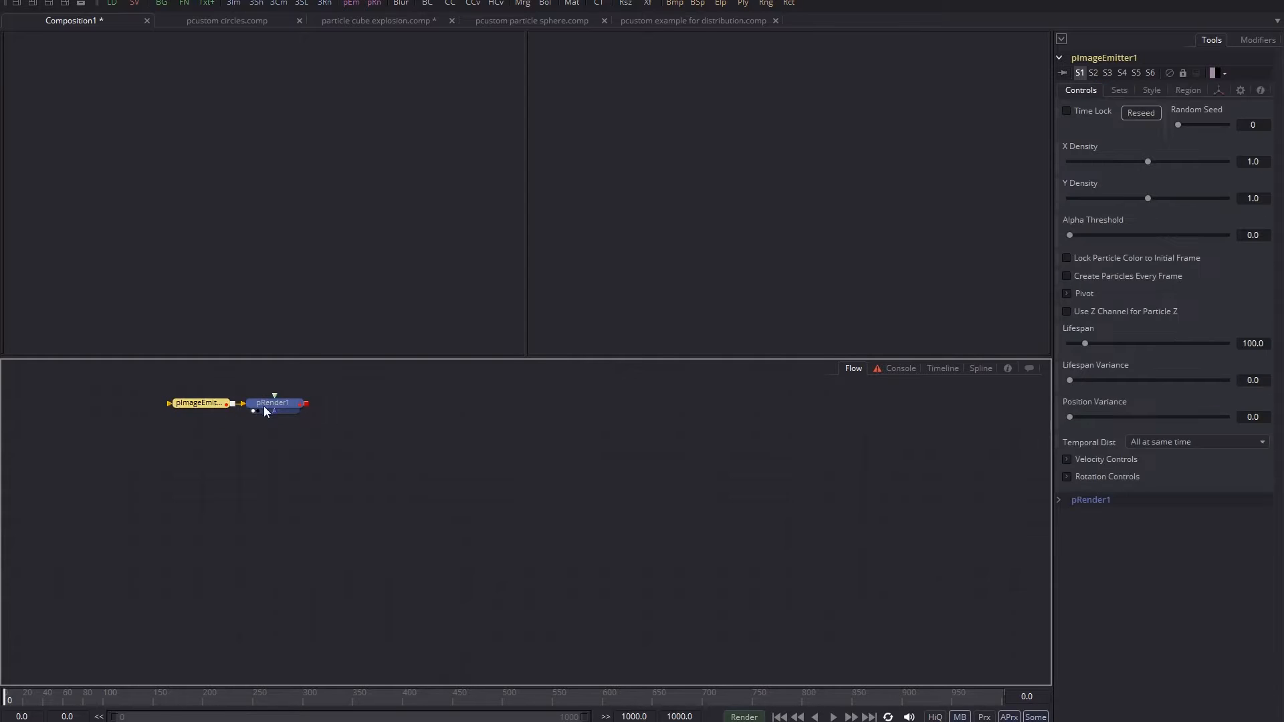
{"action": "left_click", "coordinate": [265, 408]}
{"action": "left_click", "coordinate": [220, 405]}
- Add a Background node and connect its output to the image emitter's input
{"action": "left_click", "coordinate": [179, 484]}
{"action": "key", "text": "ctrl+space"}
{"action": "type", "text": "ba"}
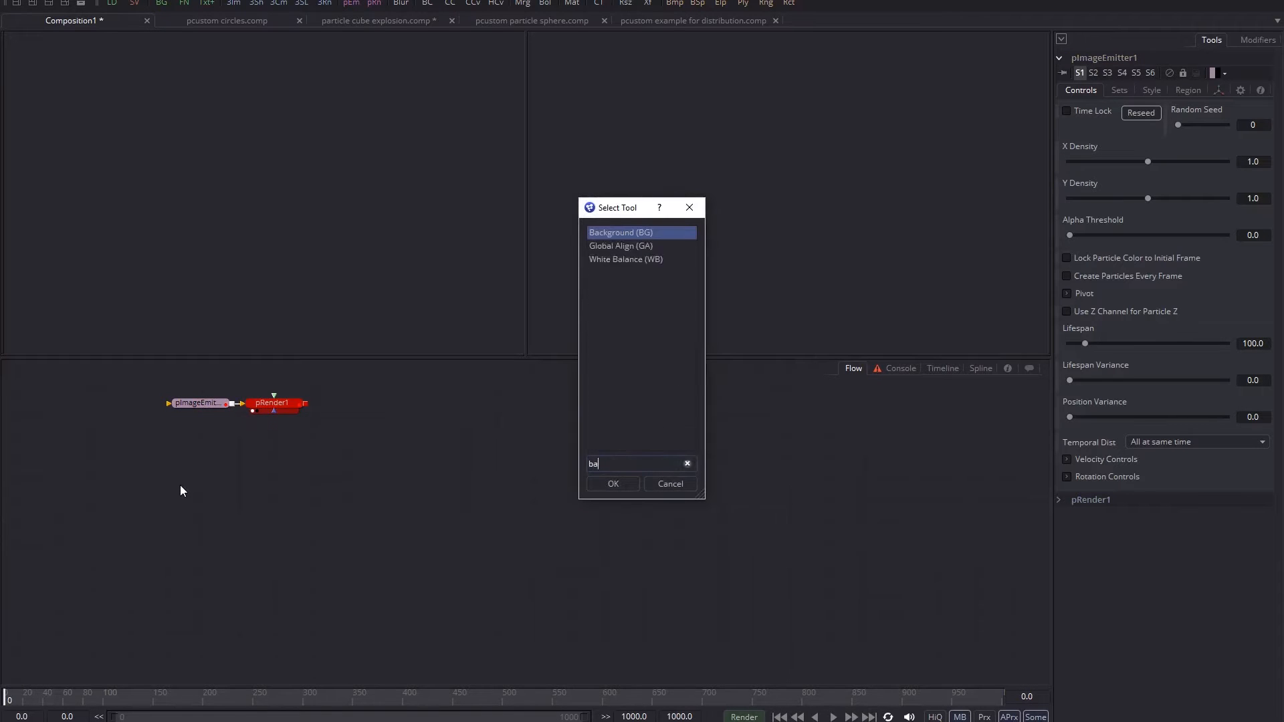
{"action": "type", "text": "ck"}
{"action": "left_click", "coordinate": [614, 484]}
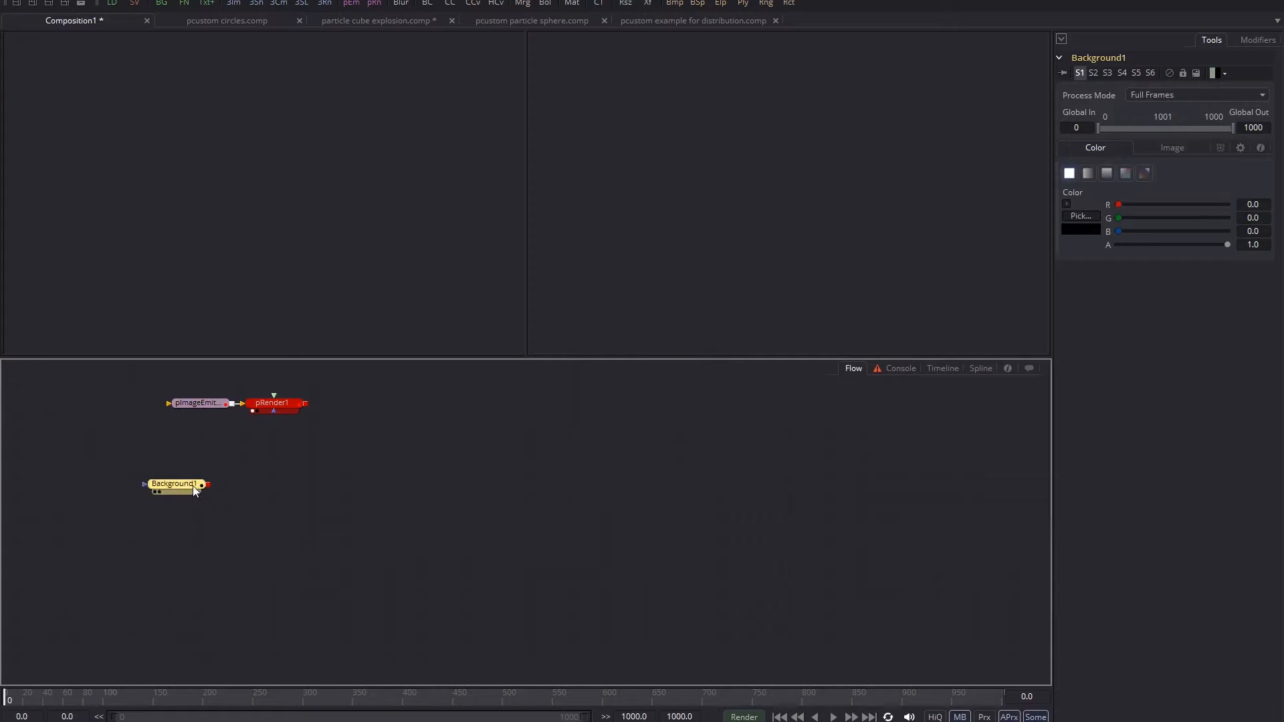
{"action": "left_click_drag", "start_coordinate": [194, 490], "coordinate": [108, 408]}
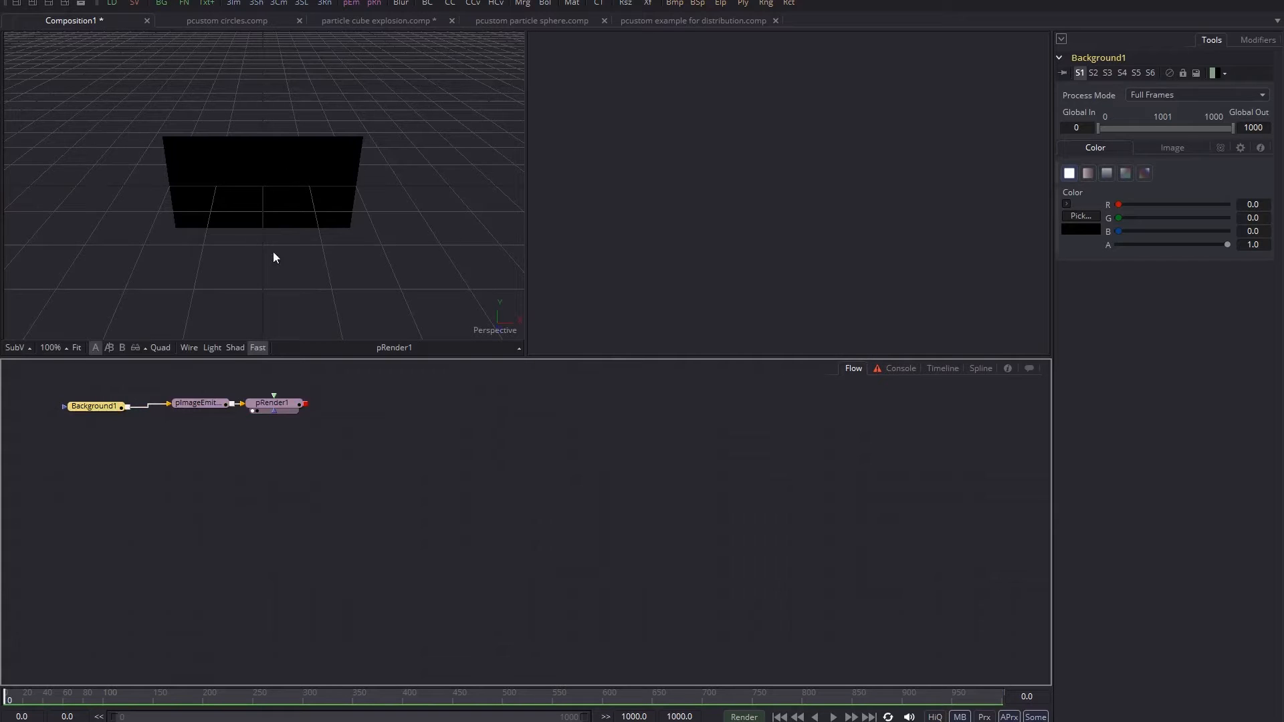
- Change the Background node's colour to white
{"action": "scroll", "coordinate": [276, 154], "scroll_direction": "up", "scroll_amount": 4}
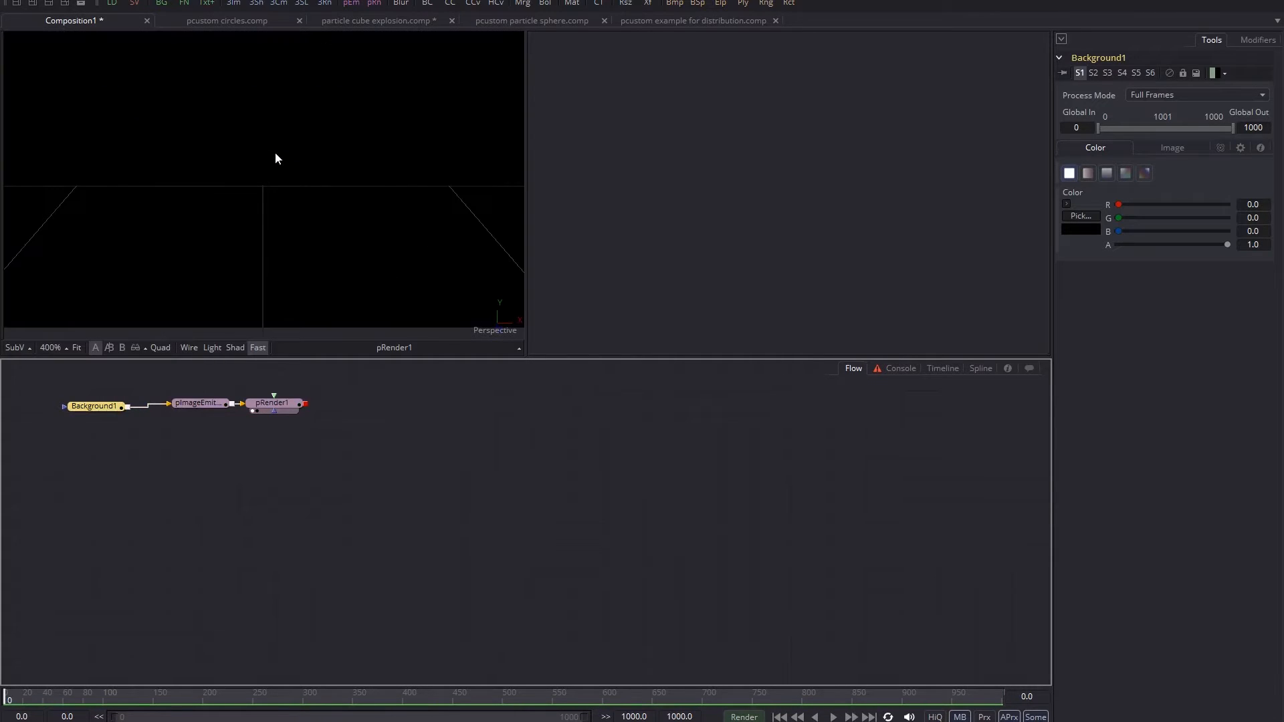
{"action": "scroll", "coordinate": [275, 151], "scroll_direction": "down", "scroll_amount": 2}
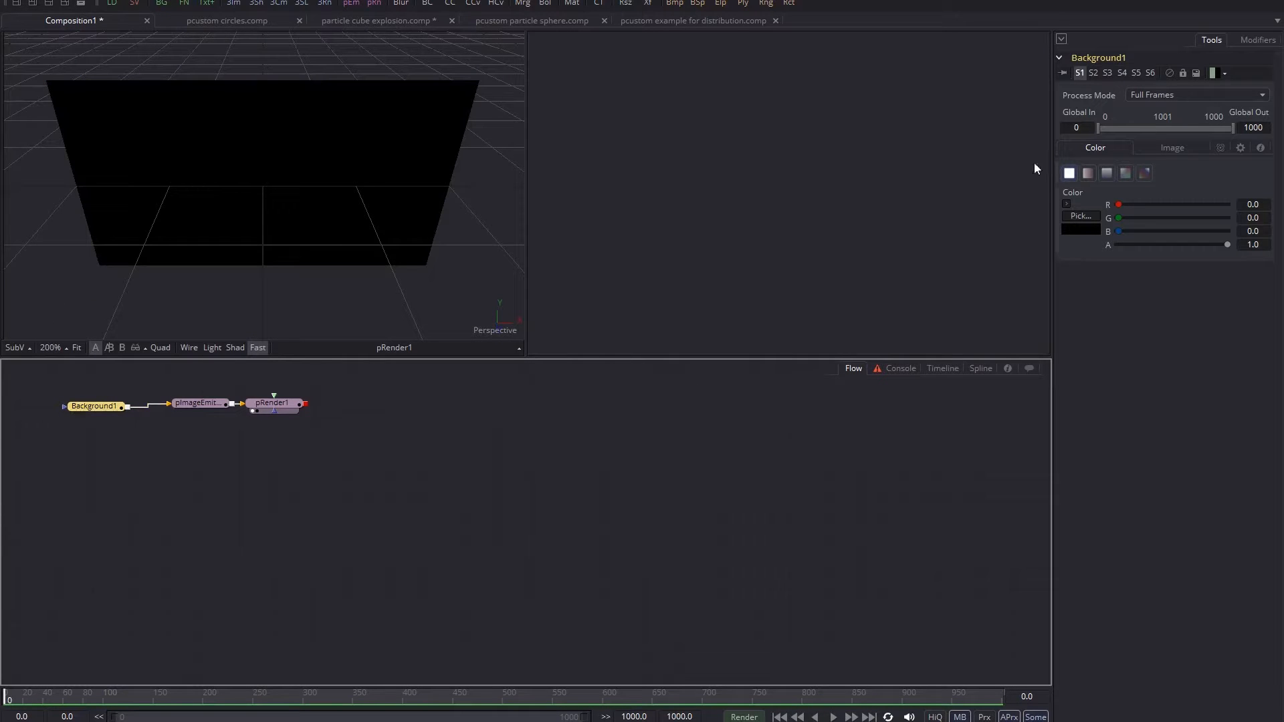
{"action": "left_click", "coordinate": [1078, 216]}
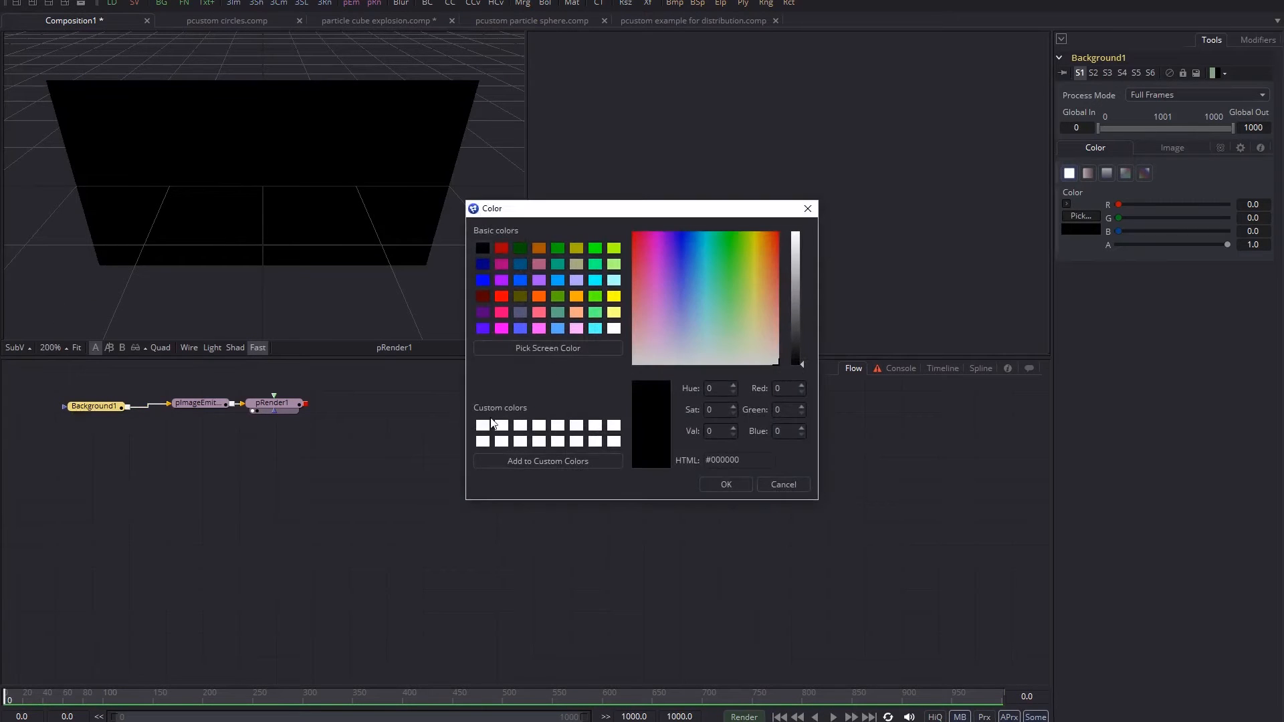
{"action": "left_click", "coordinate": [613, 442]}
{"action": "left_click", "coordinate": [729, 486]}
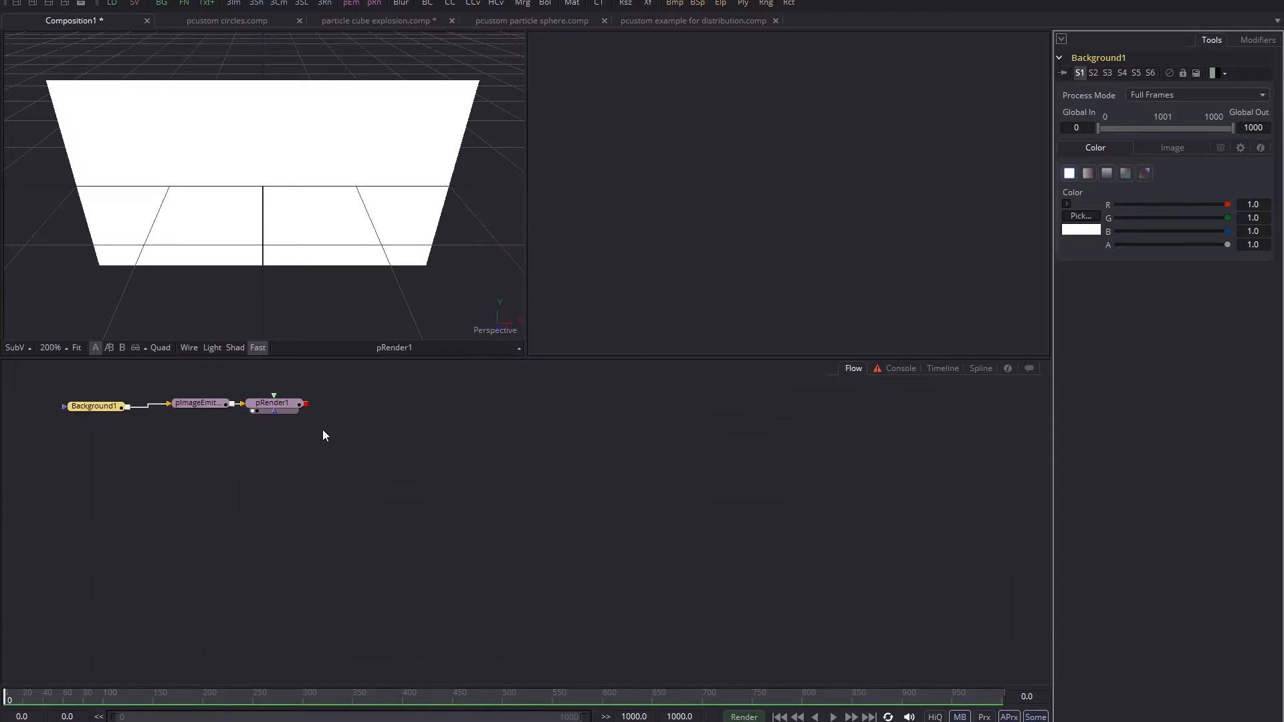
- Set the image emitter's X Density and Y Density to 0.1
{"action": "left_click", "coordinate": [191, 405]}
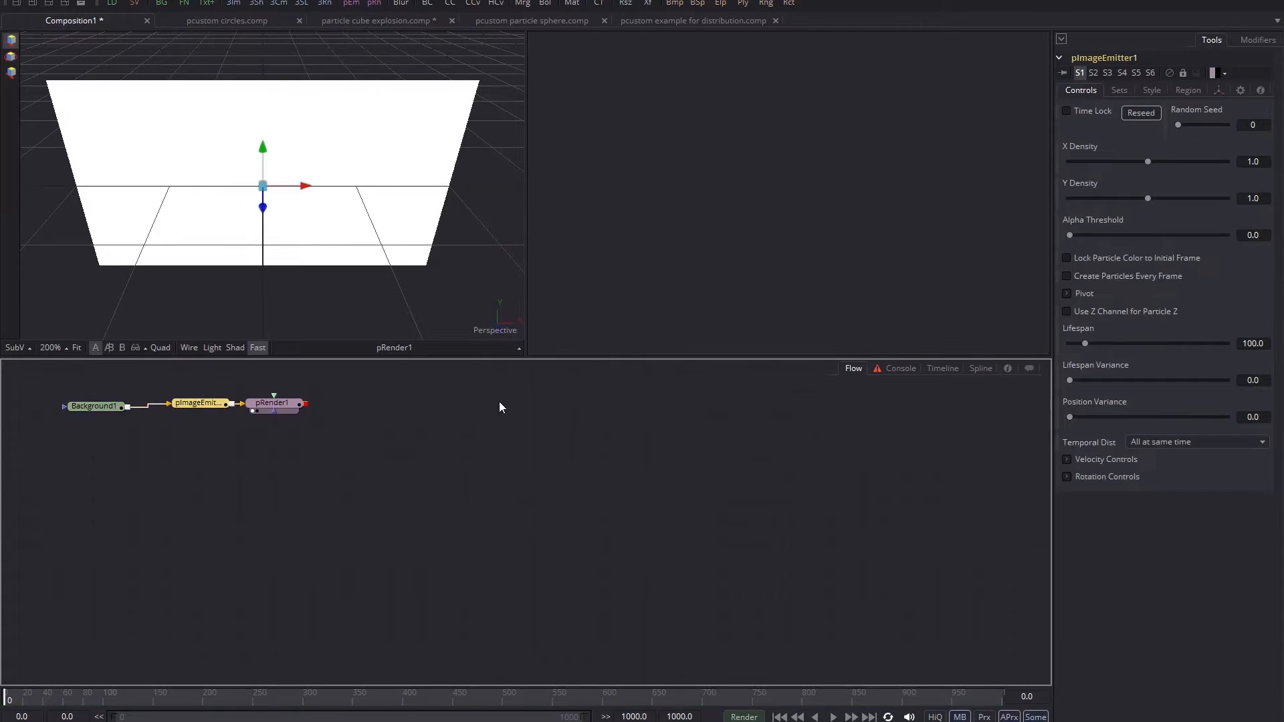
{"action": "left_click", "coordinate": [1252, 162]}
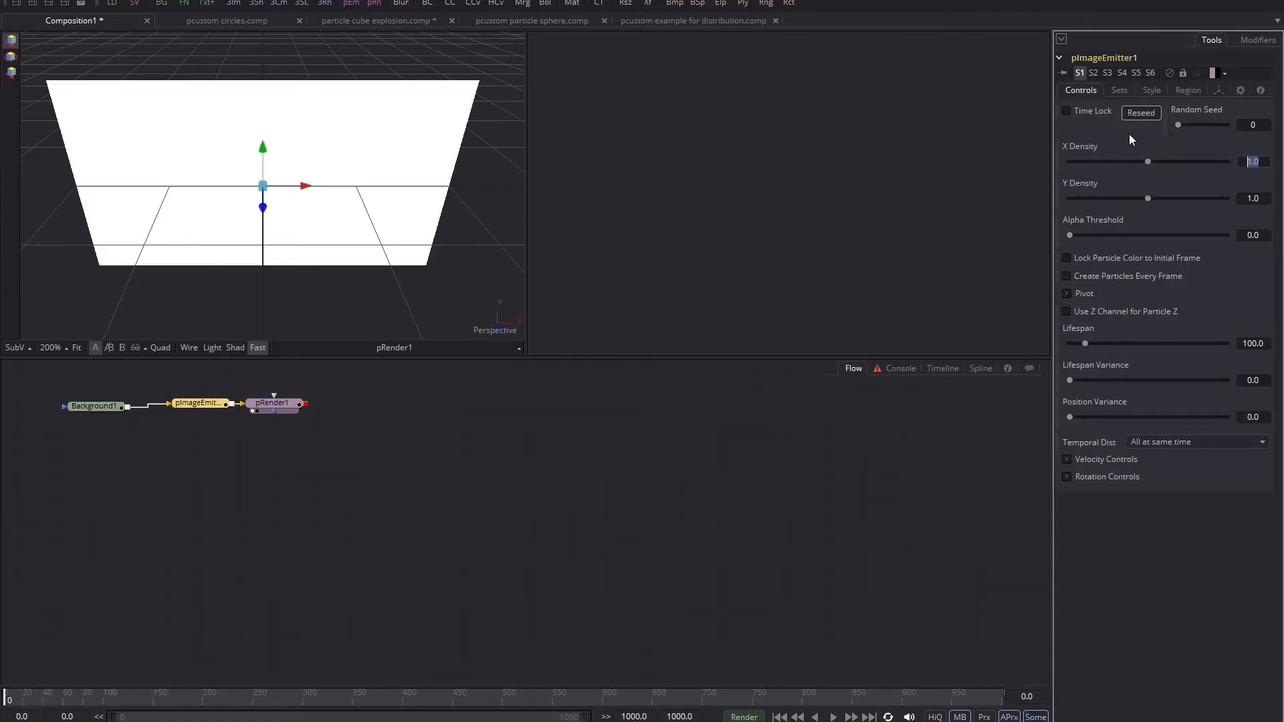
{"action": "type", "text": "0.1"}
{"action": "key", "text": "Tab"}
{"action": "type", "text": "0.1"}
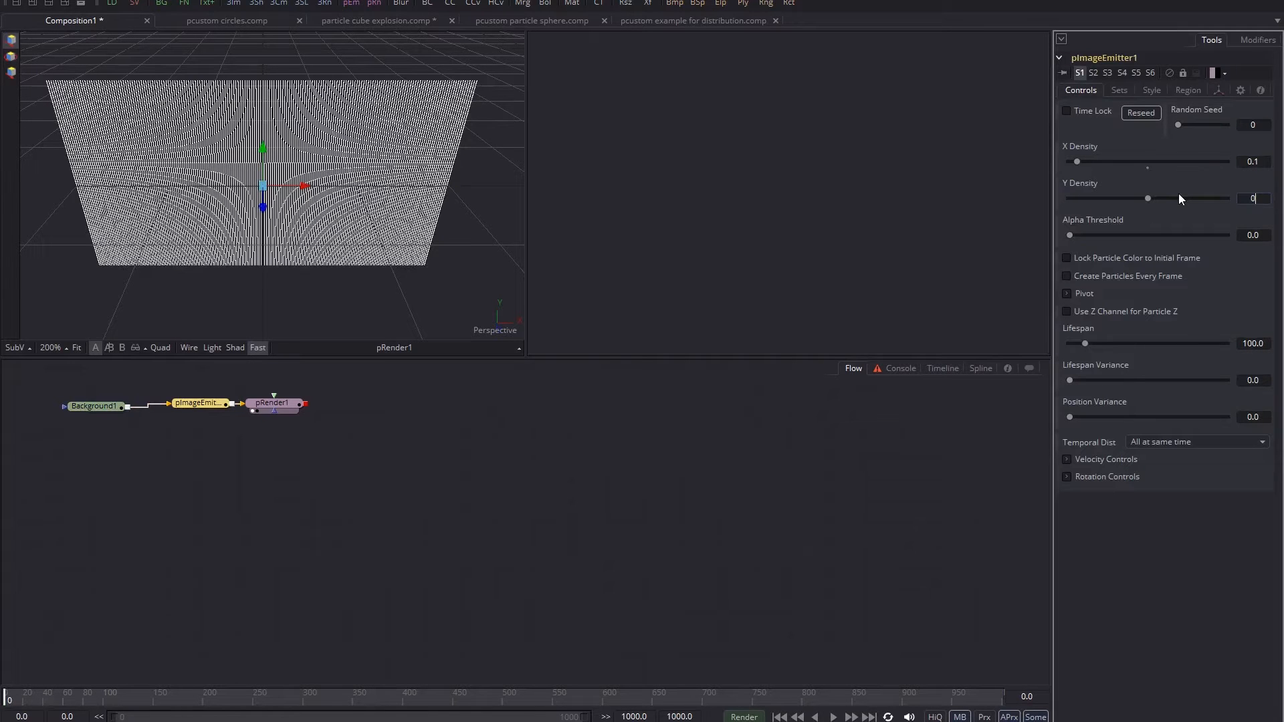
{"action": "left_click", "coordinate": [1203, 554]}
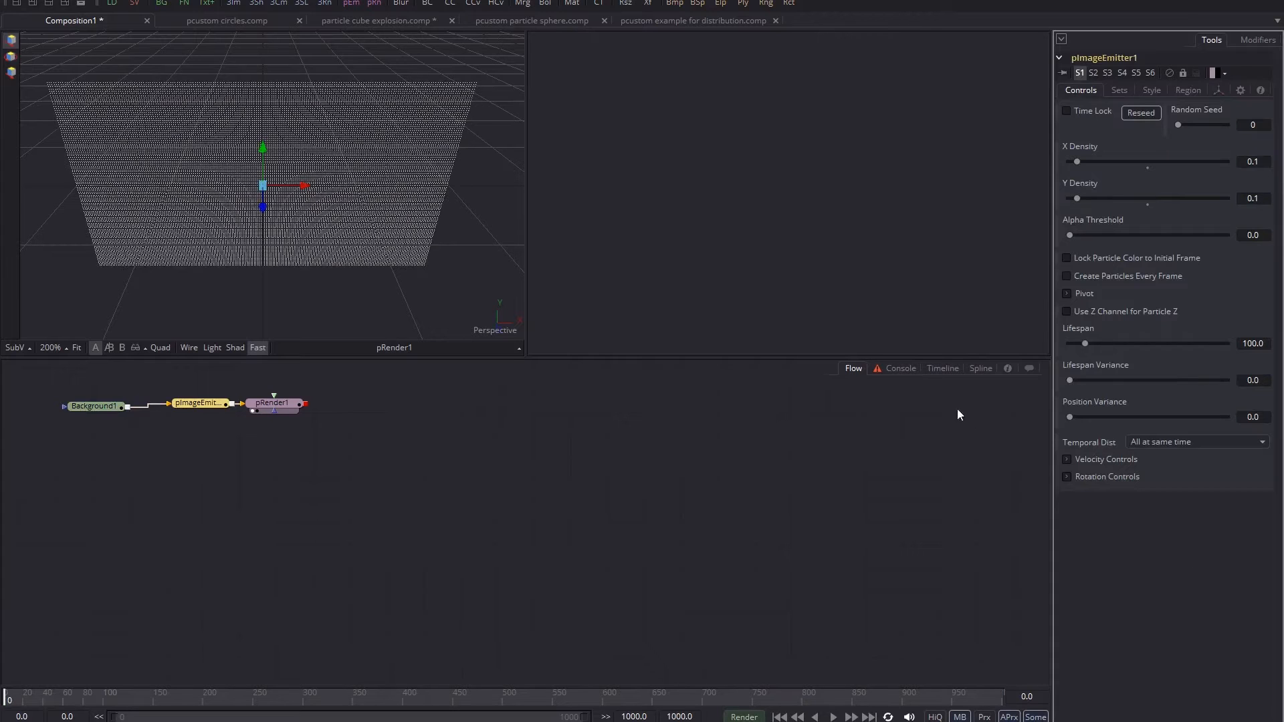
- Set the Background node's image width and height to 100 each
{"action": "left_click", "coordinate": [99, 412]}
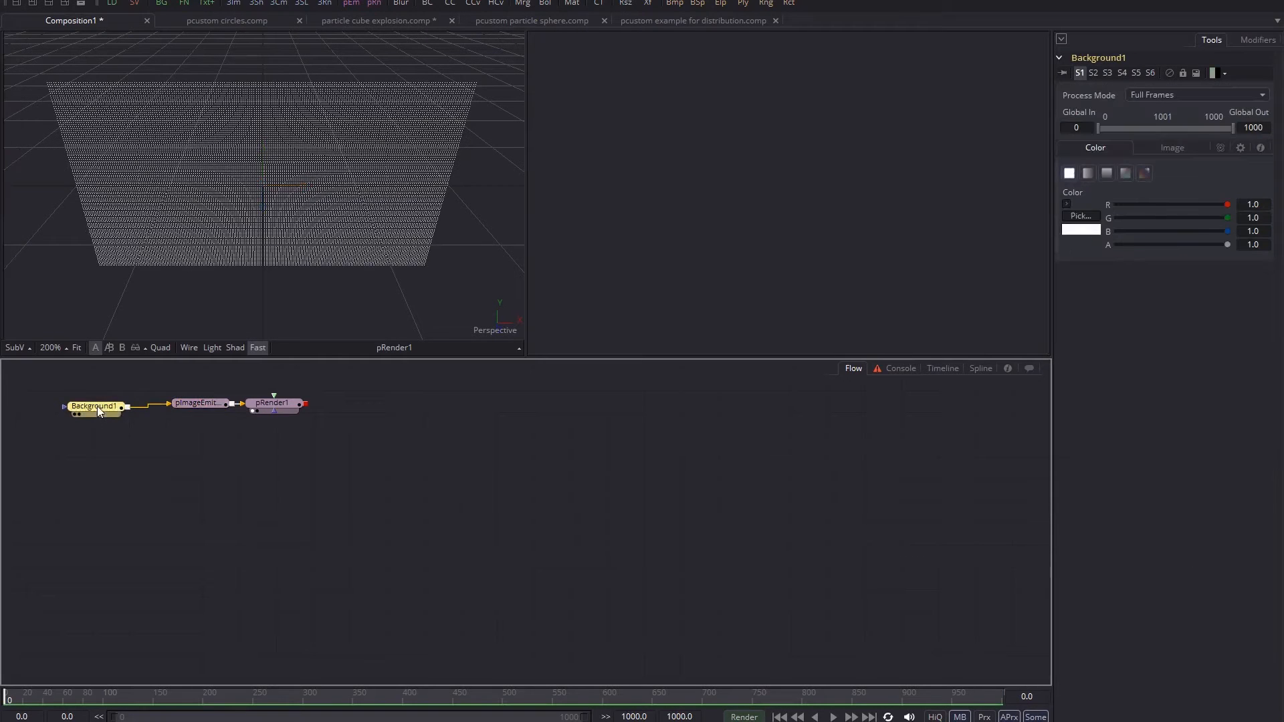
{"action": "left_click", "coordinate": [1182, 146]}
{"action": "double_click", "coordinate": [1252, 200]}
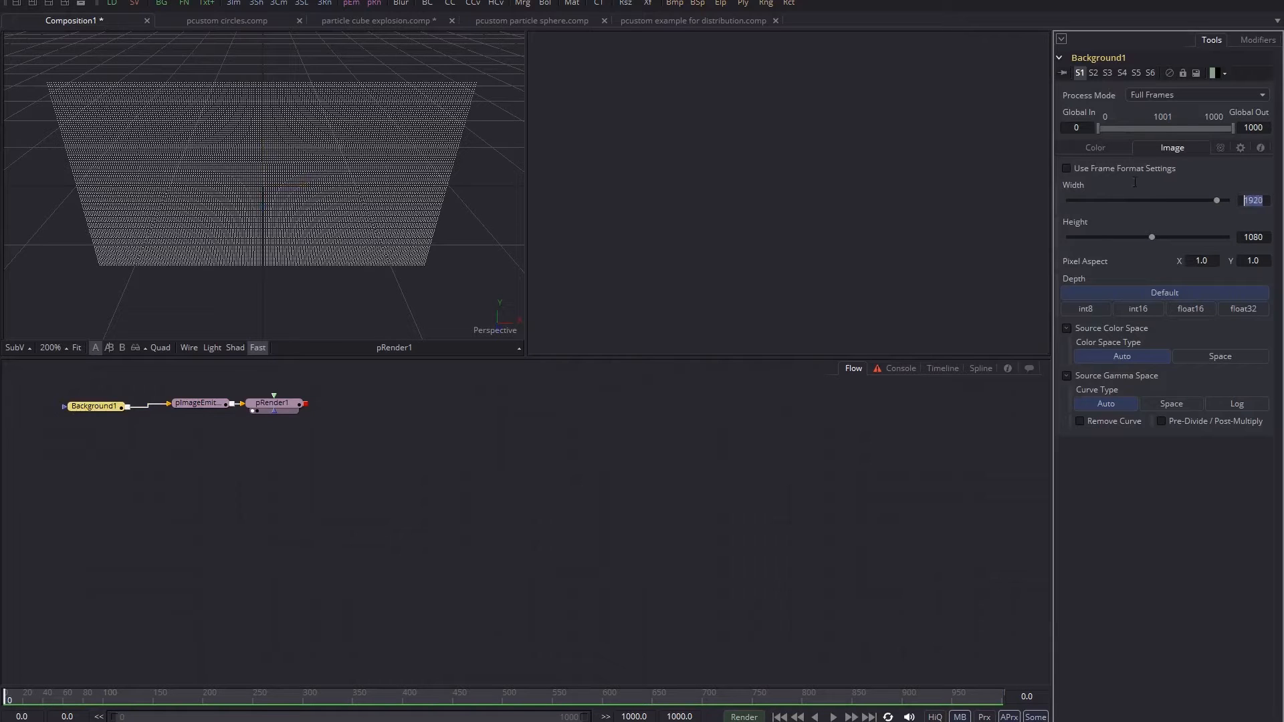
{"action": "type", "text": "100"}
{"action": "double_click", "coordinate": [1257, 237]}
{"action": "type", "text": "100"}
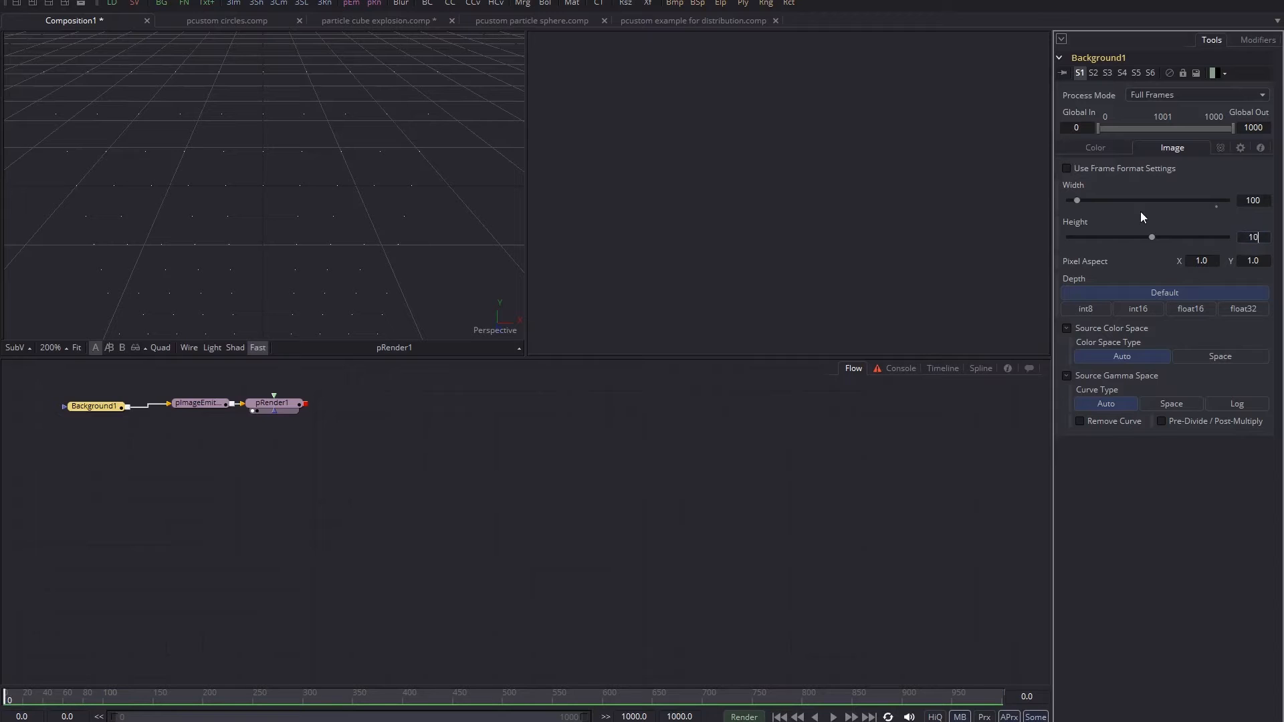
{"action": "key", "text": "Return"}
{"action": "left_click_drag", "start_coordinate": [343, 157], "coordinate": [391, 156]}
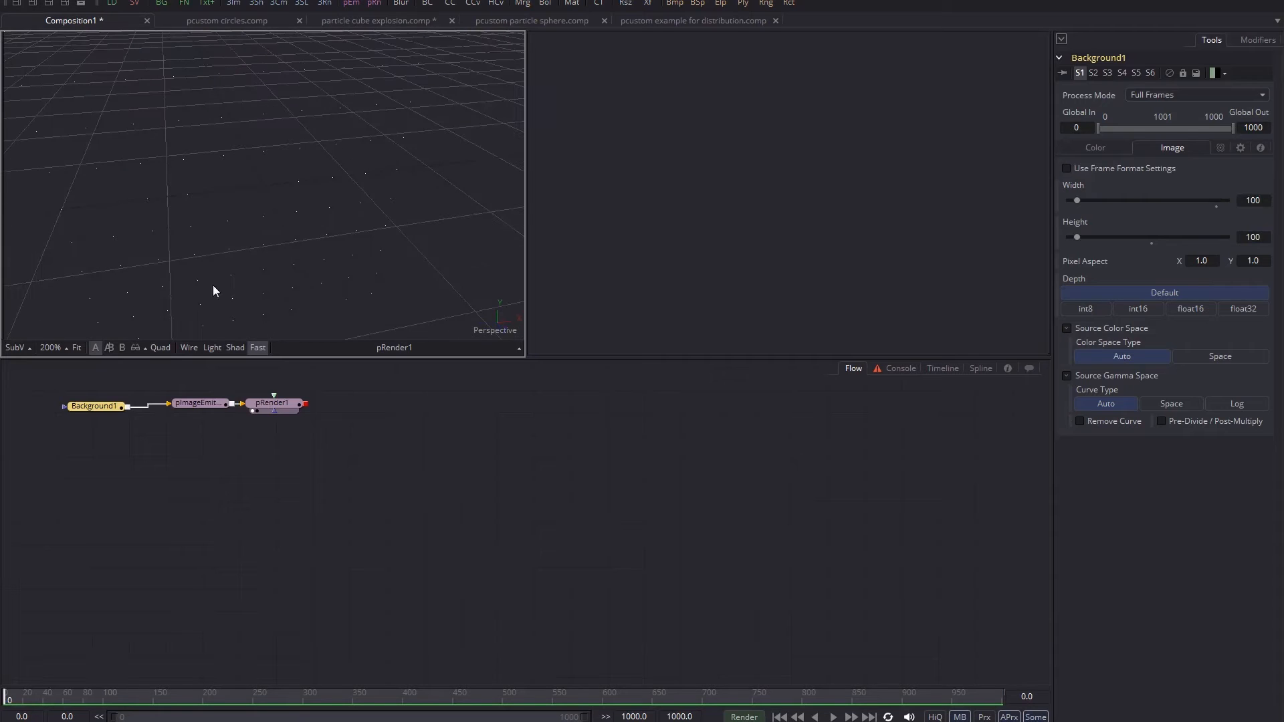
- Change the image emitter's particle style to Blob
{"action": "left_click", "coordinate": [104, 410]}
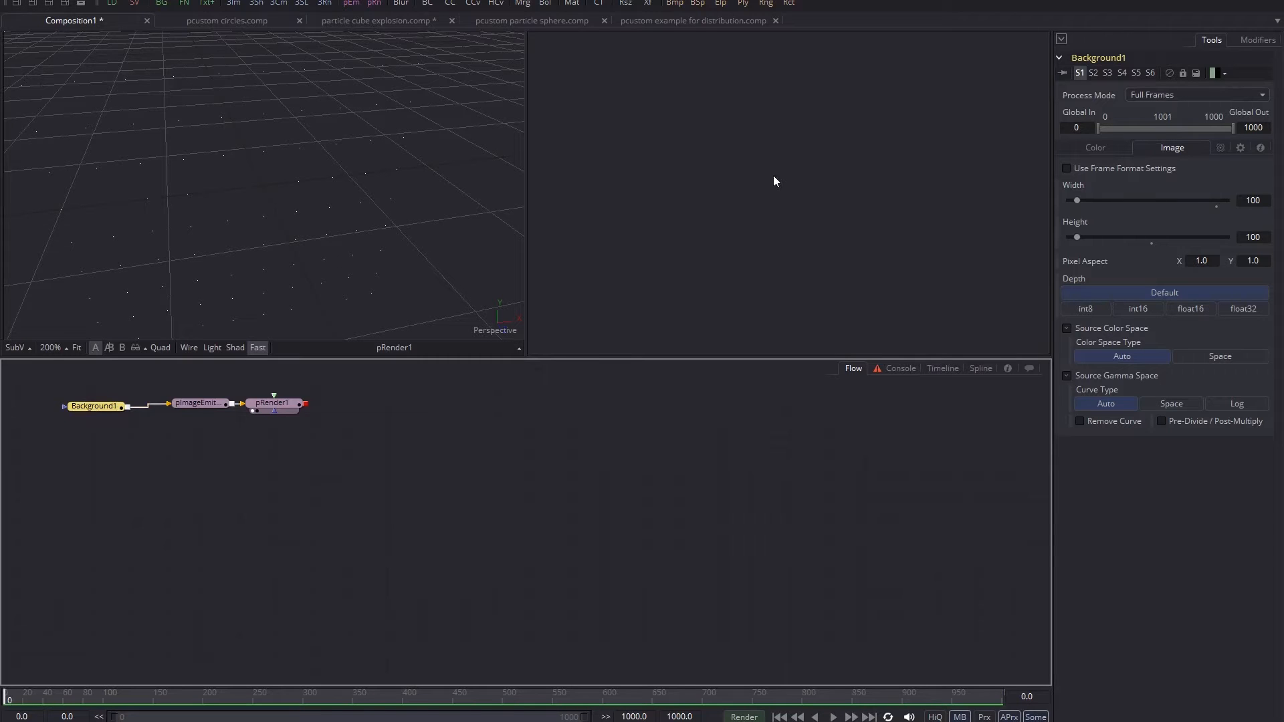
{"action": "left_click", "coordinate": [198, 403]}
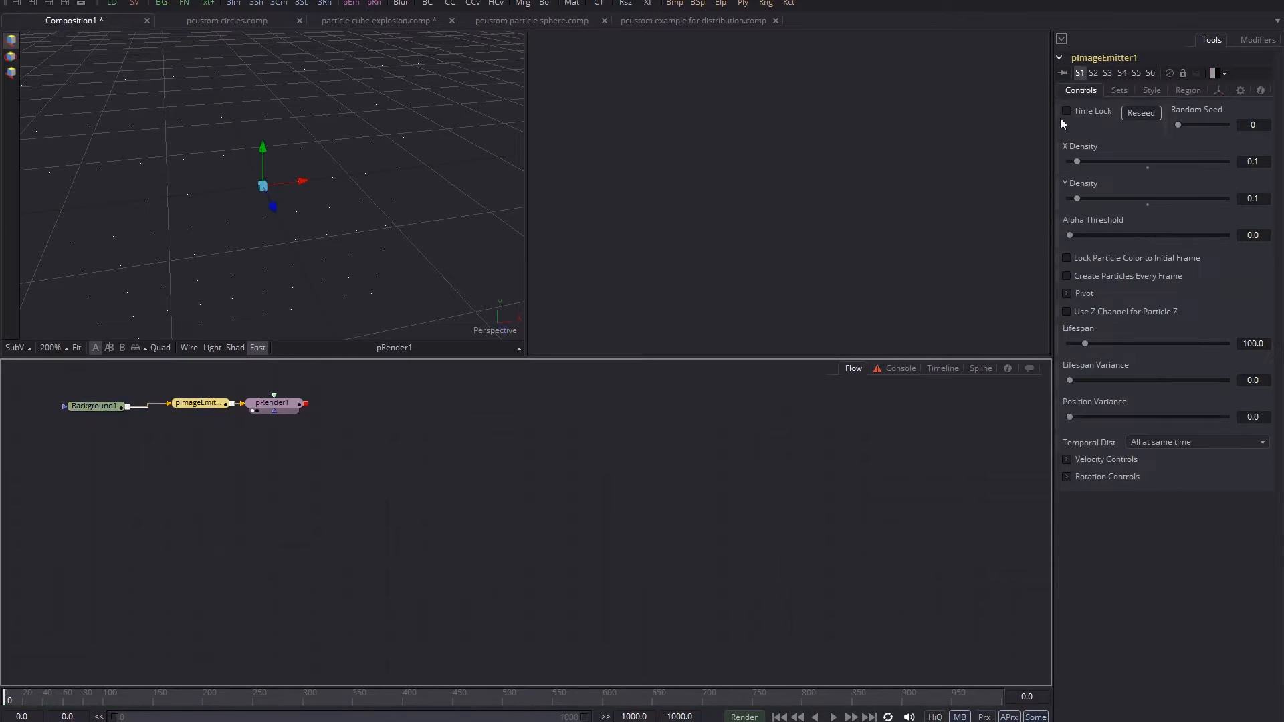
{"action": "left_click", "coordinate": [1156, 91]}
{"action": "left_click", "coordinate": [1181, 112]}
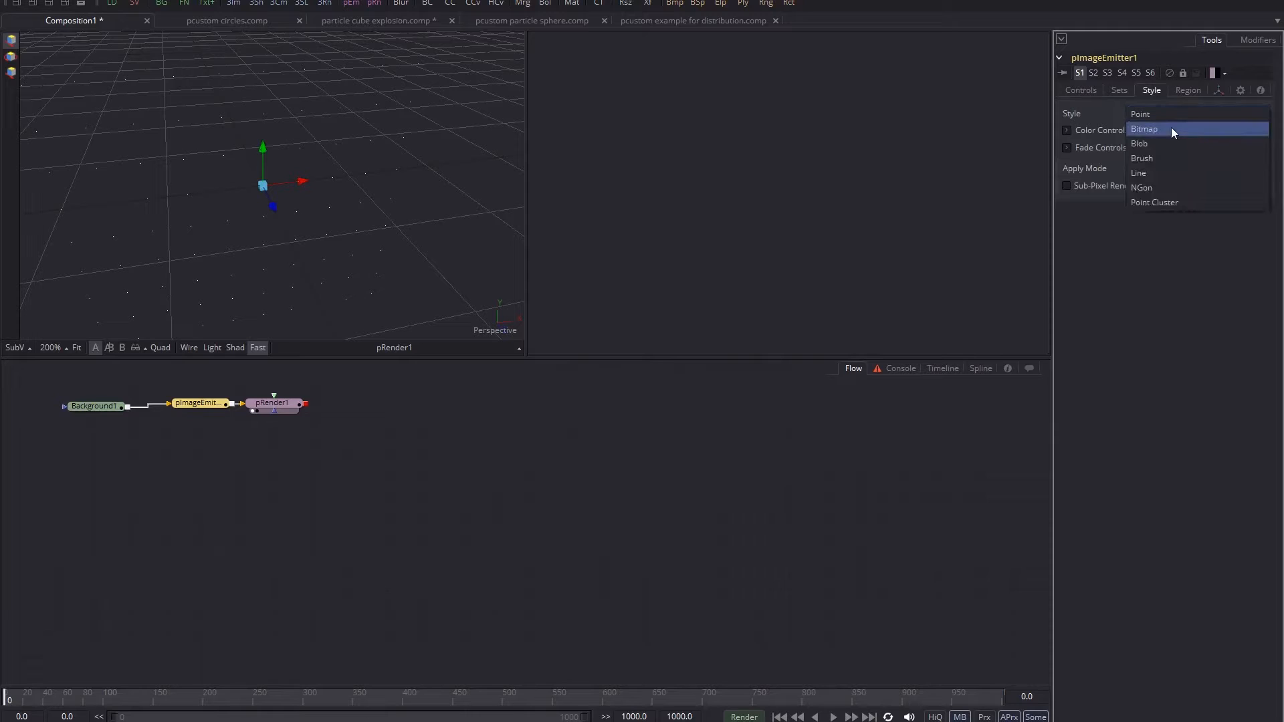
{"action": "left_click", "coordinate": [1168, 144]}
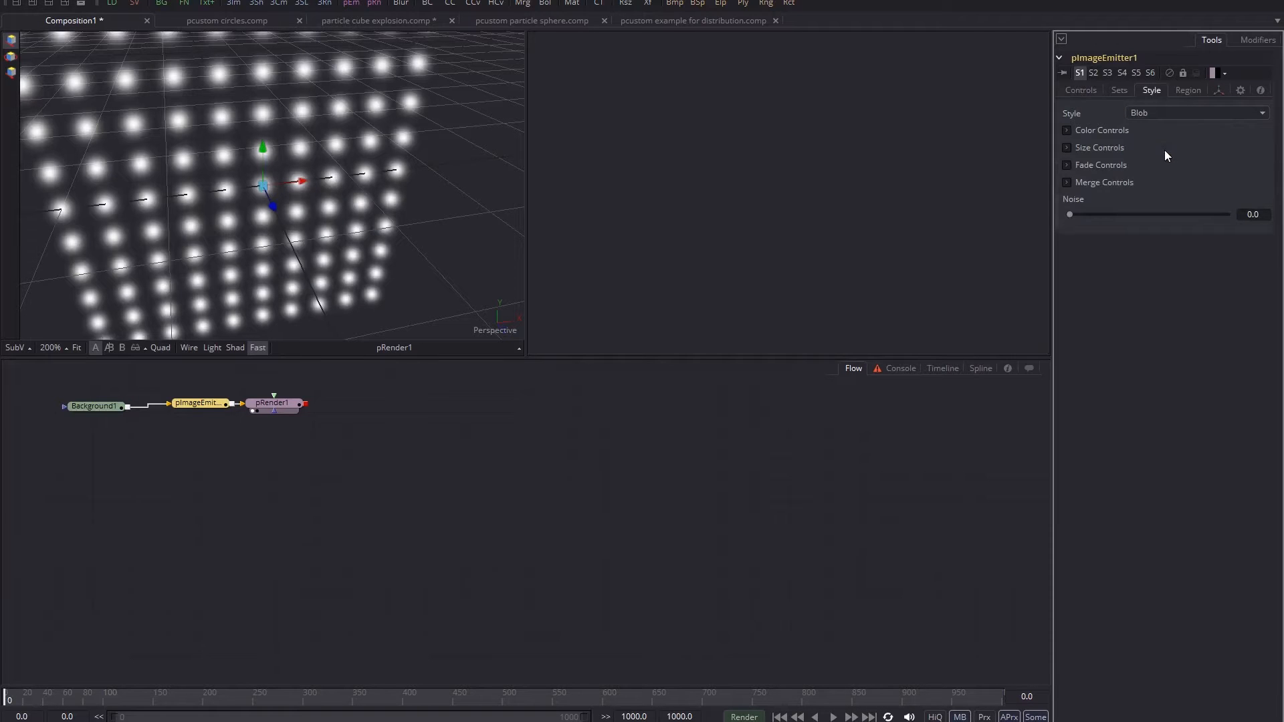
- Expand the emitter's size controls and increase the blob size to about 0.18
{"action": "left_click", "coordinate": [1069, 130]}
{"action": "left_click", "coordinate": [1069, 129]}
{"action": "left_click", "coordinate": [1067, 149]}
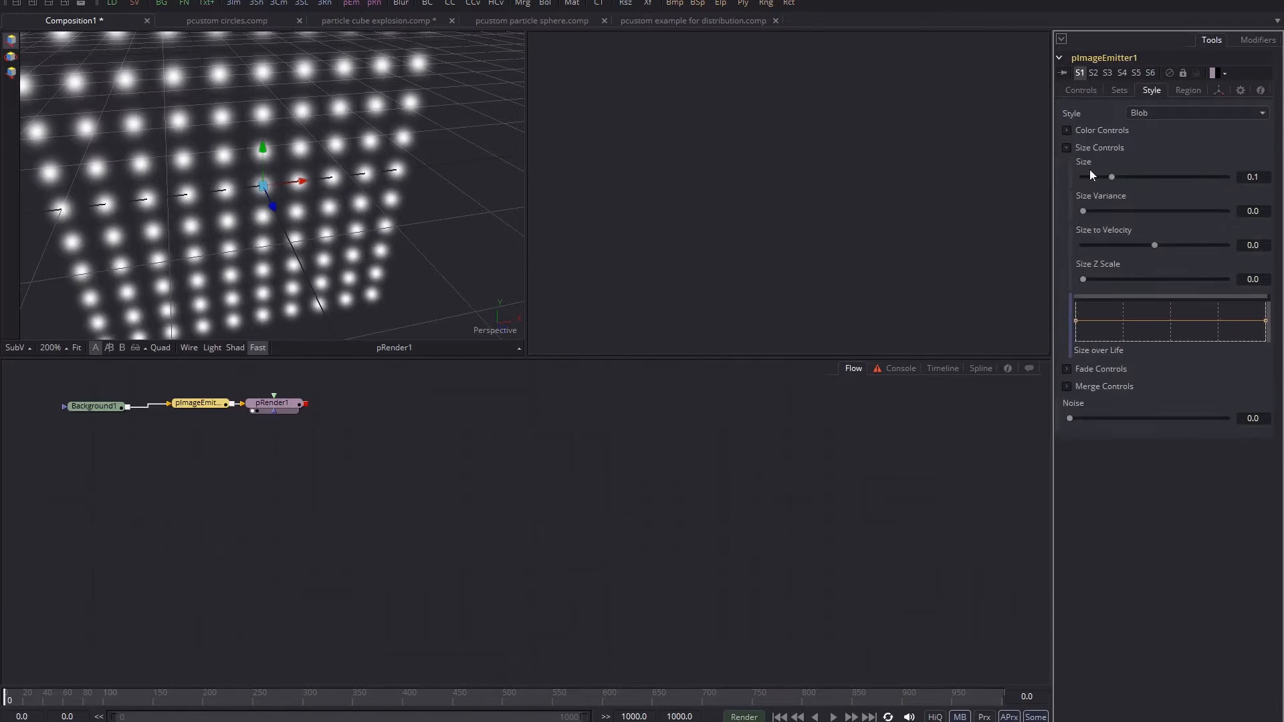
{"action": "left_click_drag", "start_coordinate": [1115, 174], "coordinate": [1138, 182]}
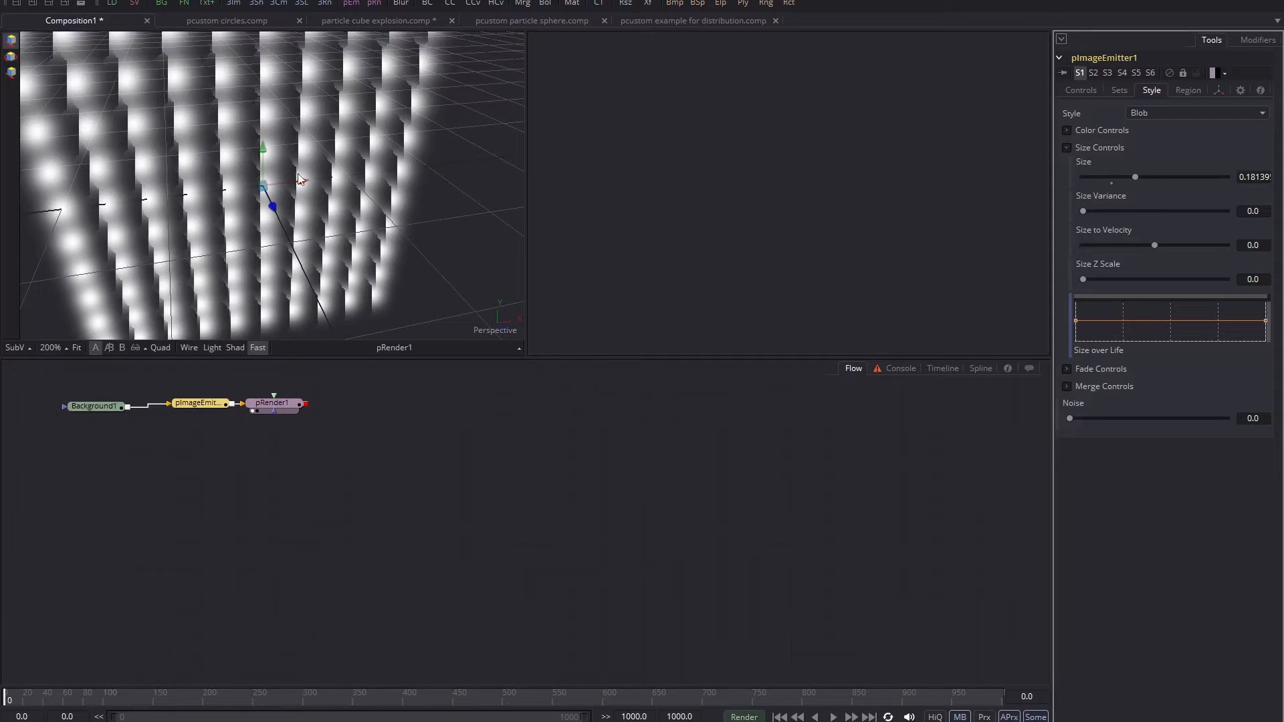
- Set the 3D viewer's transparency to Quick Sort and reduce the emitter's blob size to 0.1
{"action": "right_click", "coordinate": [194, 131]}
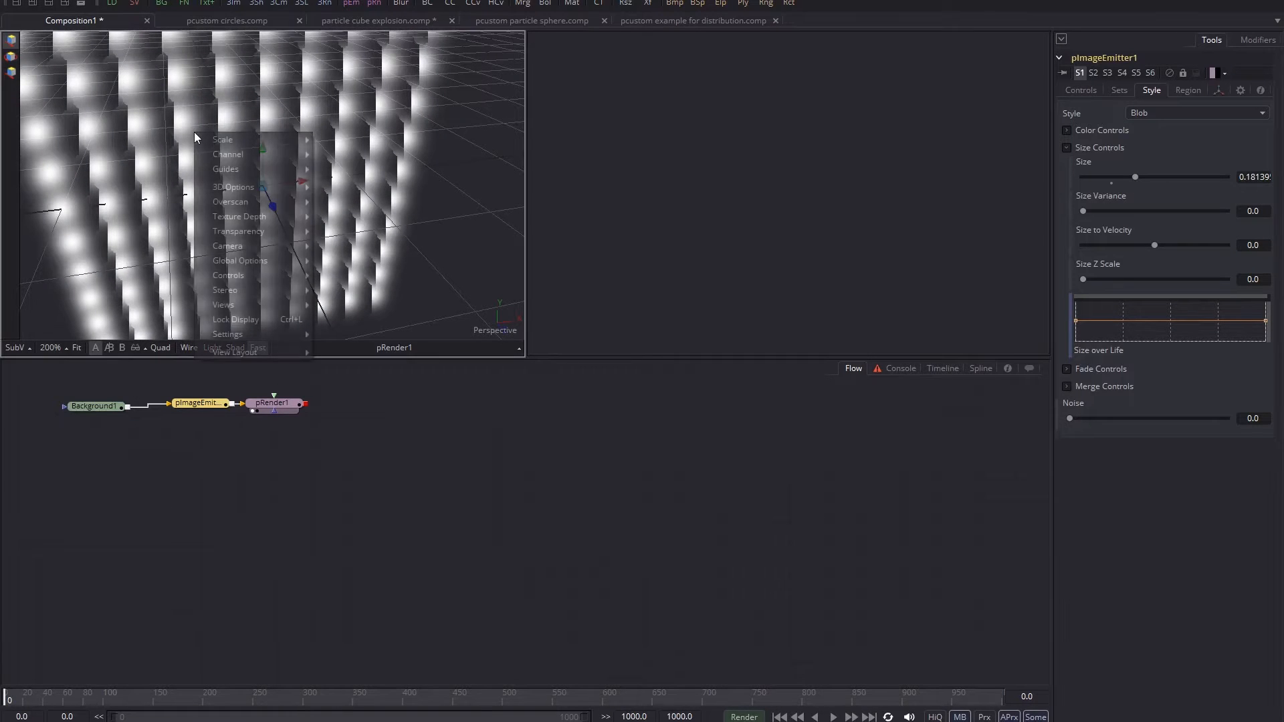
{"action": "mouse_move", "coordinate": [270, 236]}
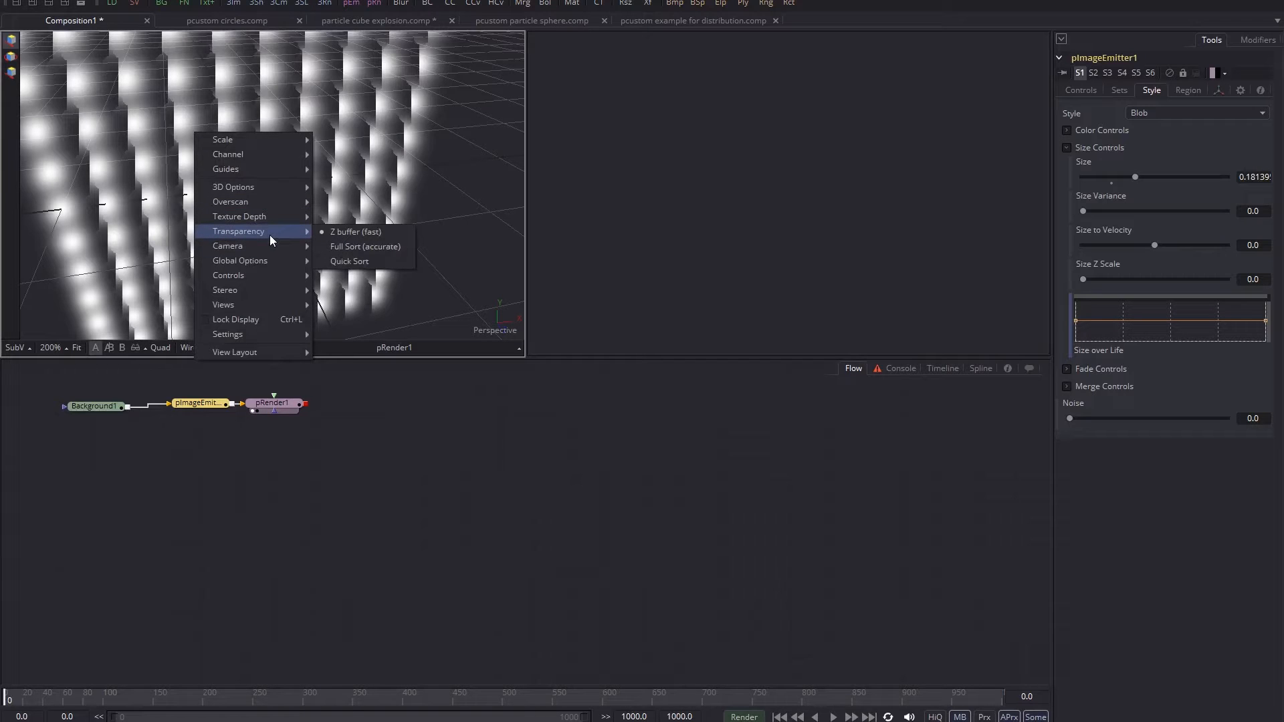
{"action": "left_click", "coordinate": [339, 265]}
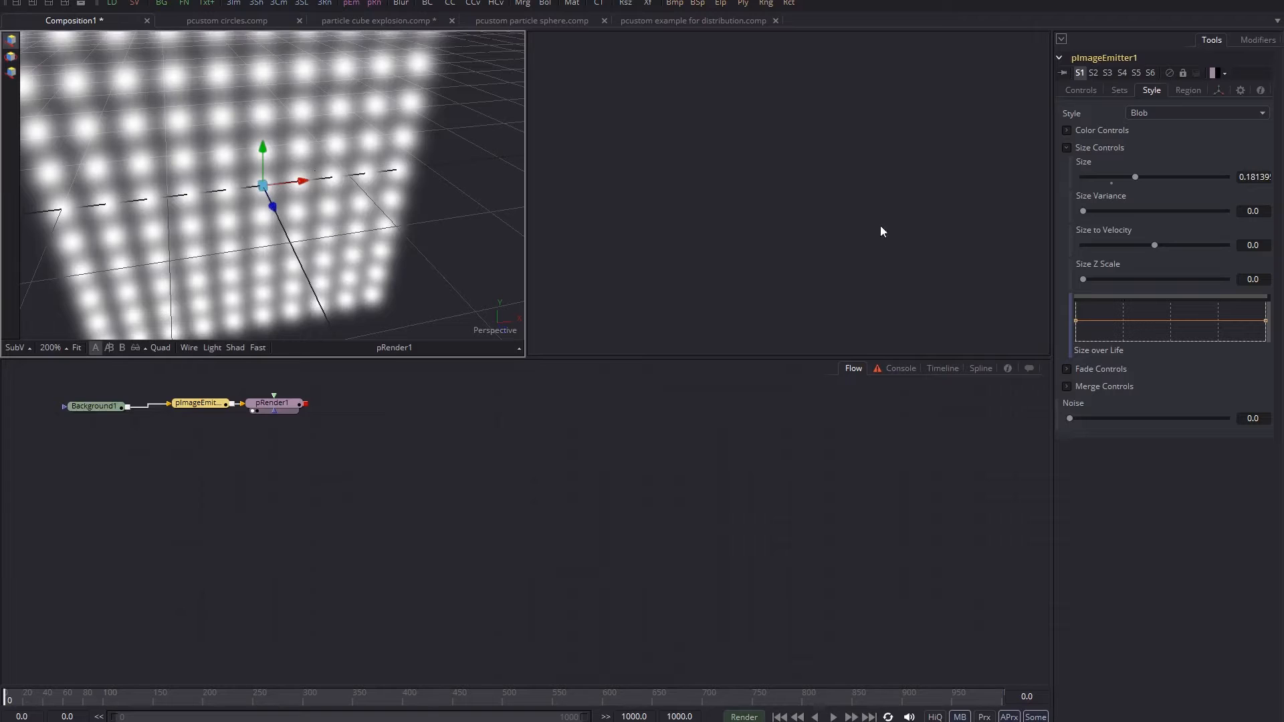
{"action": "left_click_drag", "start_coordinate": [1134, 175], "coordinate": [1111, 175]}
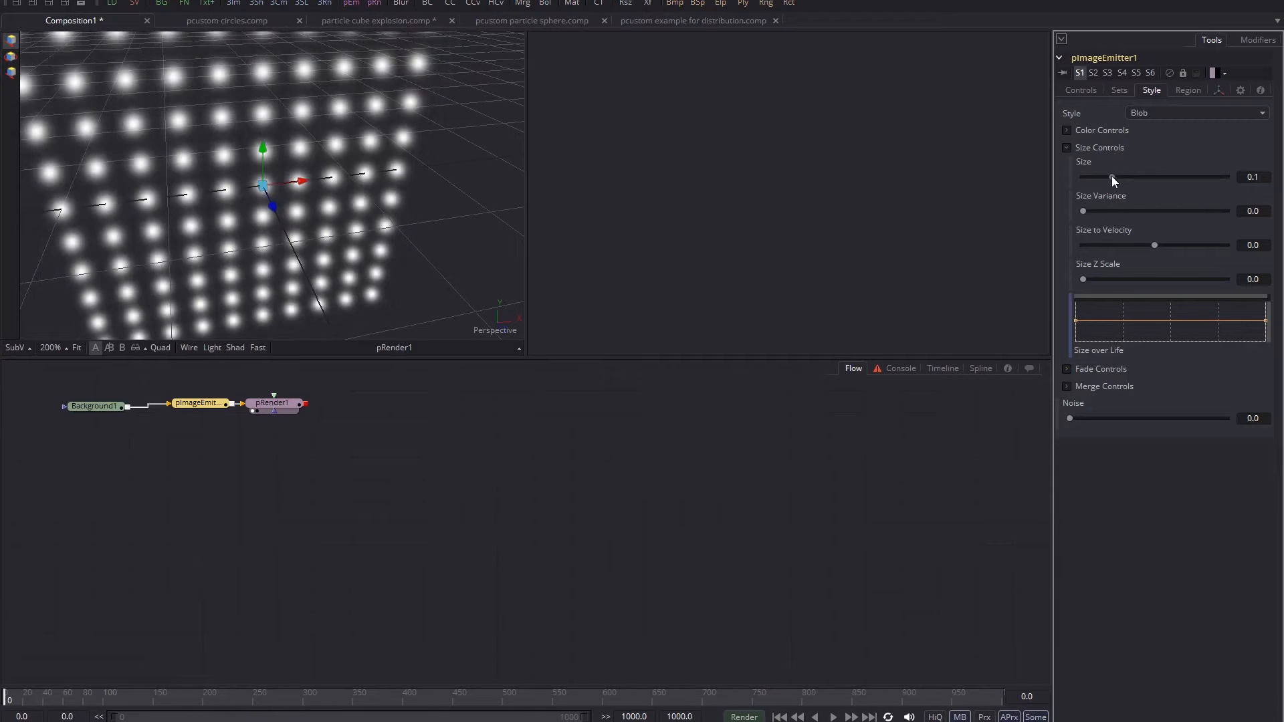
- Insert a pDirectionalForce node between the pImageEmitter and pRender nodes, spacing the nodes apart
{"action": "left_click_drag", "start_coordinate": [291, 403], "coordinate": [441, 405]}
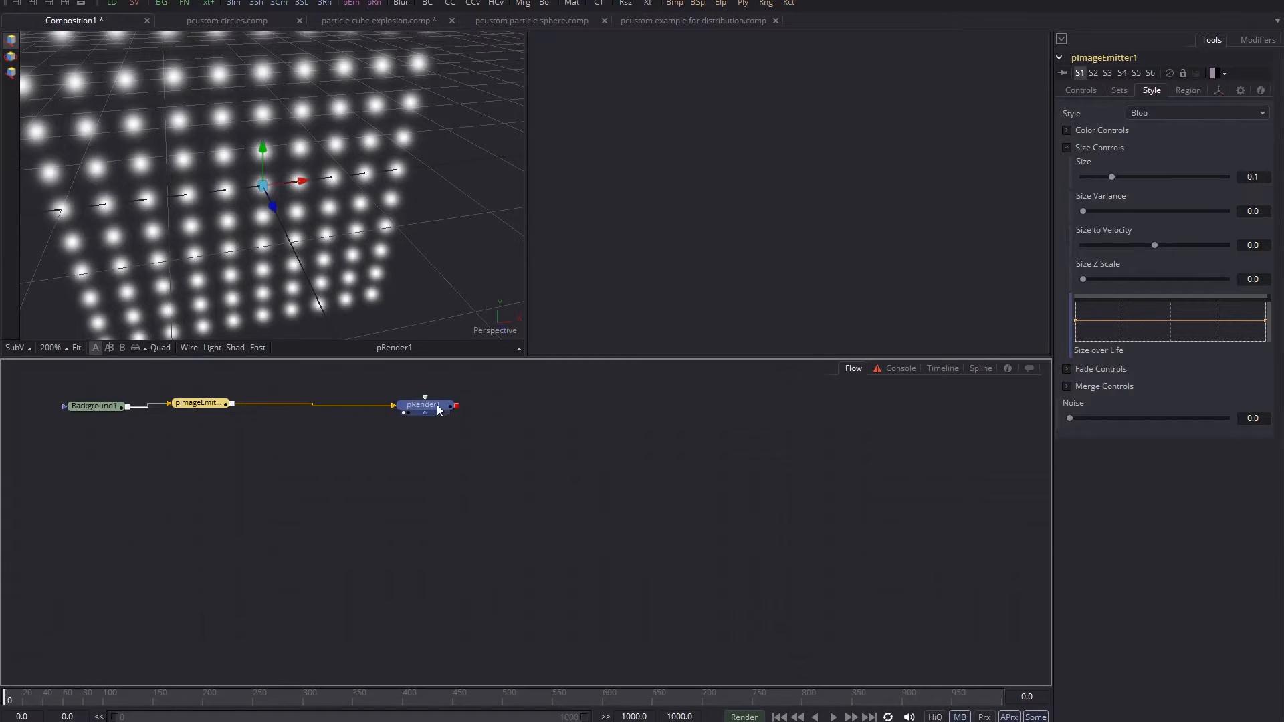
{"action": "left_click", "coordinate": [202, 407]}
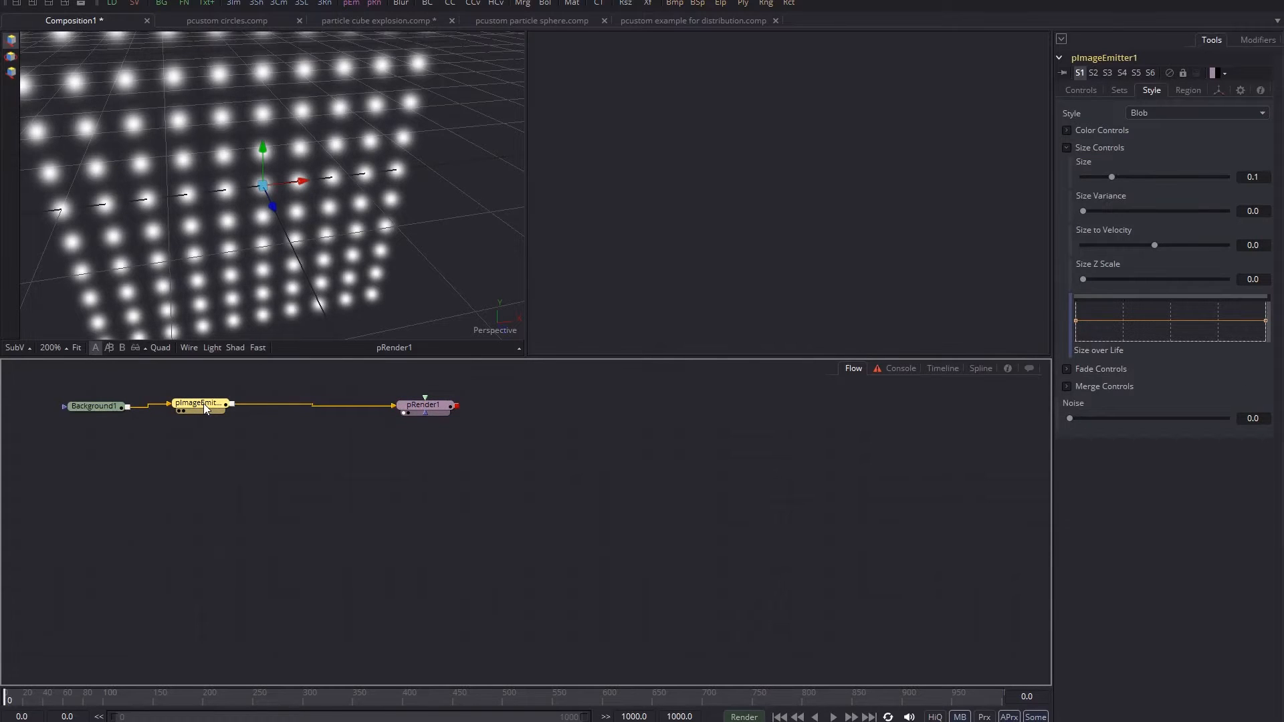
{"action": "key", "text": "shift+space"}
{"action": "type", "text": "p"}
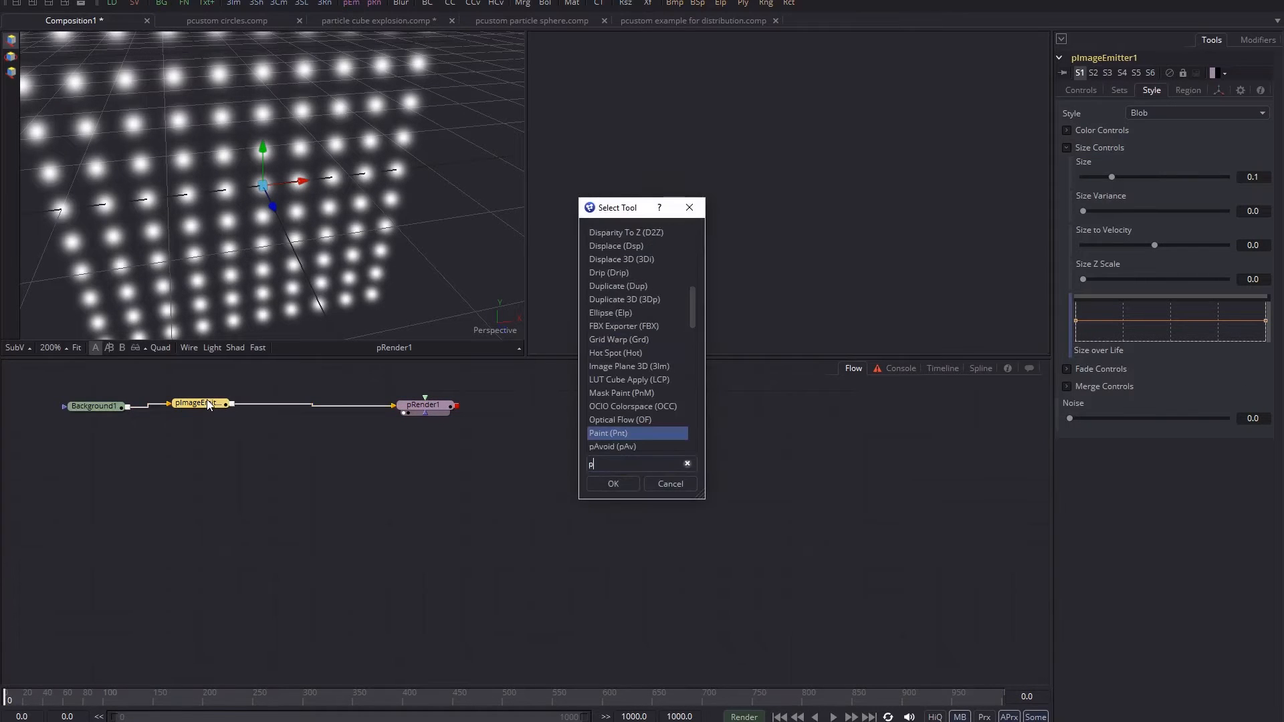
{"action": "type", "text": "di"}
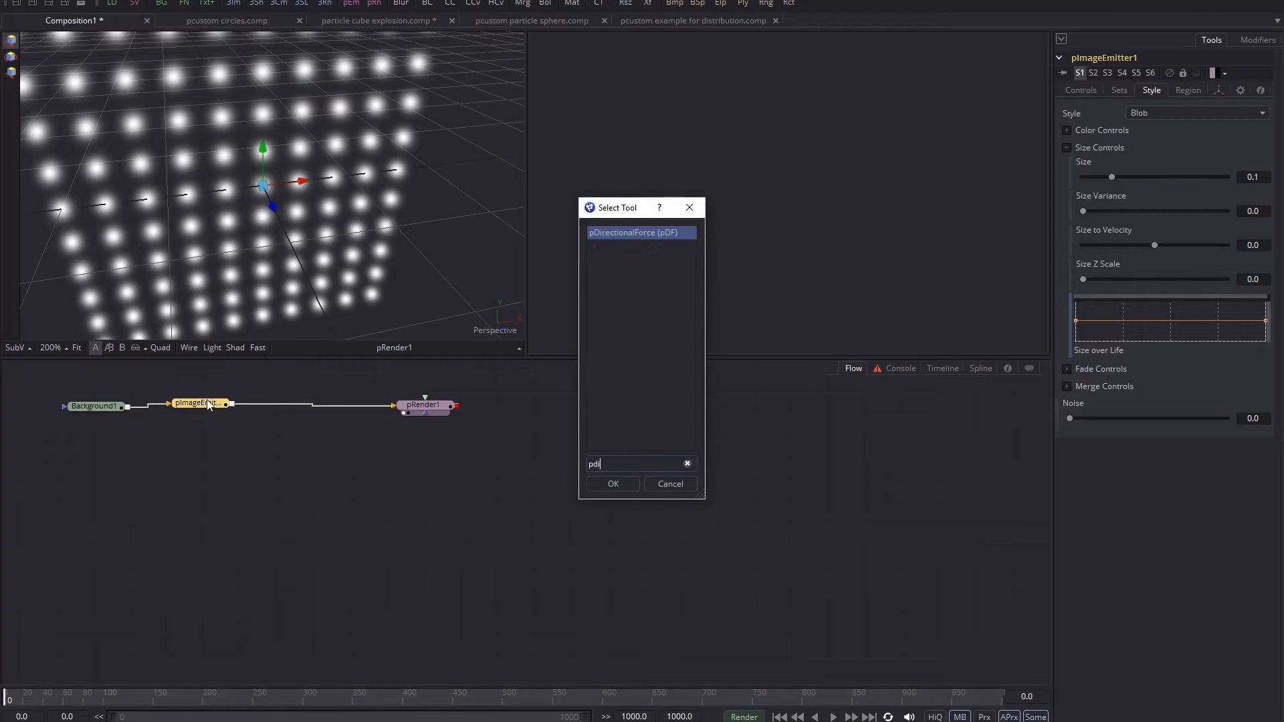
{"action": "left_click", "coordinate": [613, 484]}
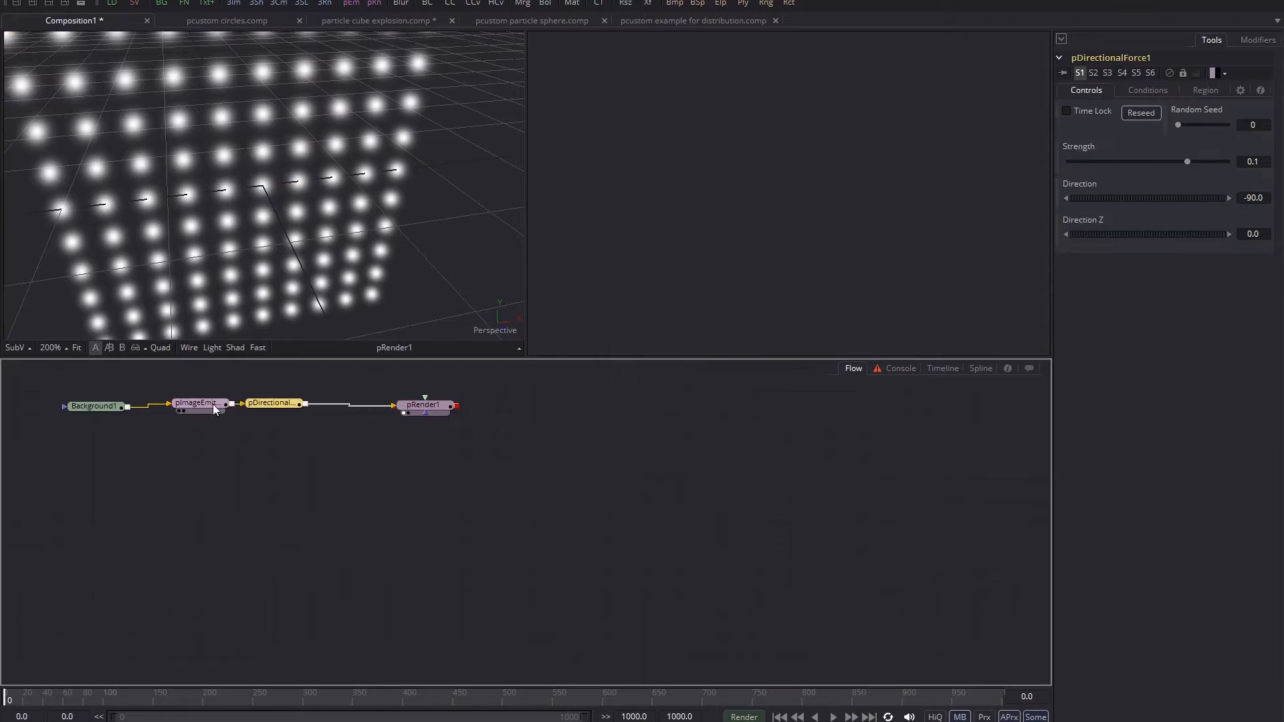
{"action": "left_click_drag", "start_coordinate": [276, 409], "coordinate": [308, 411]}
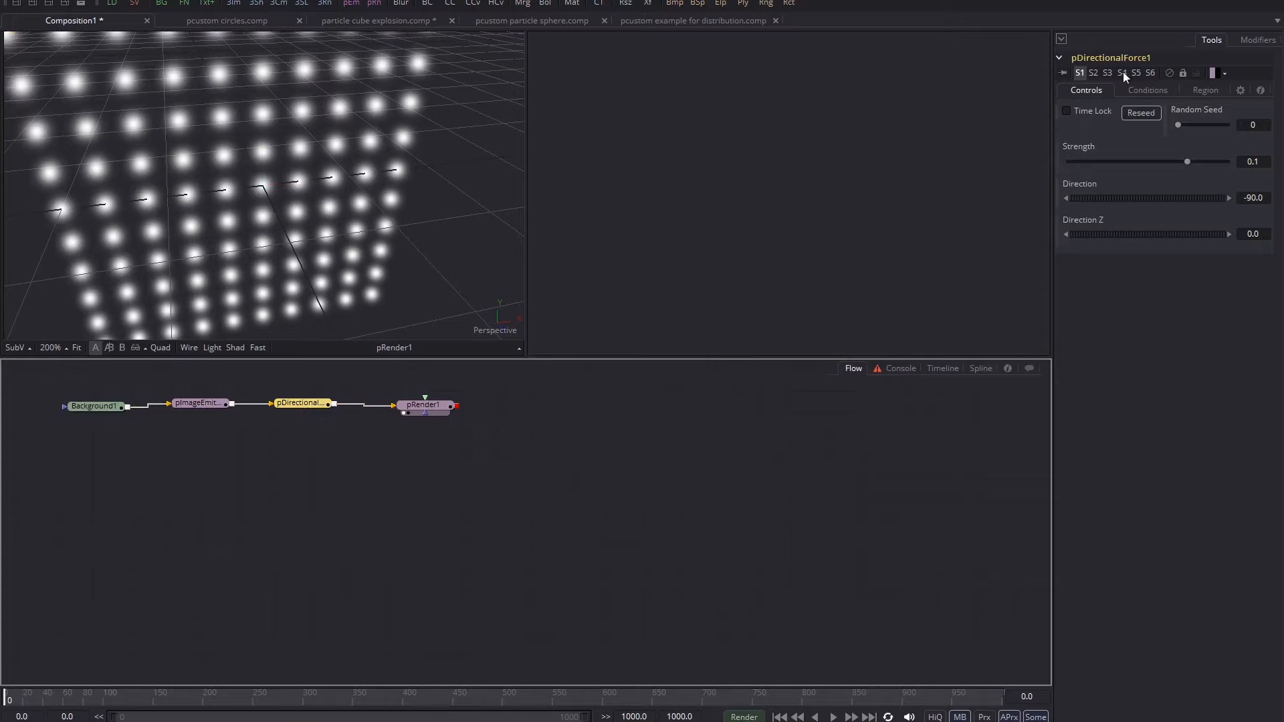
- Set the directional force's probability to about 0.62 and play the animation
{"action": "left_click", "coordinate": [1168, 91]}
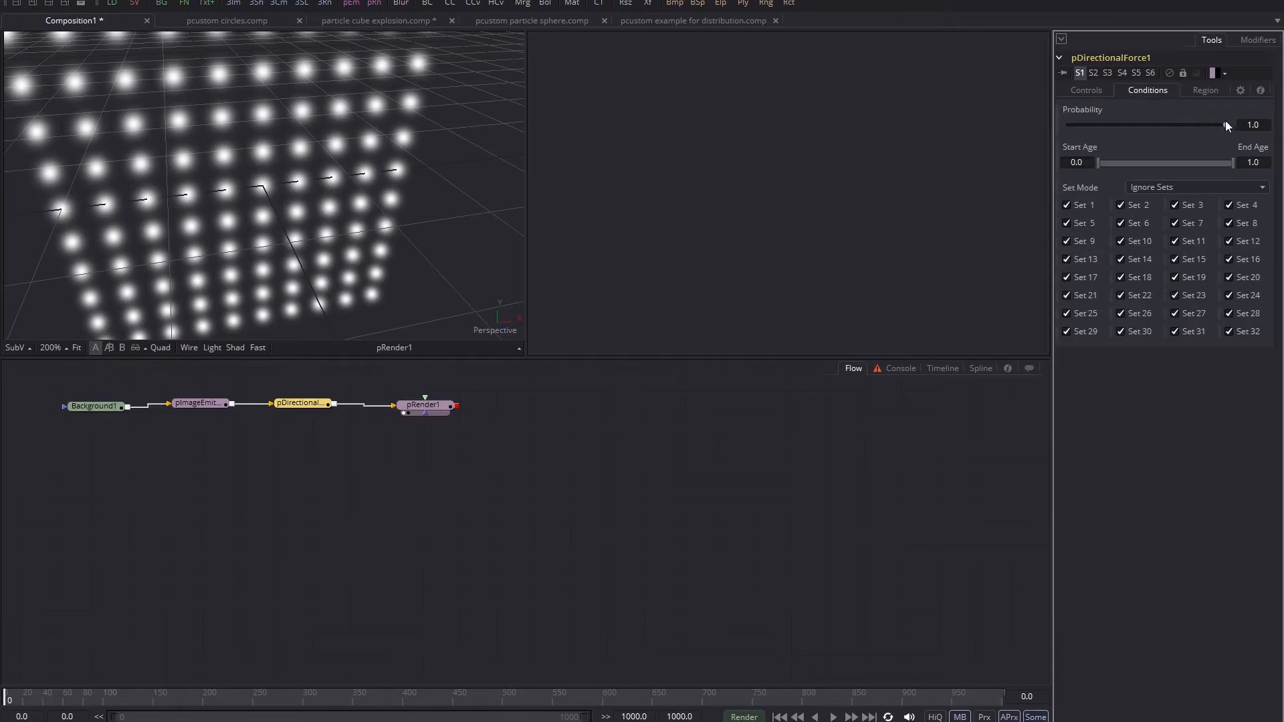
{"action": "left_click_drag", "start_coordinate": [1226, 124], "coordinate": [1166, 125]}
{"action": "left_click", "coordinate": [834, 716]}
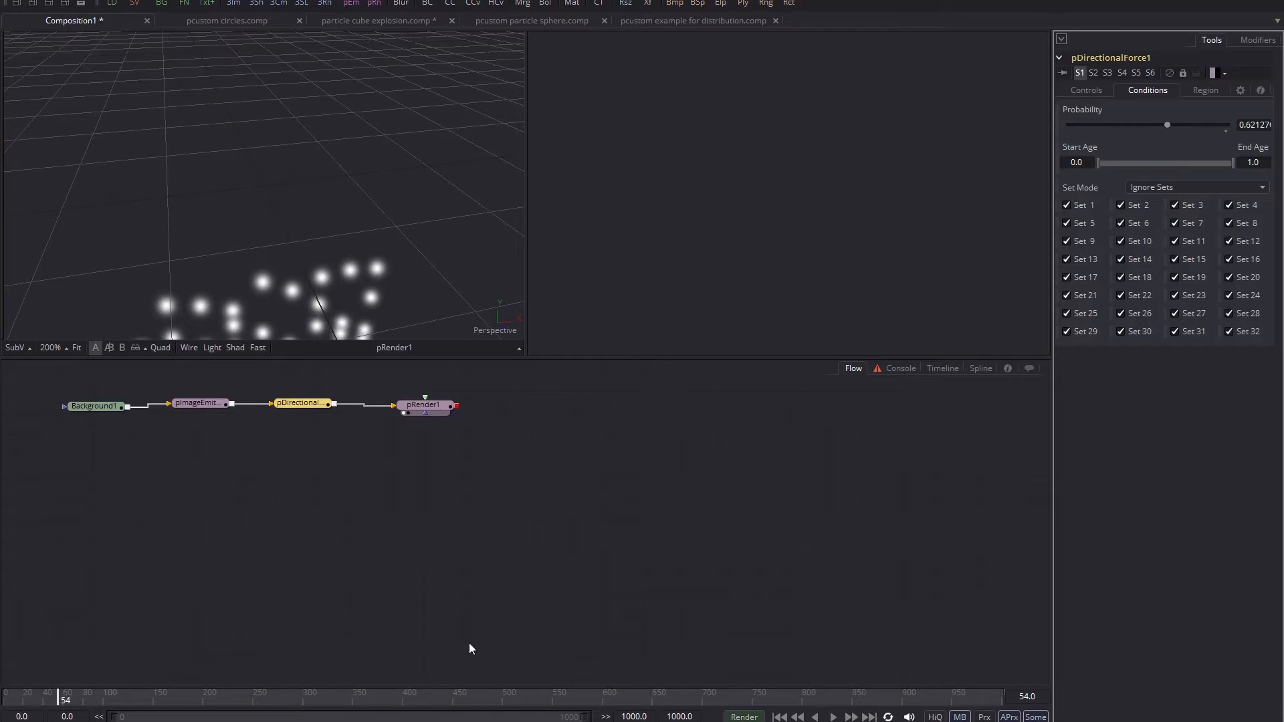
- Delete all nodes in the flow and load the Particle grid composition from the library's Compositions folder in their place
{"action": "left_click_drag", "start_coordinate": [52, 384], "coordinate": [620, 463]}
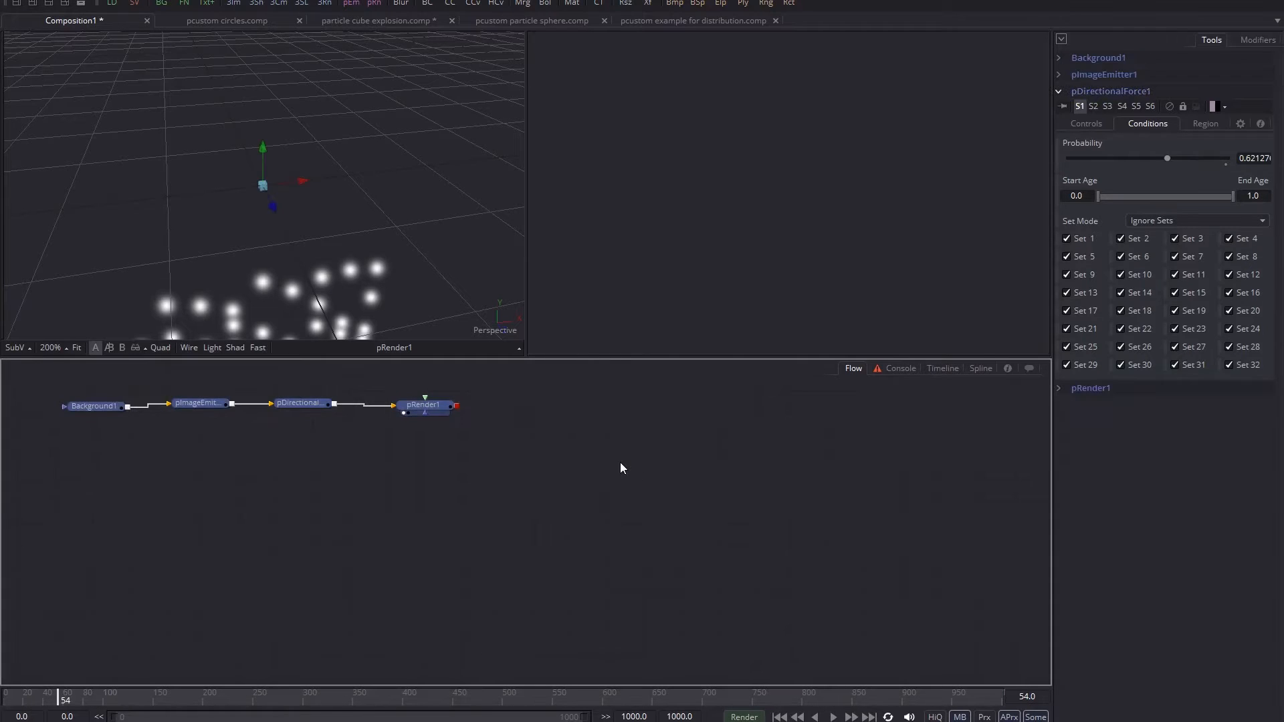
{"action": "key", "text": "Delete"}
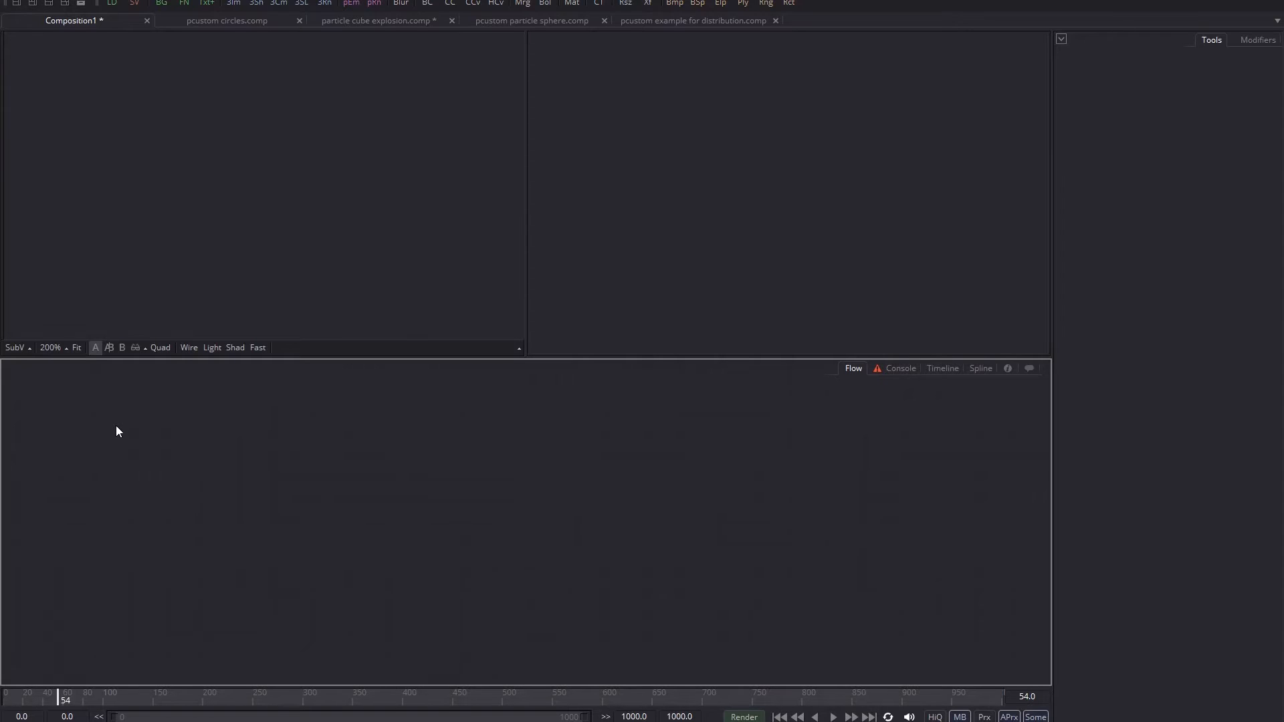
{"action": "key", "text": "ctrl+b"}
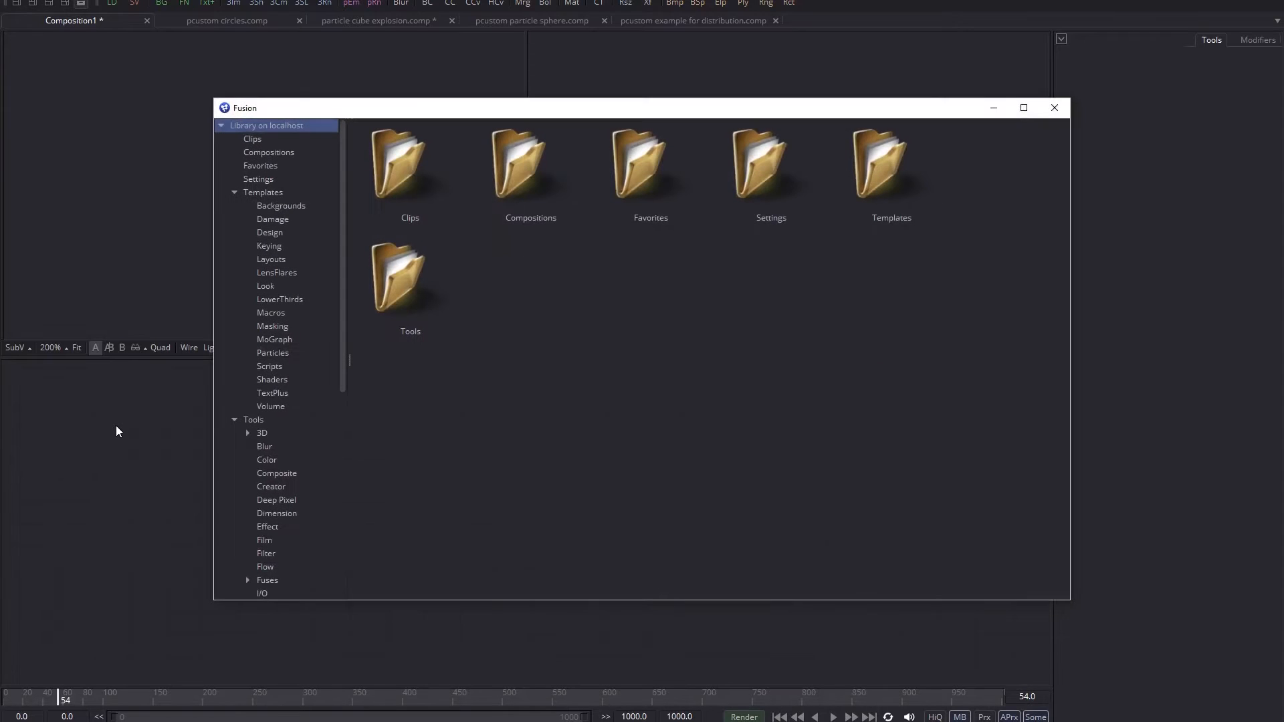
{"action": "left_click", "coordinate": [300, 158]}
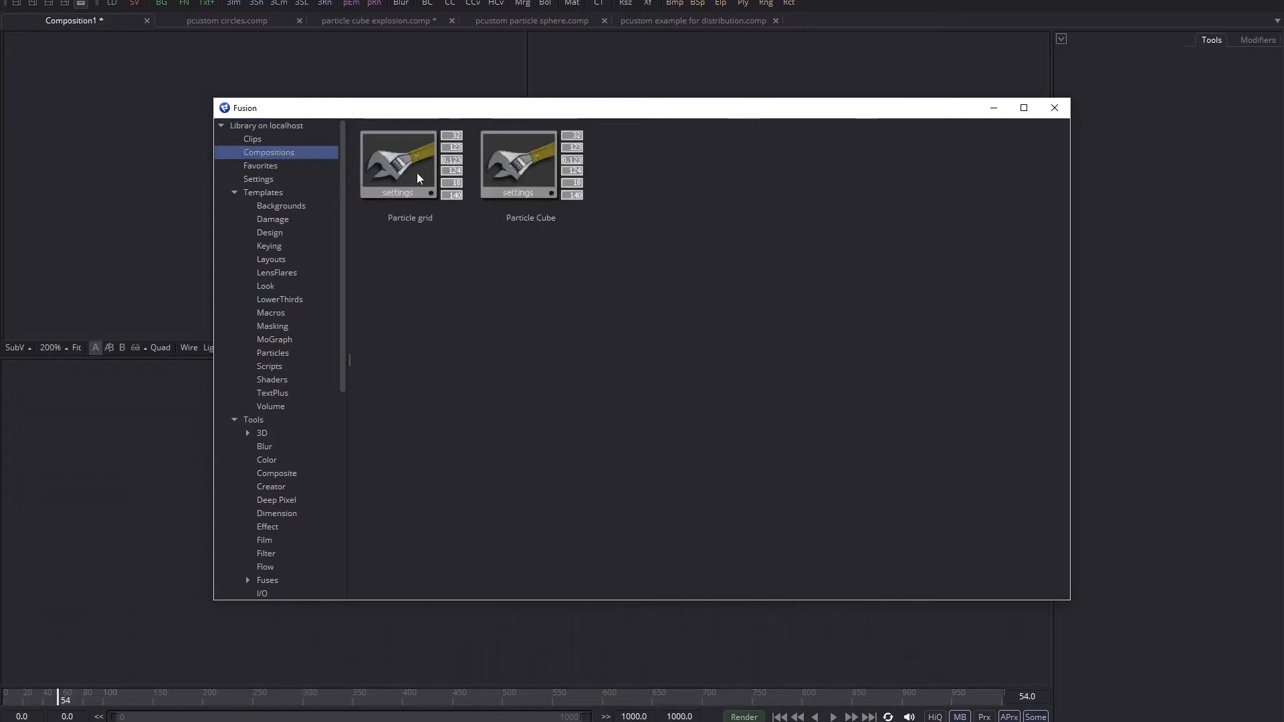
{"action": "left_click_drag", "start_coordinate": [415, 178], "coordinate": [130, 505]}
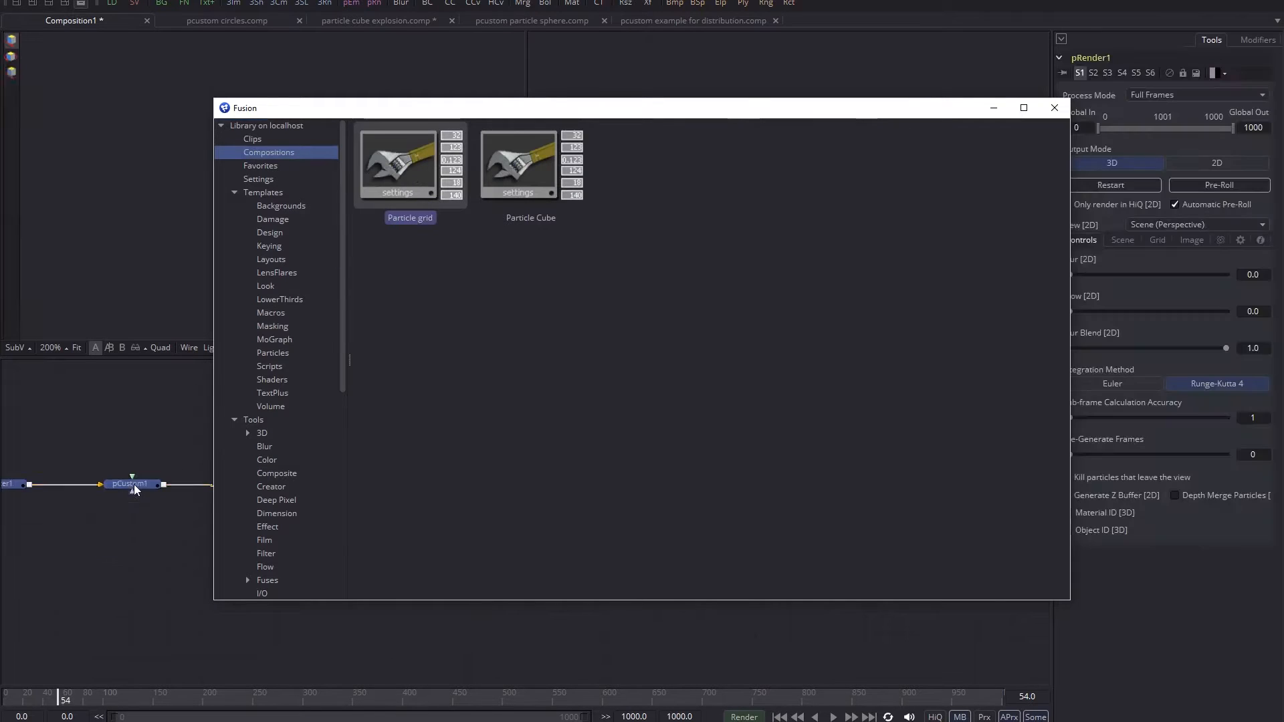
{"action": "left_click_drag", "start_coordinate": [527, 109], "coordinate": [620, 195]}
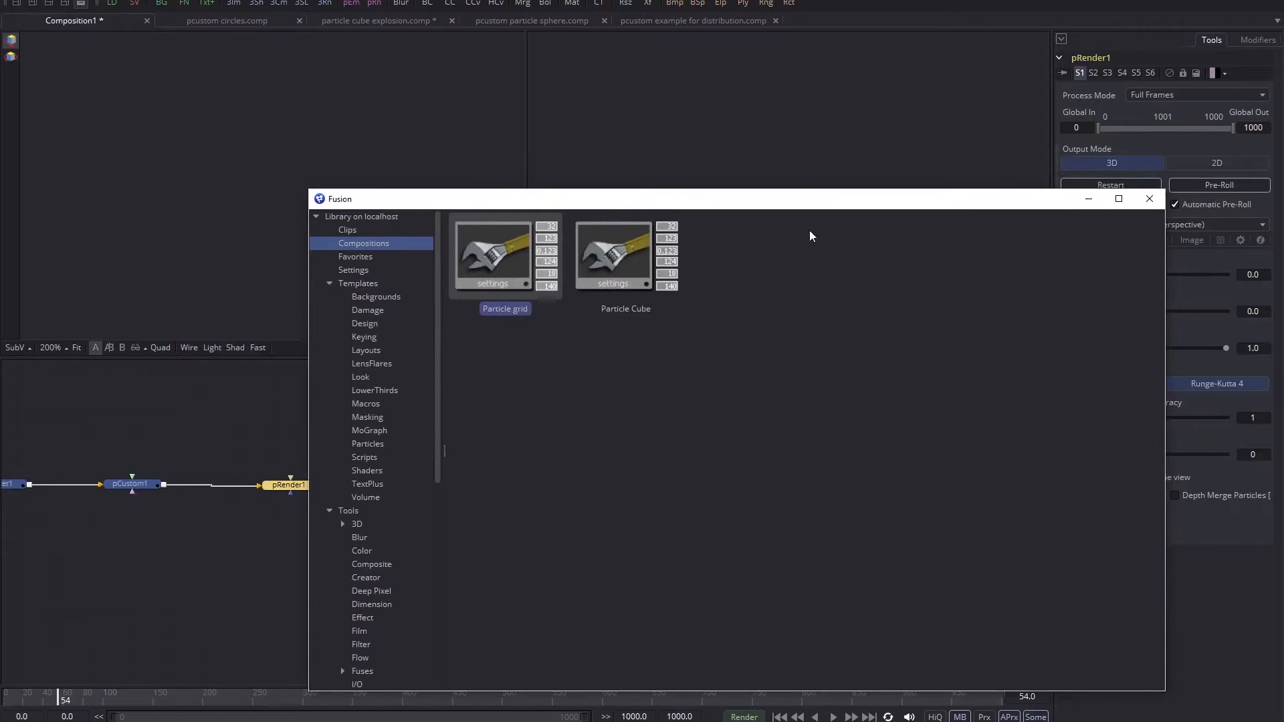
{"action": "left_click", "coordinate": [1148, 194]}
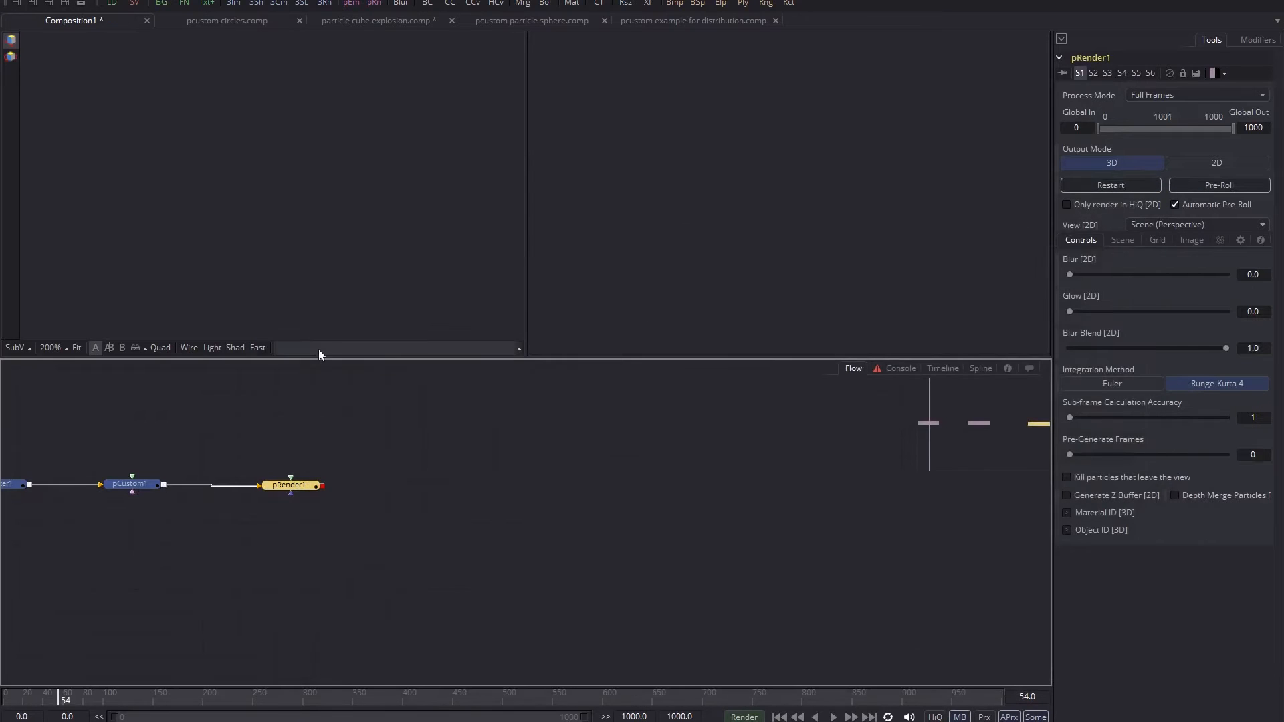
- Display the loaded grid's pRender node in the first viewer and examine the particle layout
{"action": "left_click", "coordinate": [186, 450]}
{"action": "left_click", "coordinate": [297, 483]}
{"action": "key", "text": "1"}
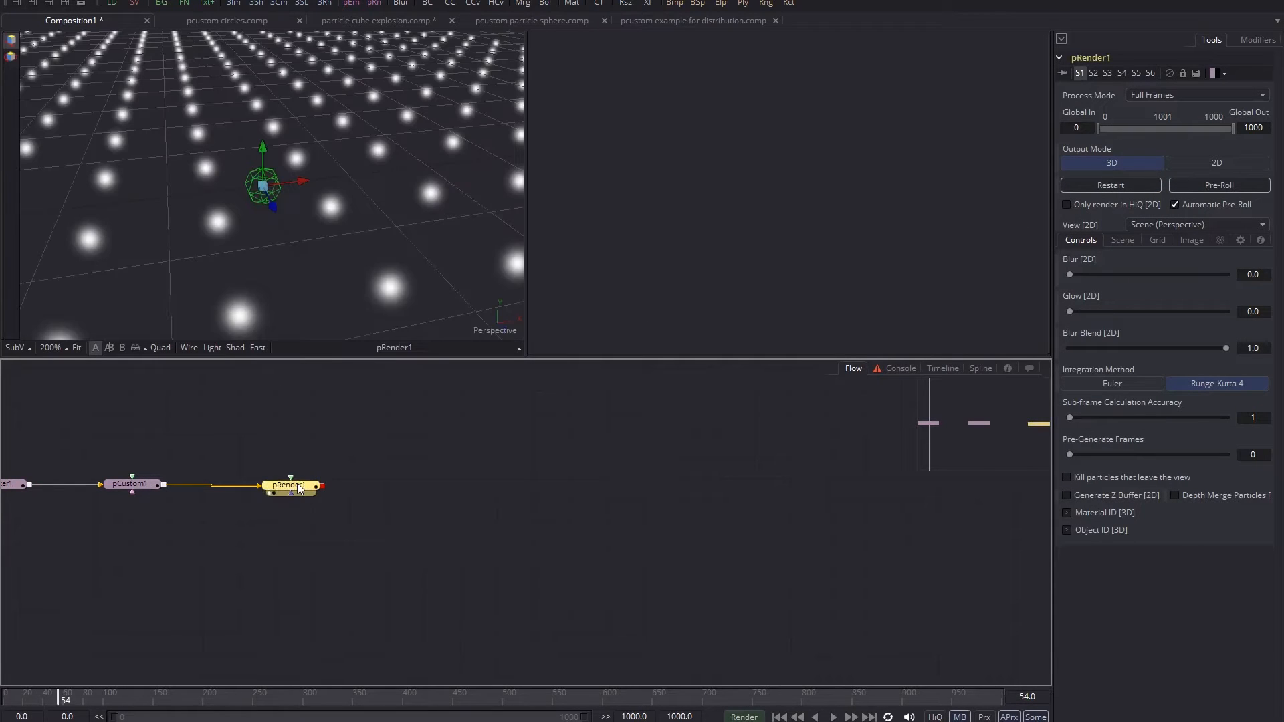
{"action": "left_click_drag", "start_coordinate": [325, 157], "coordinate": [182, 251]}
{"action": "scroll", "coordinate": [238, 248], "scroll_direction": "down", "scroll_amount": 10}
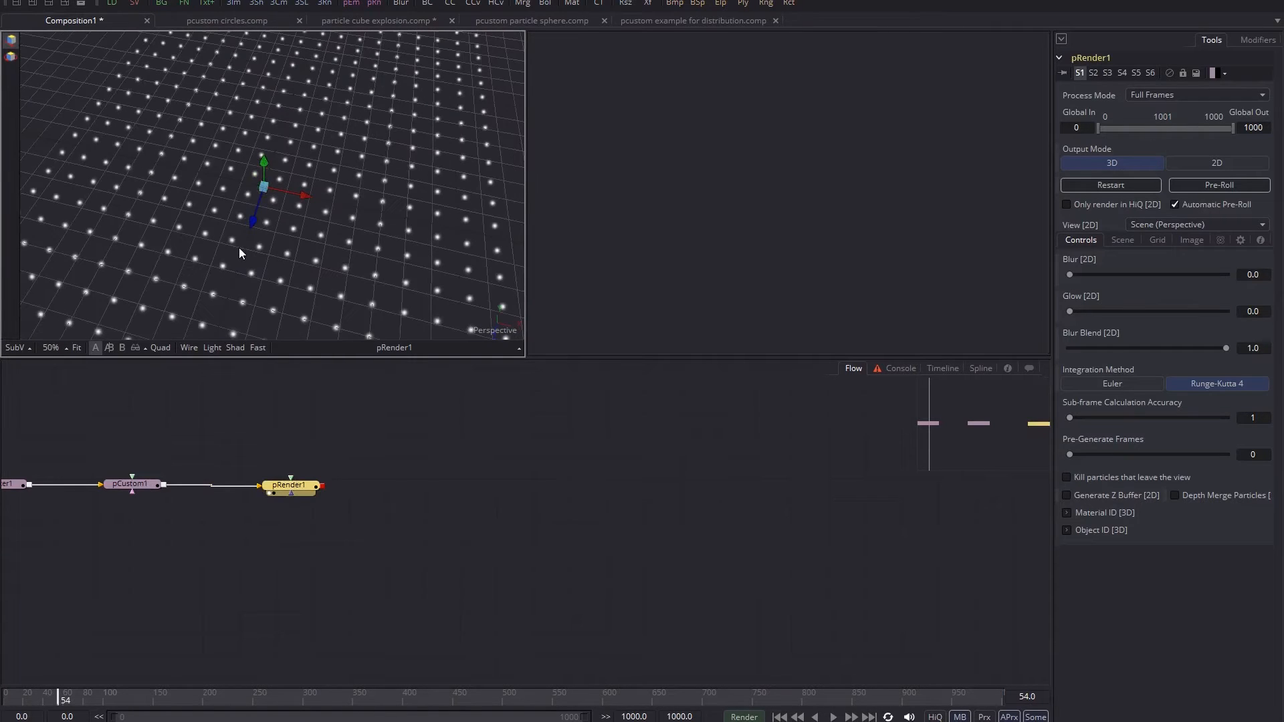
- Set the pCustom node's Width to 33, Depth to 31 and Spacing to about 4.16
{"action": "left_click_drag", "start_coordinate": [18, 459], "coordinate": [251, 514]}
{"action": "left_click_drag", "start_coordinate": [150, 488], "coordinate": [252, 472]}
{"action": "left_click", "coordinate": [238, 471]}
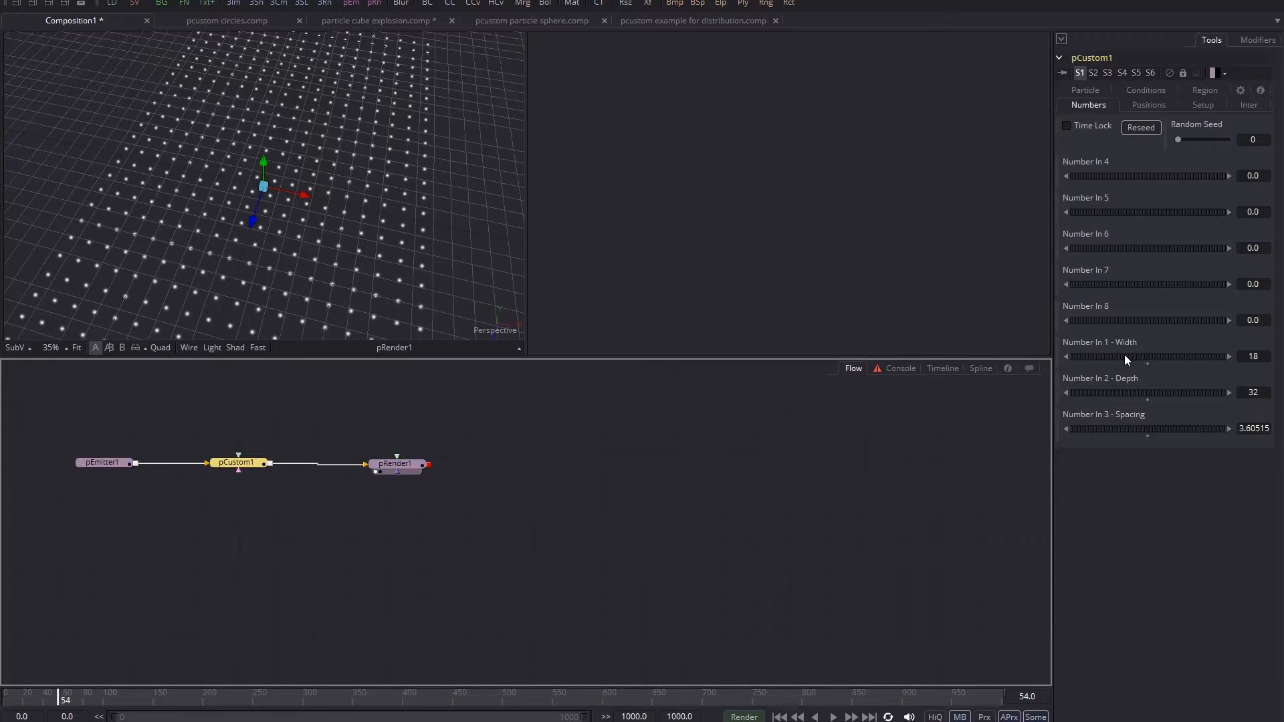
{"action": "left_click_drag", "start_coordinate": [1124, 354], "coordinate": [1177, 351]}
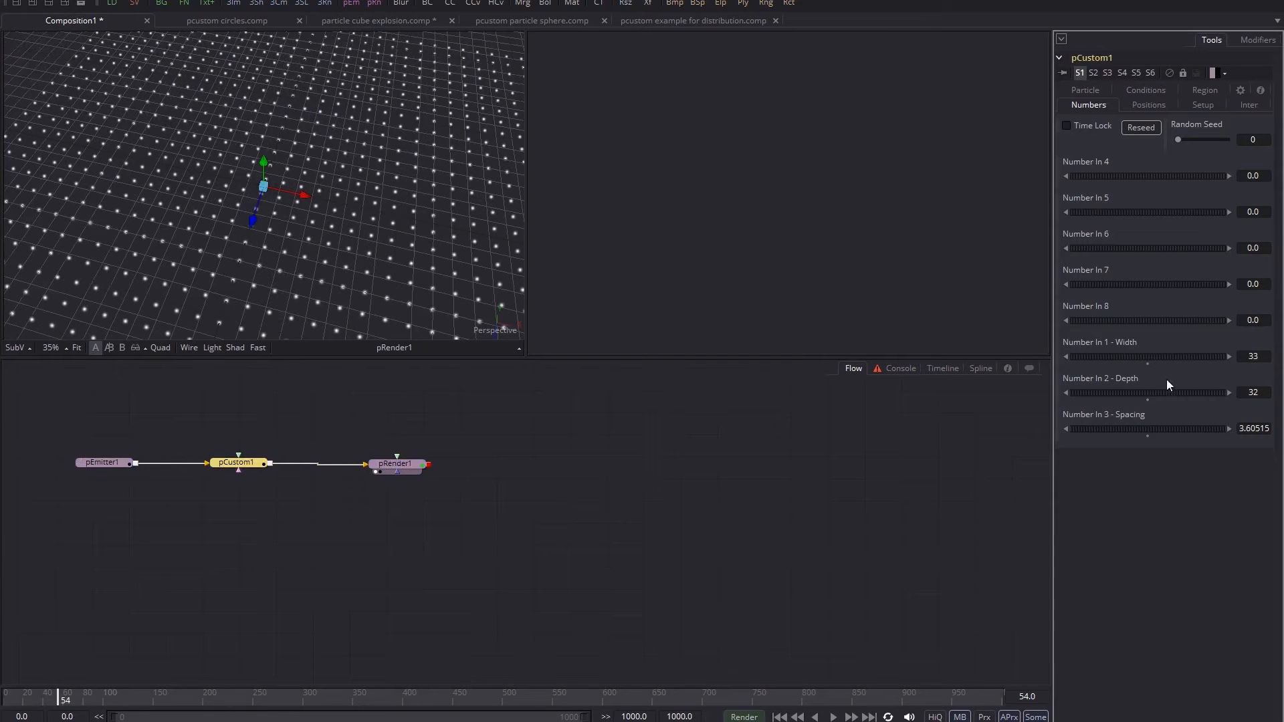
{"action": "left_click_drag", "start_coordinate": [1111, 391], "coordinate": [1151, 429]}
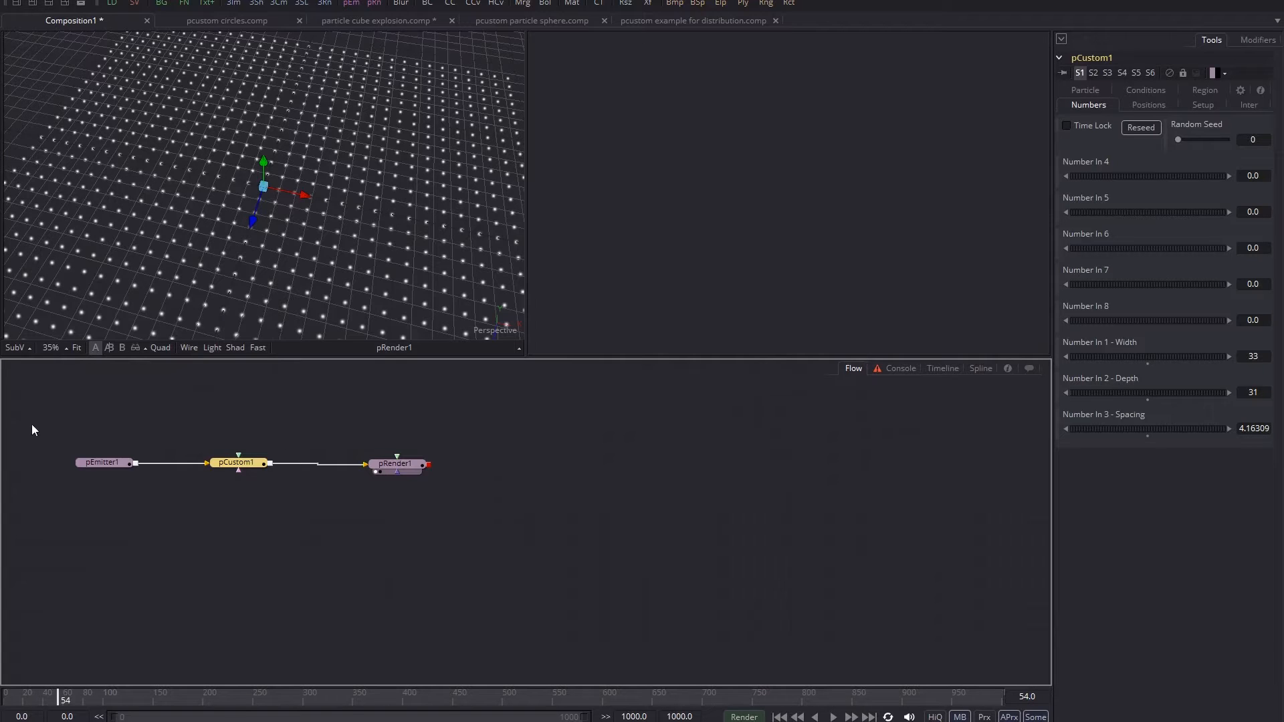
- Replace the grid nodes with a new pEmitter connected to a pRender, and display the pRender in the first viewer
{"action": "left_click_drag", "start_coordinate": [31, 424], "coordinate": [522, 523]}
{"action": "key", "text": "Delete"}
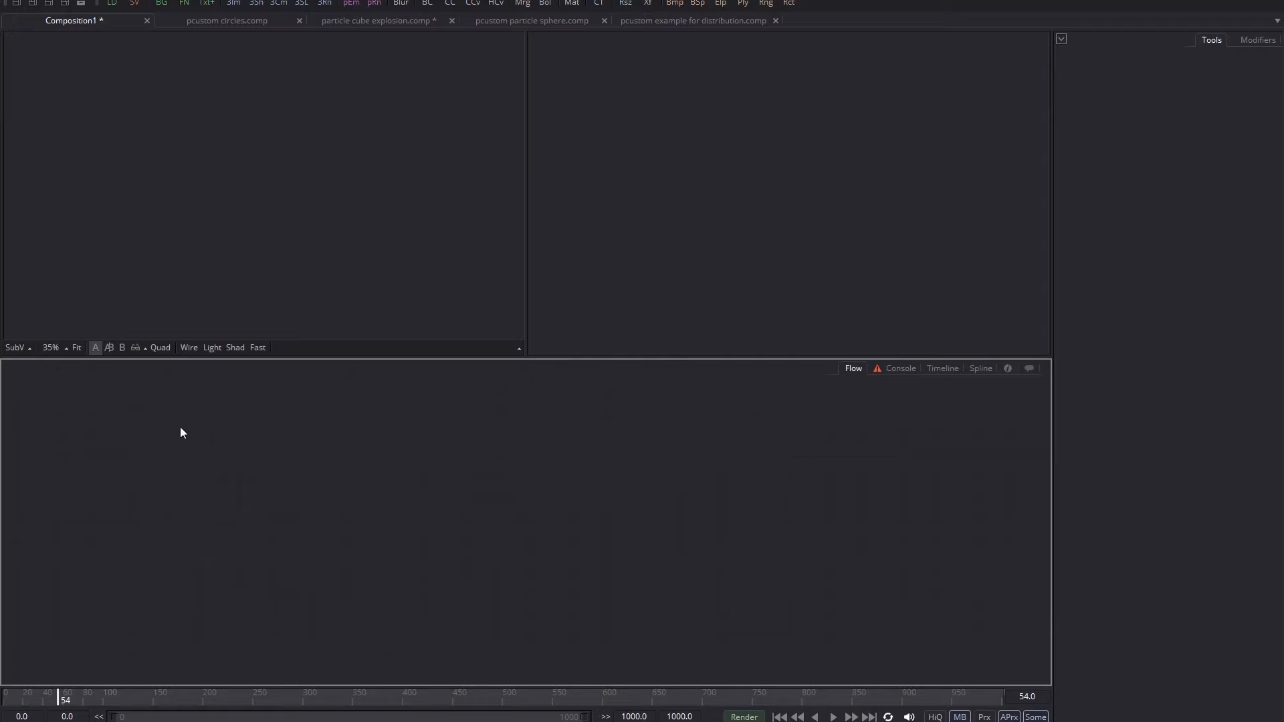
{"action": "left_click", "coordinate": [352, 3]}
{"action": "left_click", "coordinate": [374, 4]}
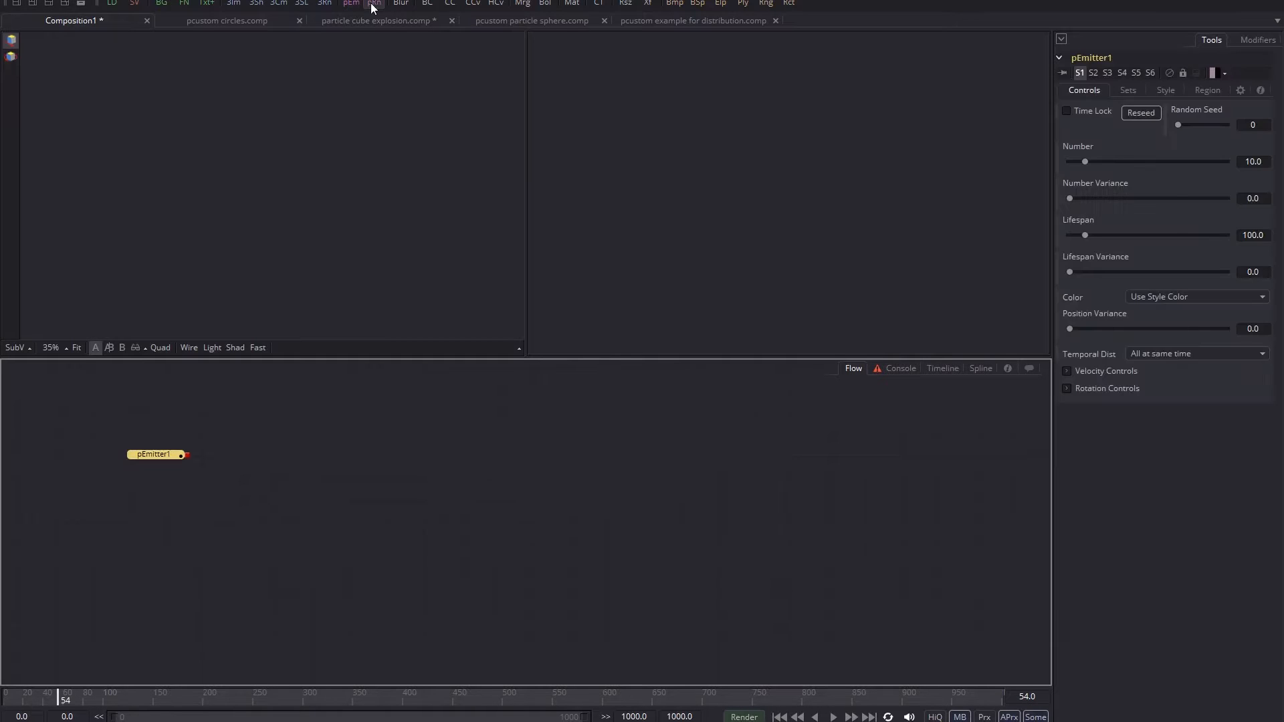
{"action": "key", "text": "1"}
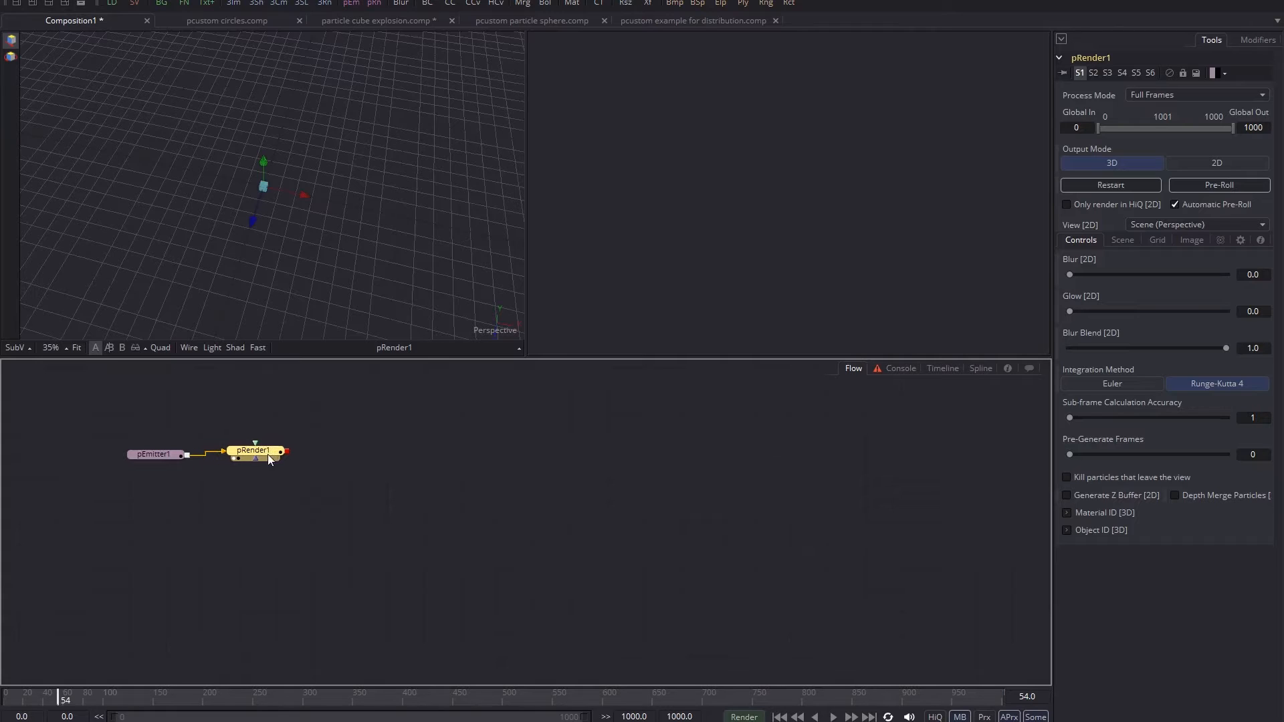
{"action": "scroll", "coordinate": [247, 193], "scroll_direction": "up", "scroll_amount": 10}
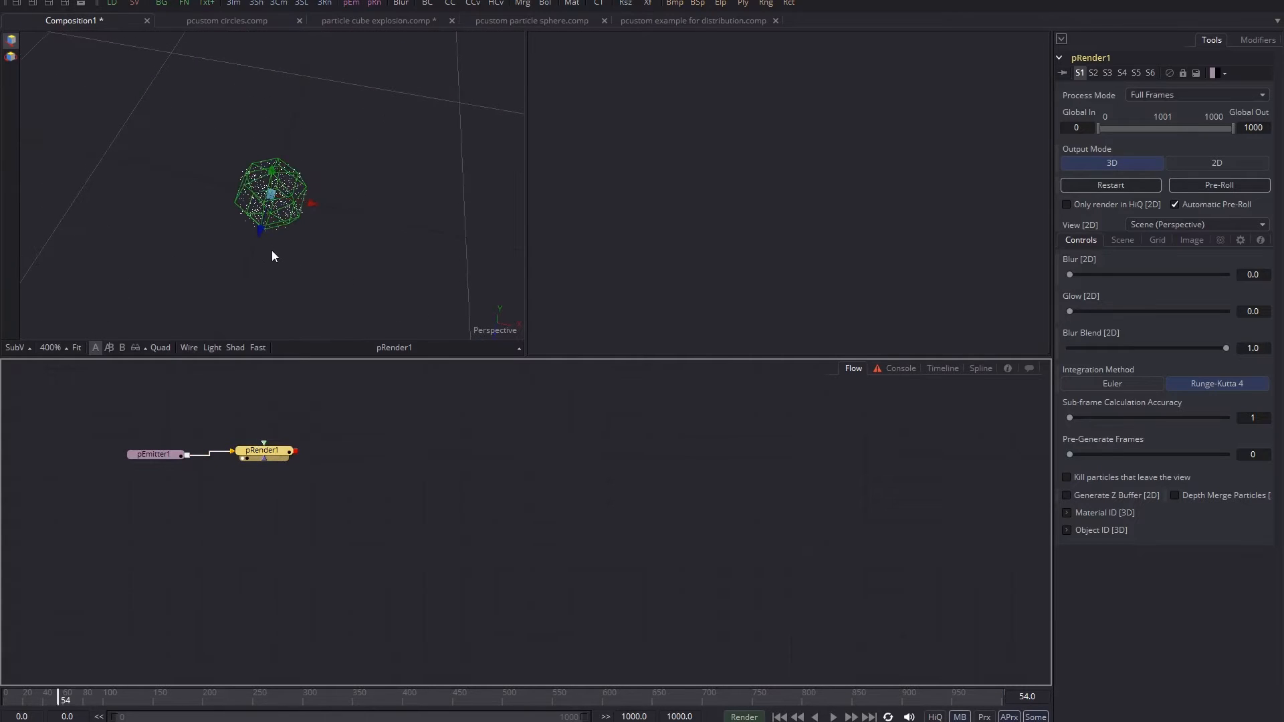
{"action": "left_click_drag", "start_coordinate": [272, 251], "coordinate": [351, 83]}
{"action": "key", "text": "super"}
{"action": "key", "text": "super"}
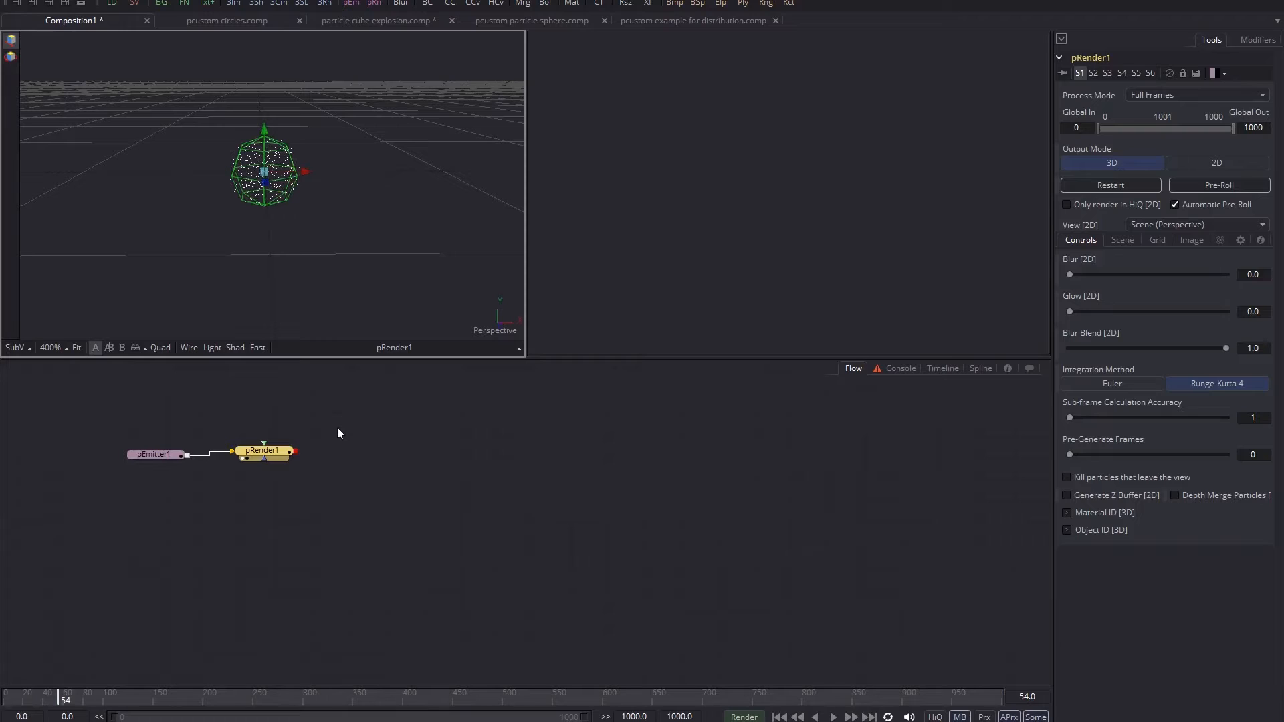
- Play the default emitter's animation from the first frame and return to frame 0
{"action": "left_click", "coordinate": [780, 717]}
{"action": "left_click", "coordinate": [833, 717]}
{"action": "left_click", "coordinate": [833, 717]}
{"action": "left_click", "coordinate": [779, 717]}
- Insert a pCustom node between the pEmitter and pRender nodes and space the three nodes evenly
{"action": "left_click_drag", "start_coordinate": [264, 452], "coordinate": [366, 451]}
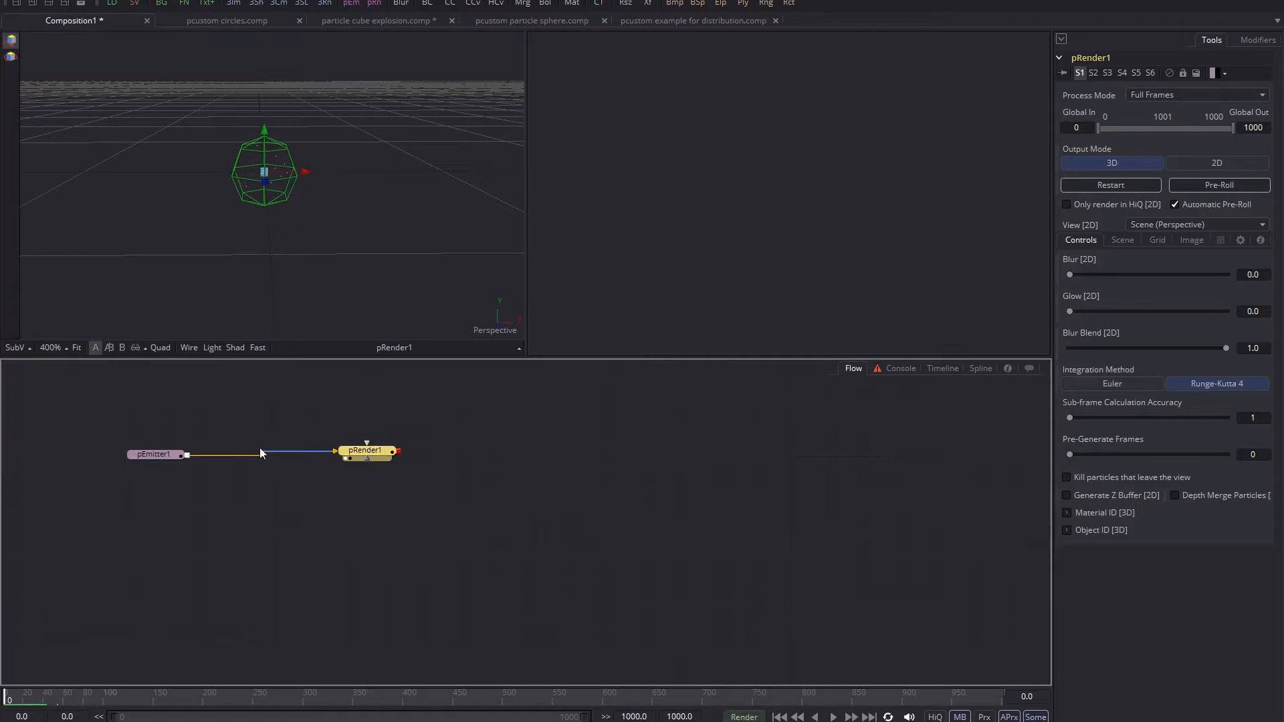
{"action": "left_click", "coordinate": [159, 452]}
{"action": "key", "text": "shift+space"}
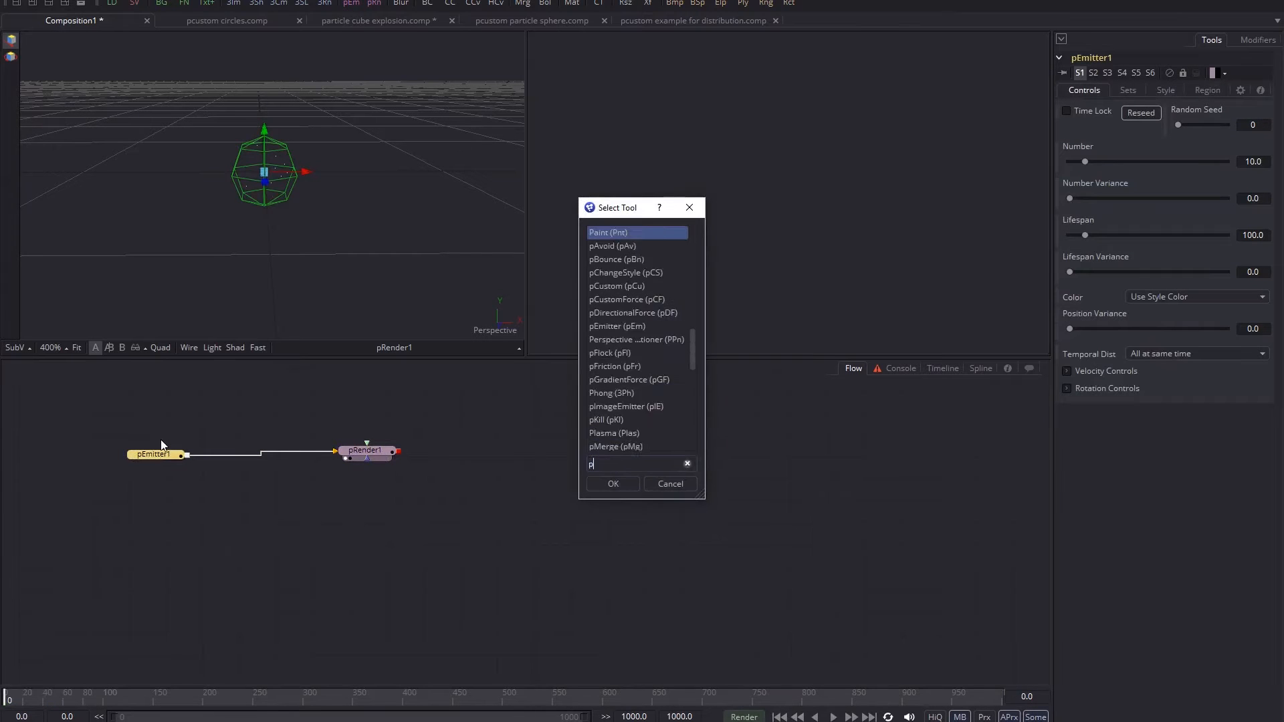
{"action": "type", "text": "pcu"}
{"action": "left_click", "coordinate": [613, 484]}
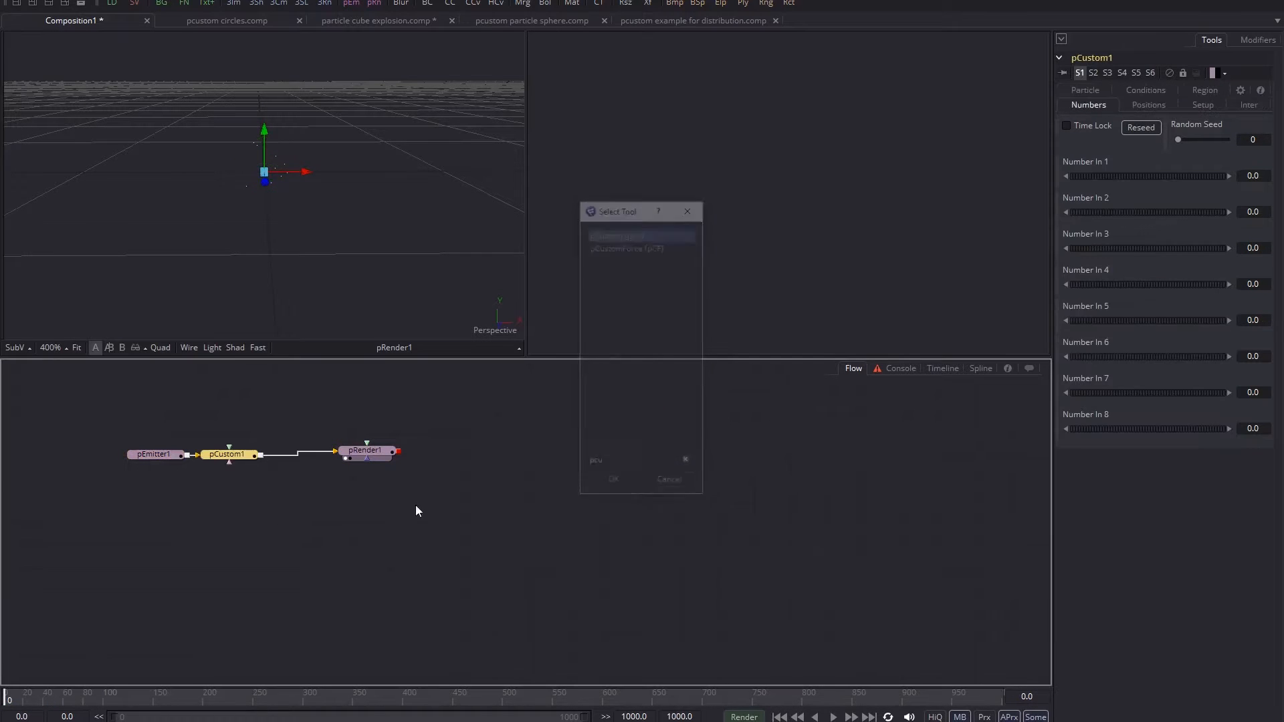
{"action": "left_click_drag", "start_coordinate": [235, 456], "coordinate": [269, 456]}
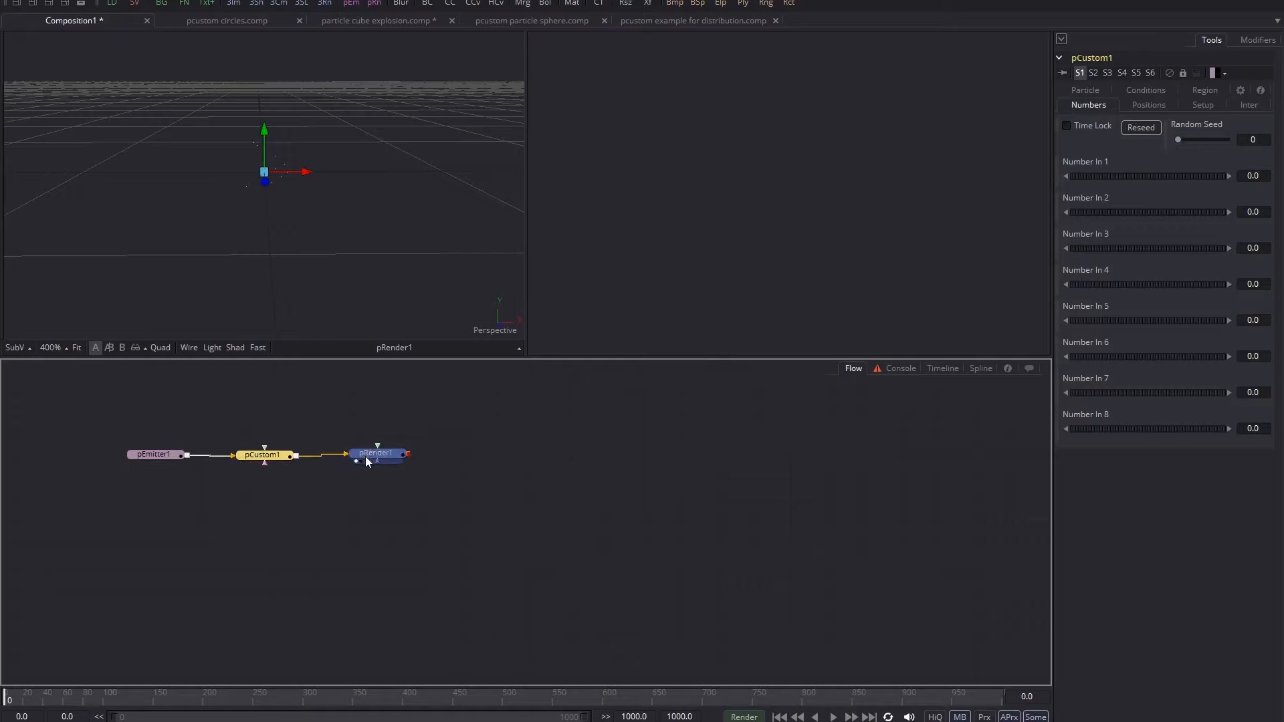
{"action": "left_click_drag", "start_coordinate": [353, 459], "coordinate": [383, 459]}
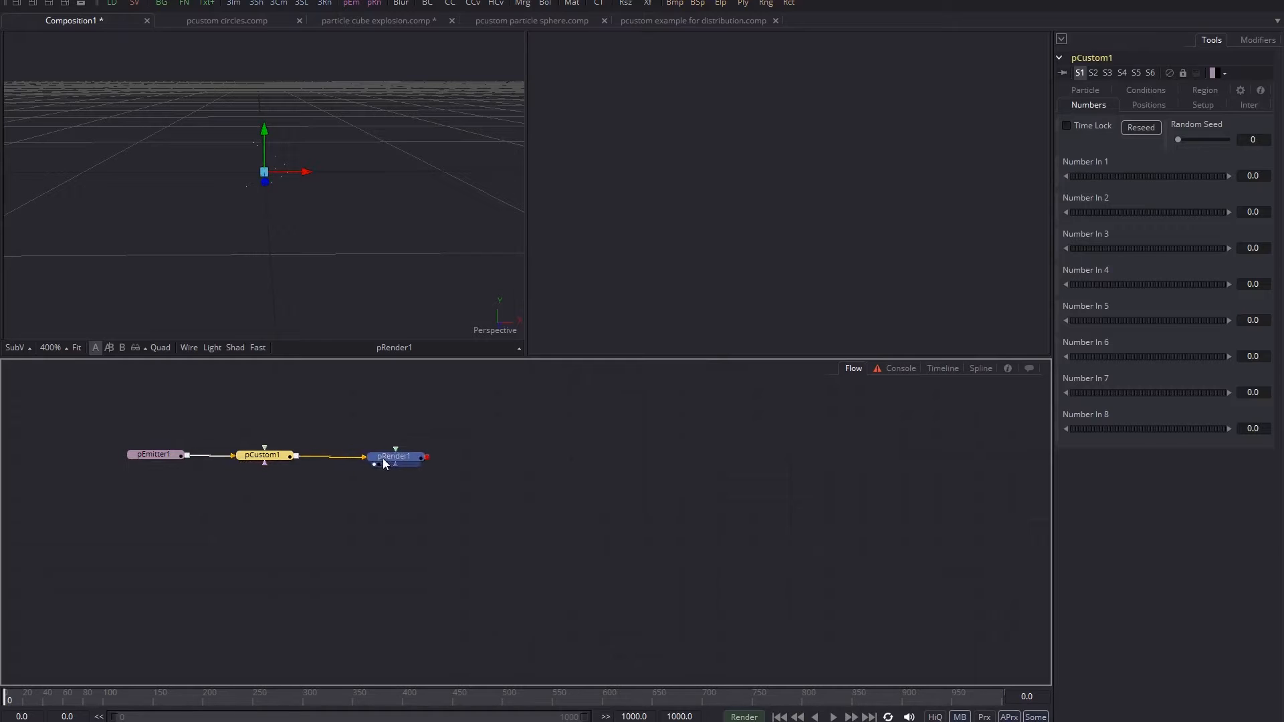
- Look over the pCustom node's Setup, Intermediate and Particle expressions and set its Position X Expression to id
{"action": "left_click", "coordinate": [262, 457]}
{"action": "left_click", "coordinate": [1207, 108]}
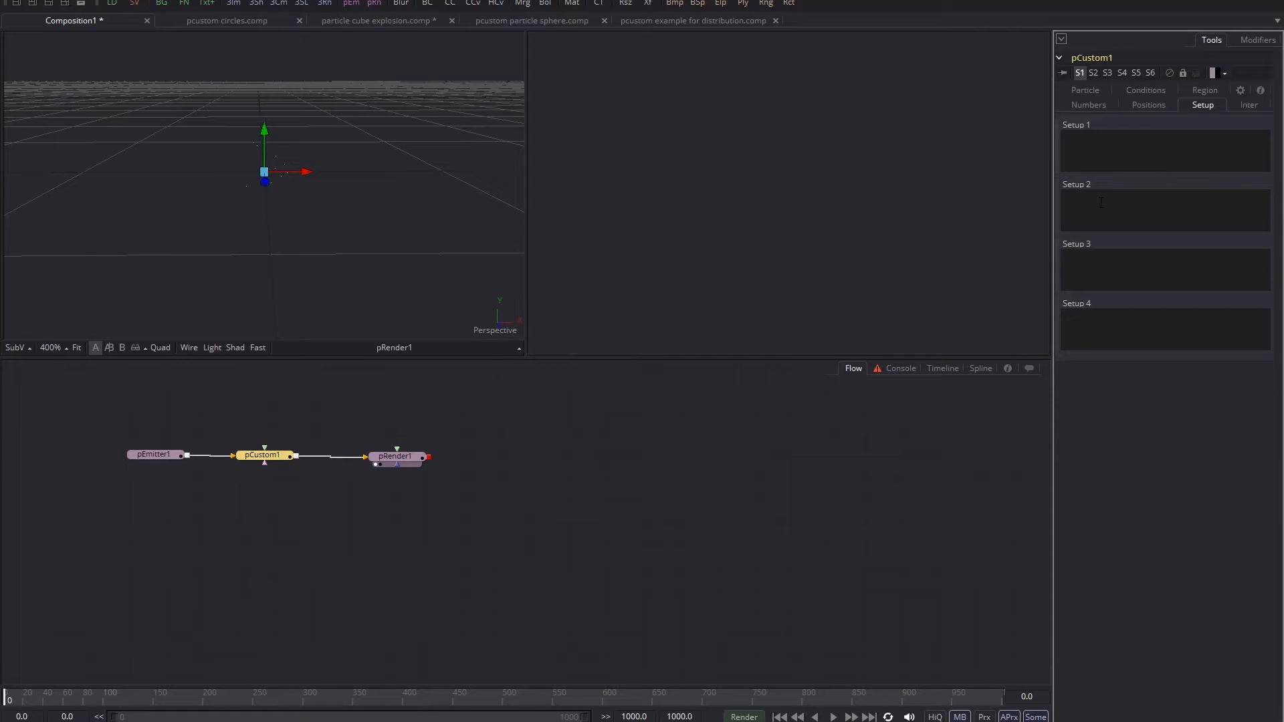
{"action": "left_click", "coordinate": [1250, 105]}
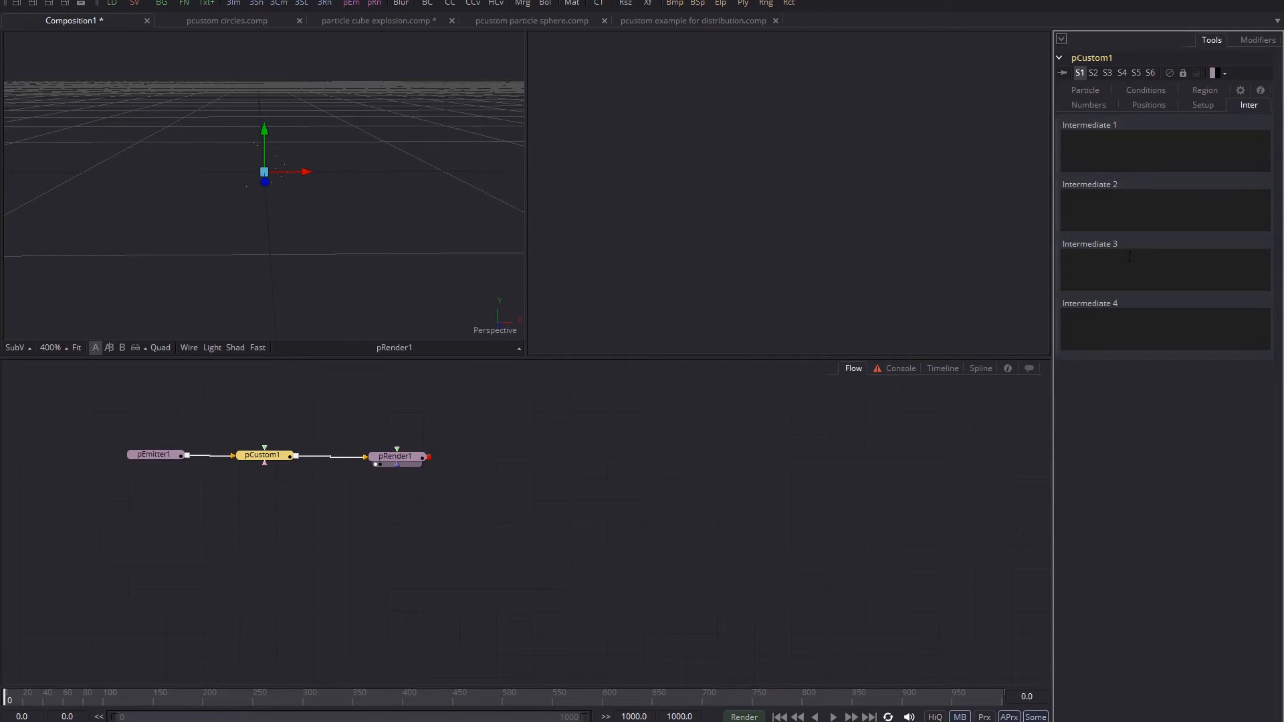
{"action": "left_click", "coordinate": [1085, 91]}
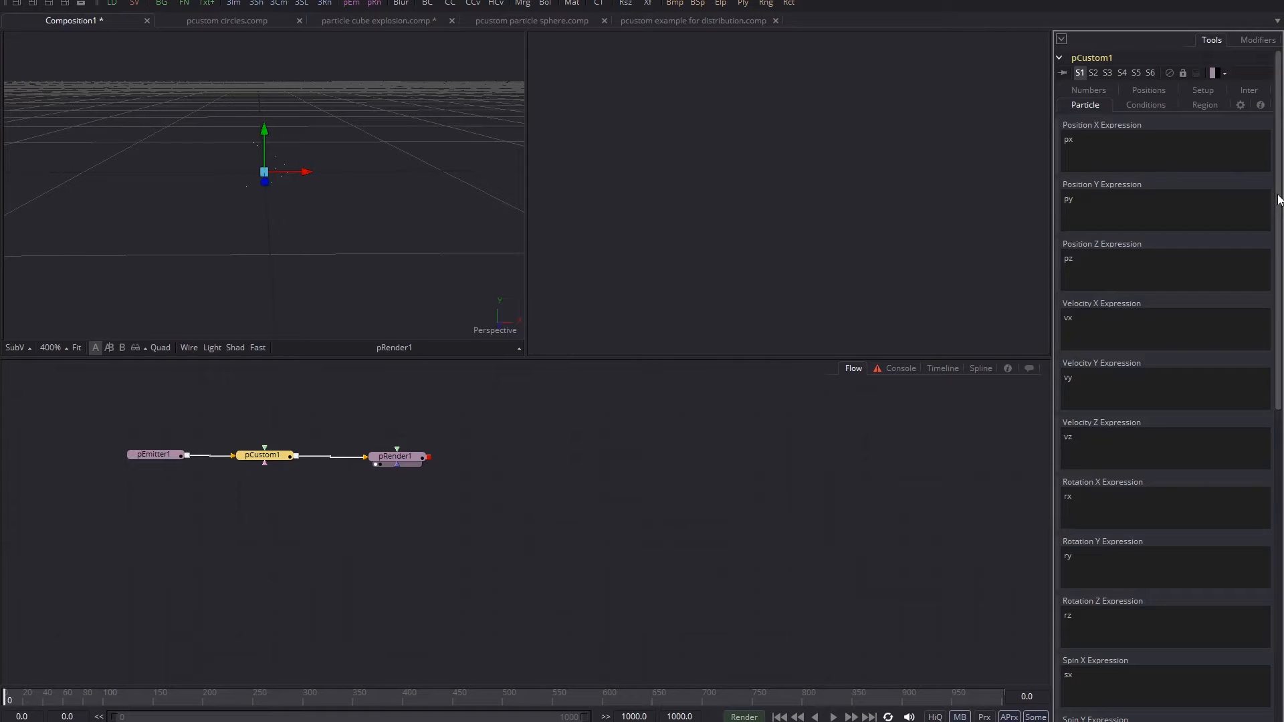
{"action": "left_click_drag", "start_coordinate": [1277, 199], "coordinate": [1278, 149]}
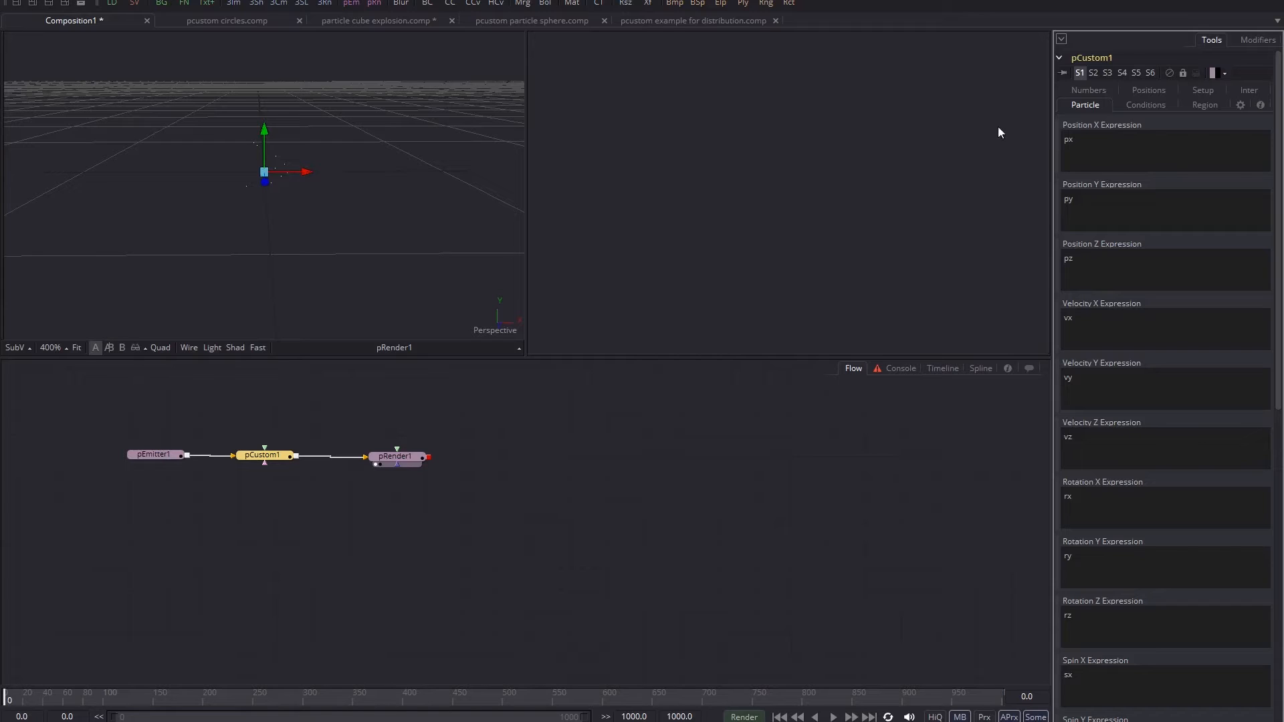
{"action": "left_click_drag", "start_coordinate": [1100, 139], "coordinate": [991, 136]}
{"action": "type", "text": "id"}
- Set the pEmitter's particle style to Blob with a size of about 0.22 and bring the whole particle row into view
{"action": "left_click", "coordinate": [170, 455]}
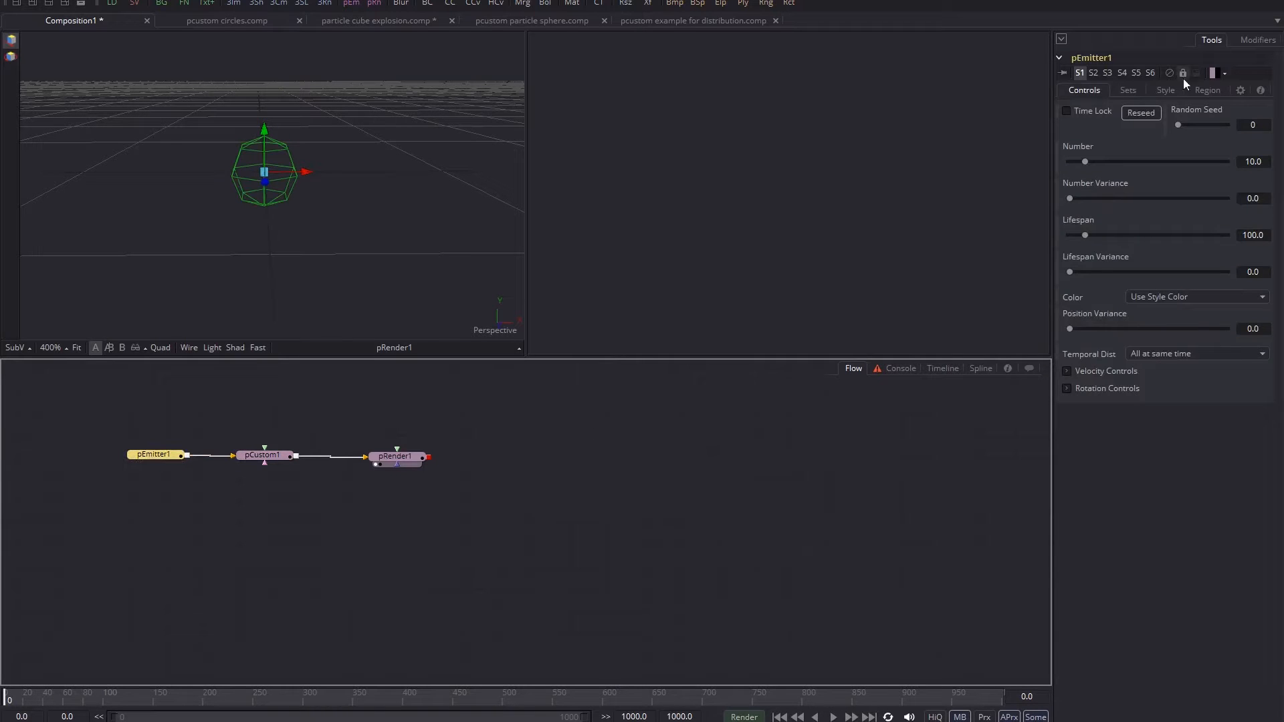
{"action": "left_click", "coordinate": [1166, 90]}
{"action": "left_click", "coordinate": [1198, 112]}
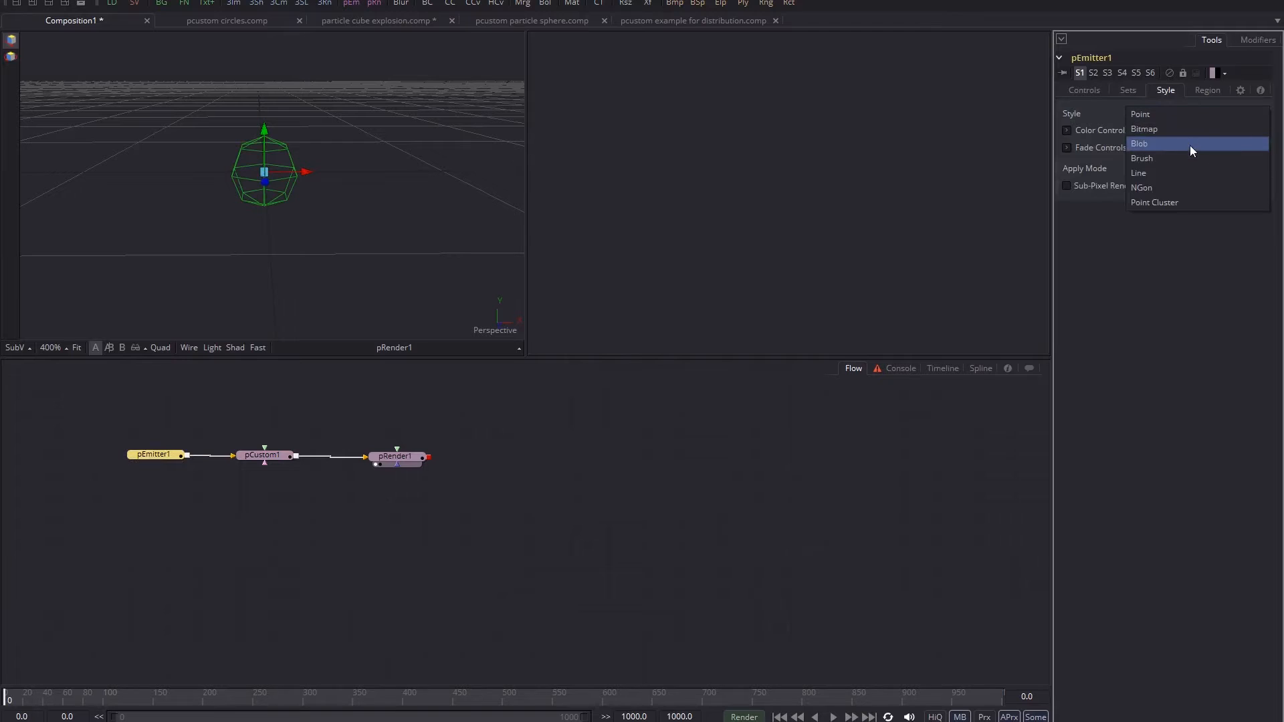
{"action": "left_click", "coordinate": [1189, 143]}
{"action": "left_click", "coordinate": [1067, 148]}
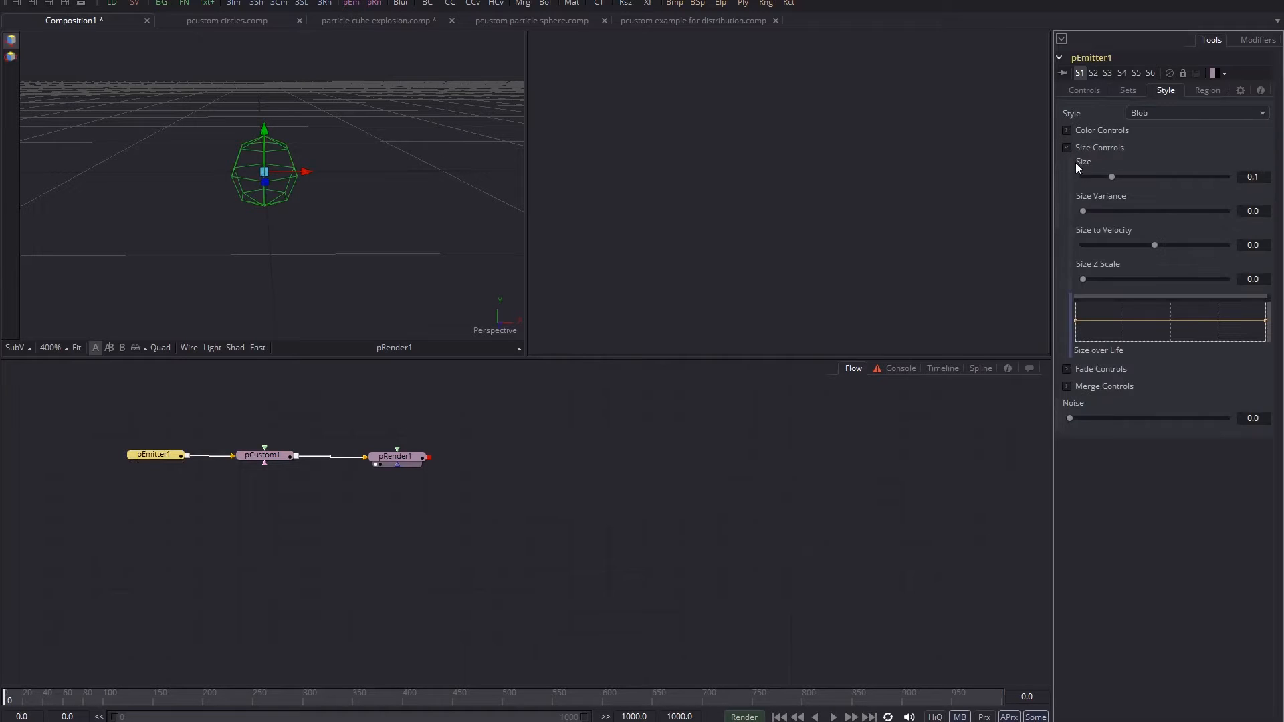
{"action": "left_click_drag", "start_coordinate": [1111, 176], "coordinate": [1145, 177]}
{"action": "scroll", "coordinate": [406, 209], "scroll_direction": "down", "scroll_amount": 3}
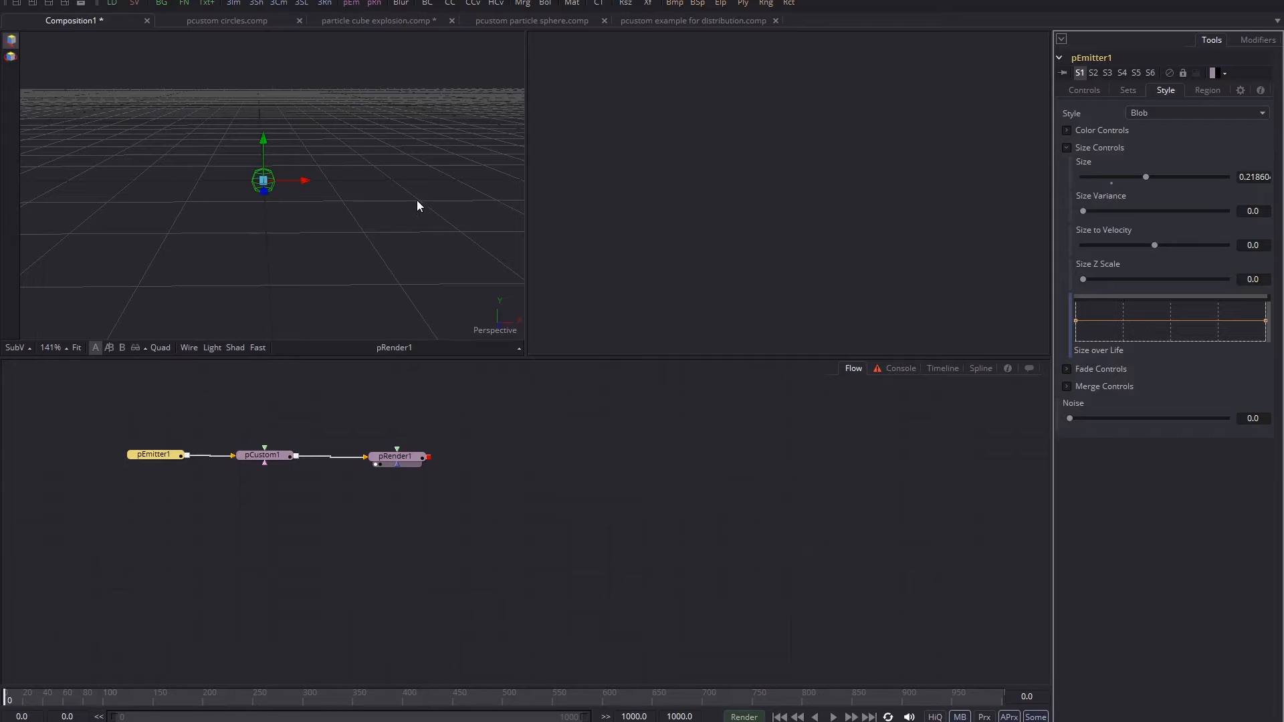
{"action": "scroll", "coordinate": [418, 201], "scroll_direction": "down", "scroll_amount": 5}
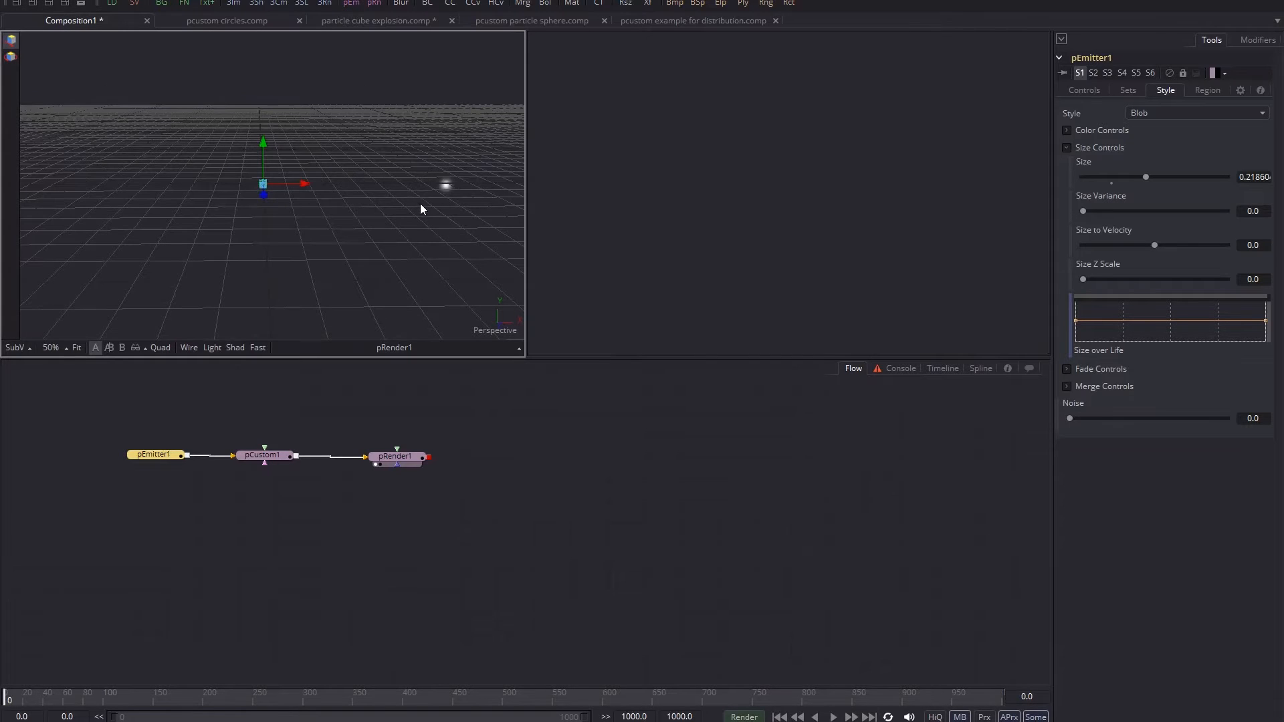
{"action": "scroll", "coordinate": [420, 204], "scroll_direction": "down", "scroll_amount": 5}
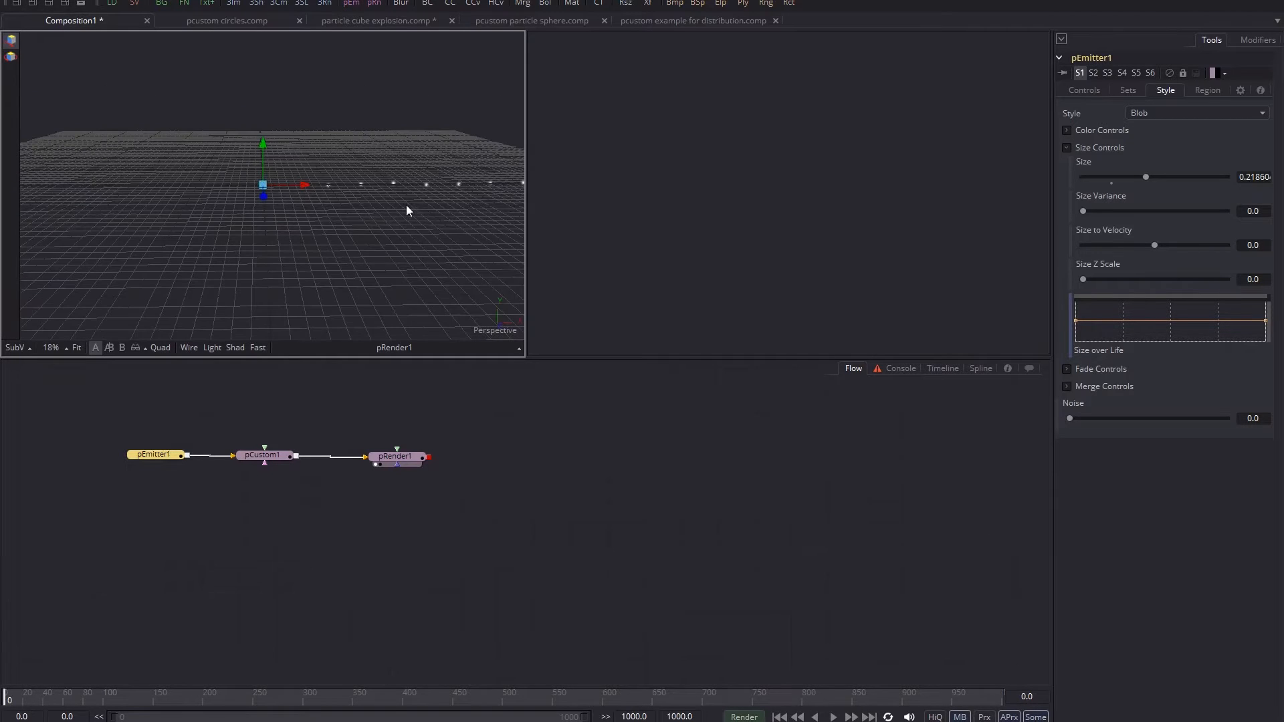
{"action": "left_click_drag", "start_coordinate": [356, 239], "coordinate": [220, 235]}
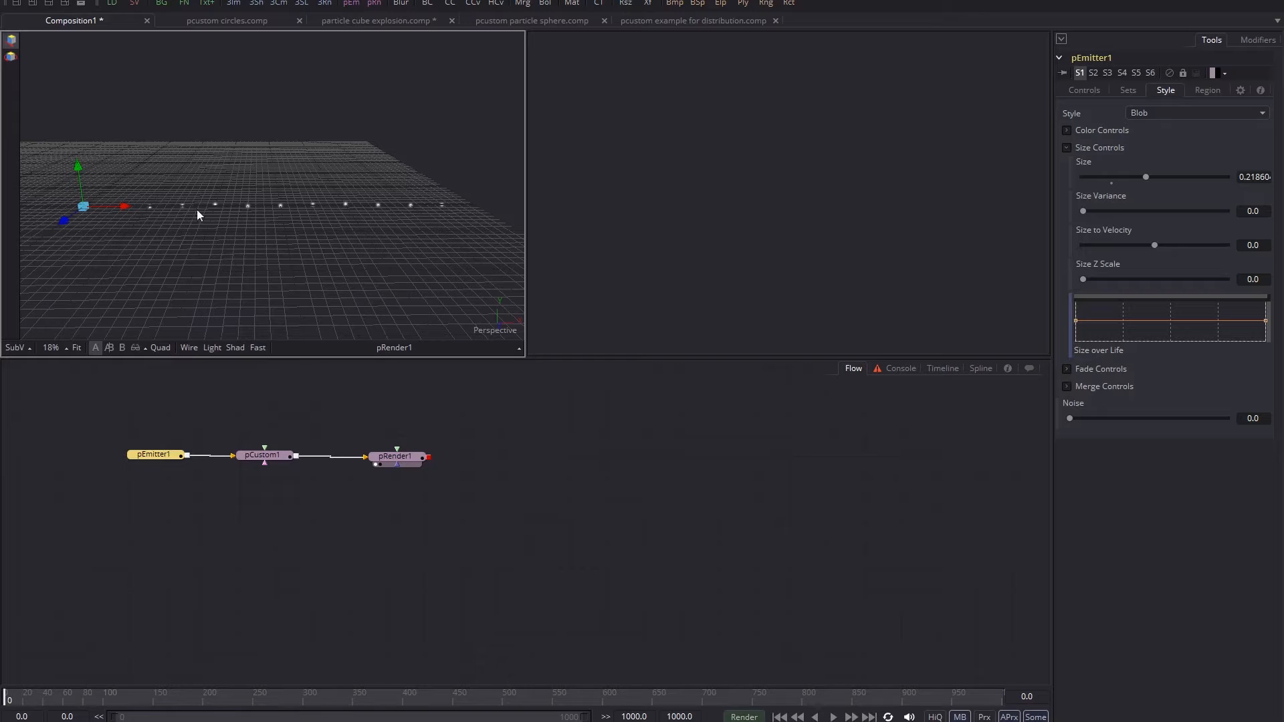
- Set the pCustom node's Position Y and Position Z expressions to o
{"action": "left_click", "coordinate": [264, 457]}
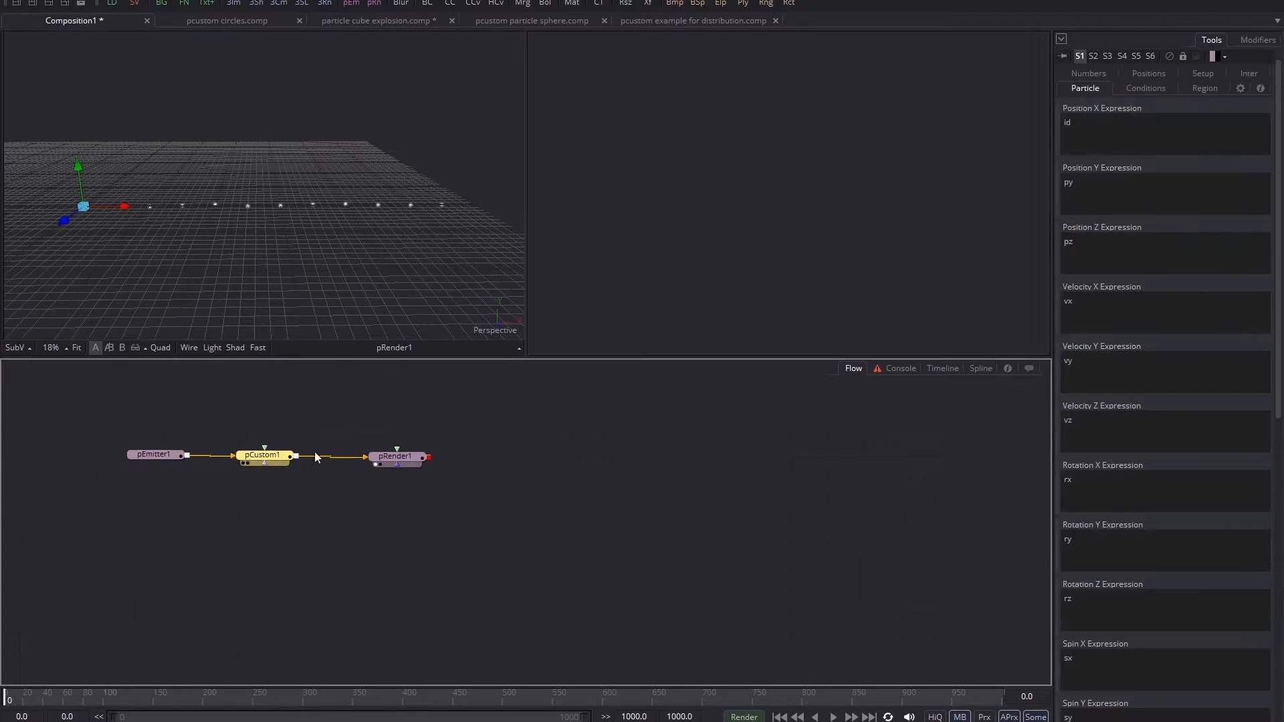
{"action": "left_click_drag", "start_coordinate": [1087, 182], "coordinate": [1008, 177]}
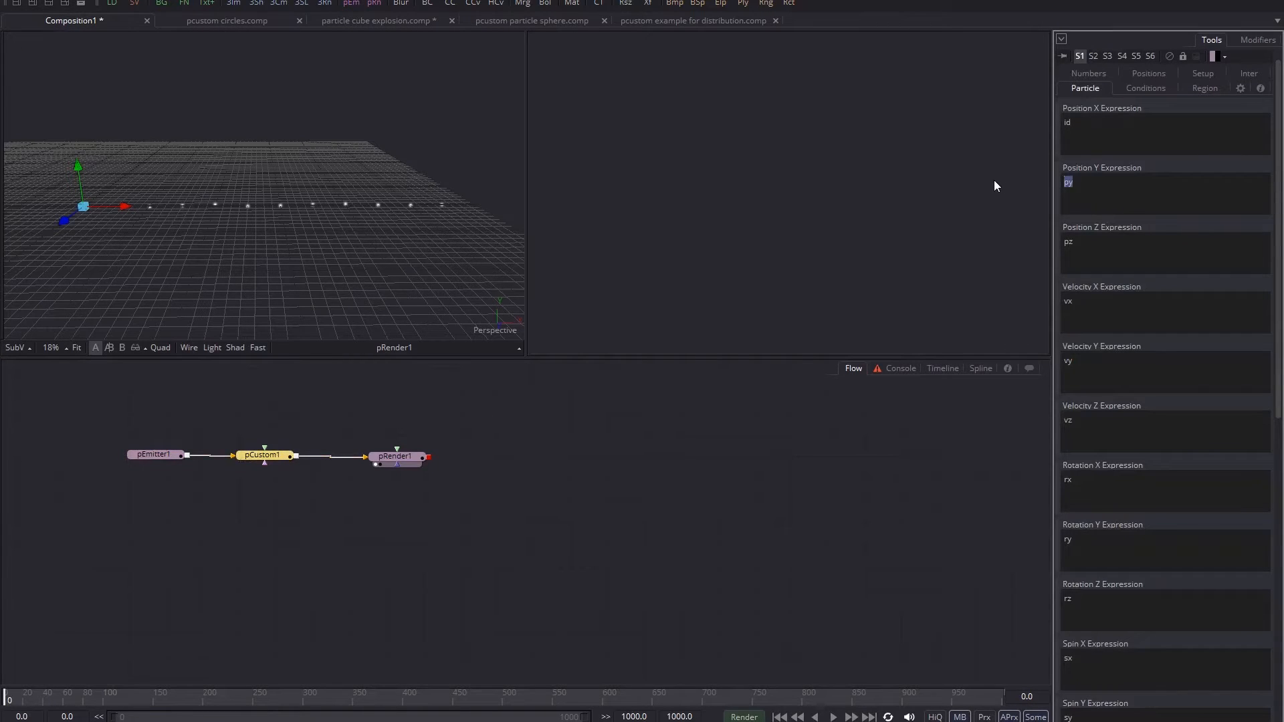
{"action": "type", "text": "o"}
{"action": "left_click_drag", "start_coordinate": [1087, 250], "coordinate": [878, 253]}
{"action": "type", "text": "o"}
{"action": "left_click", "coordinate": [442, 222]}
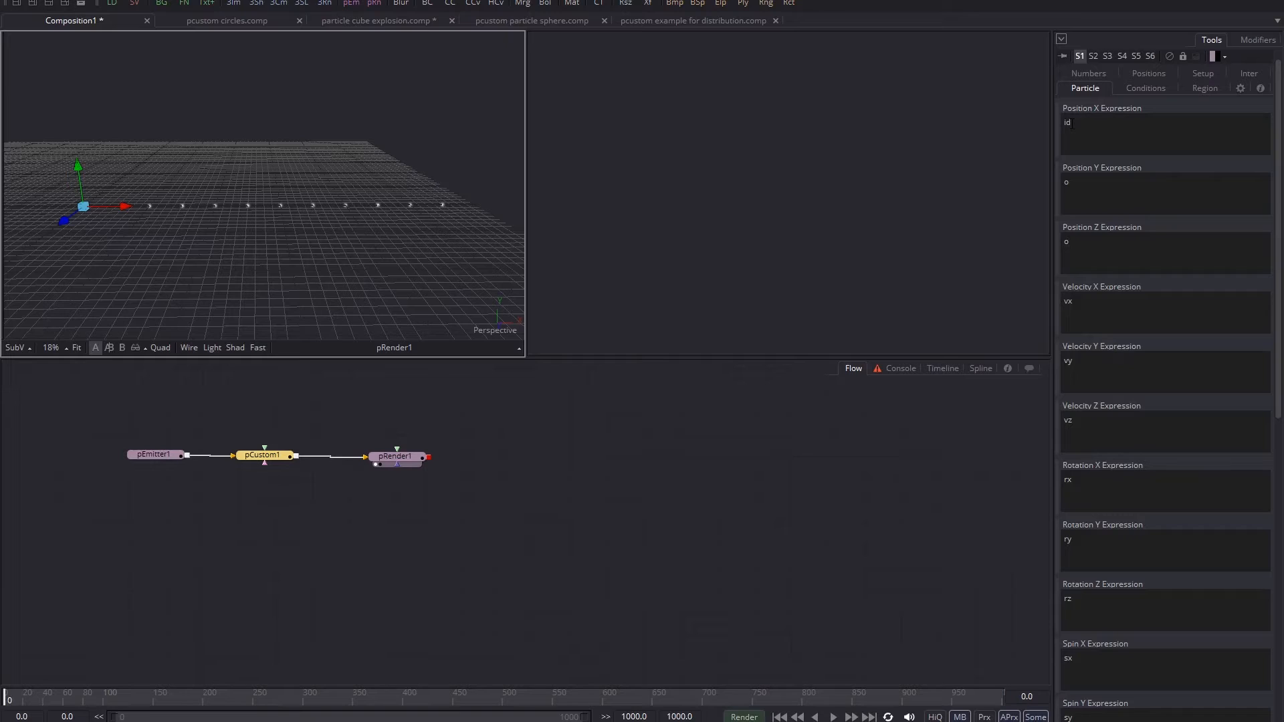
- Set the Position Y Expression to id and view the particles in the 3D viewer
{"action": "left_click", "coordinate": [1090, 194]}
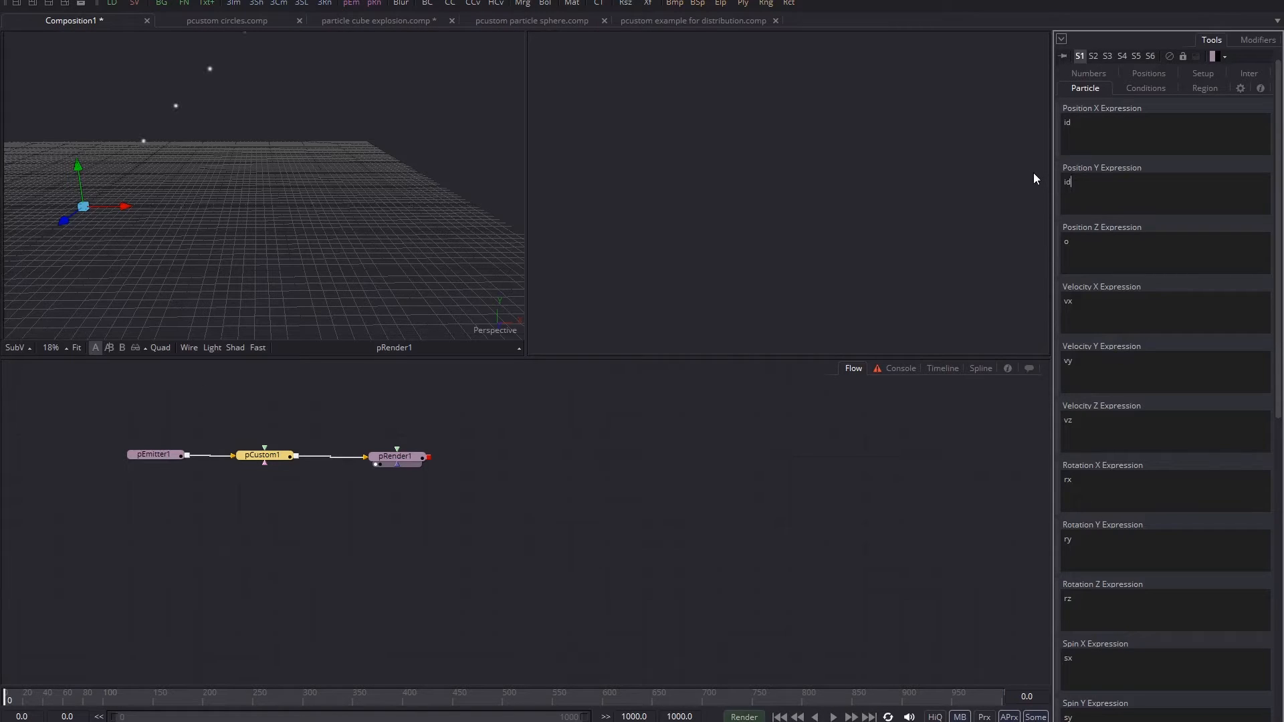
{"action": "left_click_drag", "start_coordinate": [328, 193], "coordinate": [351, 258]}
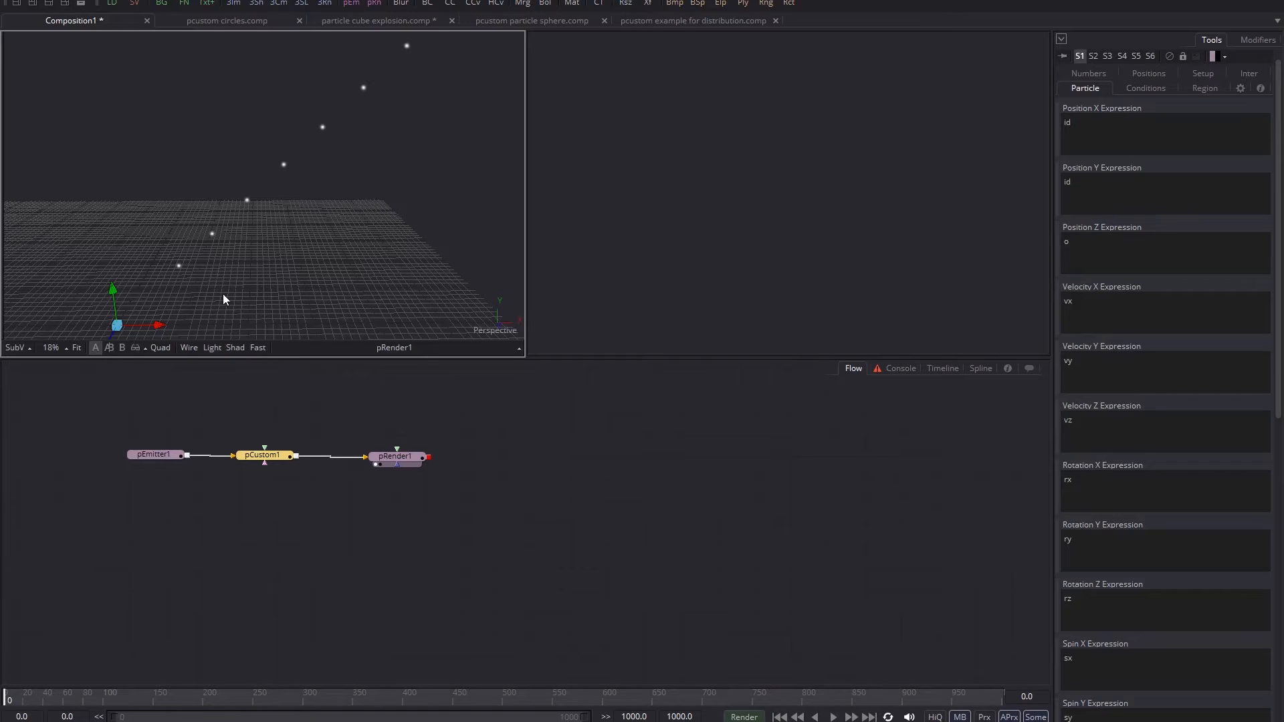
{"action": "left_click_drag", "start_coordinate": [223, 297], "coordinate": [241, 263]}
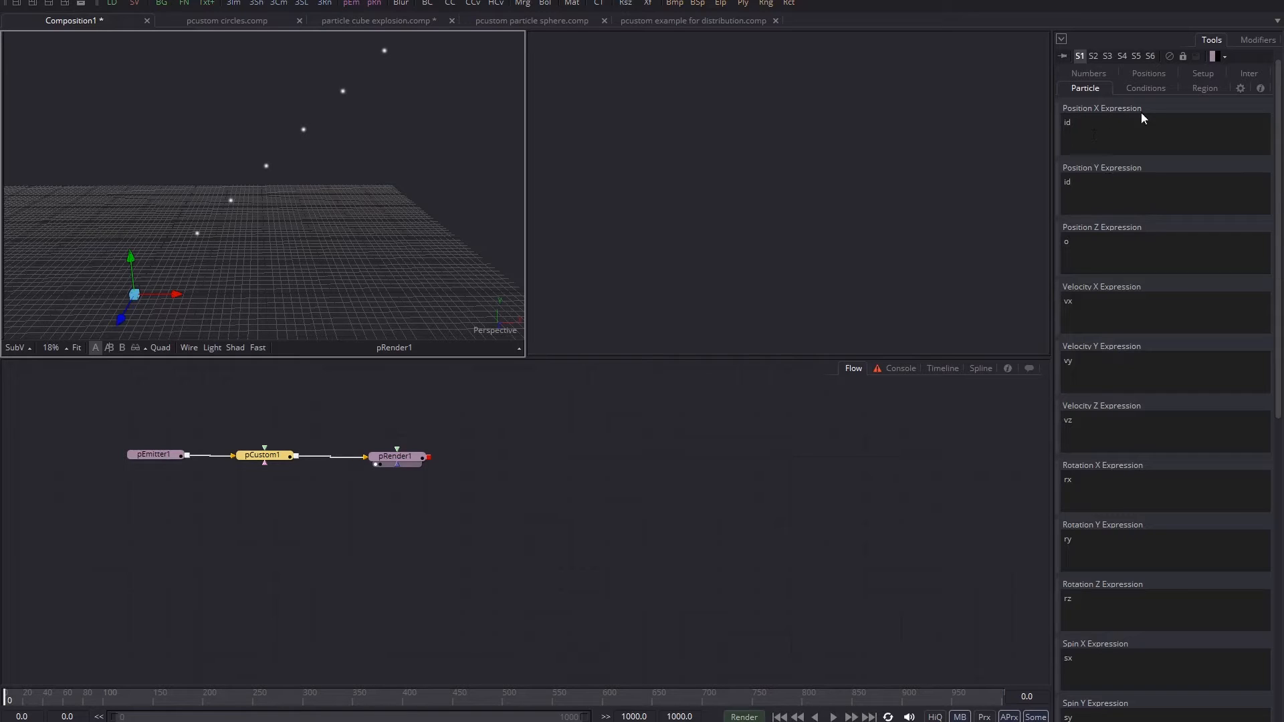
- Define Intermediate 1 as id-1 and use i1 in the Position X and Position Y expressions
{"action": "left_click", "coordinate": [1247, 74]}
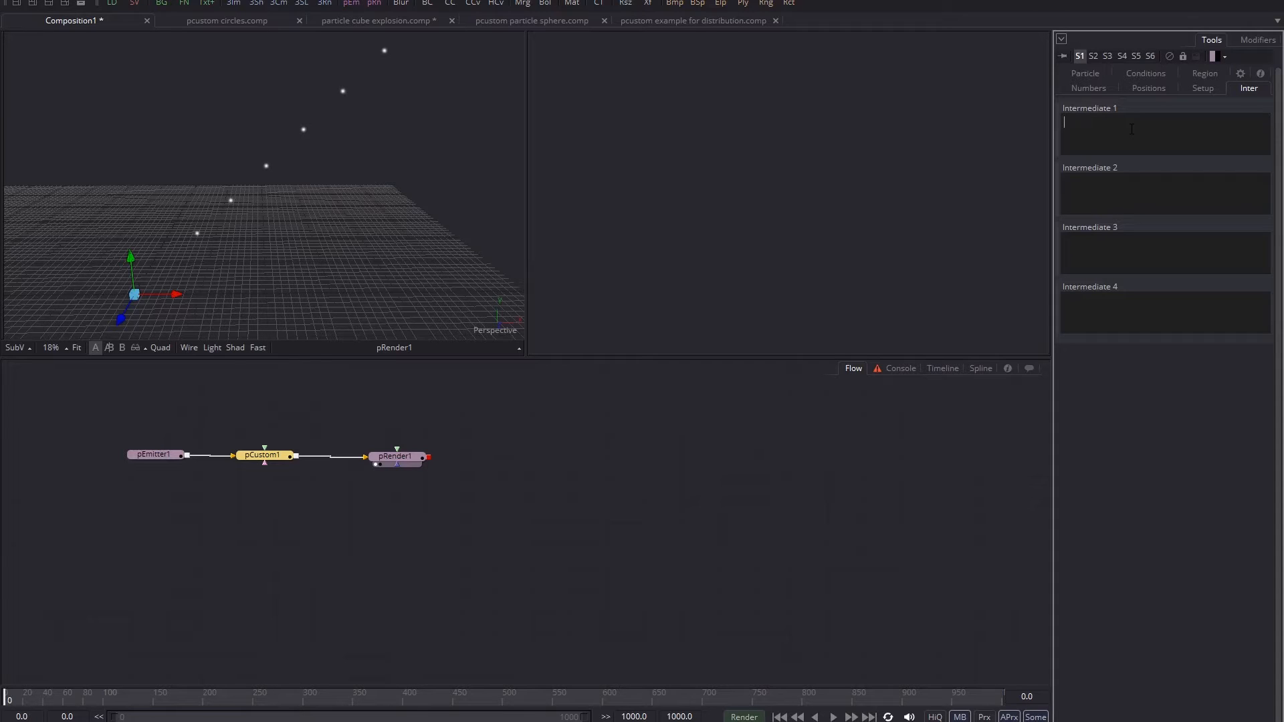
{"action": "type", "text": "id-1"}
{"action": "left_click", "coordinate": [1101, 71]}
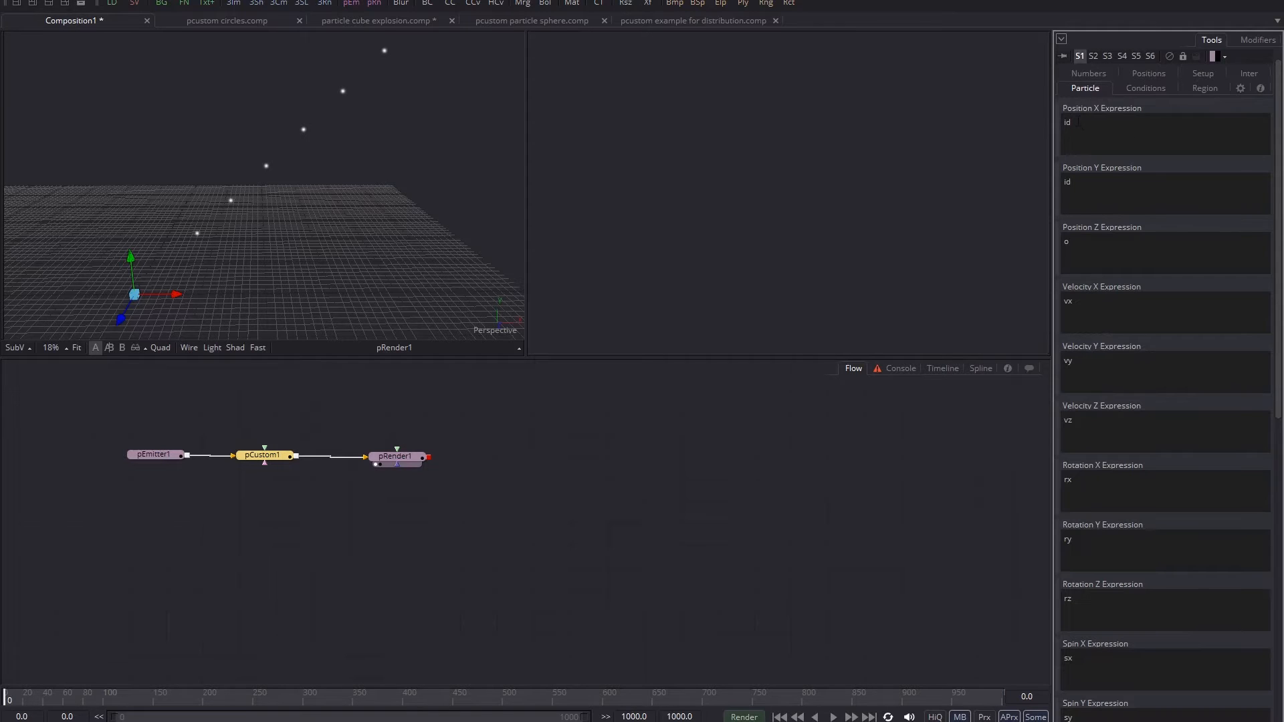
{"action": "key", "text": "BackSpace"}
{"action": "type", "text": "1"}
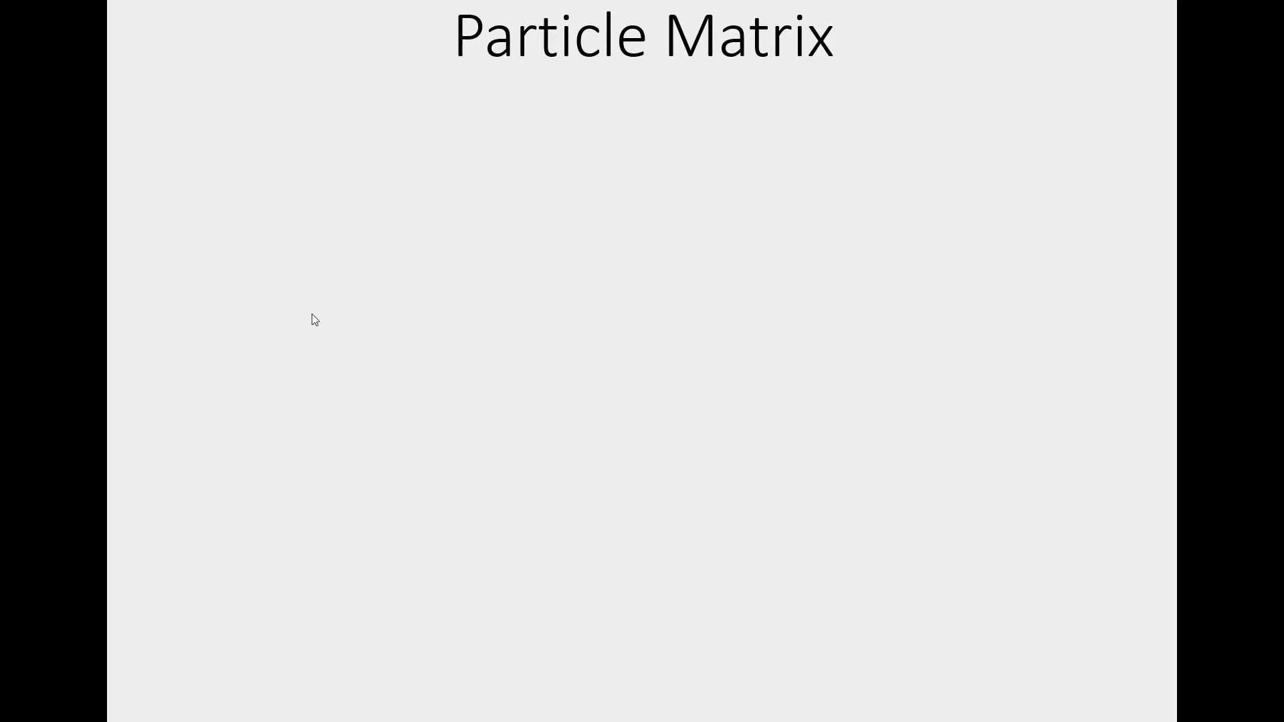
{"action": "left_click", "coordinate": [311, 314]}
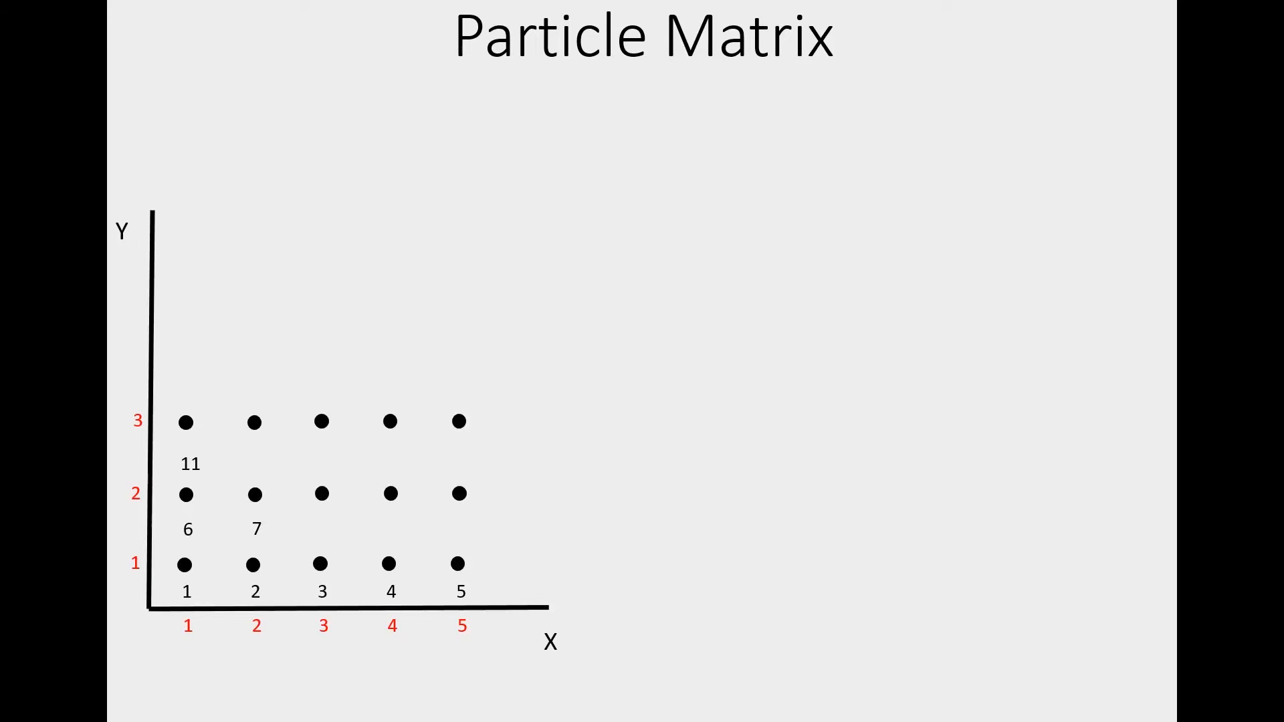
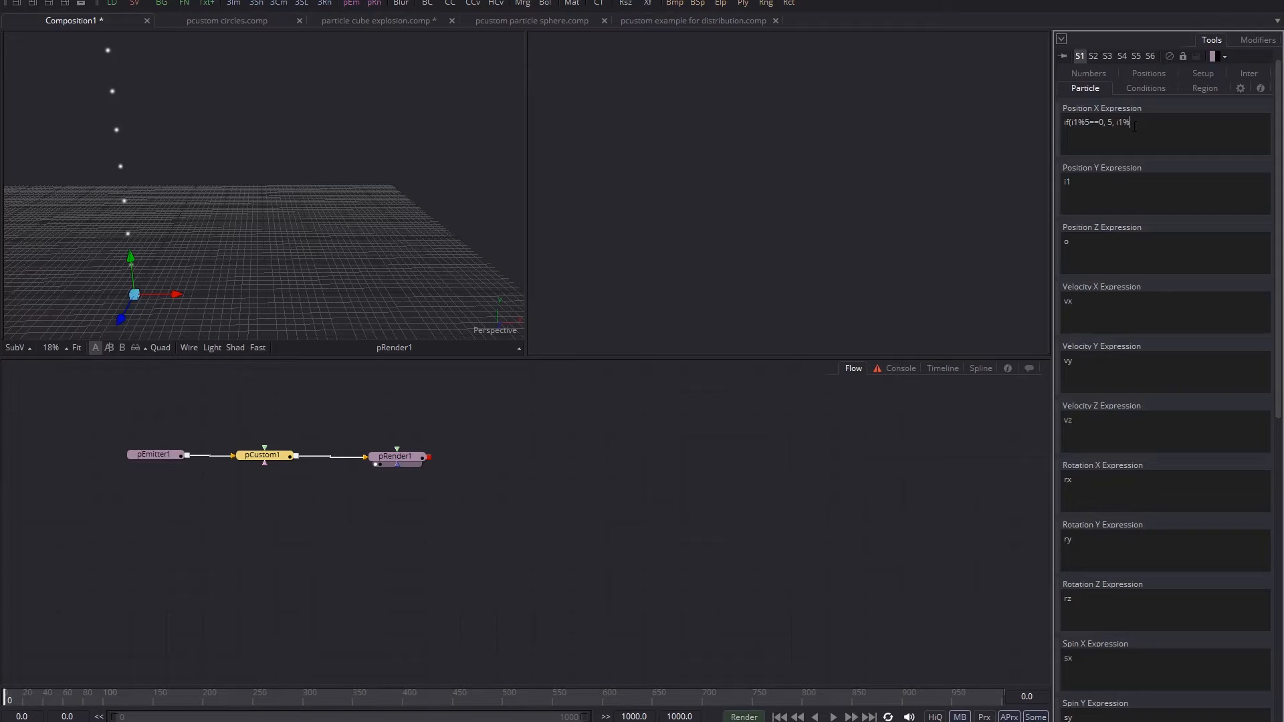
- Complete Position X as if(i1%5==0, 5, i1%5) and set Position Y to ceil(i1/5)
{"action": "type", "text": "5)"}
{"action": "left_click_drag", "start_coordinate": [1094, 180], "coordinate": [1002, 180]}
{"action": "type", "text": "ceil(i1%"}
{"action": "key", "text": "BackSpace"}
{"action": "type", "text": "/5"}
{"action": "left_click", "coordinate": [649, 453]}
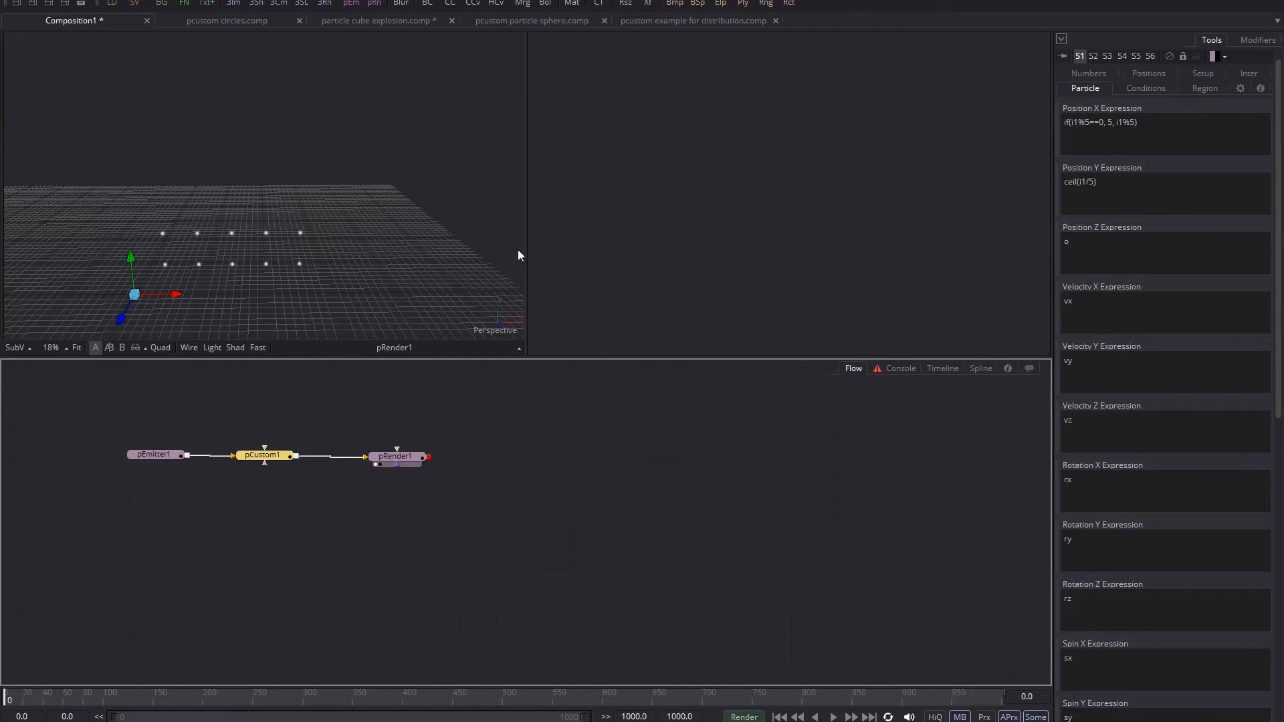
- Set the pCustom node's Number In 1 to 5
{"action": "left_click", "coordinate": [1089, 73]}
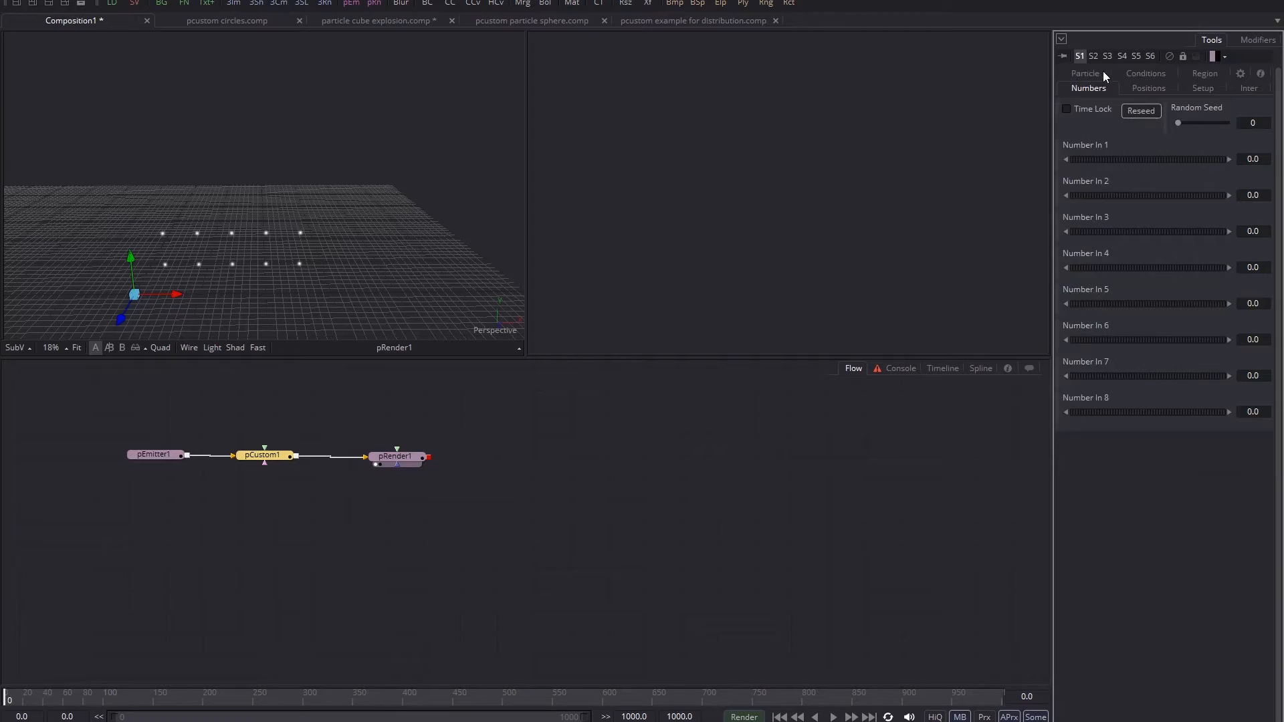
{"action": "left_click", "coordinate": [1267, 159]}
{"action": "type", "text": "5"}
{"action": "key", "text": "Return"}
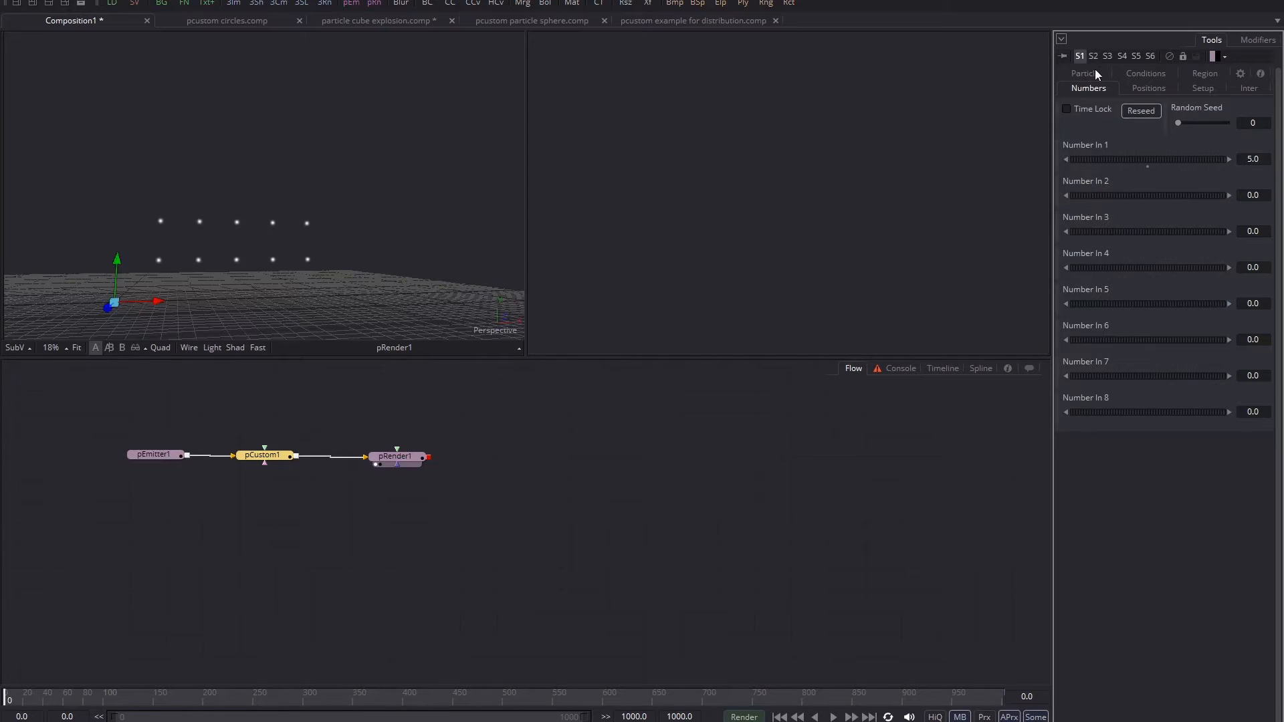
- Replace every constant 5 in the Position X and Position Y expressions with n1
{"action": "left_click", "coordinate": [1091, 72]}
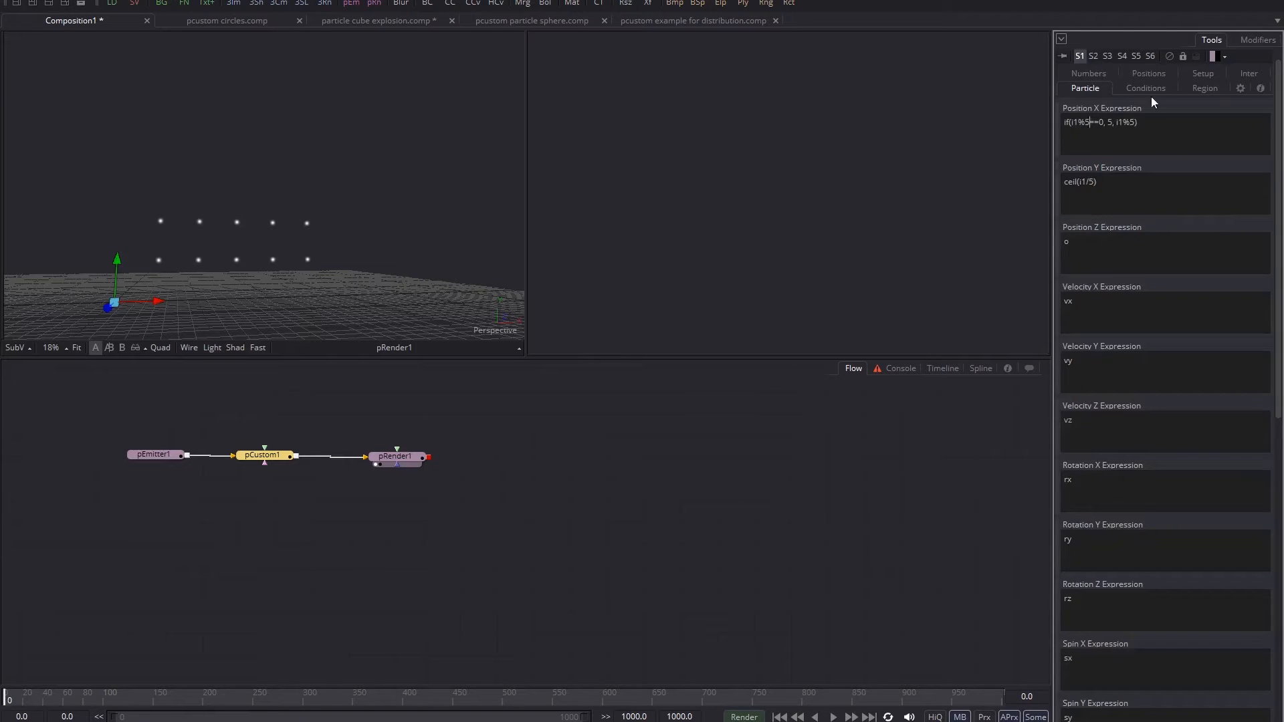
{"action": "key", "text": "BackSpace"}
{"action": "type", "text": "n1"}
{"action": "key", "text": "BackSpace"}
{"action": "type", "text": "n1"}
{"action": "key", "text": "BackSpace"}
{"action": "type", "text": "n1"}
{"action": "key", "text": "BackSpace"}
{"action": "type", "text": "n1"}
- Test the grid width by setting Number In 1 to 7, to 3 and finally to about 2.54
{"action": "left_click", "coordinate": [1104, 75]}
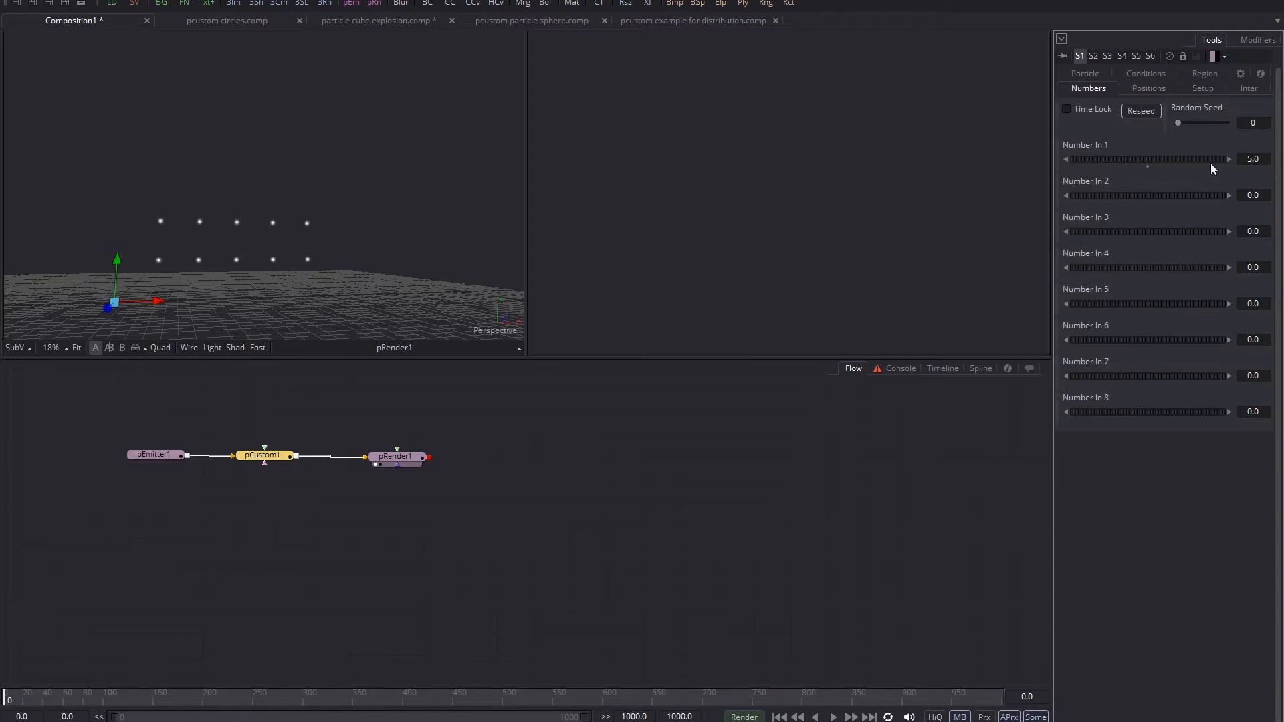
{"action": "left_click", "coordinate": [1149, 161]}
{"action": "type", "text": "7"}
{"action": "key", "text": "Return"}
{"action": "left_click", "coordinate": [1249, 160]}
{"action": "type", "text": "3"}
{"action": "key", "text": "Return"}
{"action": "left_click_drag", "start_coordinate": [1146, 159], "coordinate": [1074, 159]}
- Open the pCustom node's control editor, choose the NumberIn1 ID and name the control Number In 1 - width
{"action": "scroll", "coordinate": [1279, 209], "scroll_direction": "up", "scroll_amount": 1}
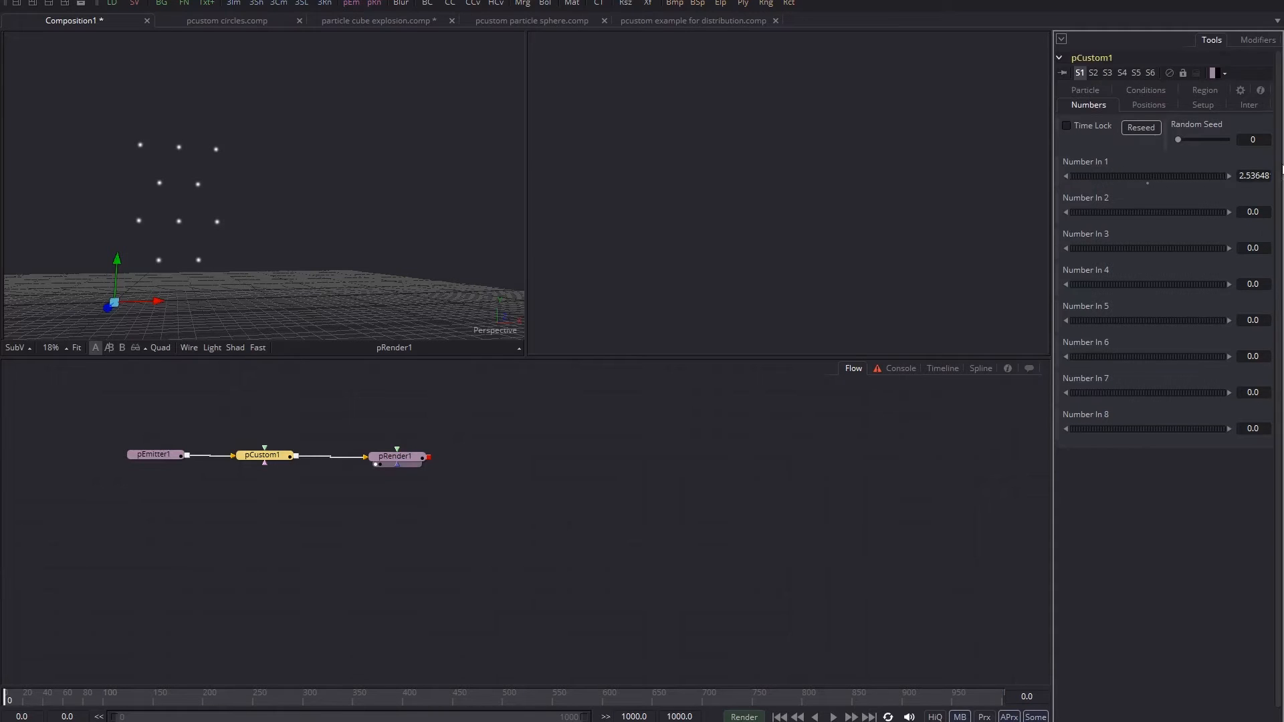
{"action": "right_click", "coordinate": [1090, 60]}
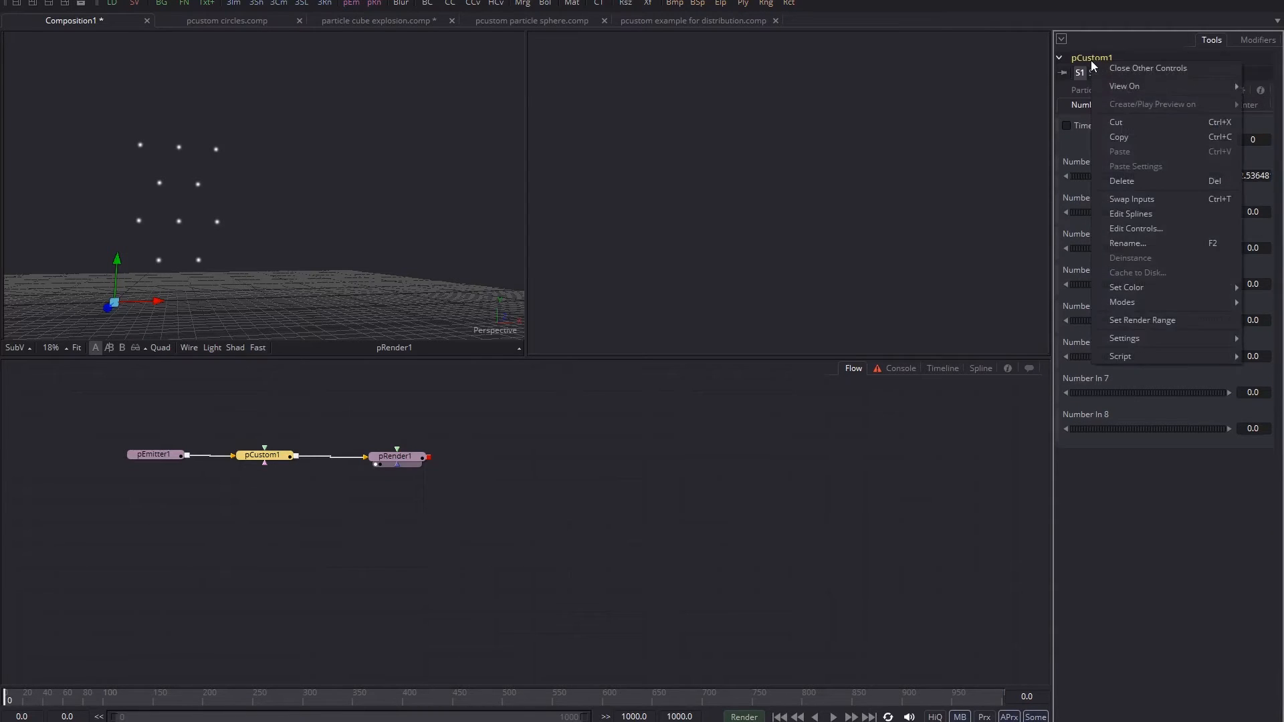
{"action": "left_click", "coordinate": [1149, 228]}
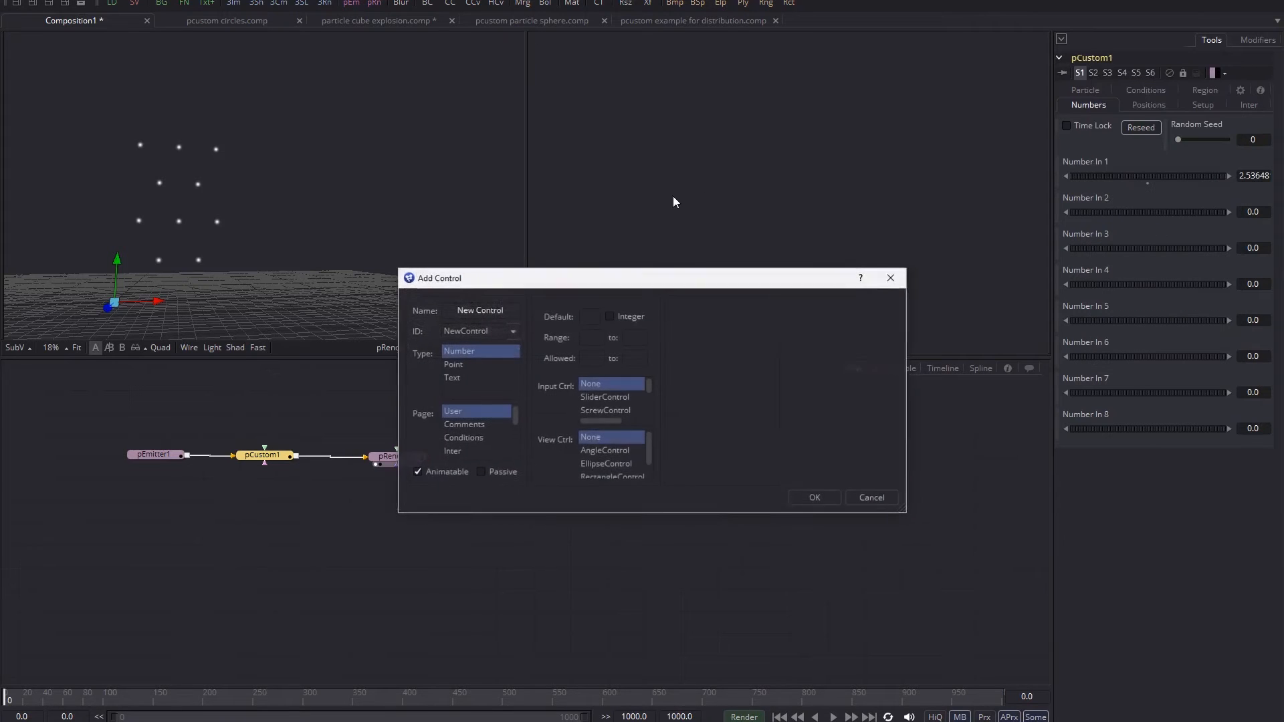
{"action": "left_click", "coordinate": [514, 331]}
{"action": "left_click", "coordinate": [509, 390]}
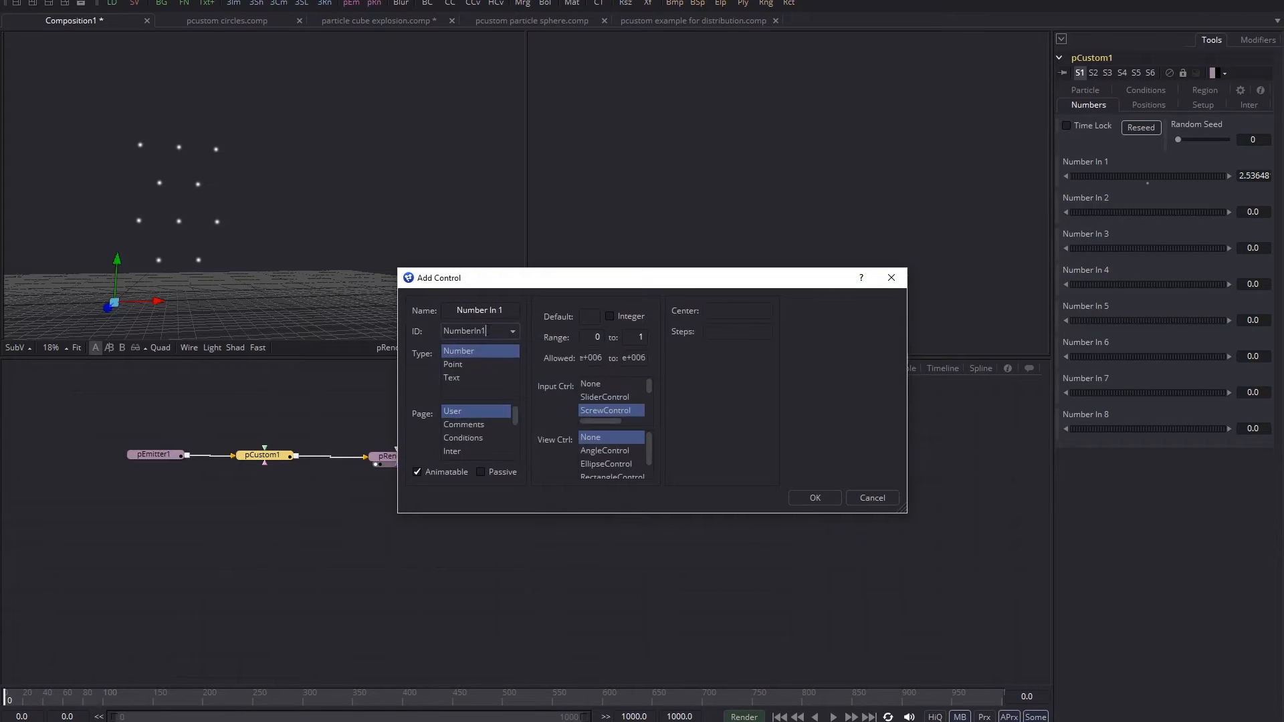
{"action": "left_click", "coordinate": [509, 312]}
{"action": "type", "text": "- width"}
- Assign the width control to the Numbers page as an integer with a range of 1 to 100, and apply the changes
{"action": "left_click_drag", "start_coordinate": [516, 418], "coordinate": [519, 431]}
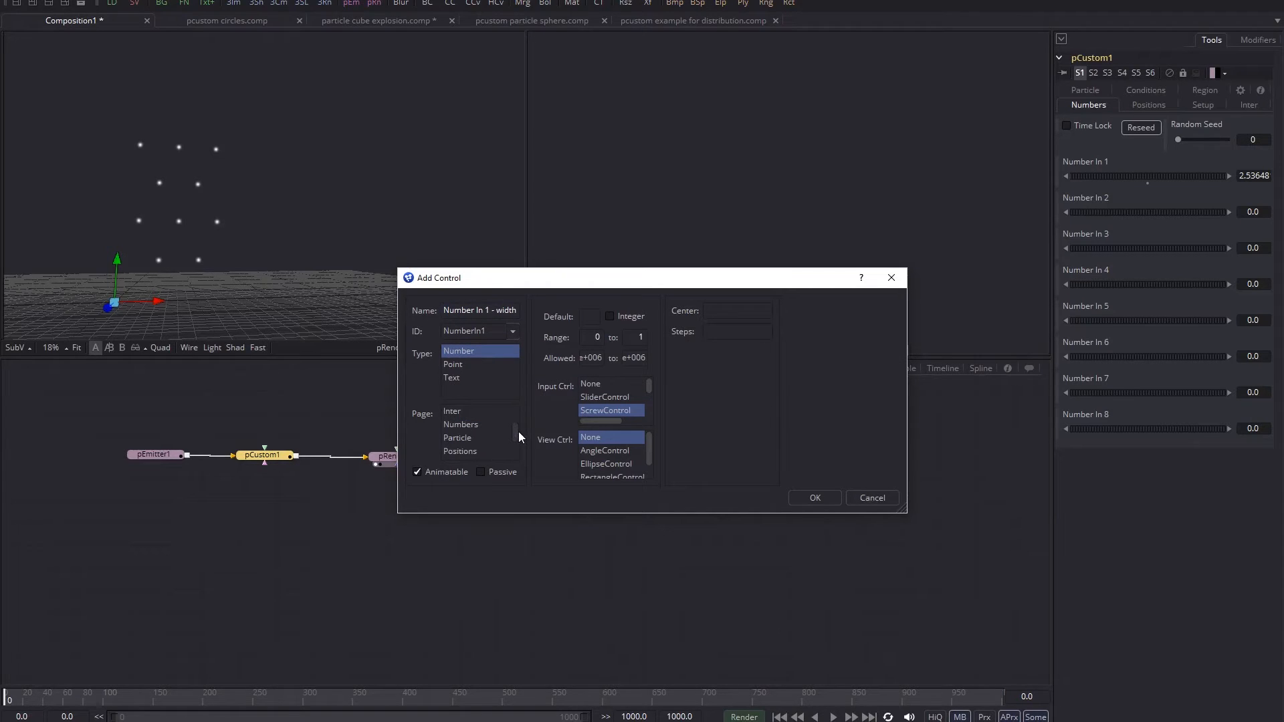
{"action": "left_click_drag", "start_coordinate": [519, 432], "coordinate": [518, 427]}
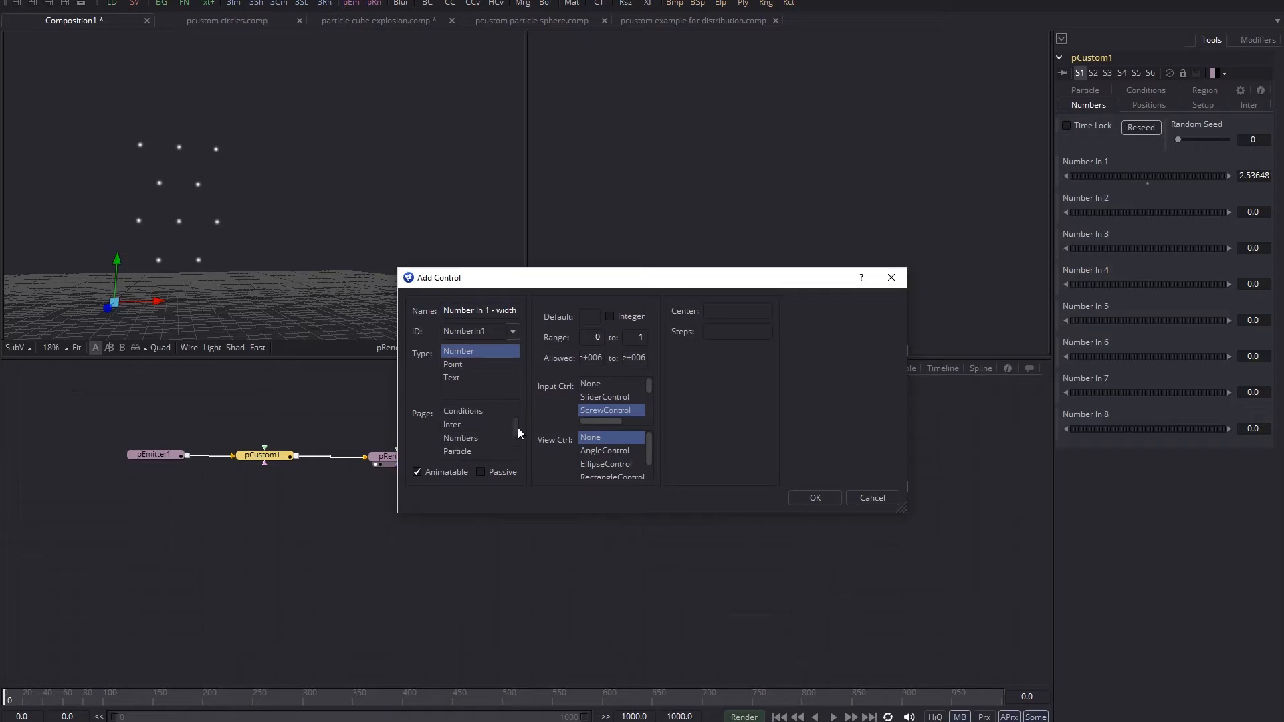
{"action": "left_click", "coordinate": [466, 439]}
{"action": "type", "text": "1"}
{"action": "key", "text": "Tab"}
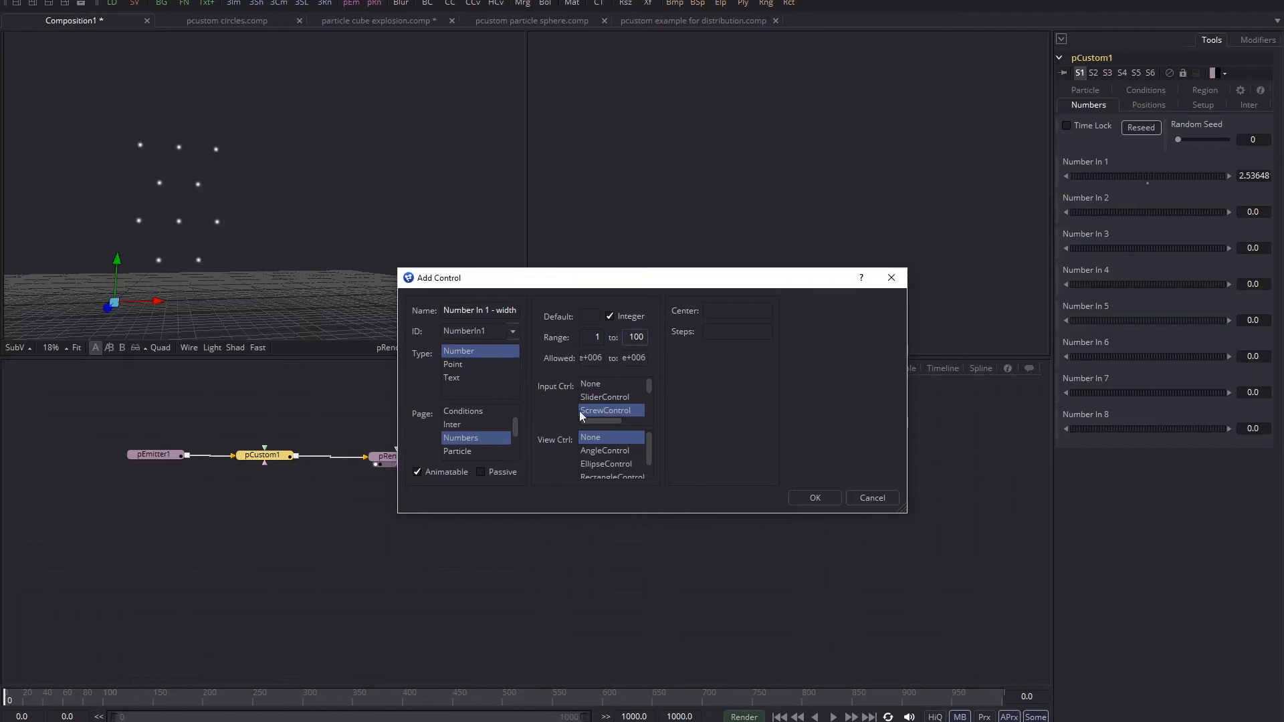
{"action": "type", "text": "00"}
{"action": "left_click", "coordinate": [813, 498]}
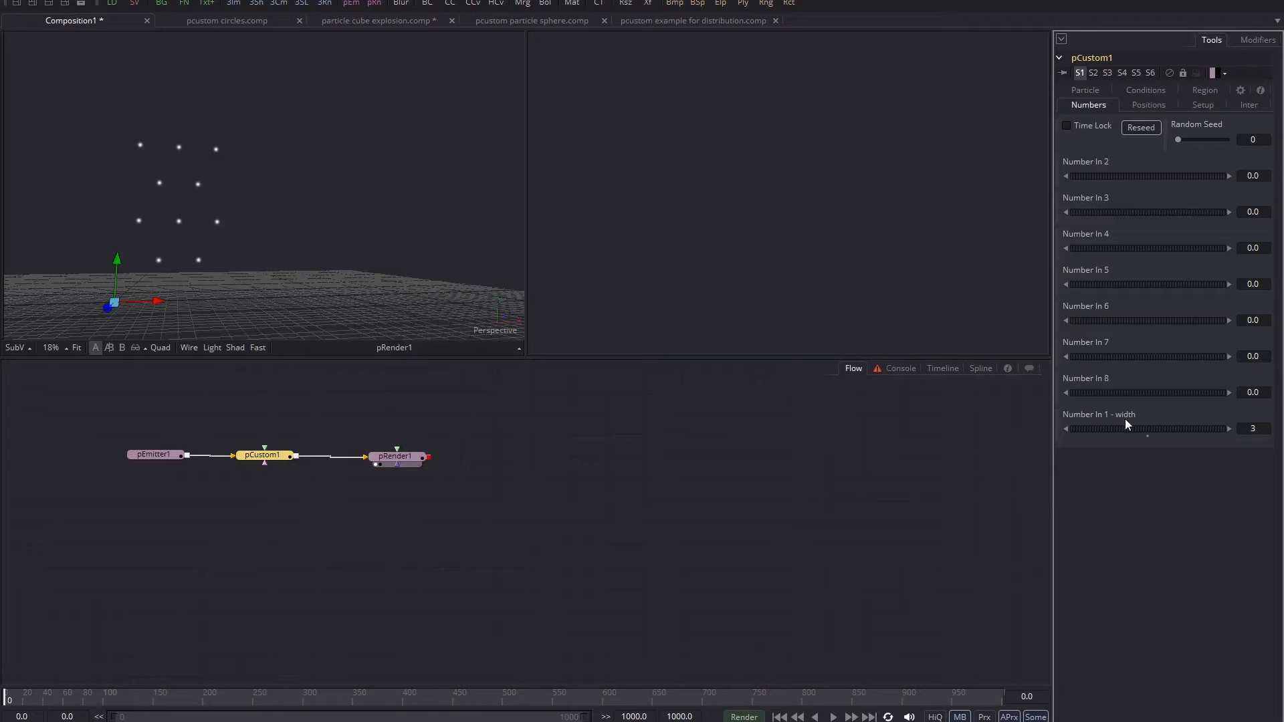
- Set the pCustom1 width control to 8 and the emitter's Number to 100
{"action": "mouse_move", "coordinate": [1125, 432]}
{"action": "left_mouse_down"}
{"action": "mouse_move", "coordinate": [1161, 430]}
{"action": "mouse_move", "coordinate": [1122, 432]}
{"action": "mouse_move", "coordinate": [1133, 432]}
{"action": "left_mouse_up"}
{"action": "left_click", "coordinate": [1093, 91]}
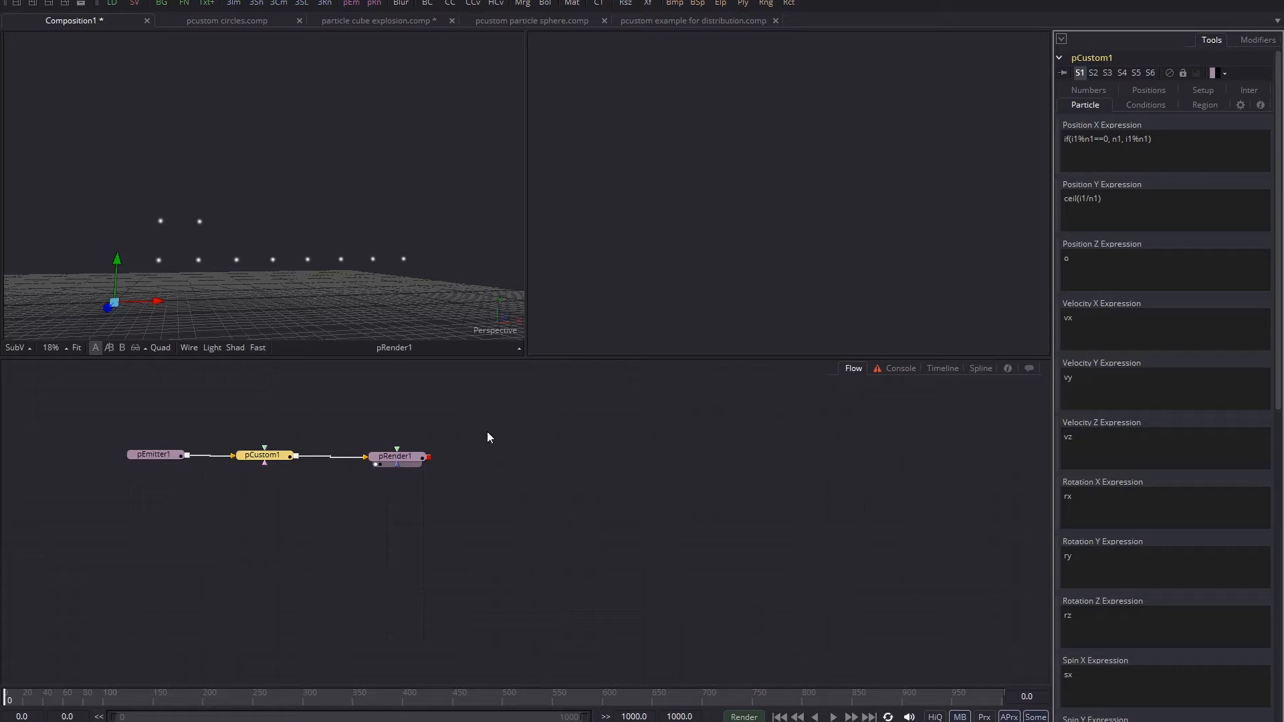
{"action": "left_click", "coordinate": [154, 455]}
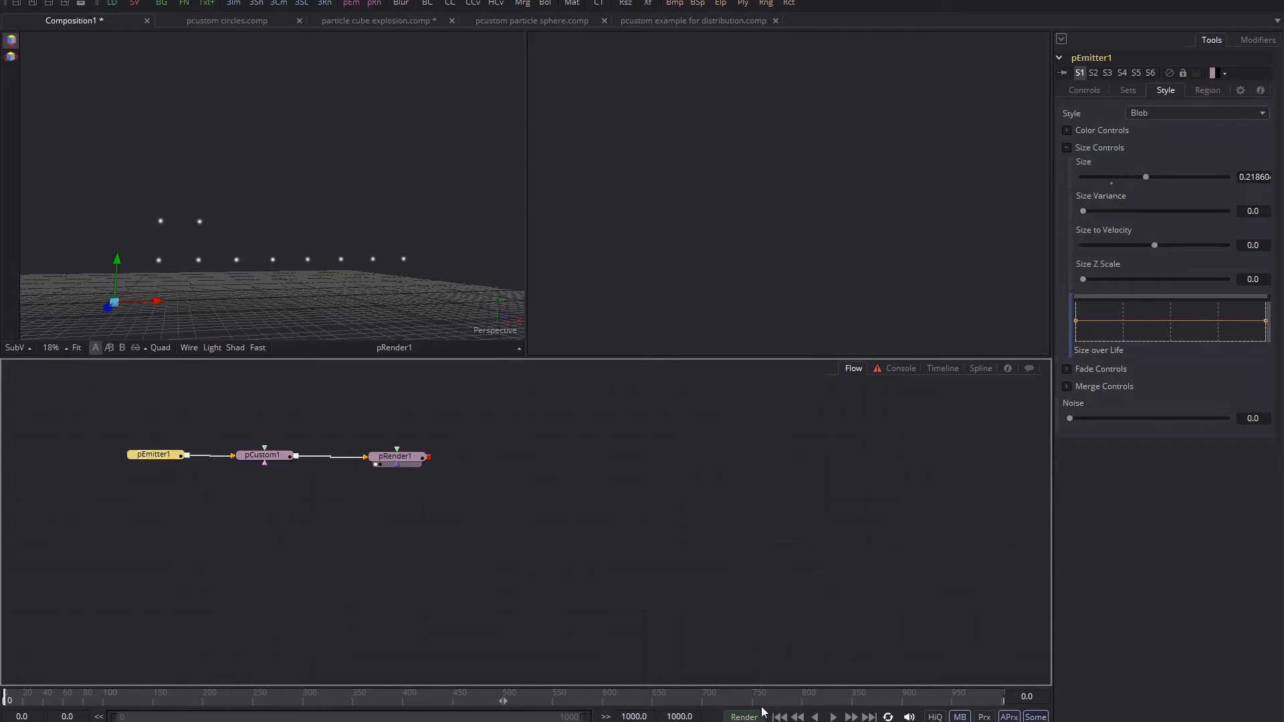
{"action": "left_click", "coordinate": [1088, 92]}
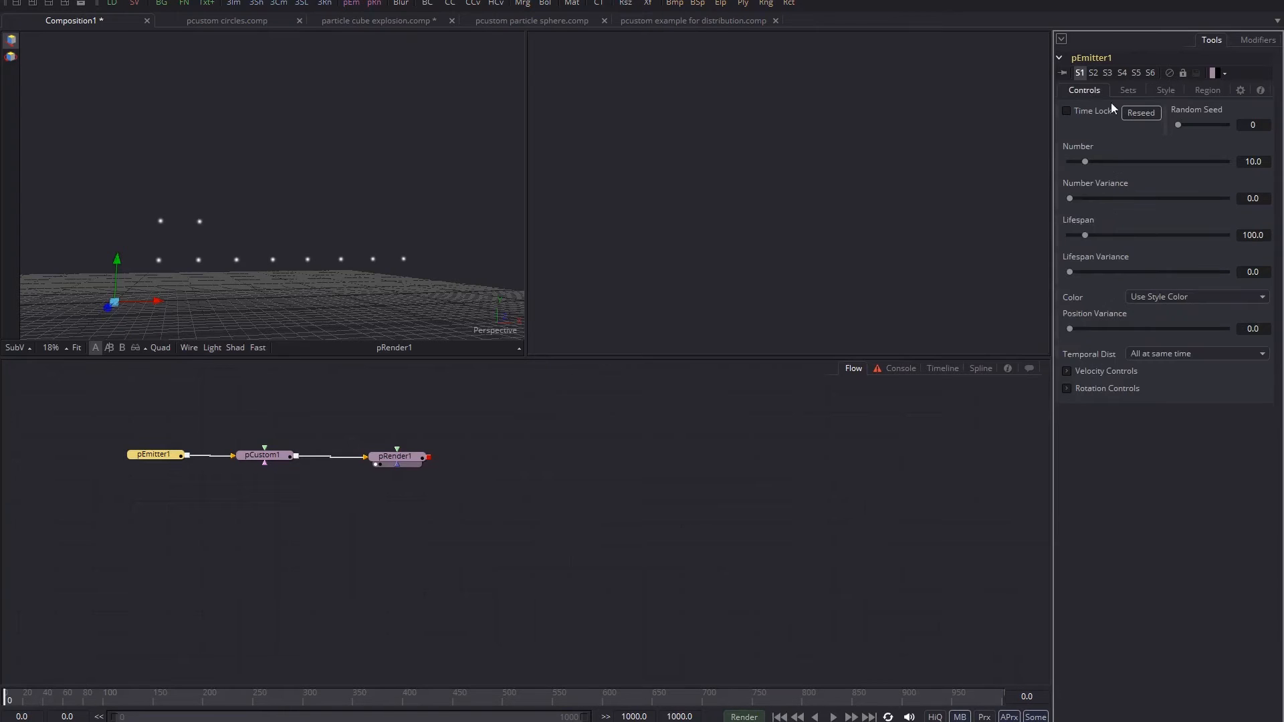
{"action": "left_click", "coordinate": [1252, 161]}
{"action": "type", "text": "100"}
{"action": "key", "text": "Return"}
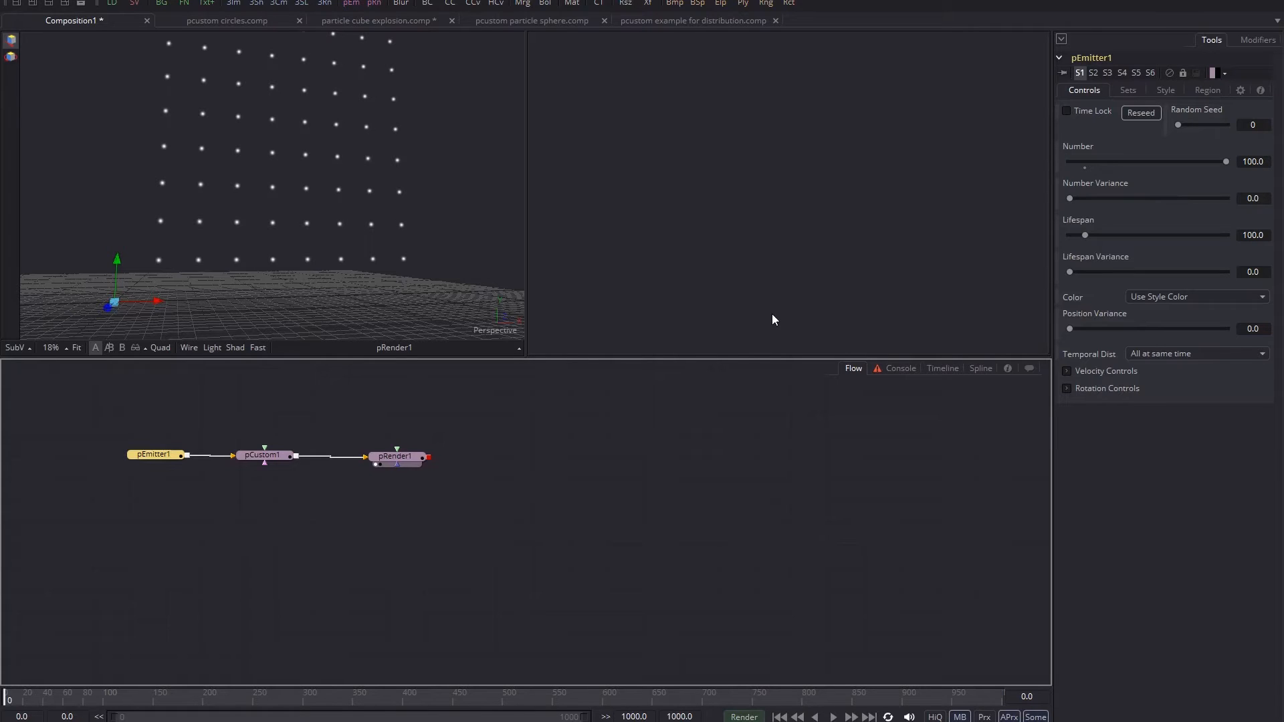
- Open pCustom1's control editor, choose the NumberIn2 ID and name the control Number In 2 - height
{"action": "left_click", "coordinate": [268, 456]}
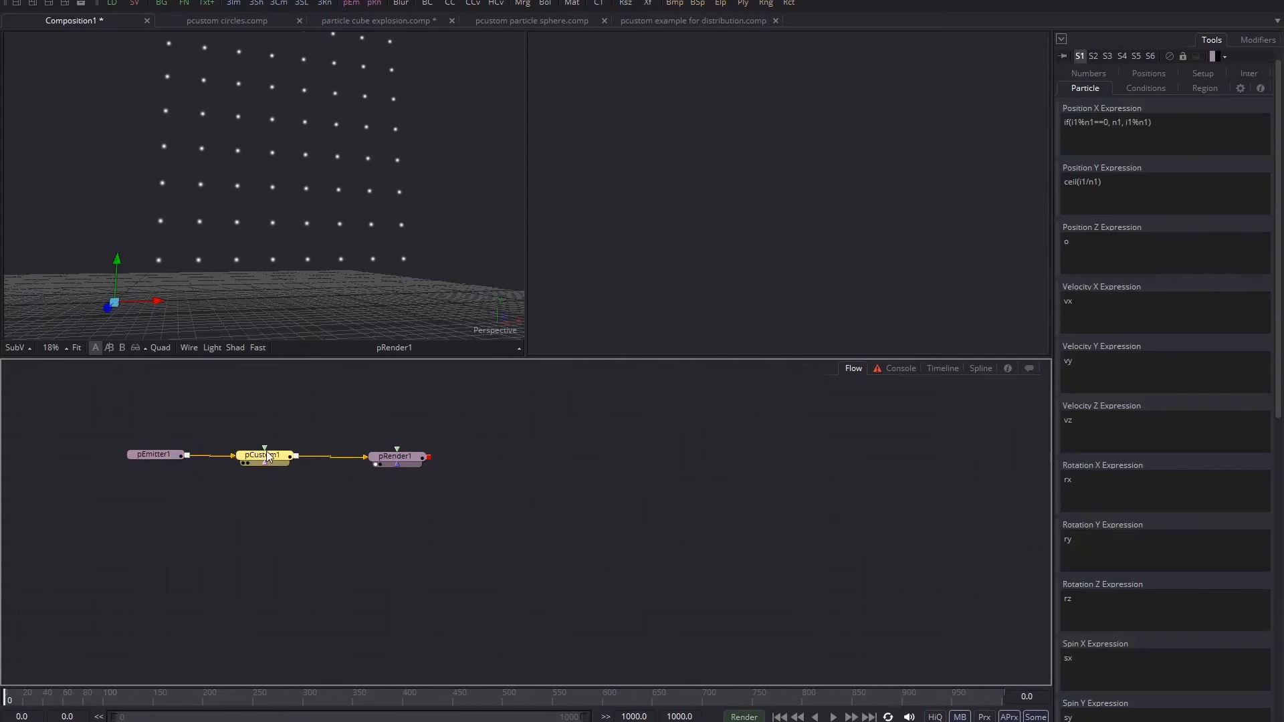
{"action": "left_click", "coordinate": [1099, 74]}
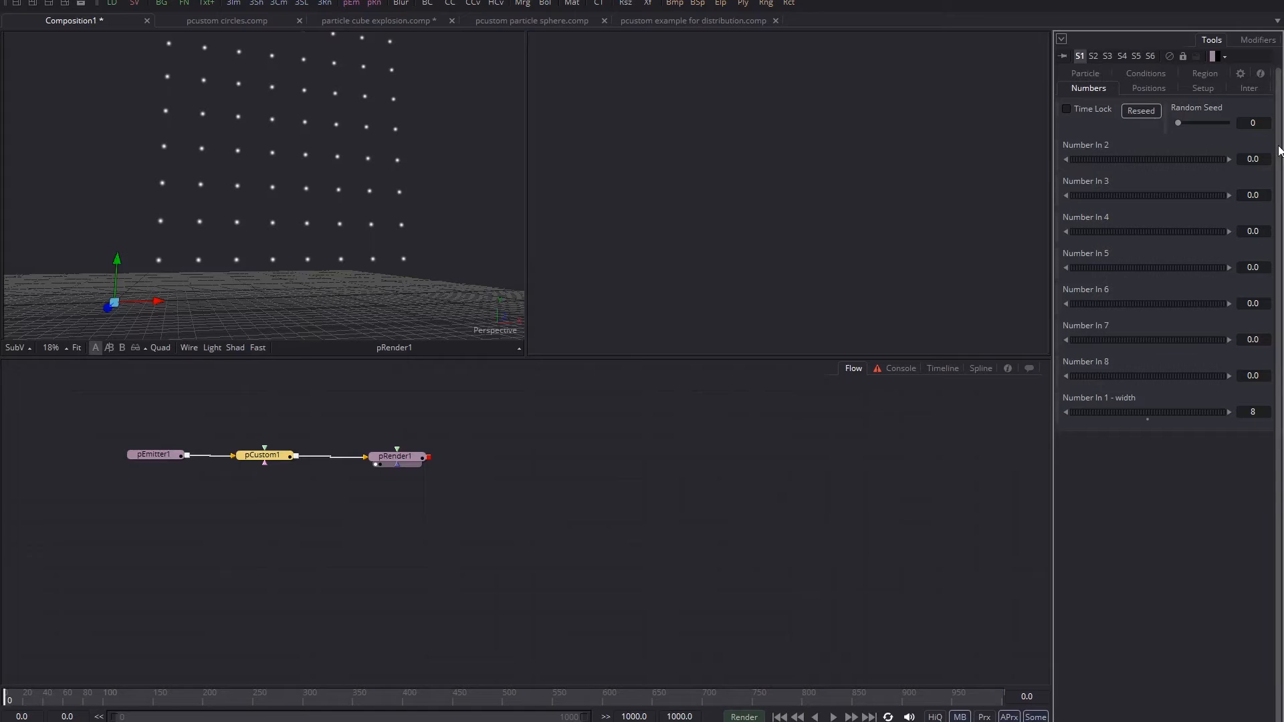
{"action": "scroll", "coordinate": [1090, 59], "scroll_direction": "up", "scroll_amount": 1}
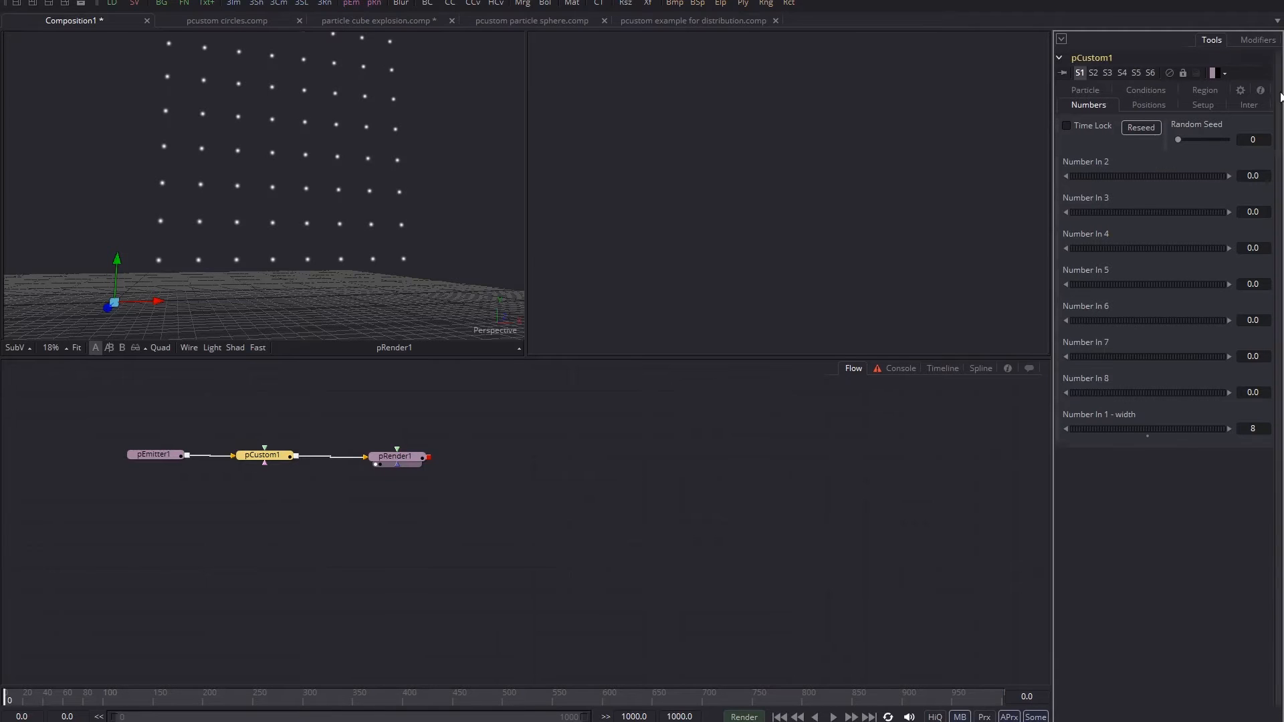
{"action": "right_click", "coordinate": [1087, 59]}
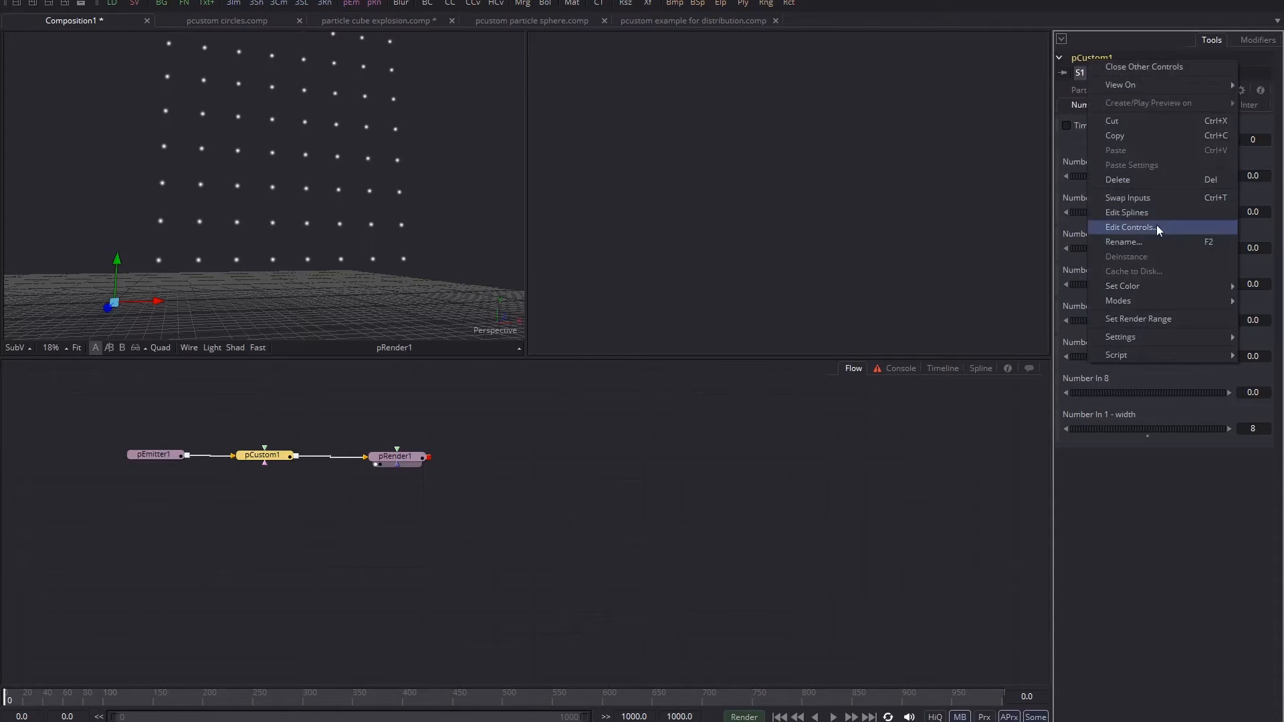
{"action": "left_click", "coordinate": [1137, 227]}
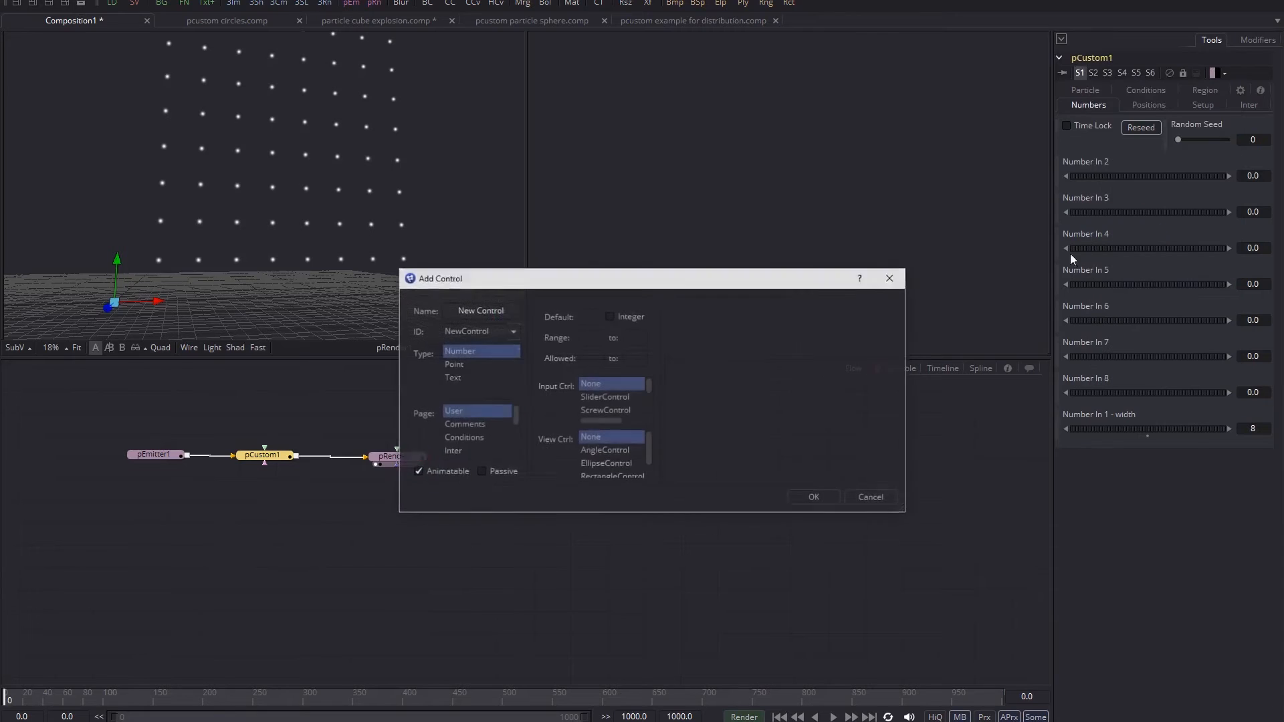
{"action": "left_click", "coordinate": [514, 332]}
{"action": "left_click", "coordinate": [524, 391]}
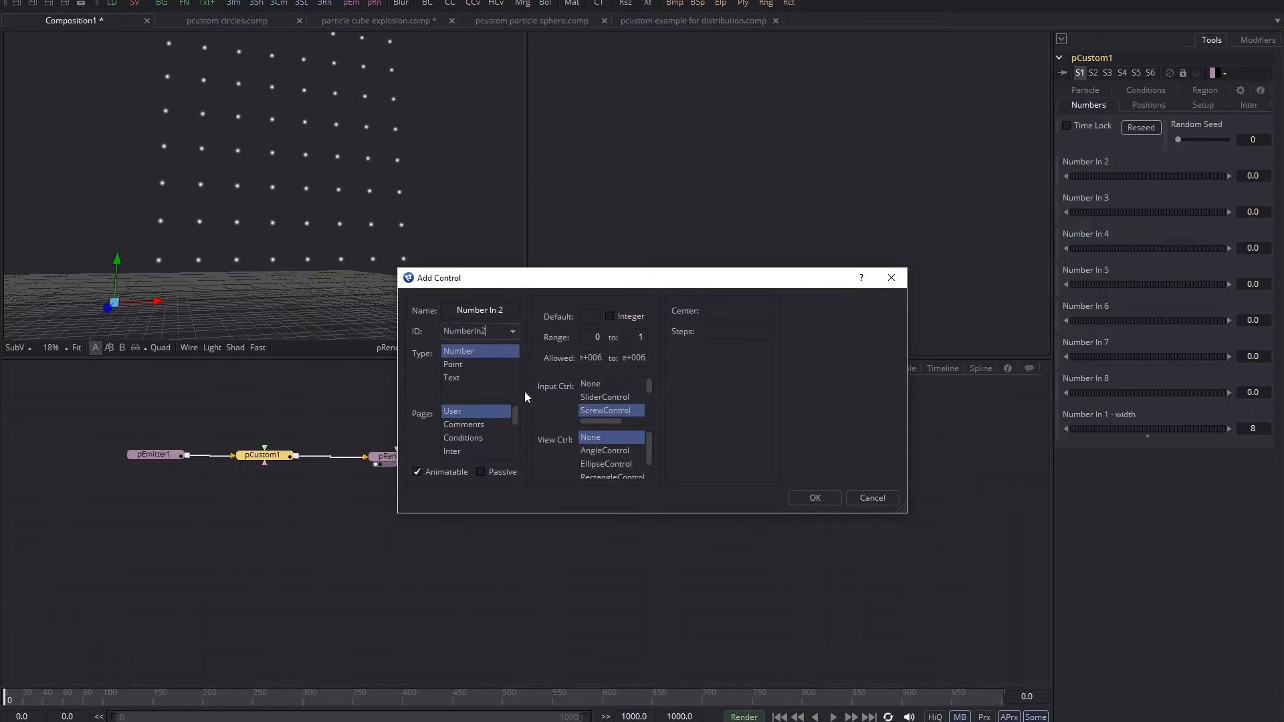
{"action": "left_click", "coordinate": [516, 308]}
{"action": "type", "text": "- height"}
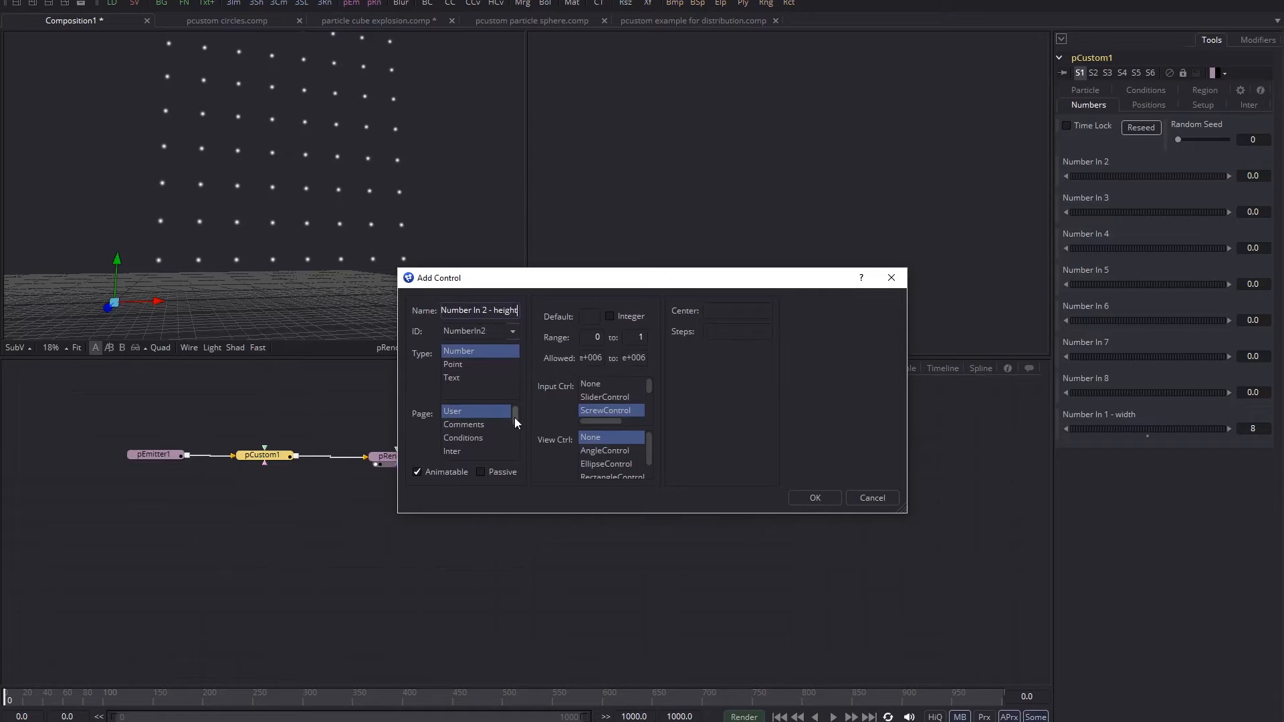
- Assign the height control to the Numbers page as an integer with a range starting at 1, and apply the changes
{"action": "left_click_drag", "start_coordinate": [515, 417], "coordinate": [515, 423]}
{"action": "left_click", "coordinate": [469, 450]}
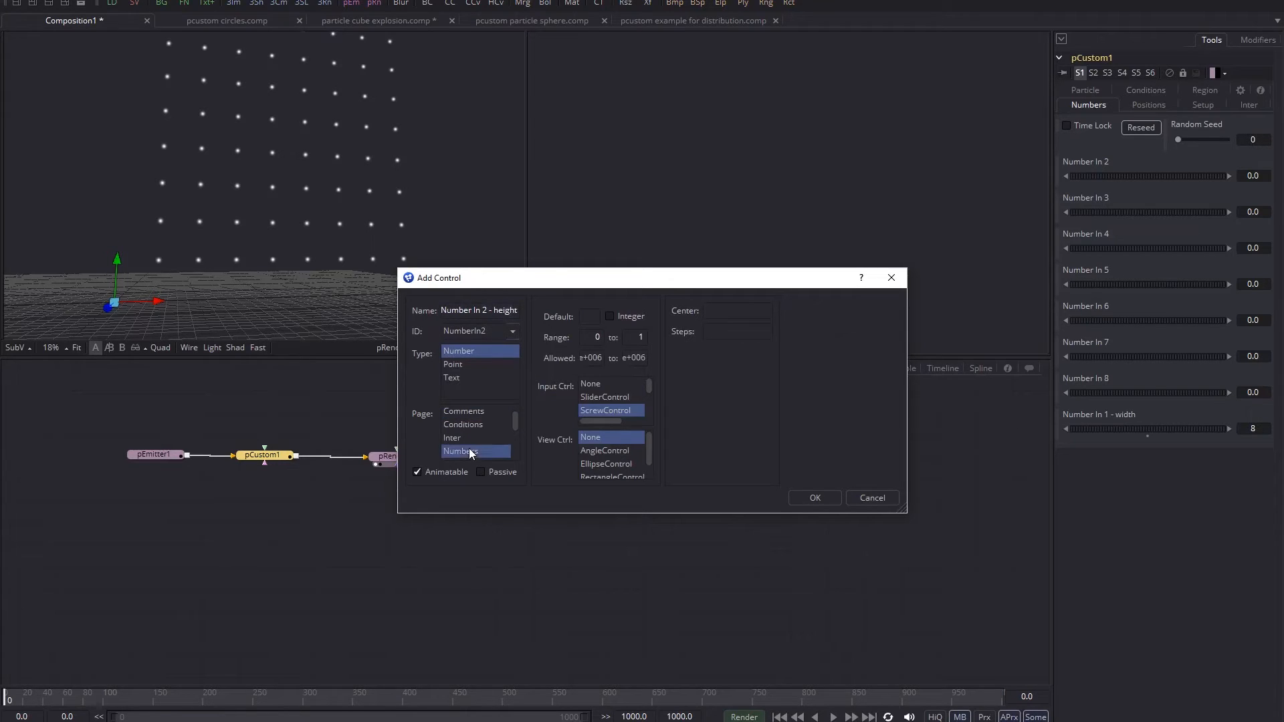
{"action": "double_click", "coordinate": [604, 339]}
{"action": "type", "text": "1"}
{"action": "left_click", "coordinate": [641, 336]}
{"action": "left_click", "coordinate": [807, 498]}
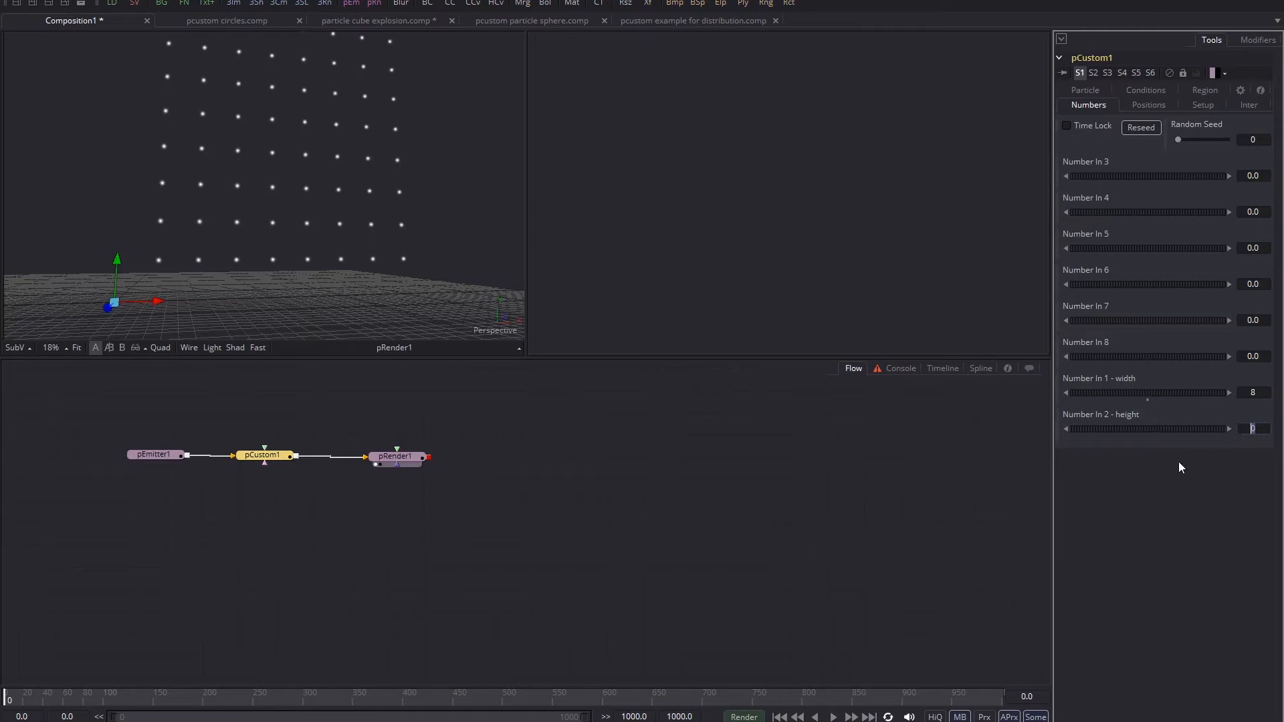
- Set the height control to 10
{"action": "type", "text": "190"}
{"action": "key", "text": "BackSpace"}
{"action": "key", "text": "BackSpace"}
{"action": "key", "text": "BackSpace"}
{"action": "type", "text": "10"}
{"action": "key", "text": "Return"}
{"action": "left_click_drag", "start_coordinate": [389, 186], "coordinate": [378, 364]}
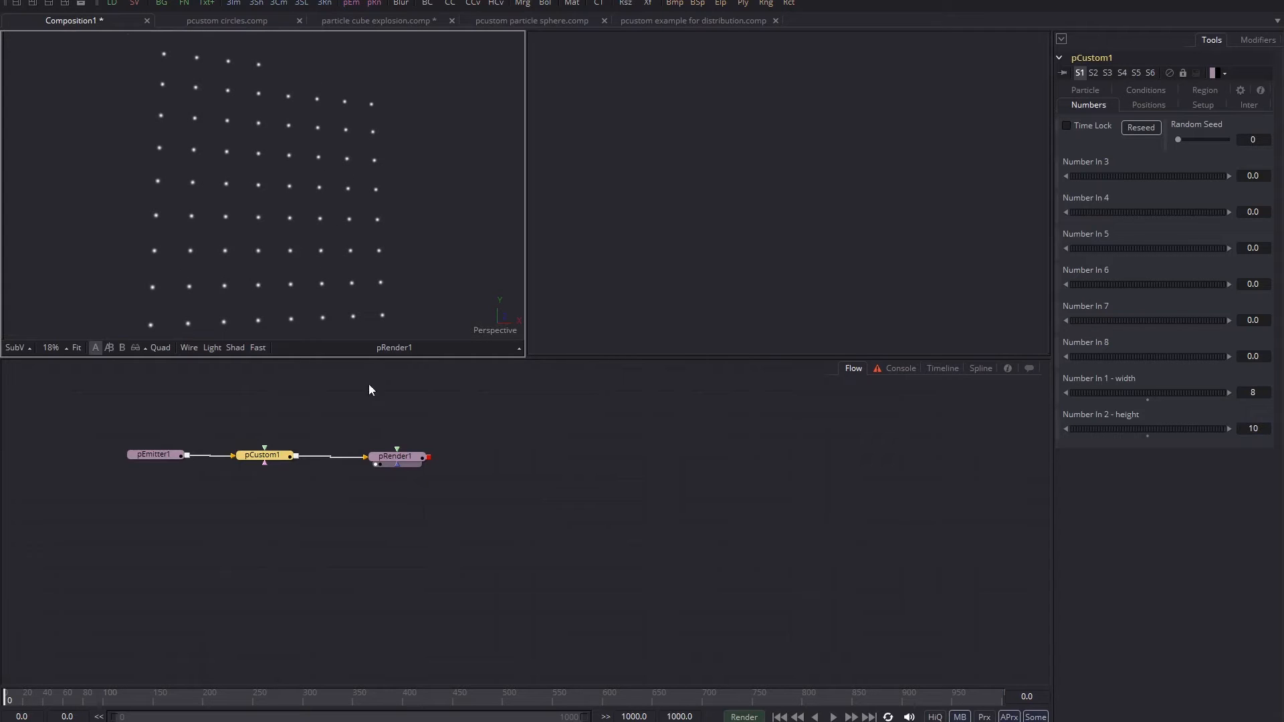
- Pin the pCustom1 controls so they stay displayed together with the pEmitter1 controls
{"action": "left_click", "coordinate": [264, 457]}
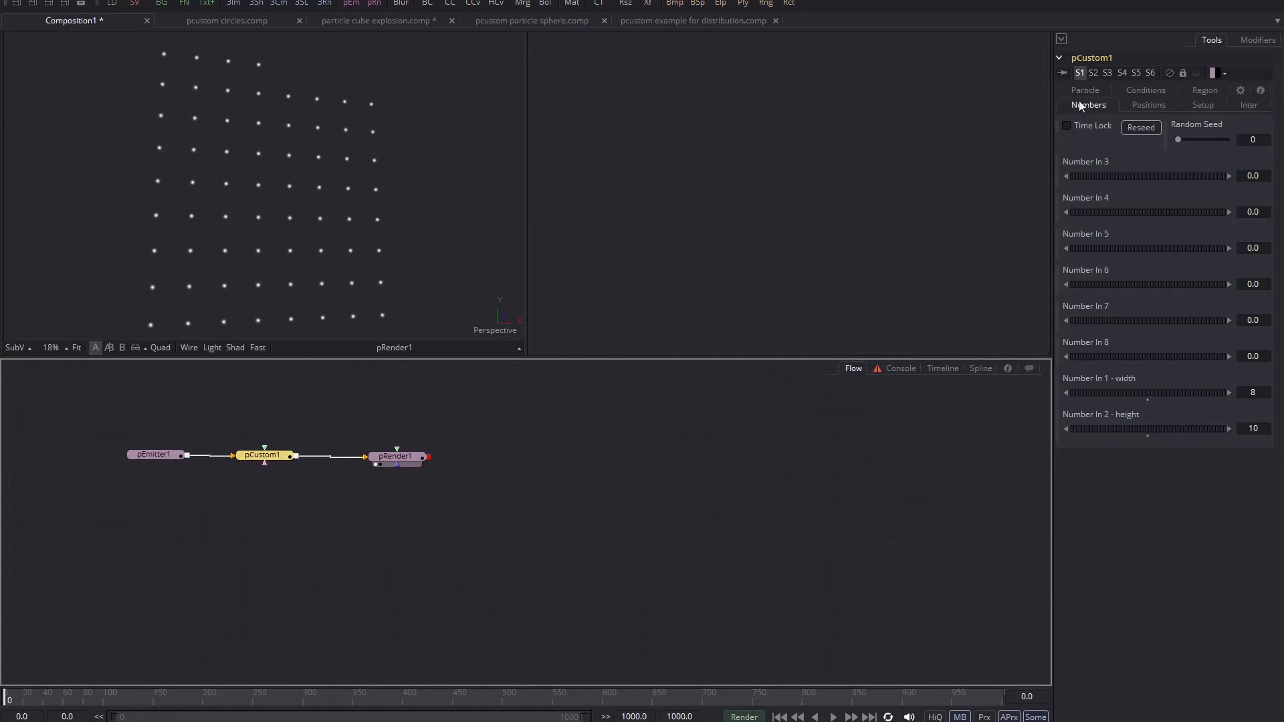
{"action": "left_click", "coordinate": [1064, 73]}
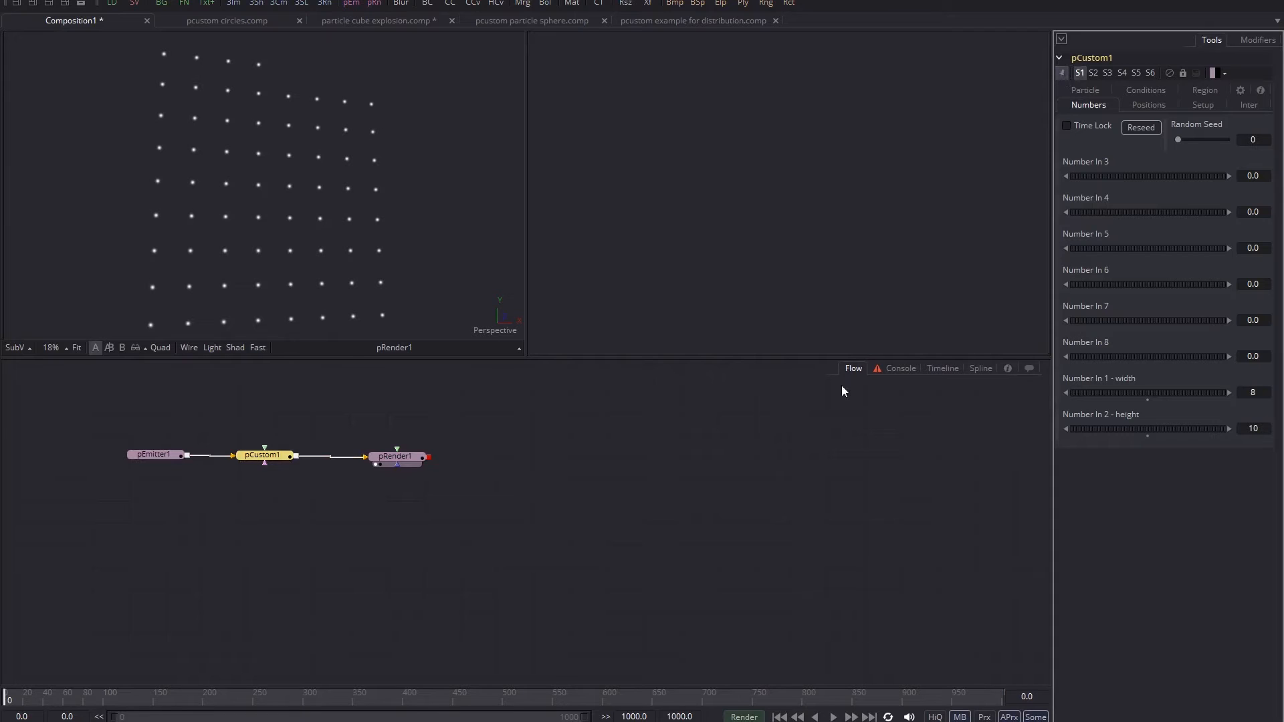
{"action": "left_click", "coordinate": [154, 455]}
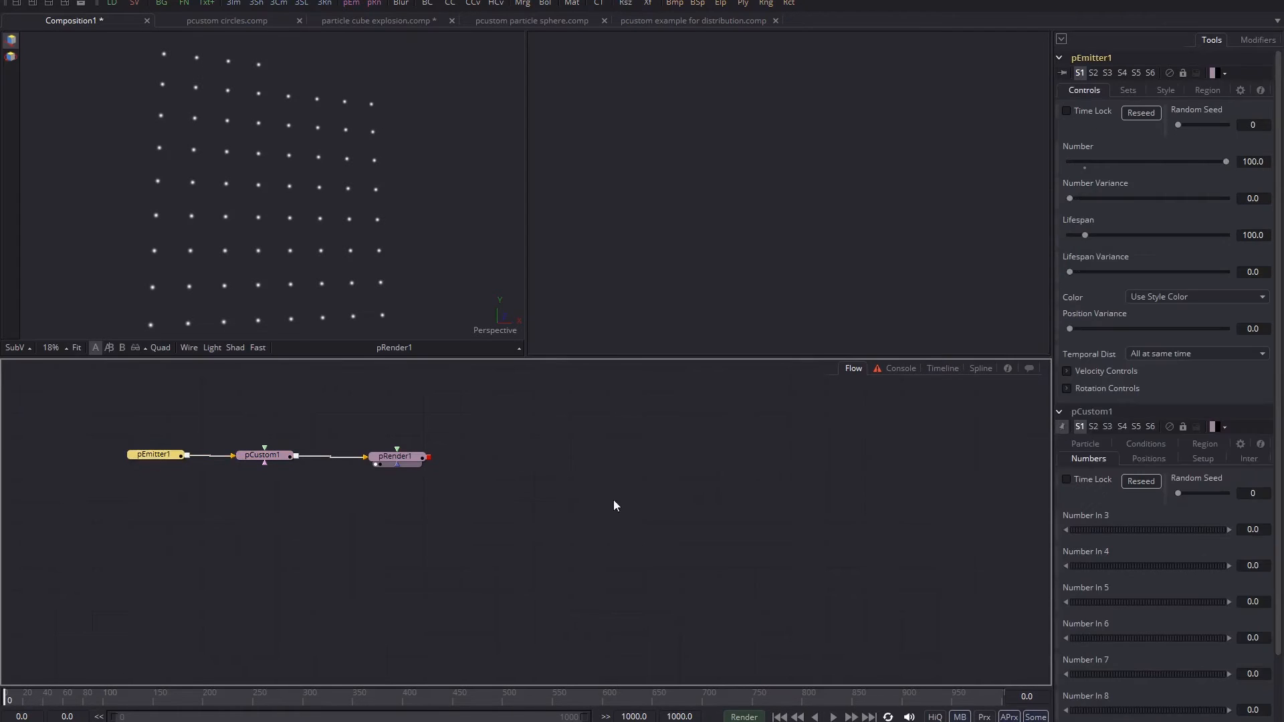
- Drive the emitter's Number with the expression iif(time==0, pCustom1.NumberIn1*pCustom1.NumberIn2, 0)
{"action": "right_click", "coordinate": [1075, 147]}
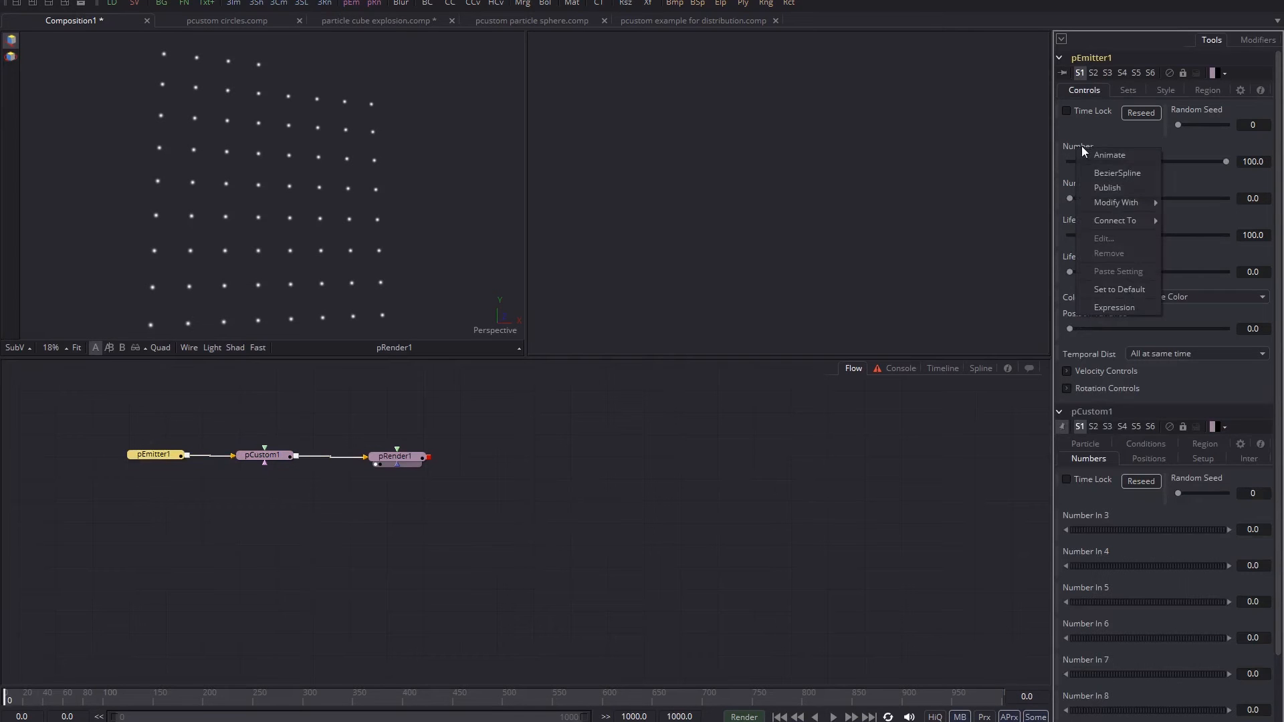
{"action": "left_click", "coordinate": [1125, 308]}
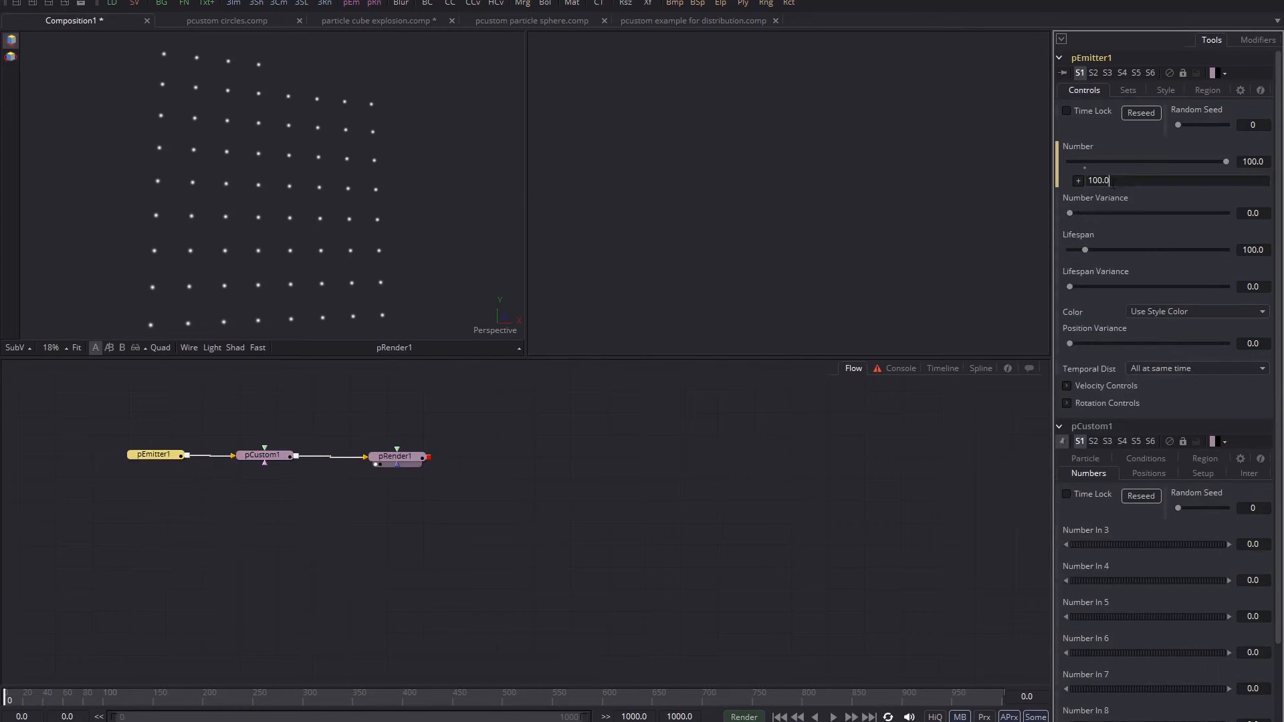
{"action": "left_click_drag", "start_coordinate": [1114, 181], "coordinate": [1051, 179]}
{"action": "type", "text": "iif(ti"}
{"action": "type", "text": "me==0,"}
{"action": "left_click_drag", "start_coordinate": [1078, 179], "coordinate": [1105, 664]}
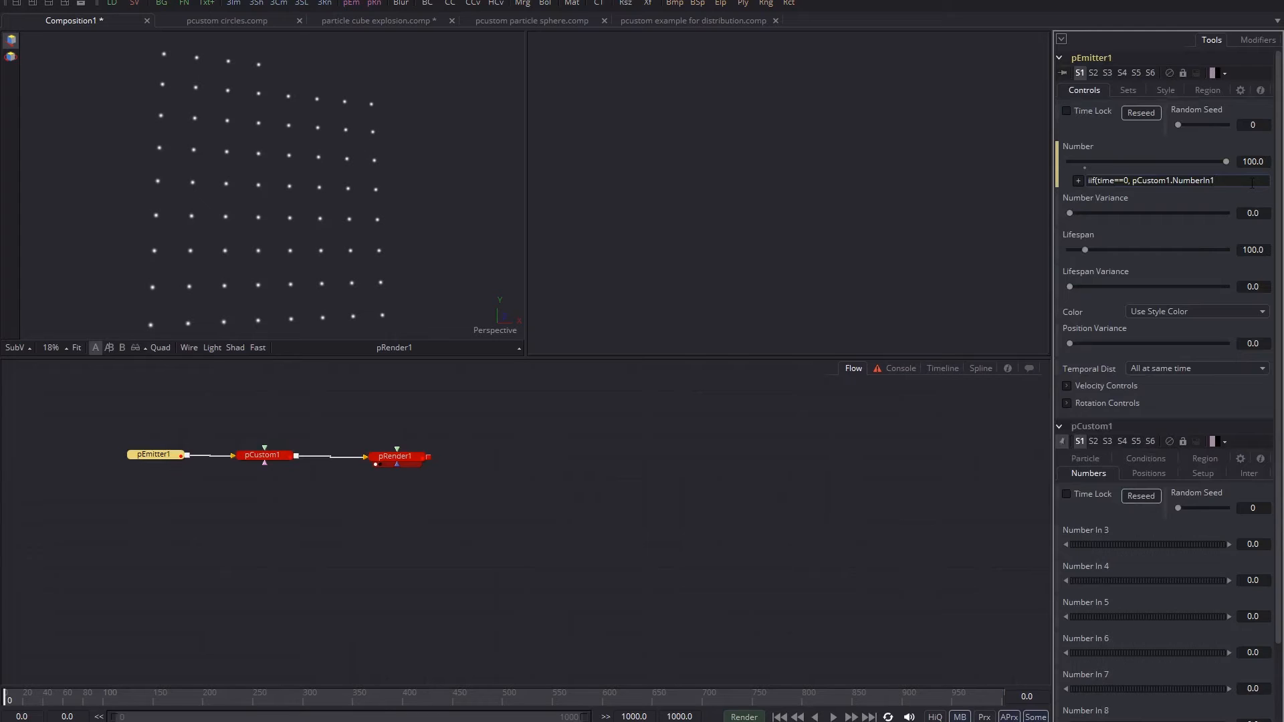
{"action": "type", "text": "*"}
{"action": "left_click_drag", "start_coordinate": [1081, 187], "coordinate": [1100, 697]}
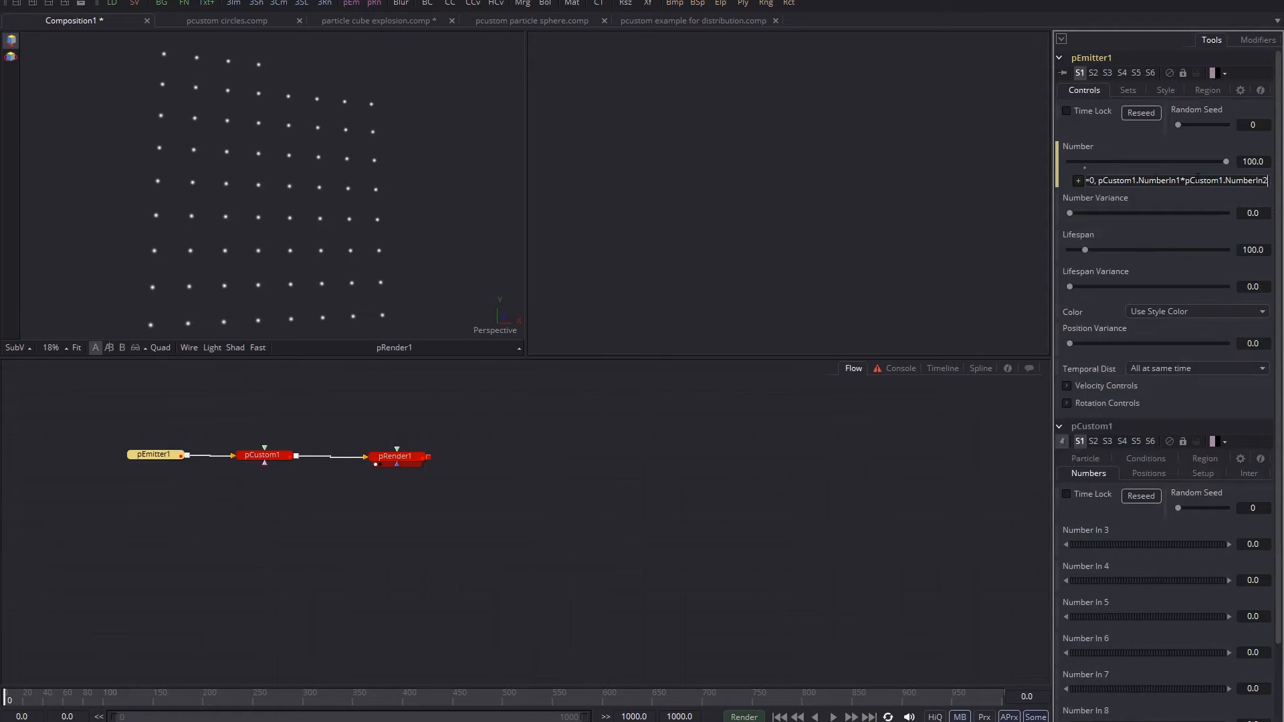
{"action": "type", "text": ", 0)"}
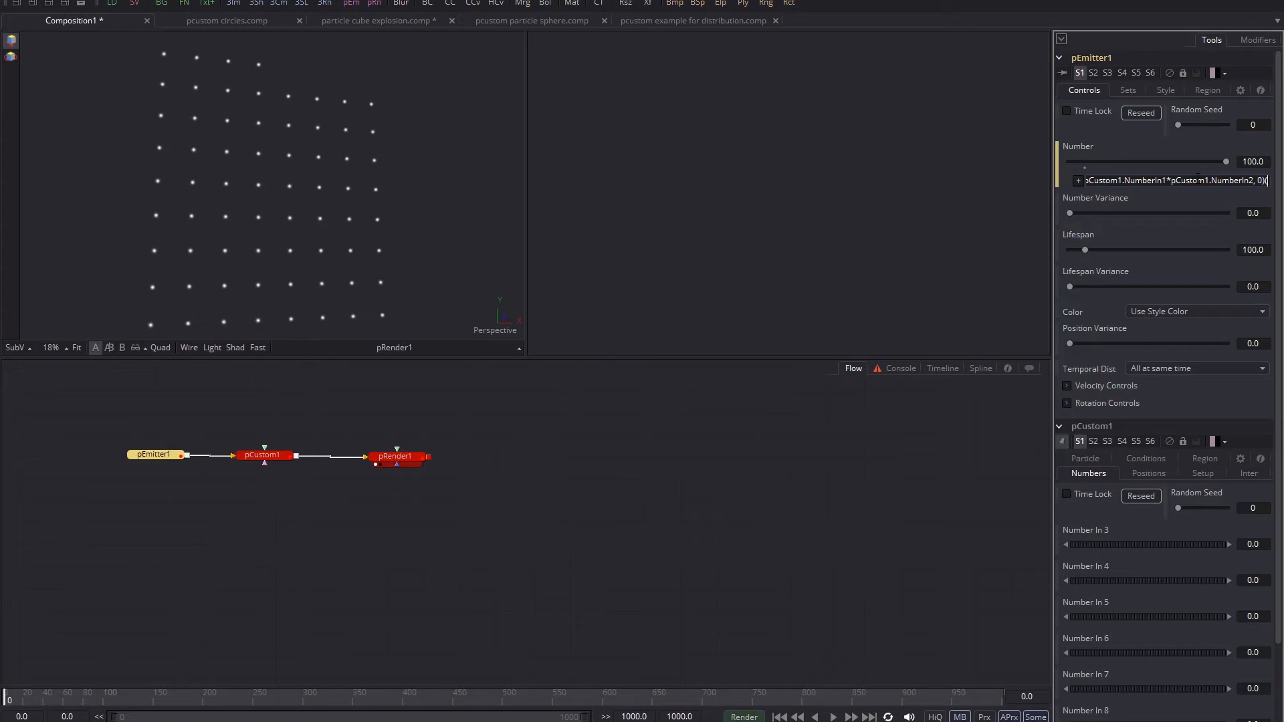
{"action": "key", "text": "BackSpace"}
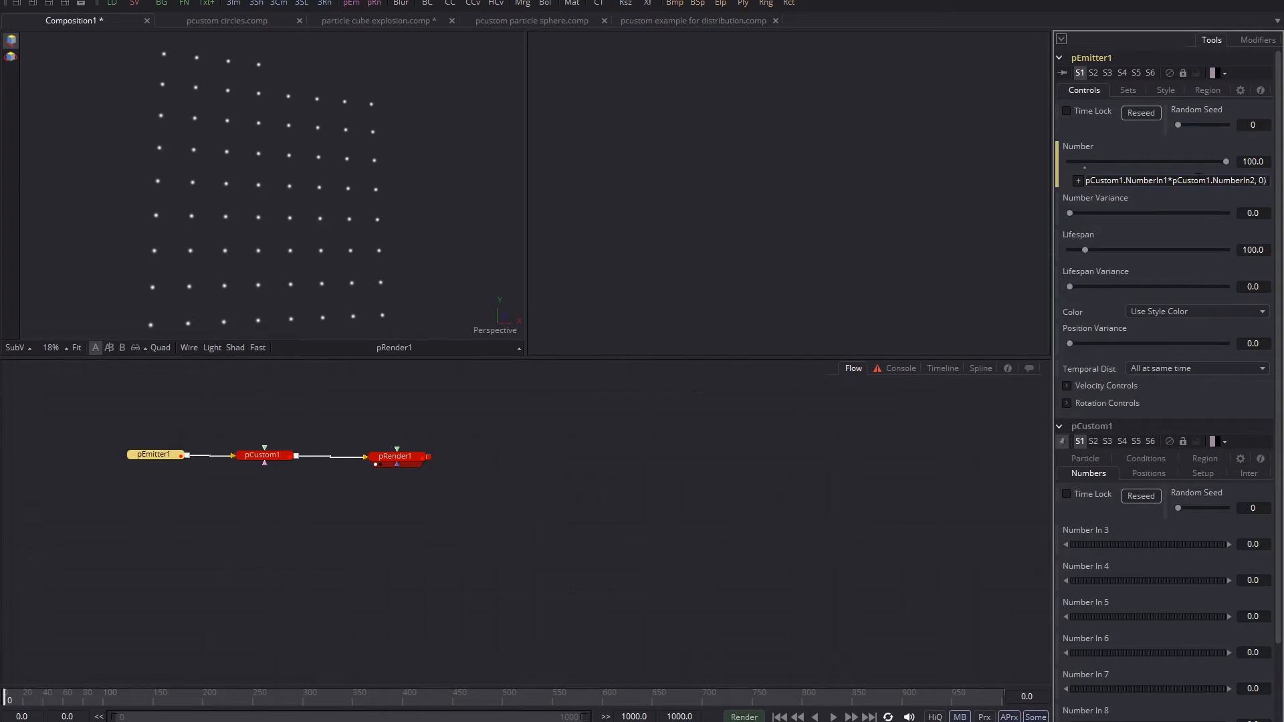
{"action": "key", "text": "Return"}
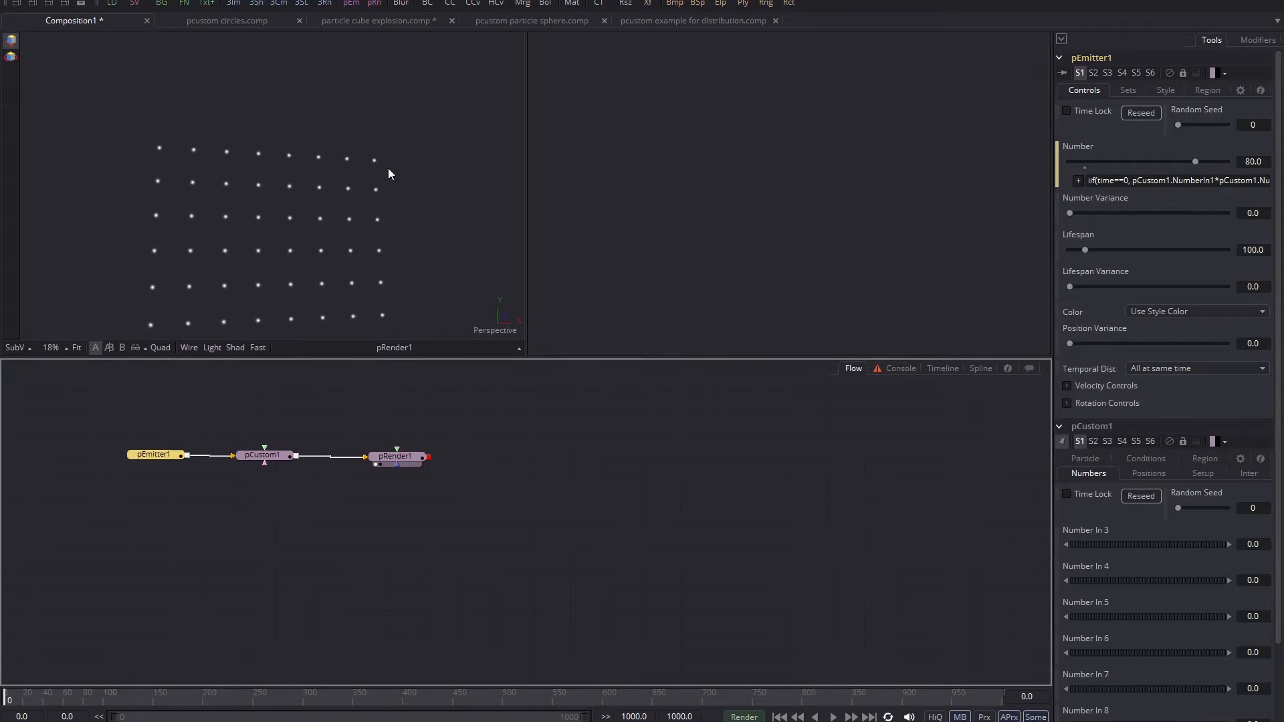
- Test the linked particle count by changing the width control to 9 and the height control to 8
{"action": "scroll", "coordinate": [388, 169], "scroll_direction": "down", "scroll_amount": 3}
{"action": "mouse_move", "coordinate": [372, 222]}
{"action": "left_mouse_down"}
{"action": "mouse_move", "coordinate": [374, 180]}
{"action": "mouse_move", "coordinate": [378, 198]}
{"action": "left_mouse_up"}
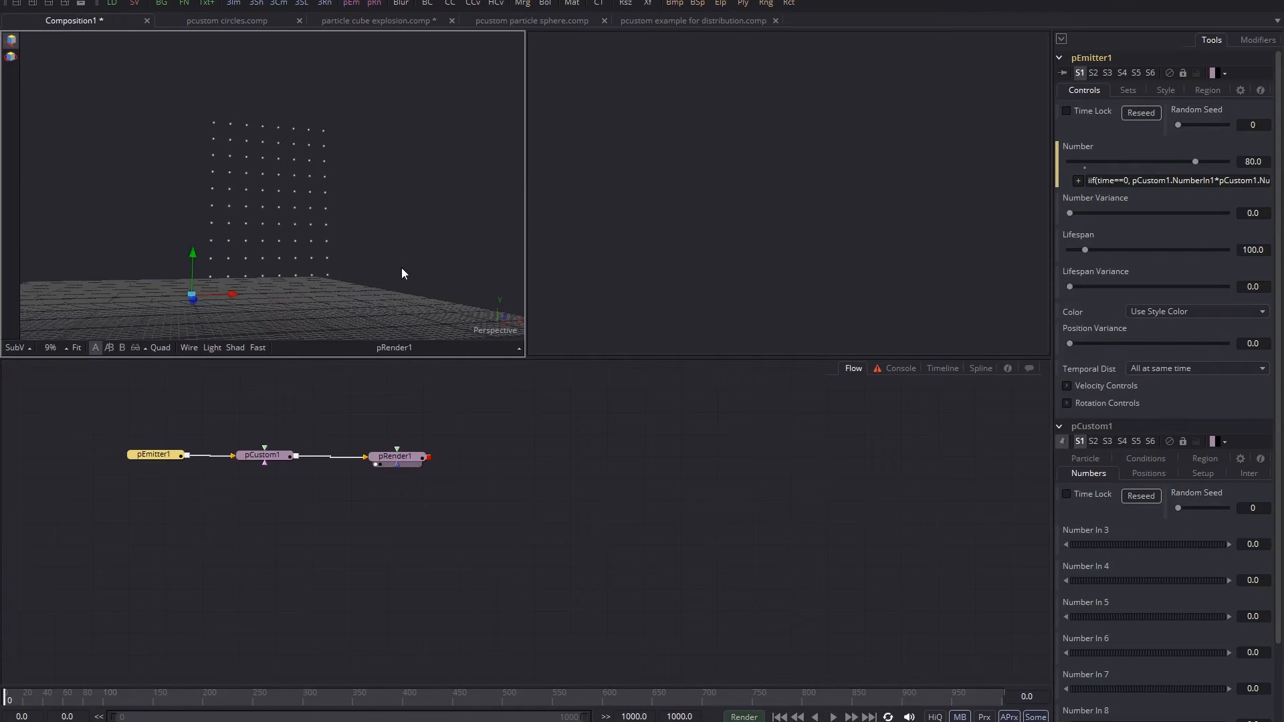
{"action": "left_click", "coordinate": [263, 456]}
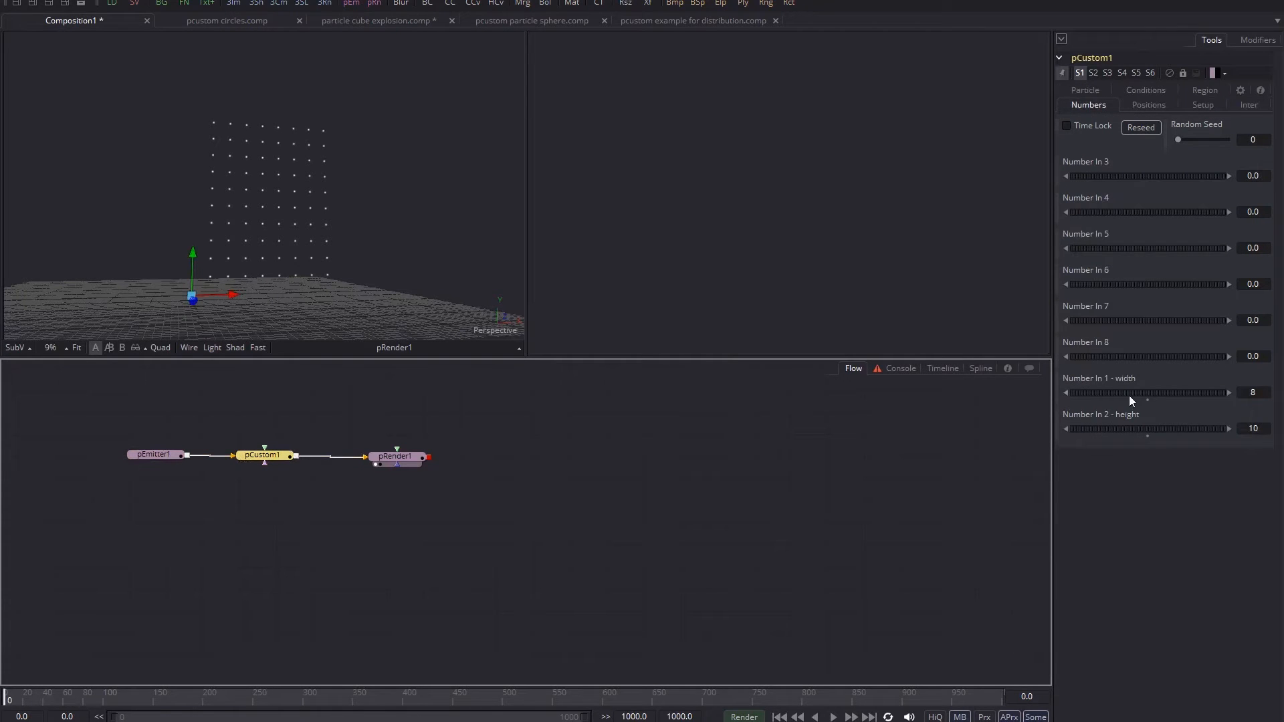
{"action": "left_click_drag", "start_coordinate": [1121, 393], "coordinate": [1138, 429]}
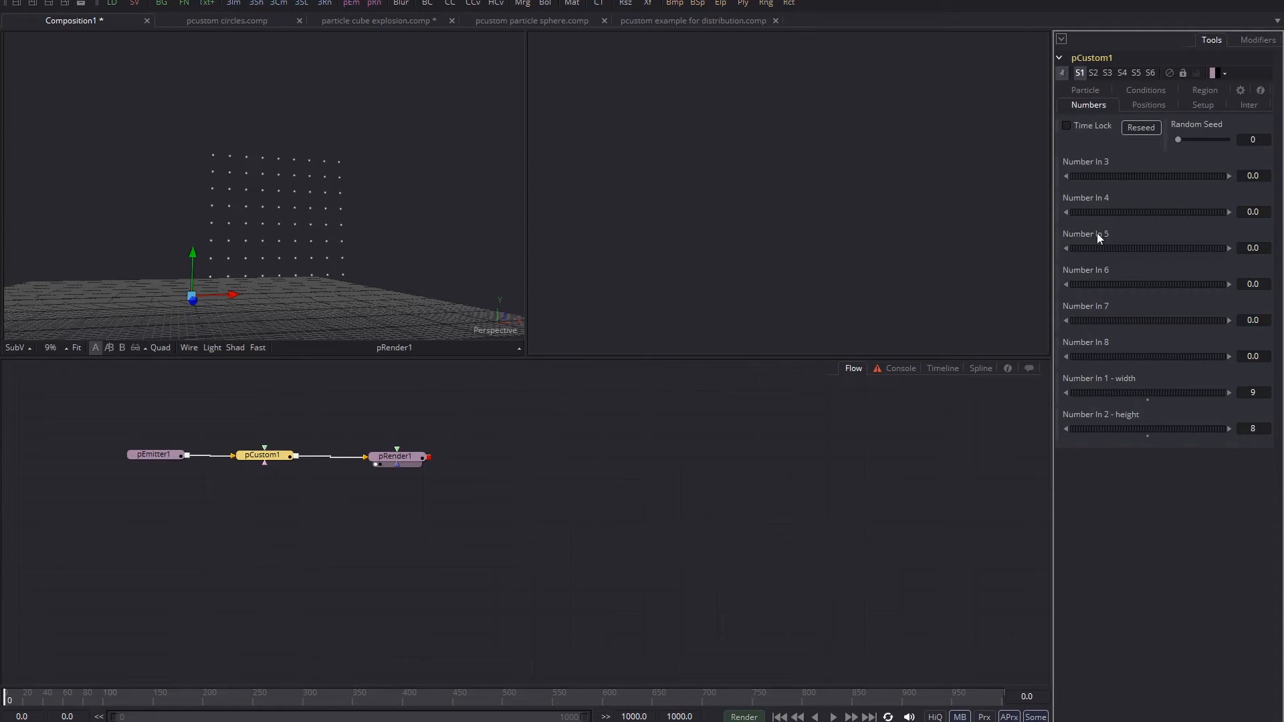
- Open pCustom1's control editor, choose the NumberIn3 ID and name the control Number In 3 - spacing
{"action": "right_click", "coordinate": [1091, 62]}
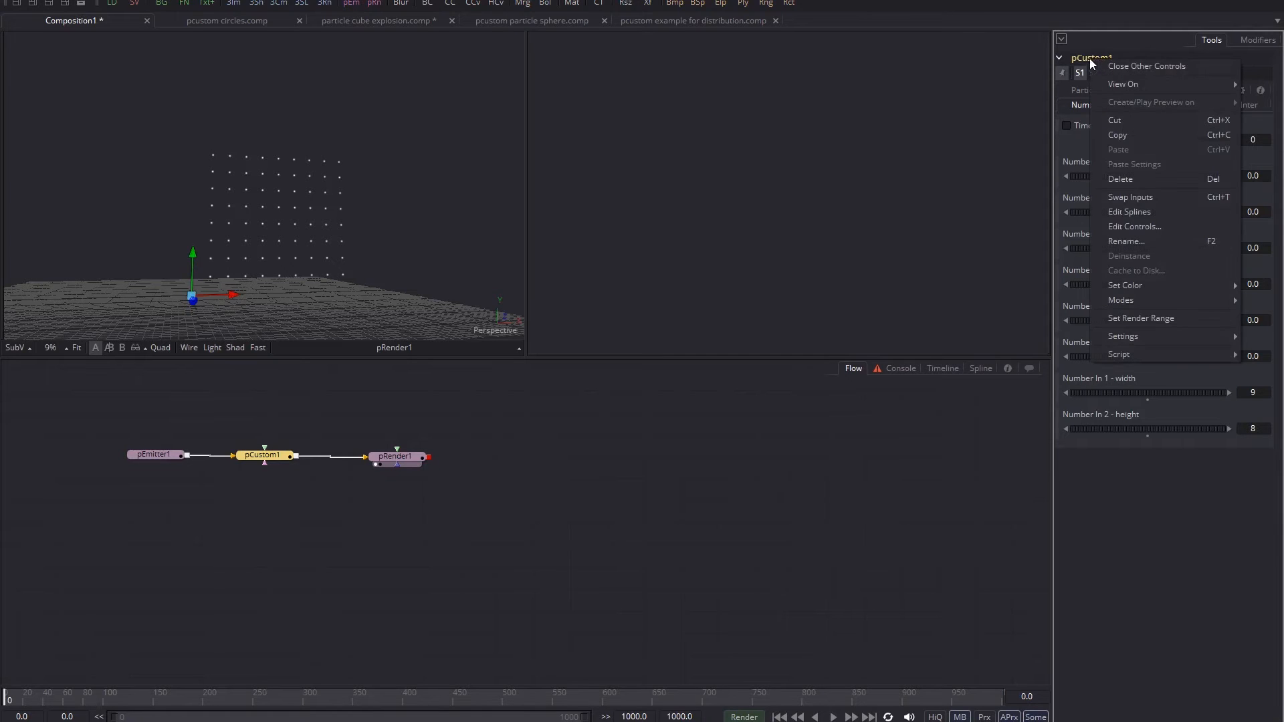
{"action": "left_click", "coordinate": [1148, 228]}
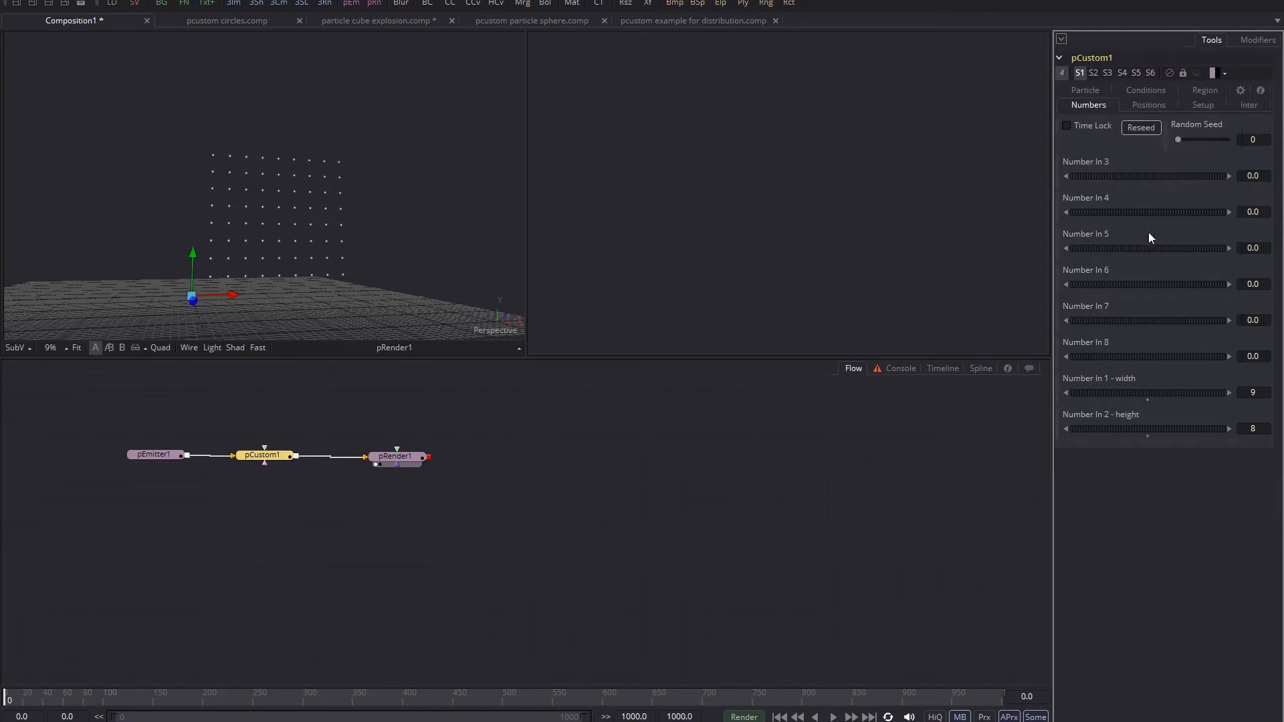
{"action": "left_click", "coordinate": [513, 331]}
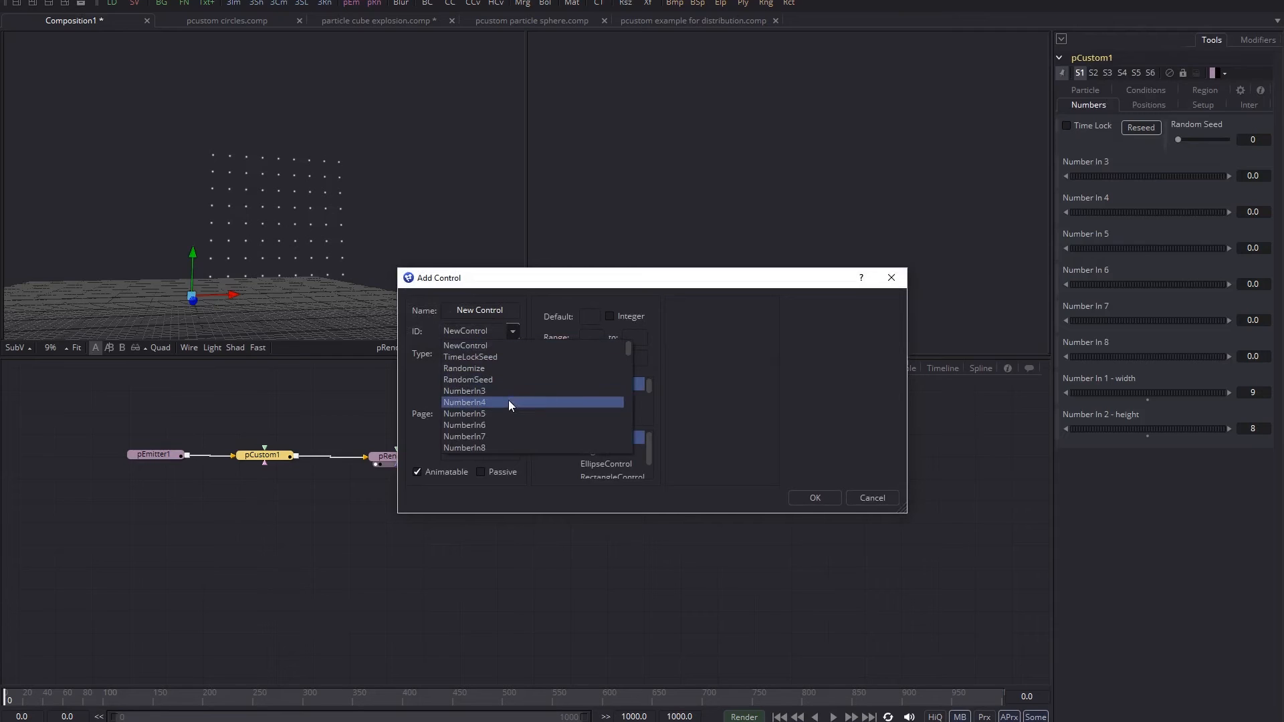
{"action": "left_click", "coordinate": [508, 390]}
{"action": "left_click", "coordinate": [489, 311]}
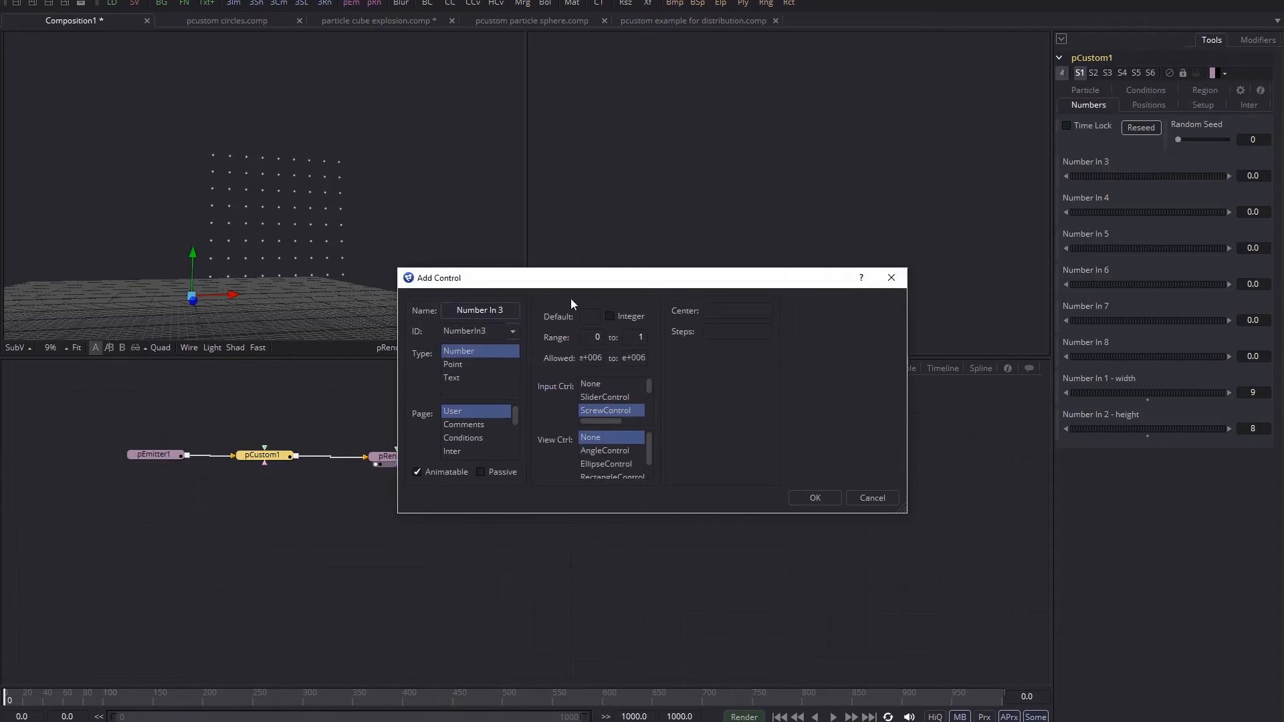
{"action": "type", "text": "- spacing"}
- Assign the spacing control to the Numbers page as a non-integer with a range starting at 1, and apply the changes
{"action": "left_click_drag", "start_coordinate": [516, 415], "coordinate": [516, 422]}
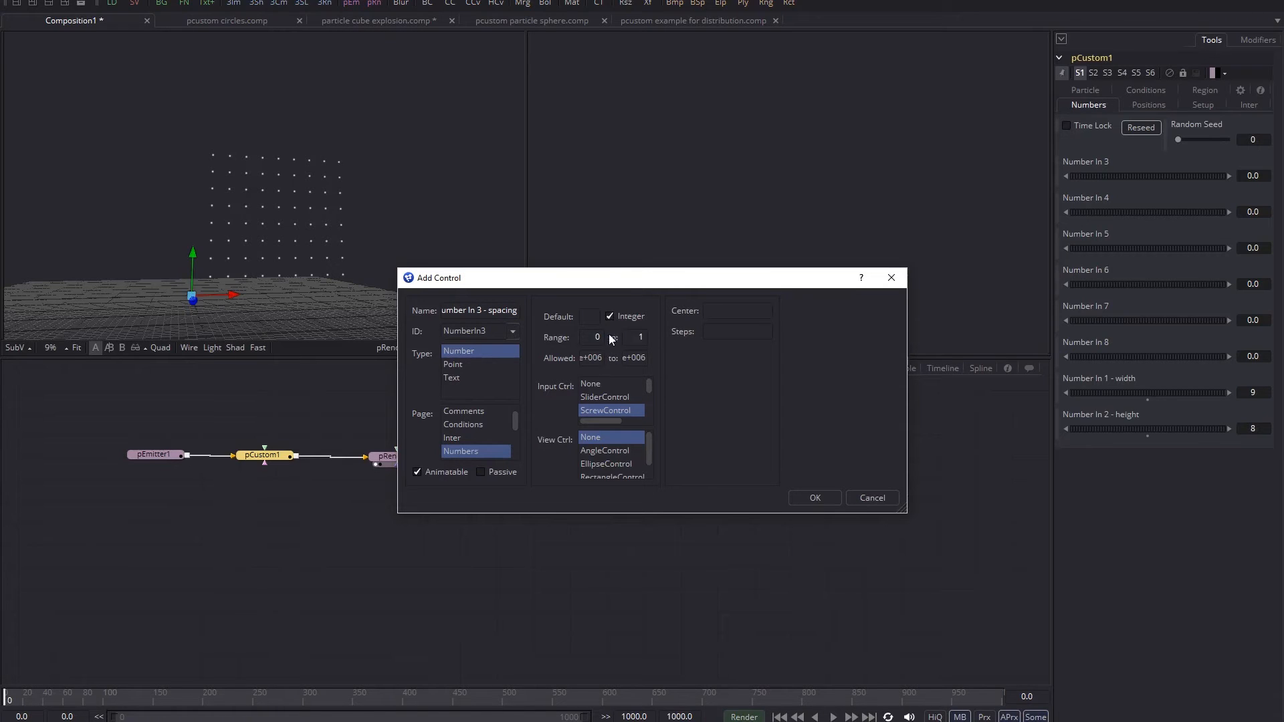
{"action": "left_click", "coordinate": [609, 317]}
{"action": "left_click", "coordinate": [610, 317]}
{"action": "double_click", "coordinate": [595, 336]}
{"action": "key", "text": "shift+Tab"}
{"action": "type", "text": "4"}
{"action": "left_click", "coordinate": [596, 337]}
{"action": "key", "text": "BackSpace"}
{"action": "type", "text": "1"}
{"action": "left_click", "coordinate": [643, 337]}
{"action": "left_click", "coordinate": [815, 496]}
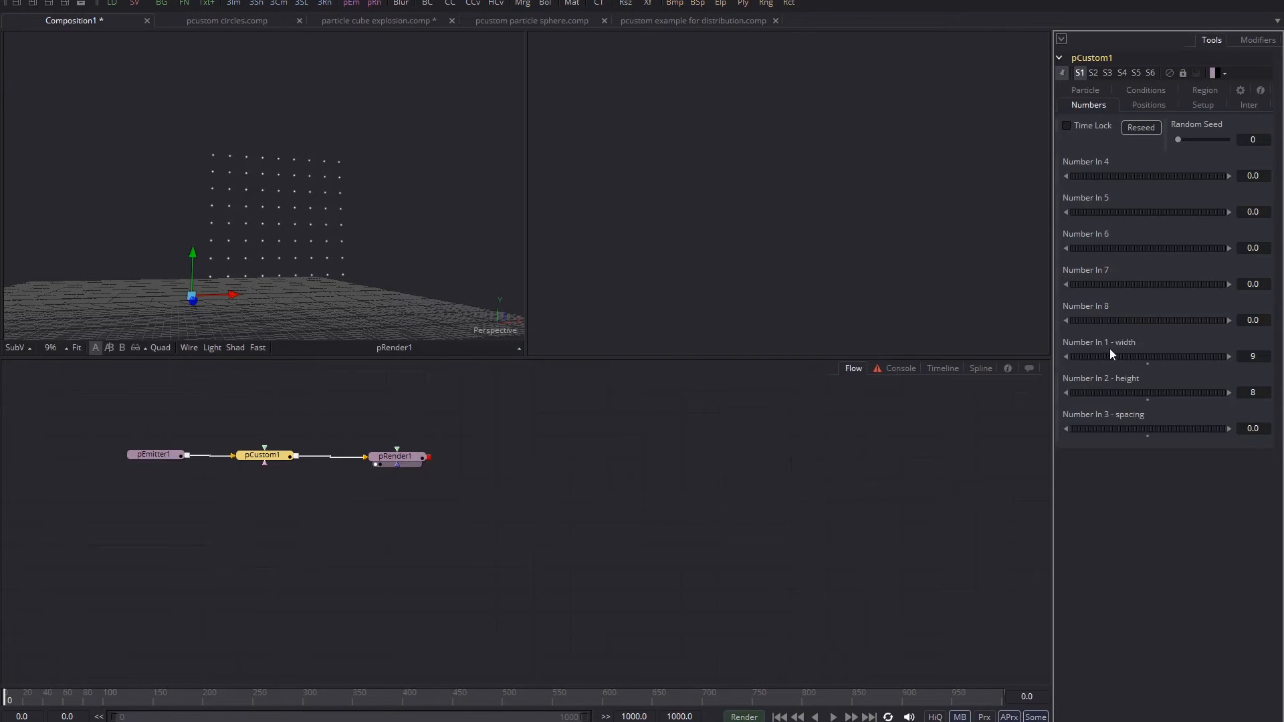
- Divide the Position Y expression by n3, add grouping parentheses, and return to pCustom1's number controls
{"action": "left_click", "coordinate": [1085, 89]}
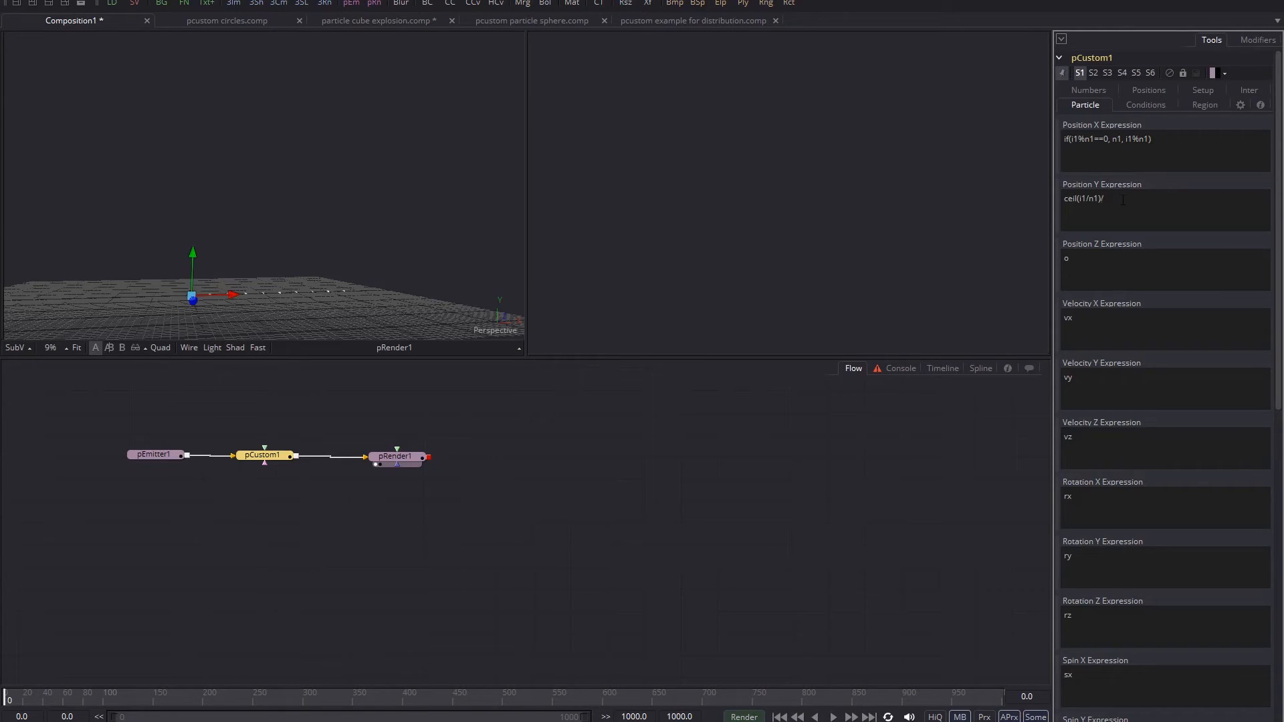
{"action": "type", "text": "n3"}
{"action": "key", "text": "Home"}
{"action": "type", "text": "()"}
{"action": "left_click", "coordinate": [1089, 88]}
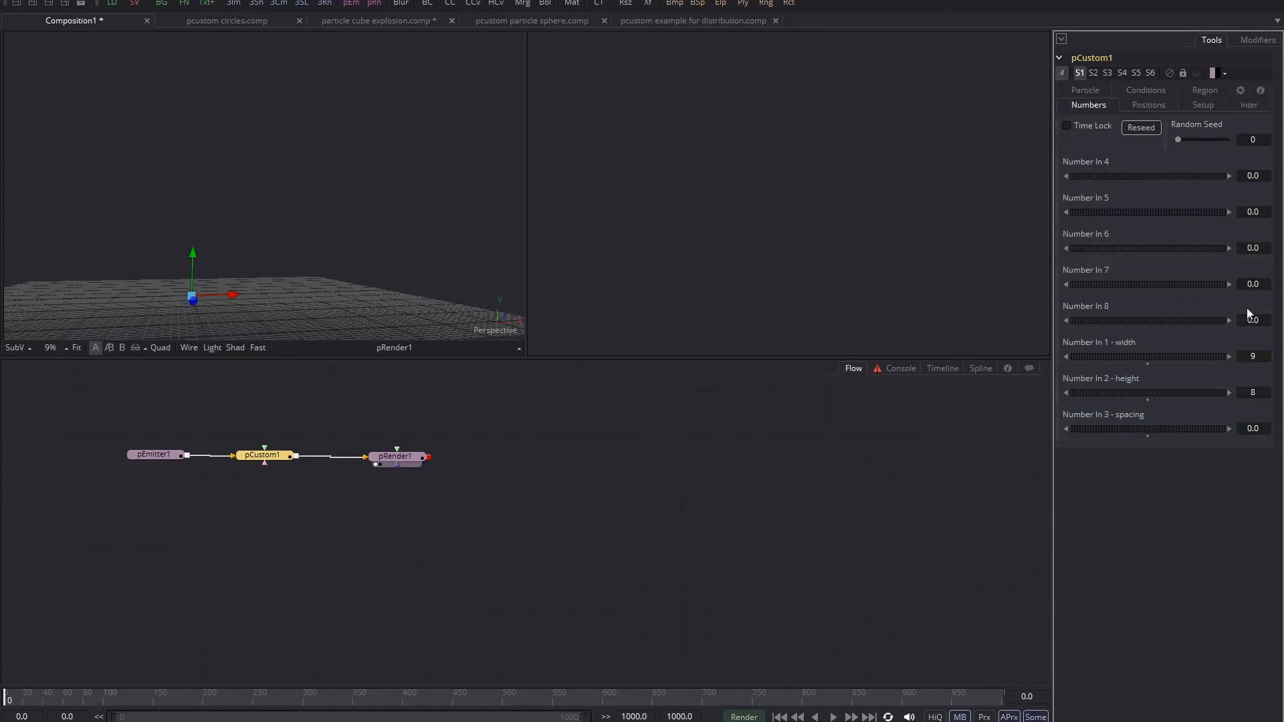
- Set pCustom1's spacing control to 2
{"action": "left_click", "coordinate": [1227, 427]}
{"action": "type", "text": "2"}
{"action": "key", "text": "Return"}
- Change the Position X expression to if(i1%n1==0, n1/n3, (i1%n1)/n3), and adjust width to 10, height to 11 and spacing to about 1.27
{"action": "left_click", "coordinate": [1094, 94]}
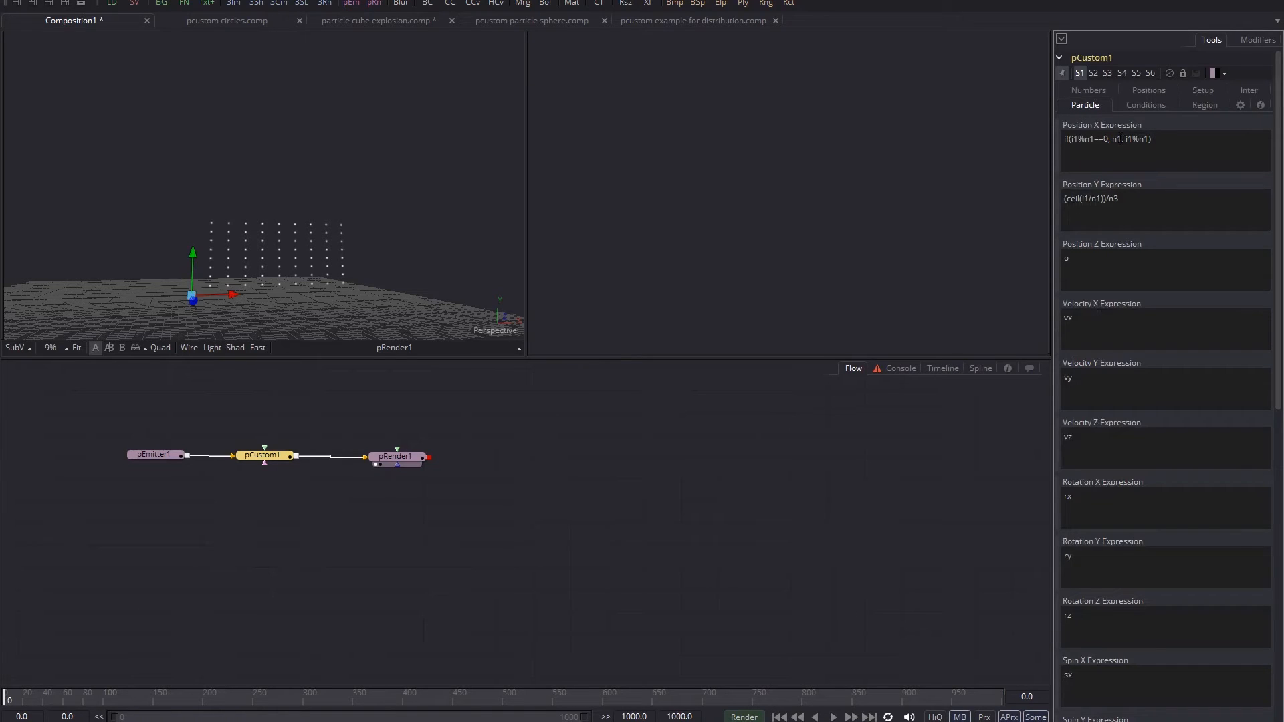
{"action": "type", "text": "/n3"}
{"action": "type", "text": "("}
{"action": "type", "text": "/n3"}
{"action": "left_click", "coordinate": [1085, 90]}
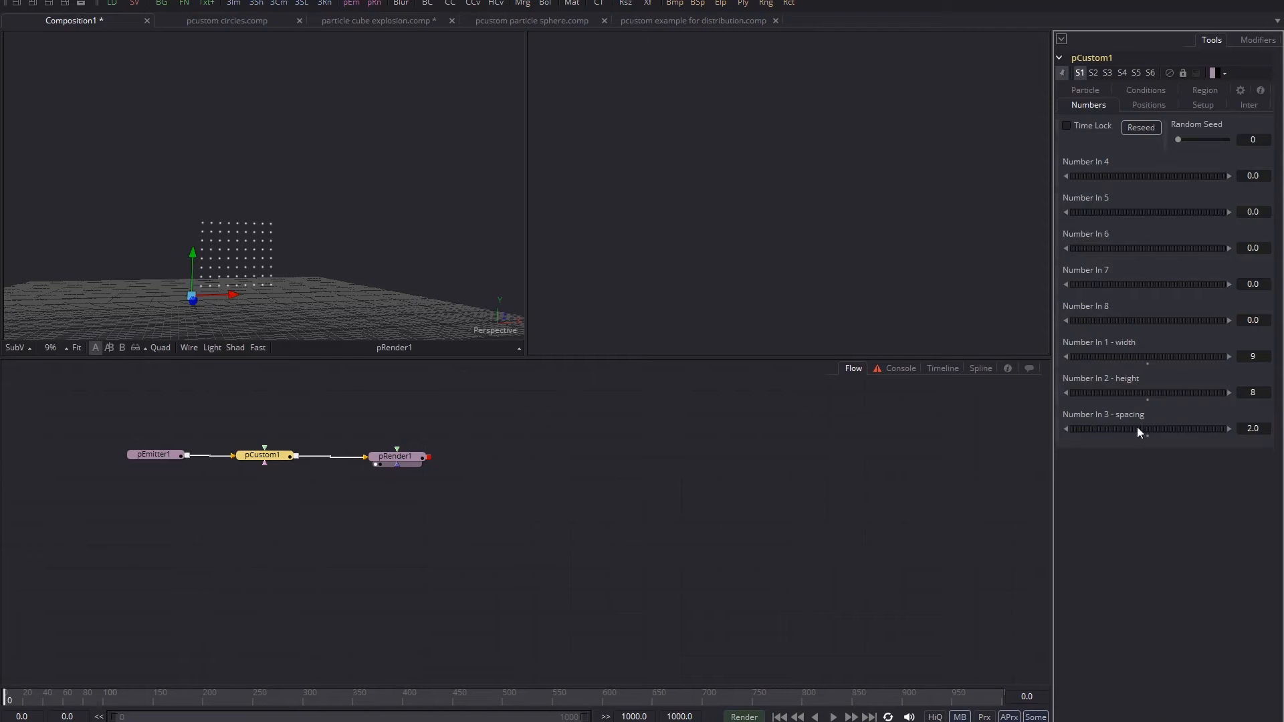
{"action": "left_click_drag", "start_coordinate": [1137, 426], "coordinate": [1137, 363]}
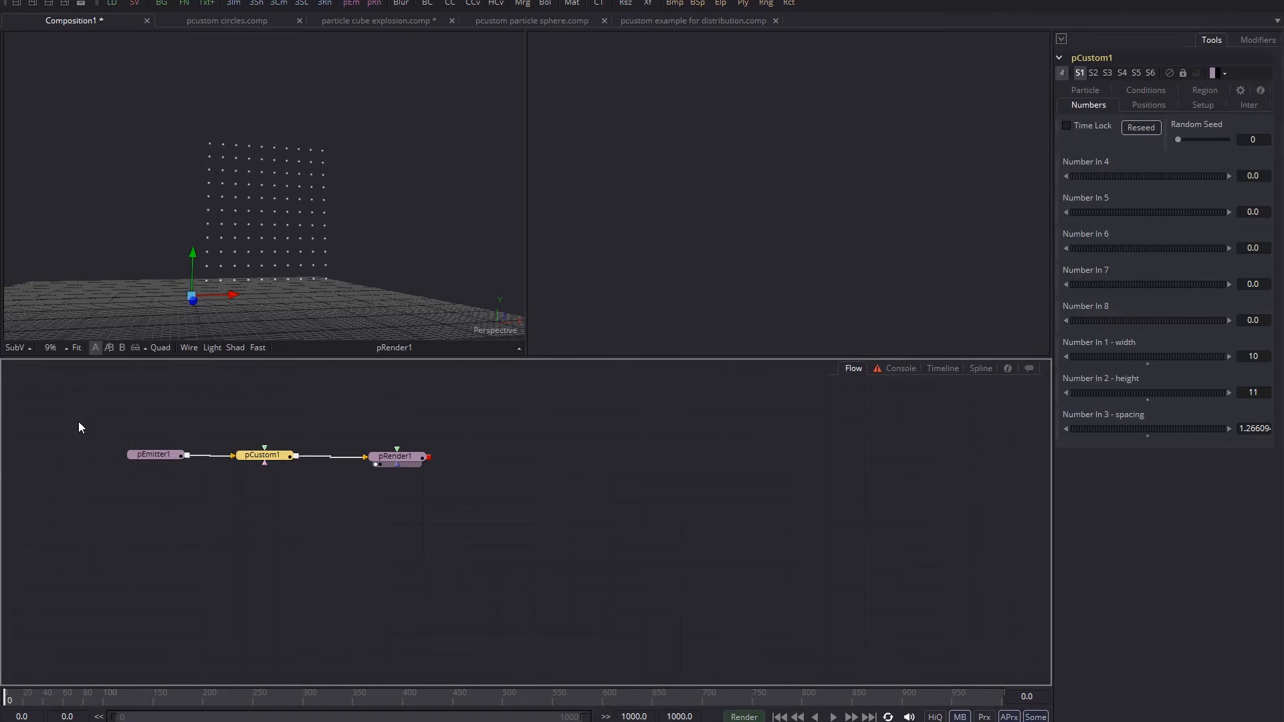
- Save the pEmitter1, pCustom1 and pRender1 nodes to the library's Compositions bin as "particle grid tutorial", and close the library
{"action": "left_click", "coordinate": [119, 503]}
{"action": "left_click_drag", "start_coordinate": [91, 421], "coordinate": [543, 535]}
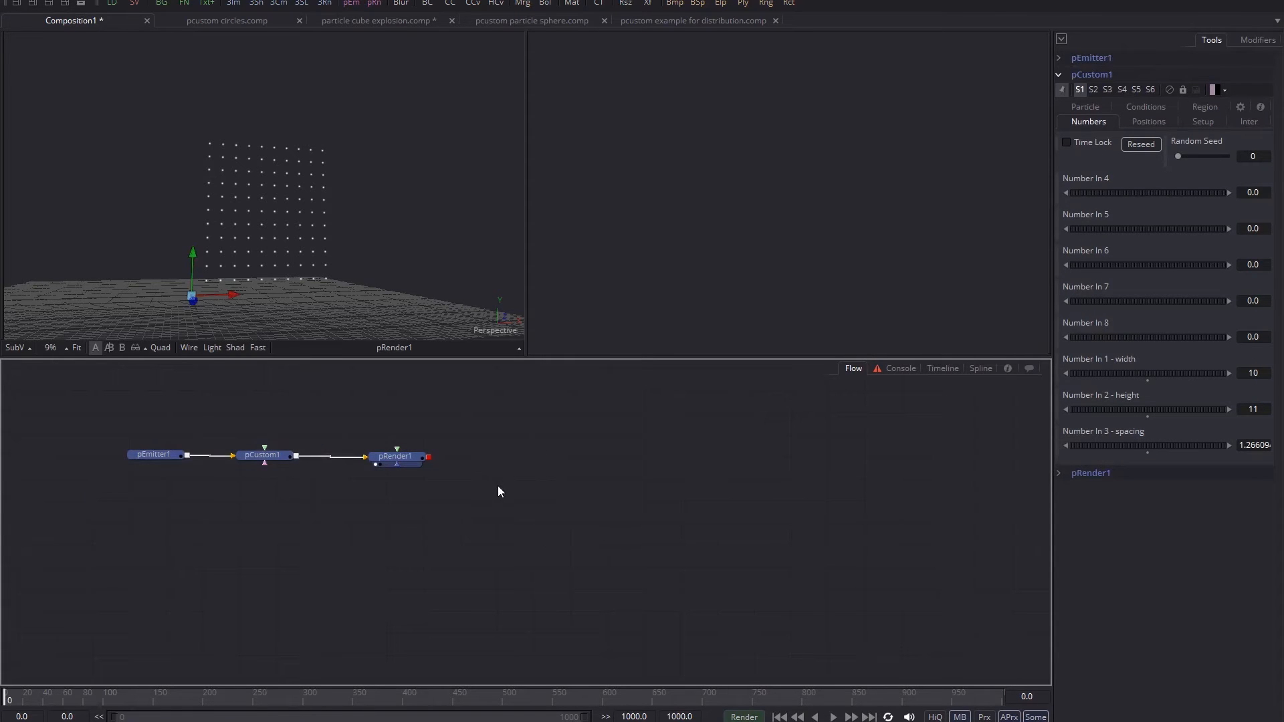
{"action": "key", "text": "ctrl+b"}
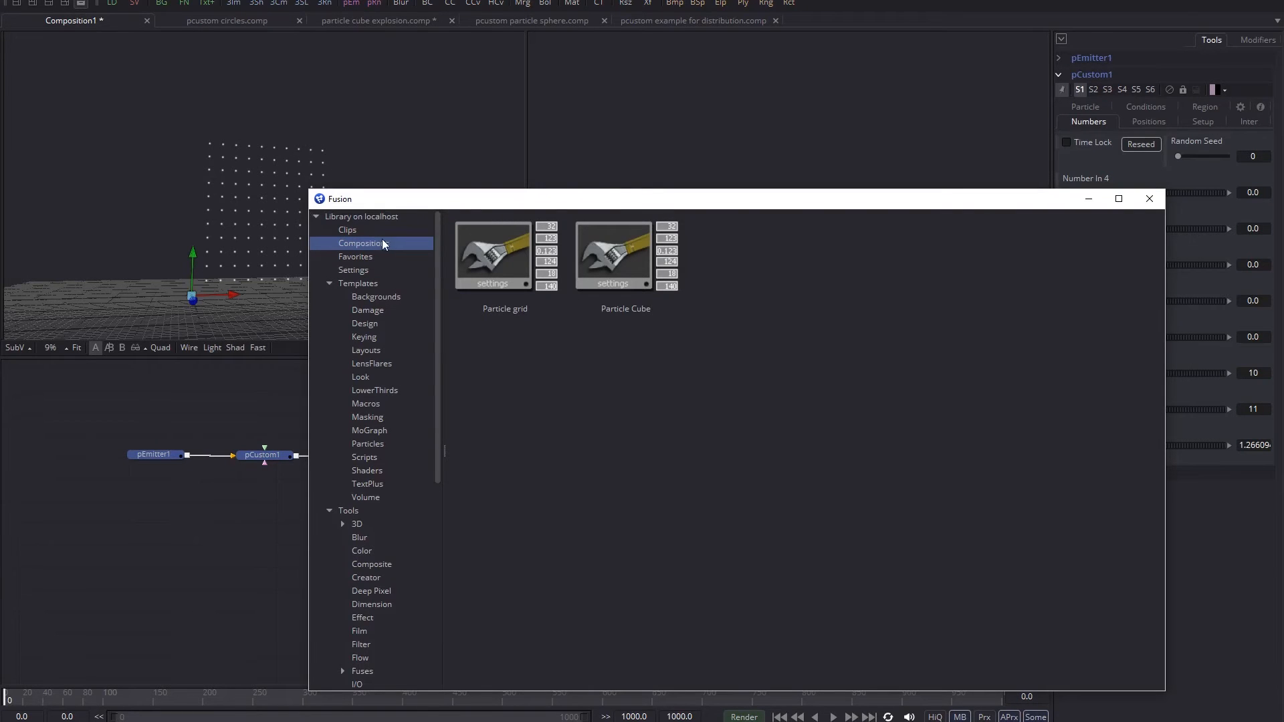
{"action": "left_click_drag", "start_coordinate": [415, 195], "coordinate": [599, 140]}
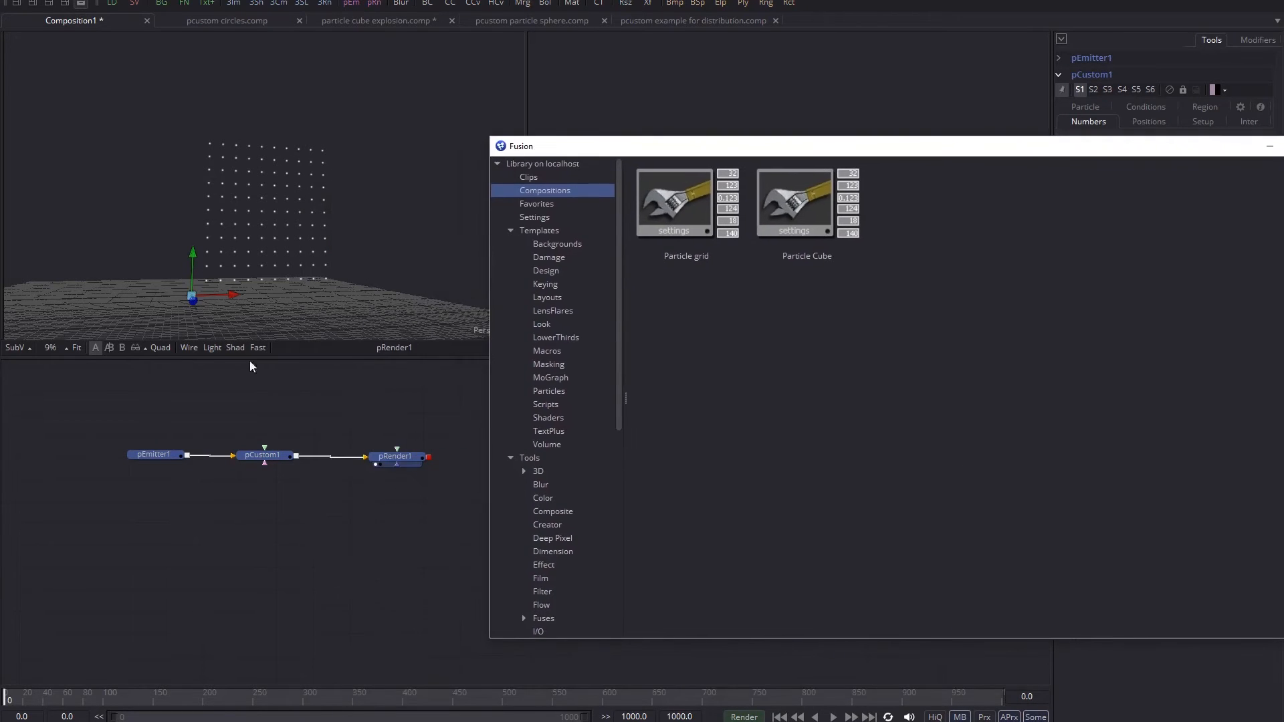
{"action": "left_click", "coordinate": [264, 459]}
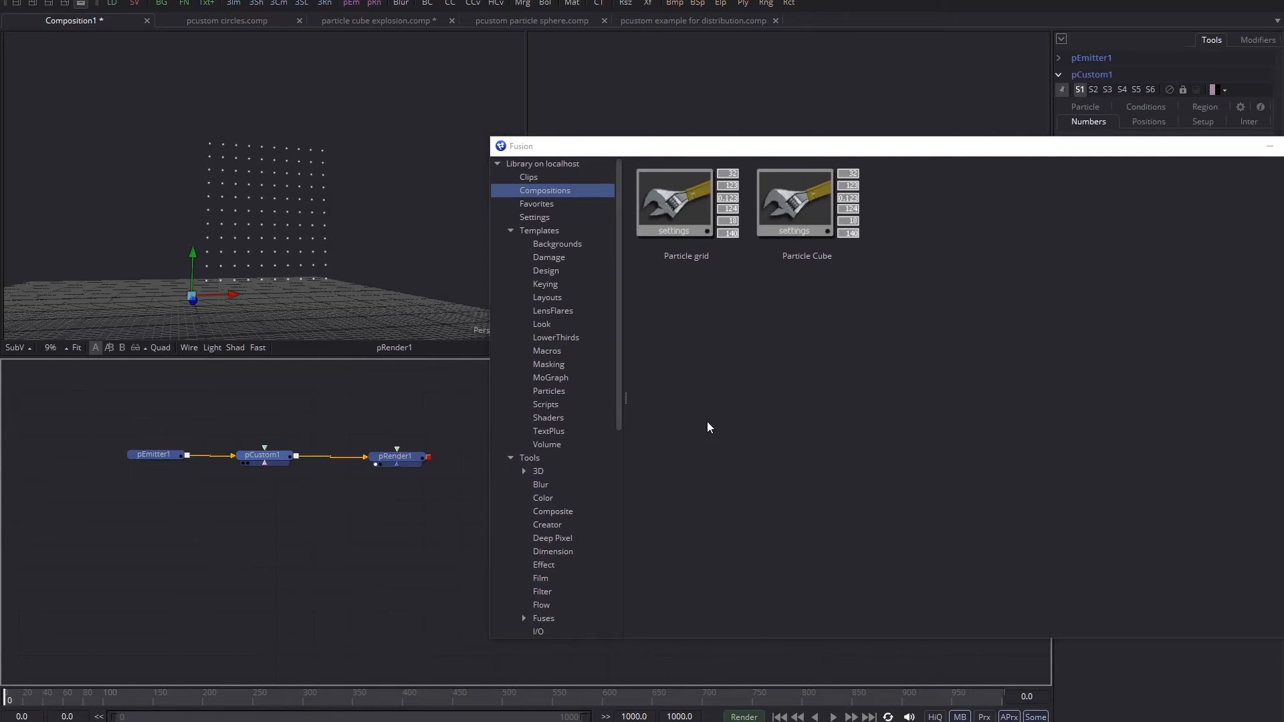
{"action": "key", "text": "ctrl+v"}
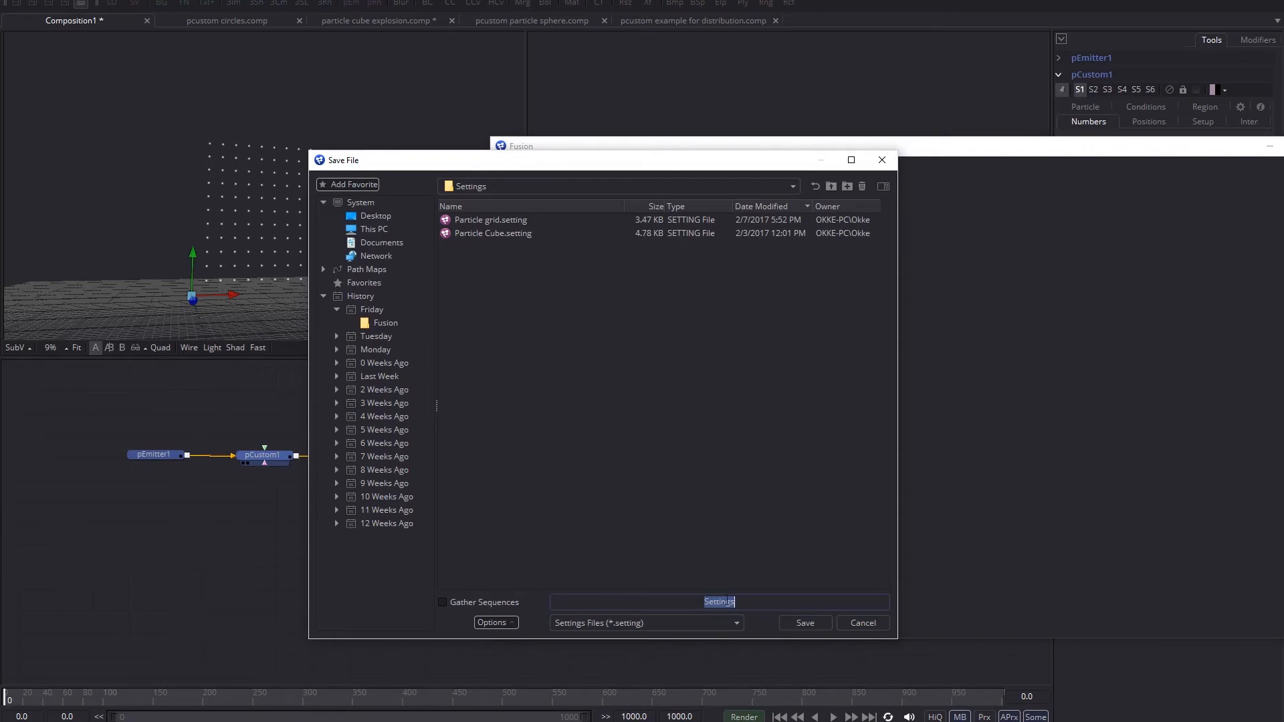
{"action": "type", "text": "particle grid tutorial"}
{"action": "left_click", "coordinate": [799, 623]}
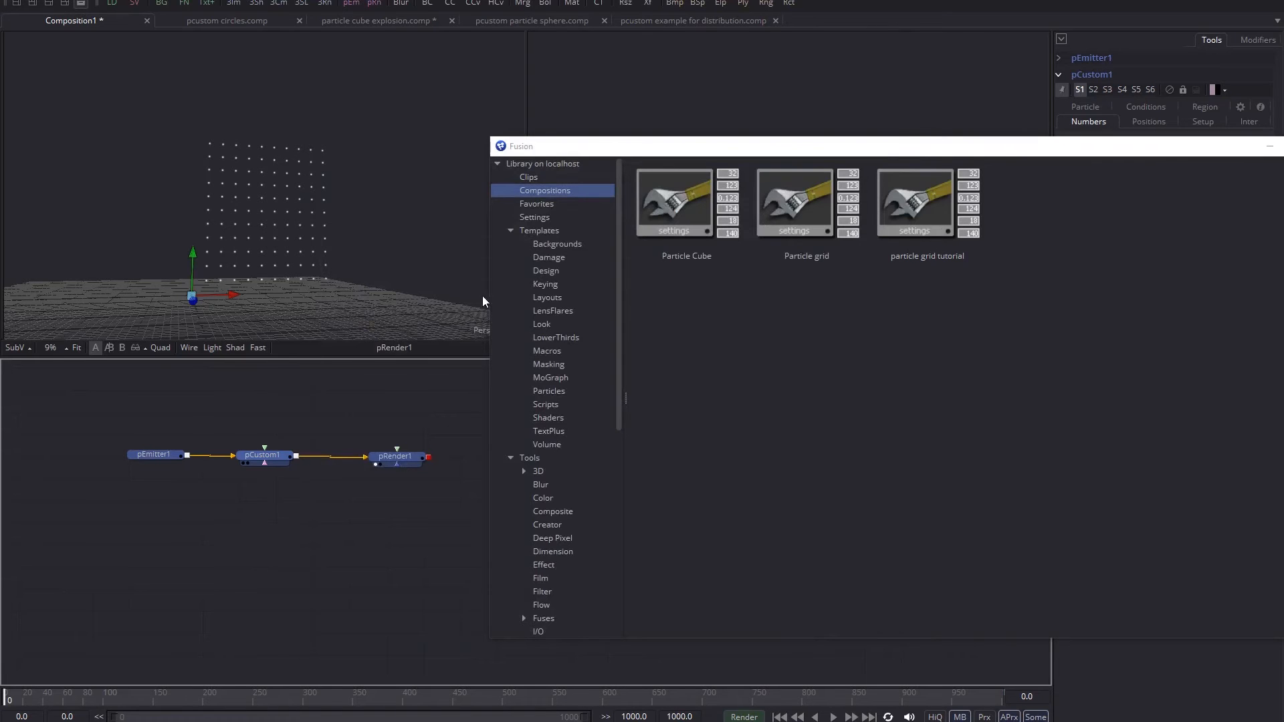
{"action": "left_click", "coordinate": [925, 213]}
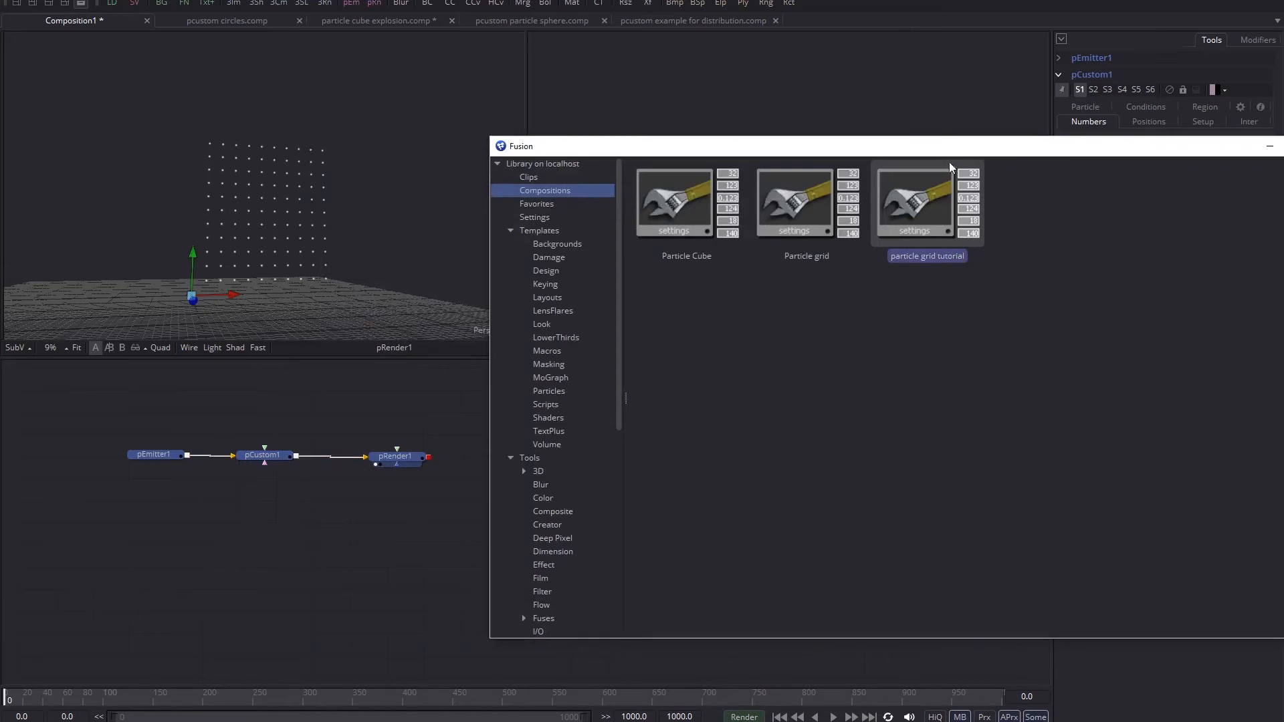
{"action": "left_click_drag", "start_coordinate": [949, 146], "coordinate": [516, 117]}
{"action": "left_click", "coordinate": [900, 118]}
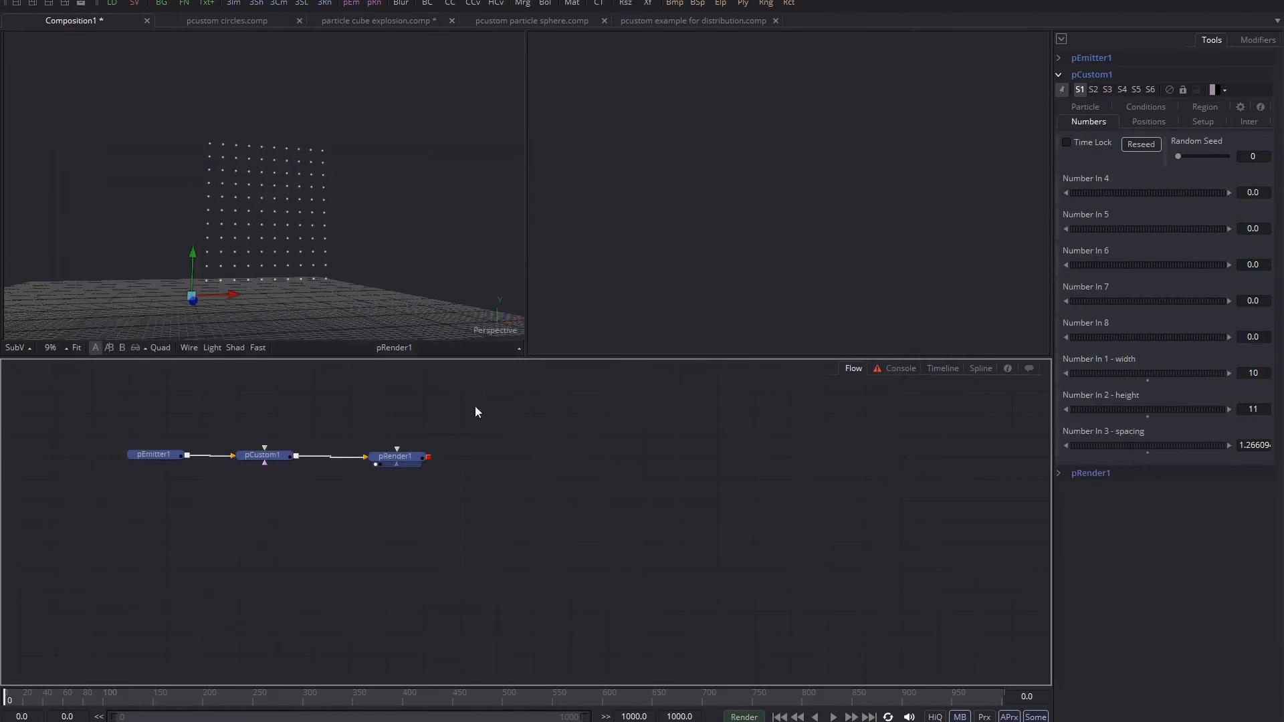
{"action": "left_click", "coordinate": [387, 498]}
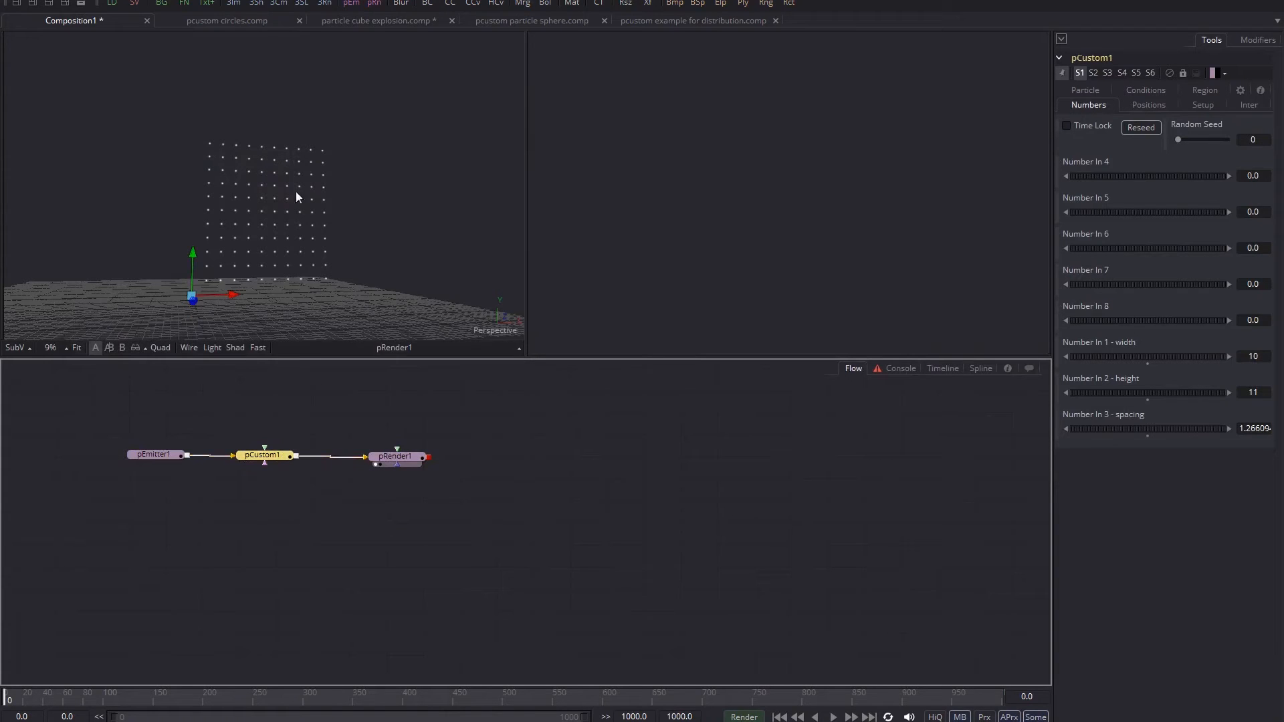
- Examine the animated grid in pcustom example for distribution.comp by scrubbing to frame 59, and return to Composition1
{"action": "left_click", "coordinate": [691, 24]}
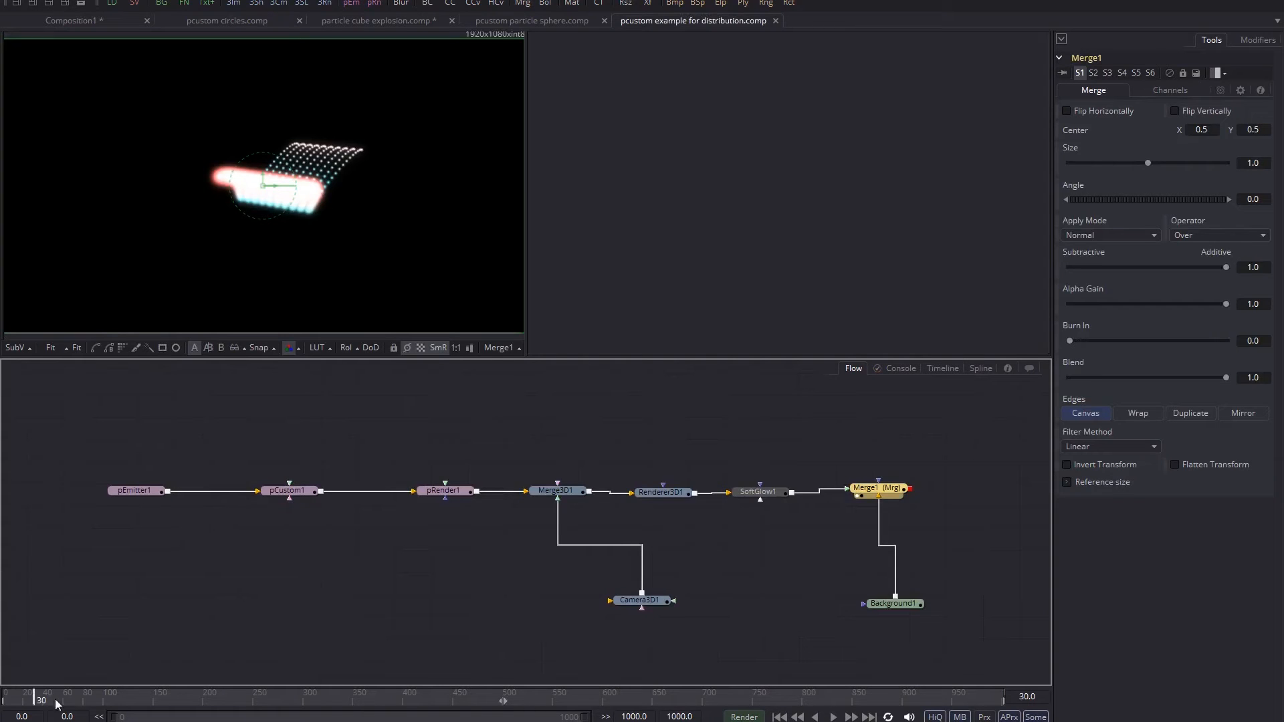
{"action": "mouse_move", "coordinate": [55, 703]}
{"action": "left_mouse_down"}
{"action": "mouse_move", "coordinate": [128, 700]}
{"action": "mouse_move", "coordinate": [45, 699]}
{"action": "mouse_move", "coordinate": [65, 698]}
{"action": "left_mouse_up"}
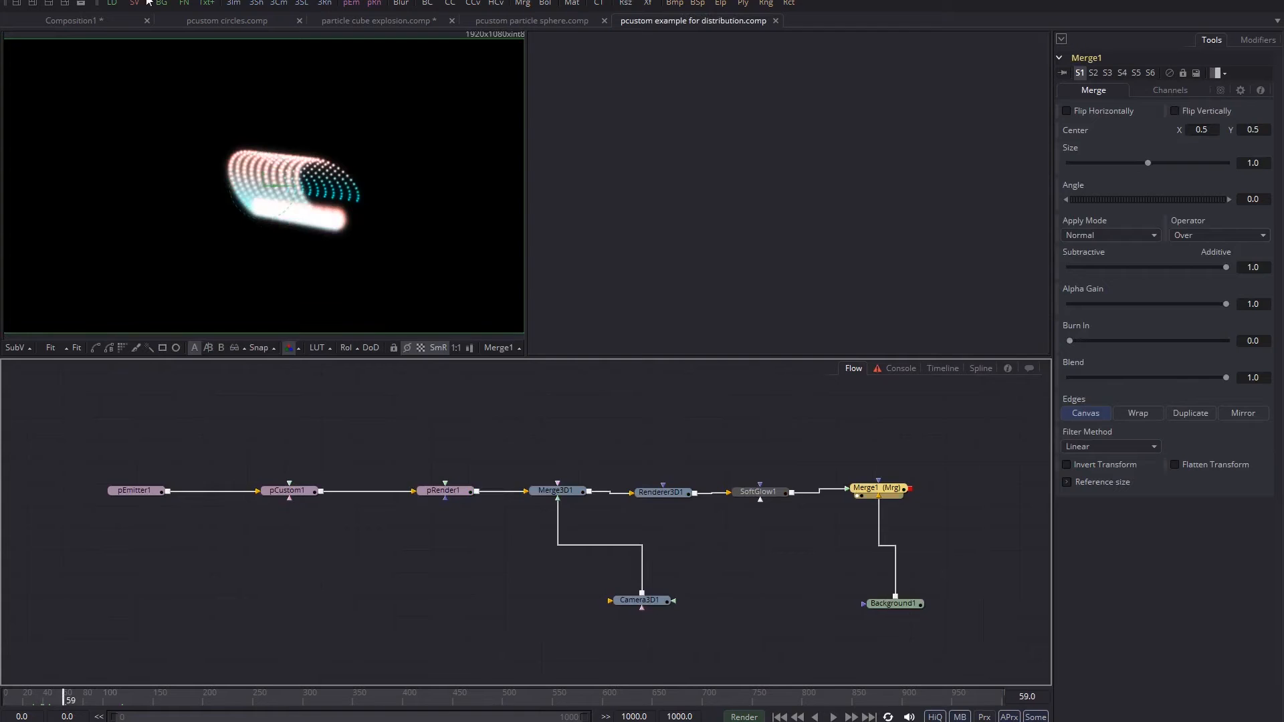
{"action": "left_click", "coordinate": [78, 20]}
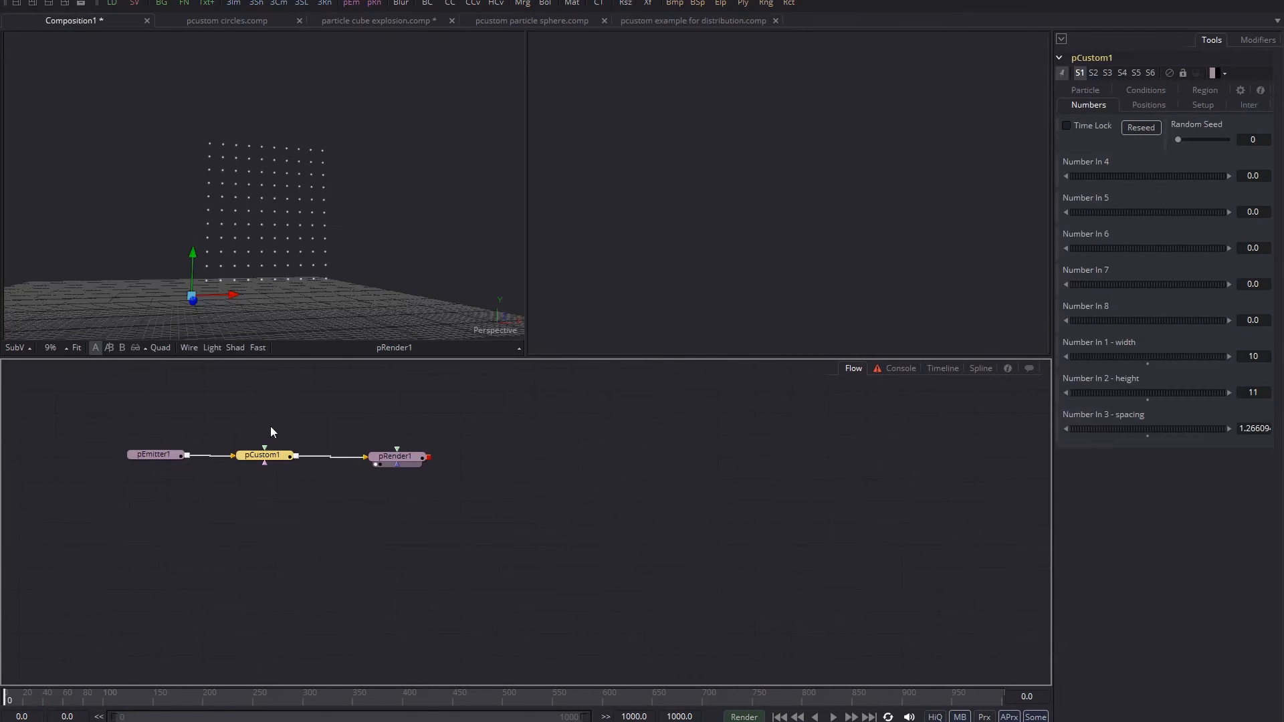
- Space out the pRender1 and pCustom1 nodes, and extend pCustom1's Position X expression to if(time==0, if(i1%n1==0, n1/n3, (i1%n1)/n3), px+cos(time-i1)/50)
{"action": "left_click_drag", "start_coordinate": [405, 461], "coordinate": [432, 462]}
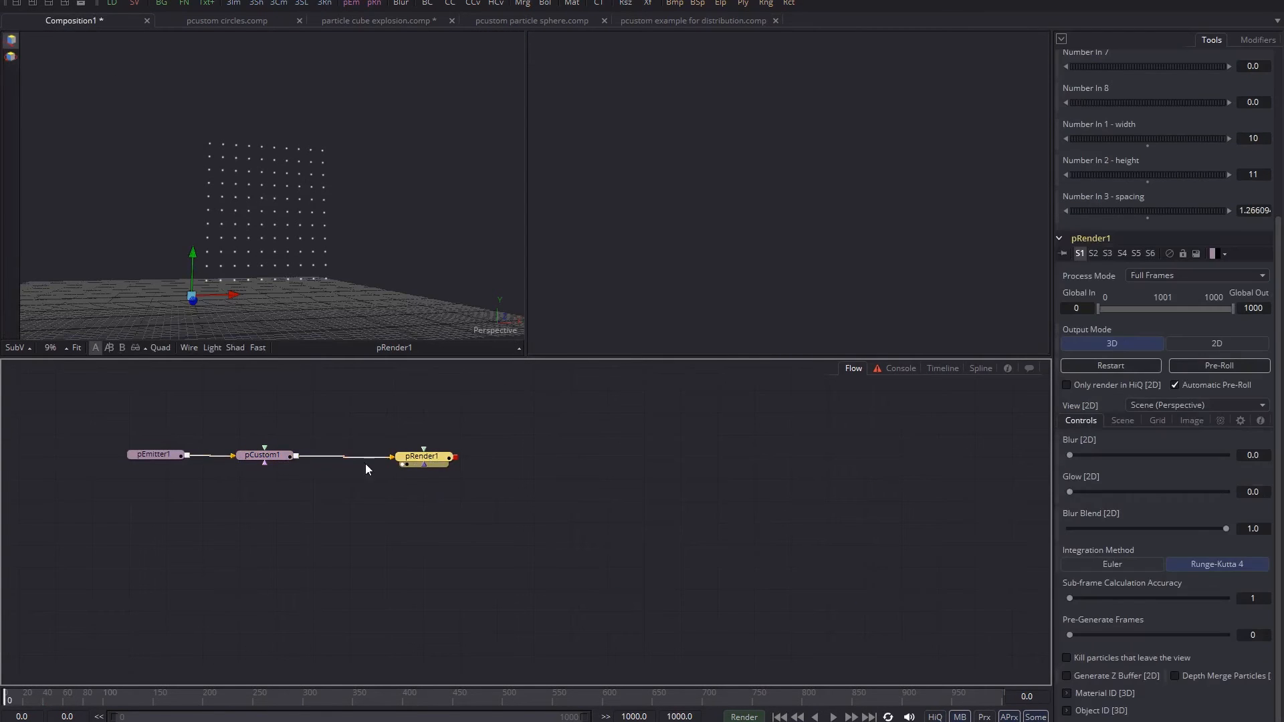
{"action": "left_click_drag", "start_coordinate": [271, 460], "coordinate": [299, 459]}
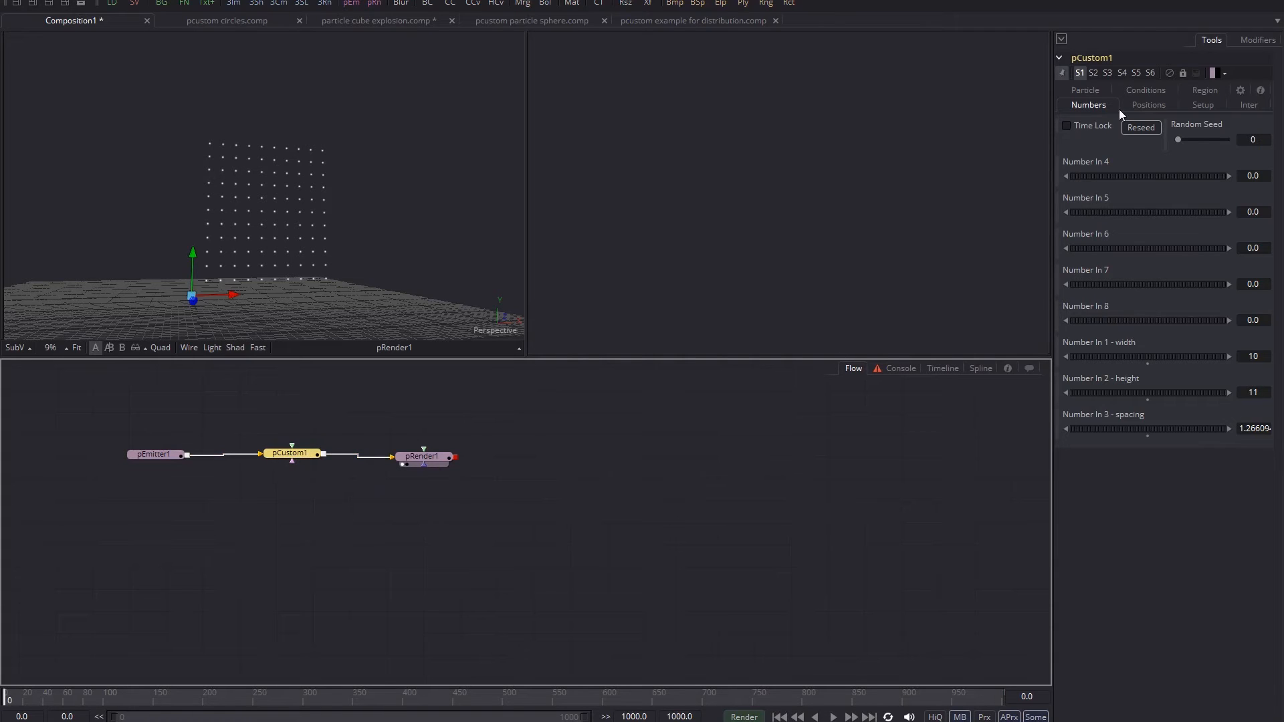
{"action": "left_click", "coordinate": [1086, 91]}
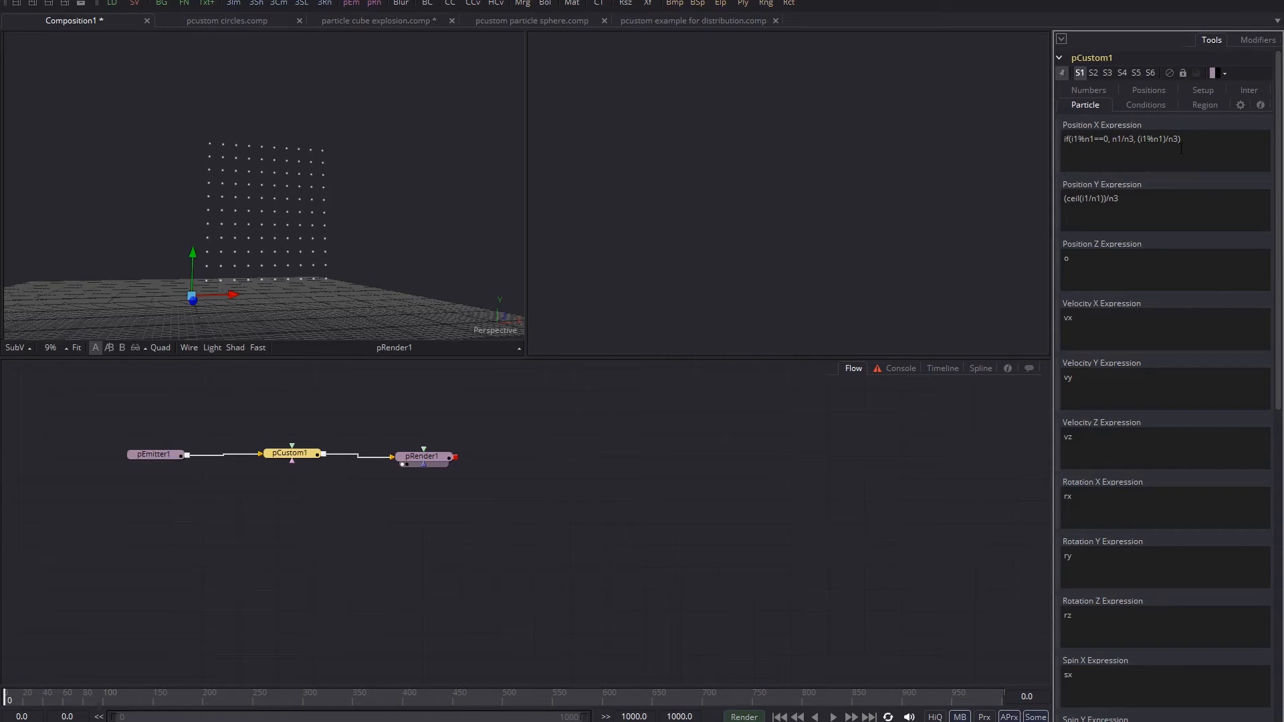
{"action": "type", "text": "if"}
{"action": "type", "text": "("}
{"action": "type", "text": "time"}
{"action": "type", "text": "==0"}
{"action": "type", "text": ","}
{"action": "type", "text": "px"}
{"action": "type", "text": "cos"}
{"action": "type", "text": "(time"}
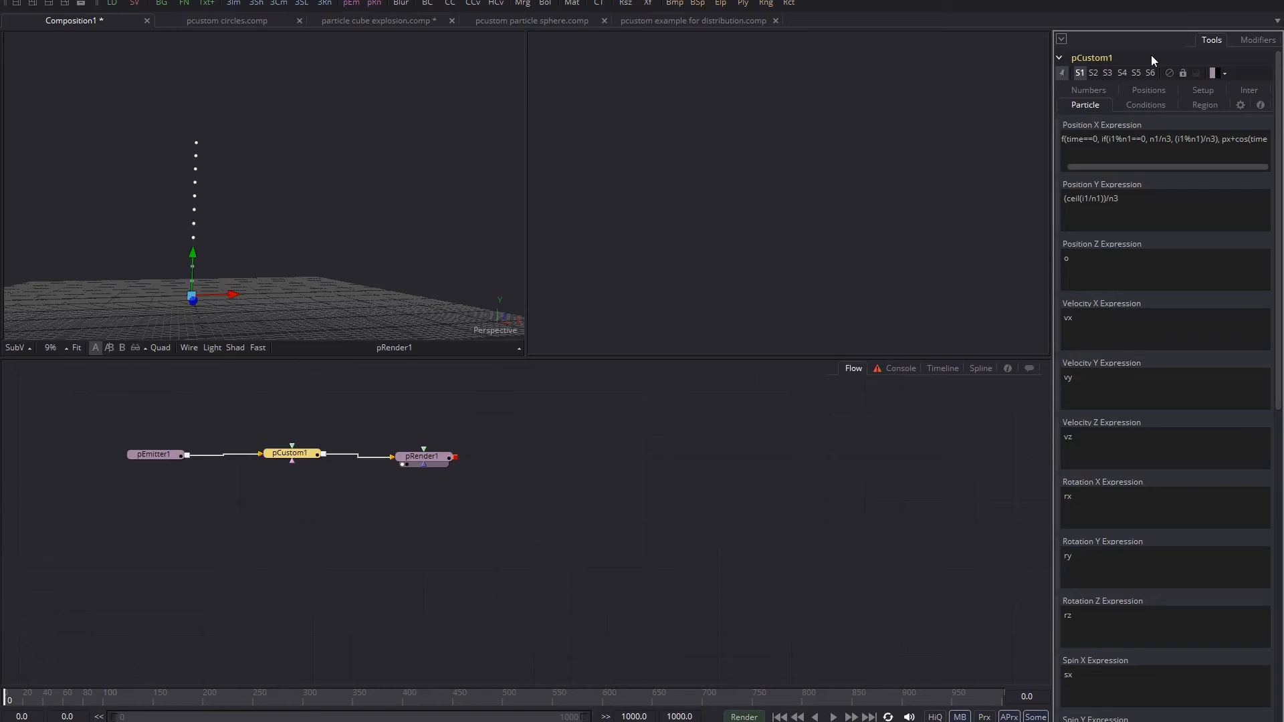
{"action": "type", "text": "-i1"}
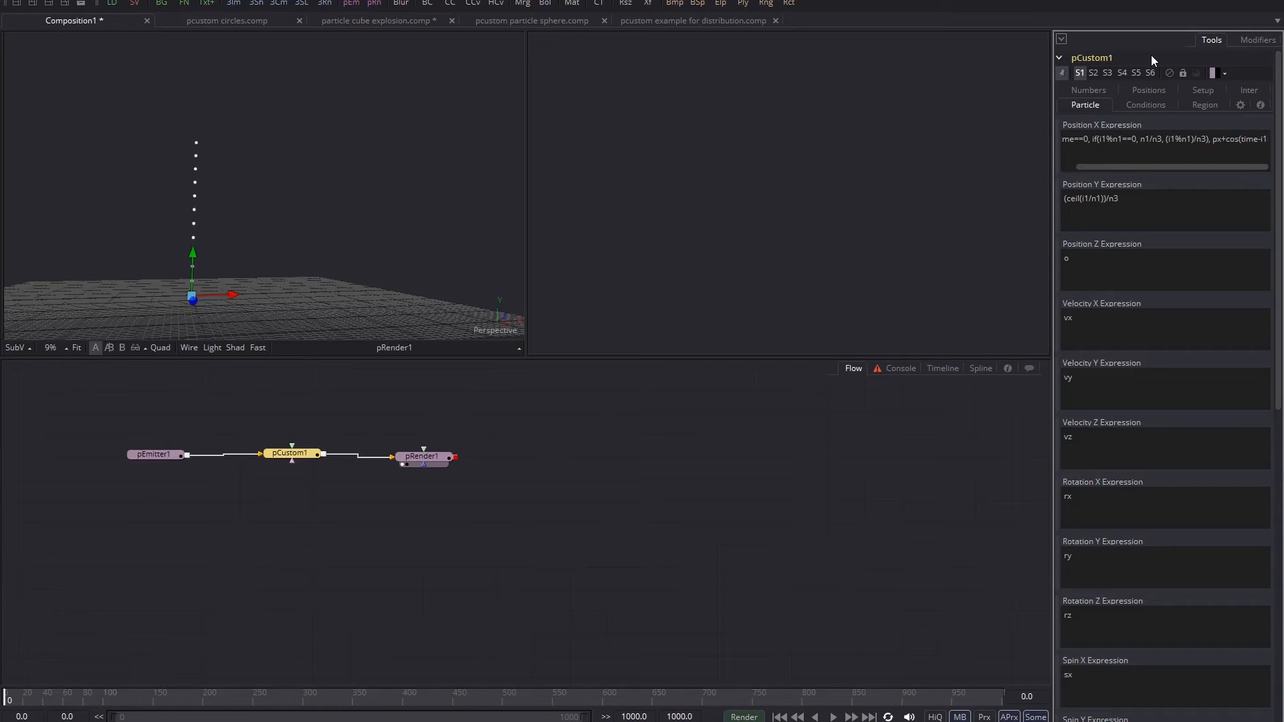
{"action": "type", "text": ")/"}
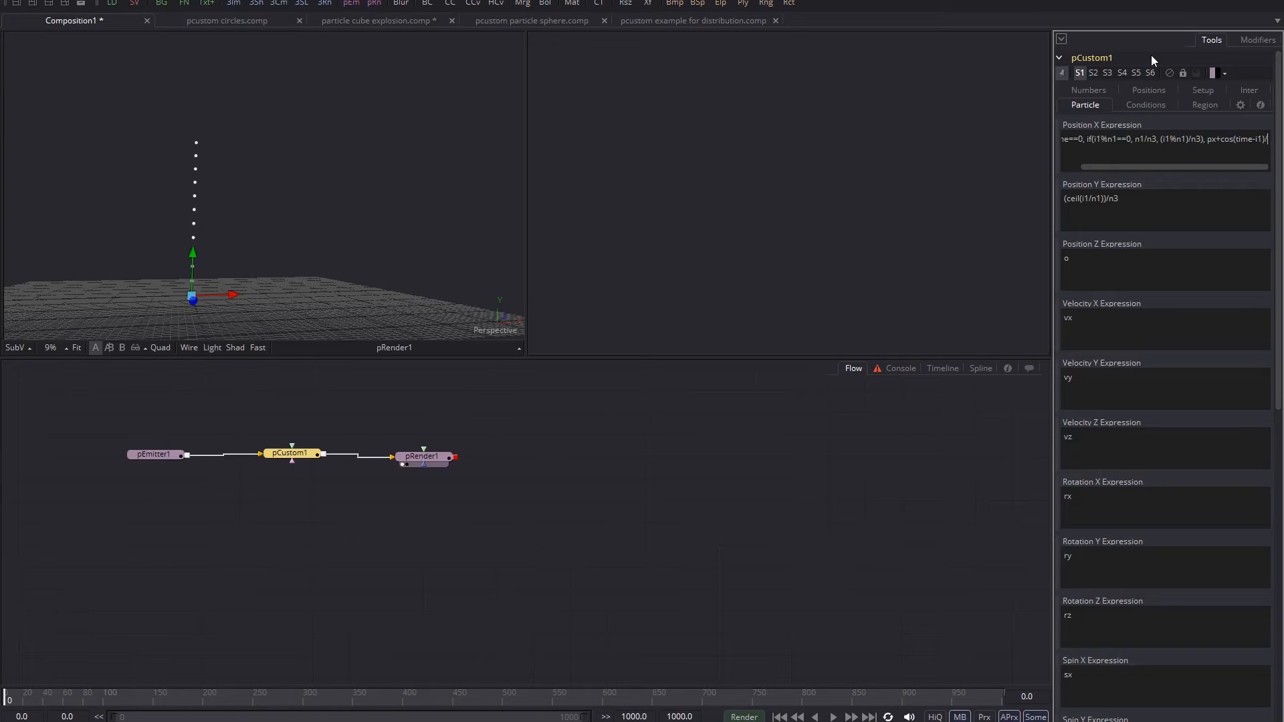
{"action": "type", "text": "50"}
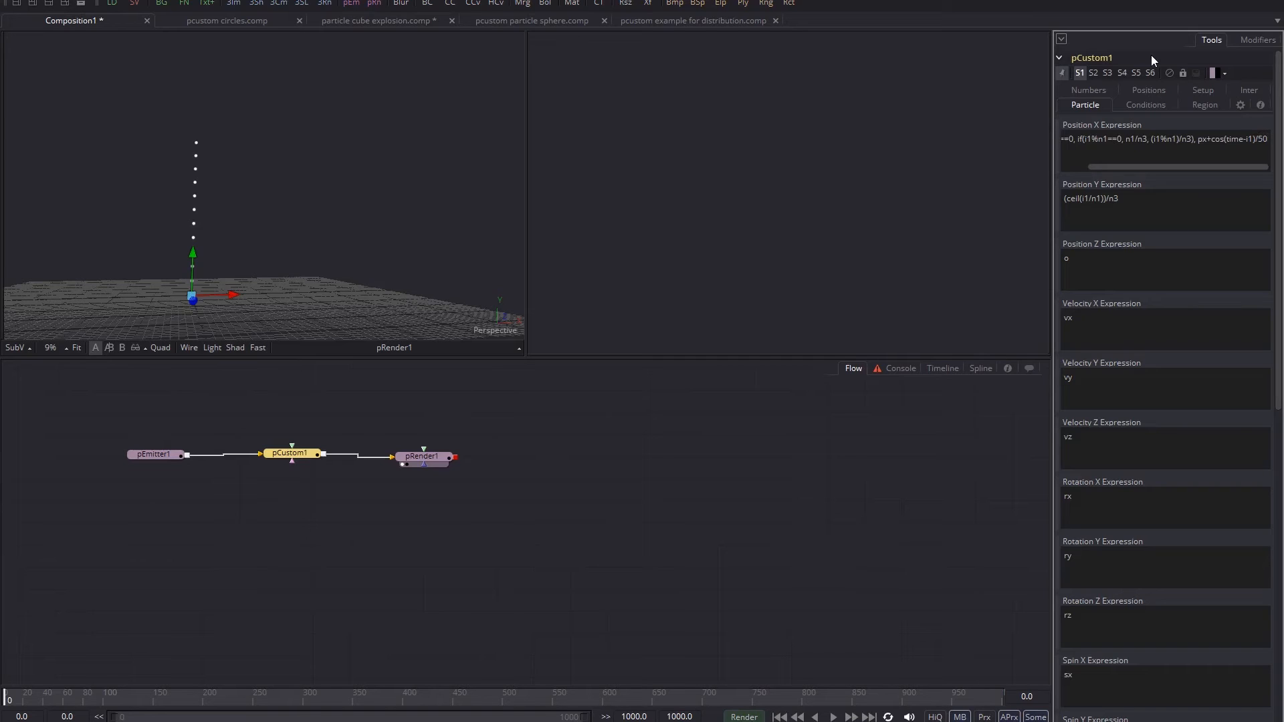
{"action": "type", "text": ")"}
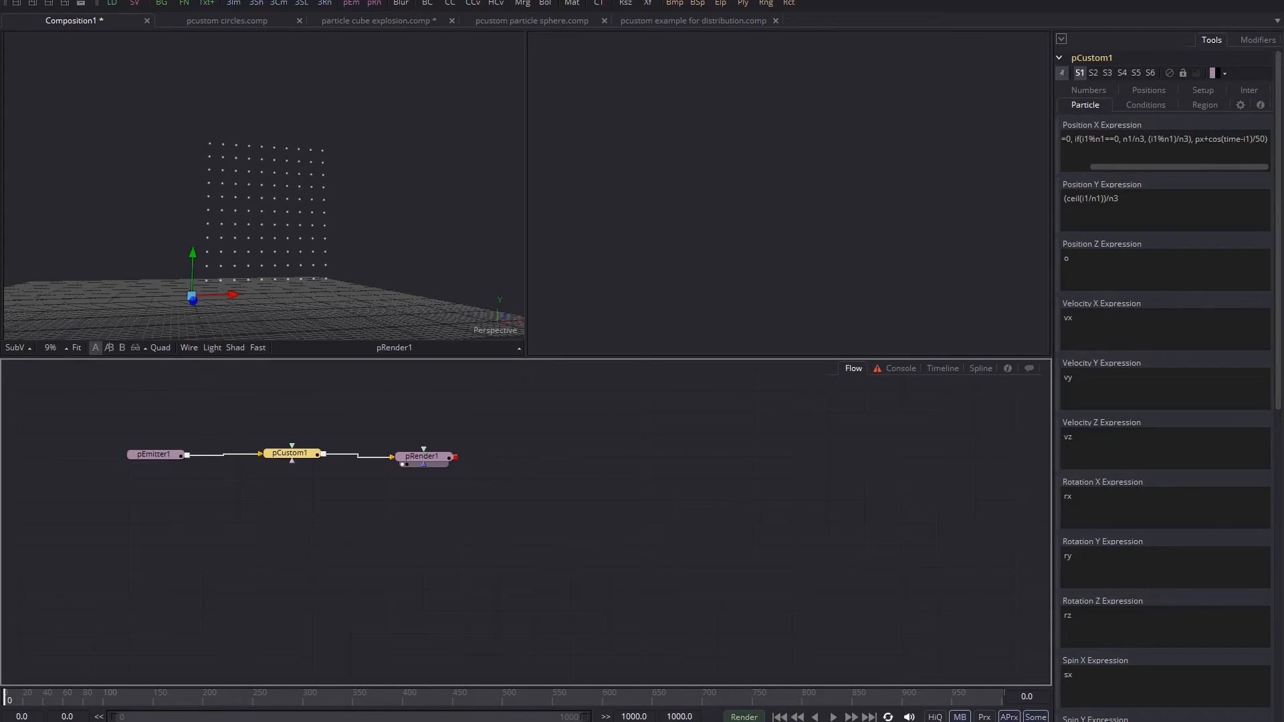
- Play the particle animation briefly and return to the first frame
{"action": "left_click", "coordinate": [833, 717]}
{"action": "left_click", "coordinate": [833, 717]}
{"action": "left_click", "coordinate": [780, 716]}
- Set pEmitter1's lifespan to 1000 and reselect pCustom1
{"action": "left_click", "coordinate": [150, 453]}
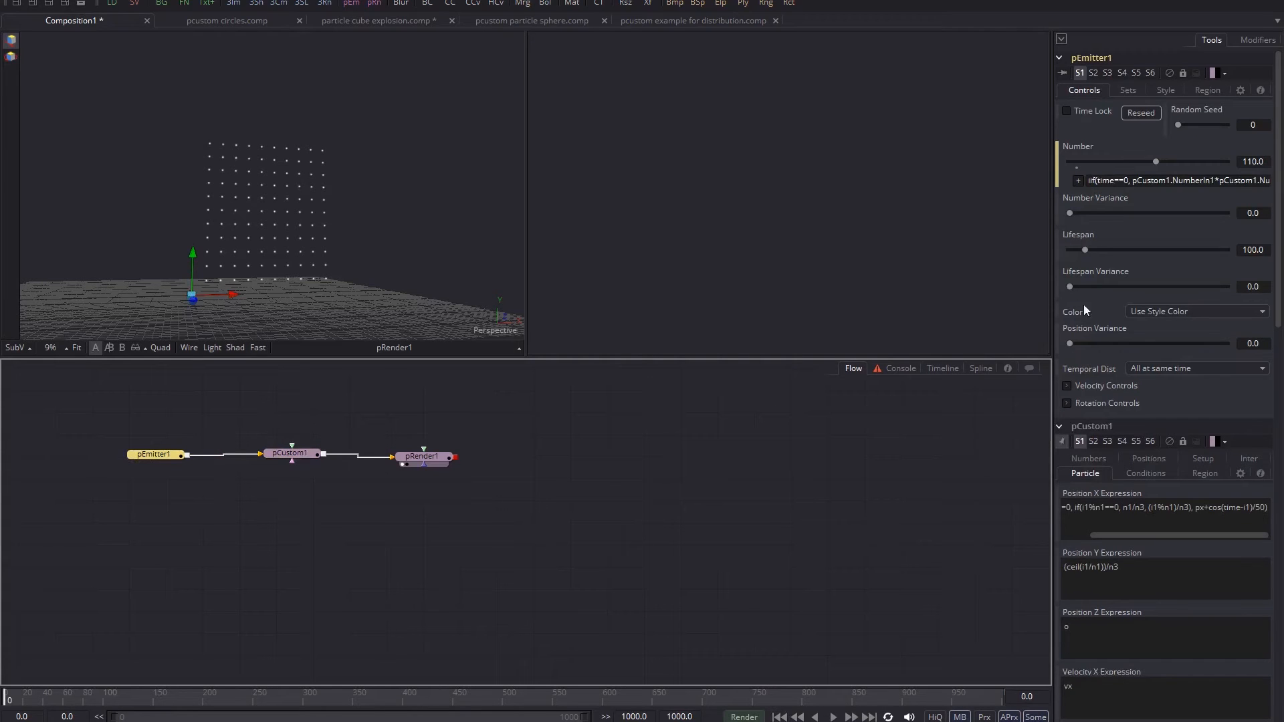
{"action": "left_click_drag", "start_coordinate": [1084, 250], "coordinate": [1227, 251]}
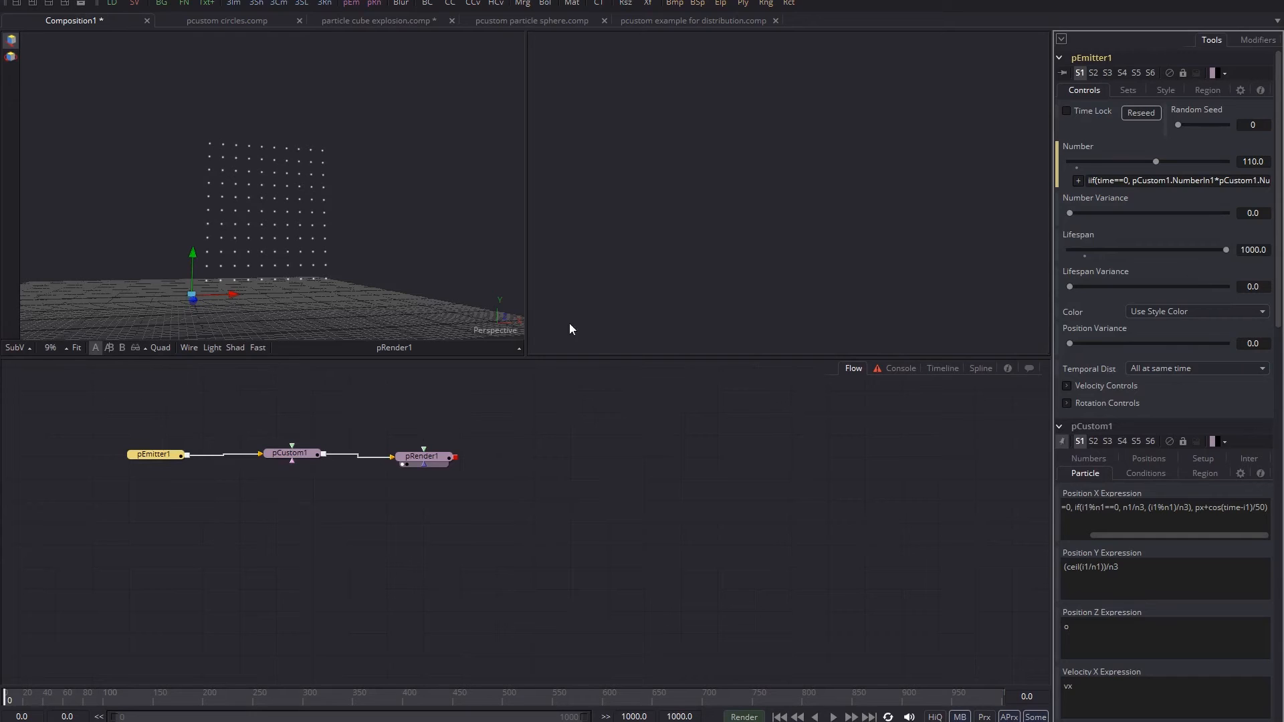
{"action": "left_click", "coordinate": [294, 455]}
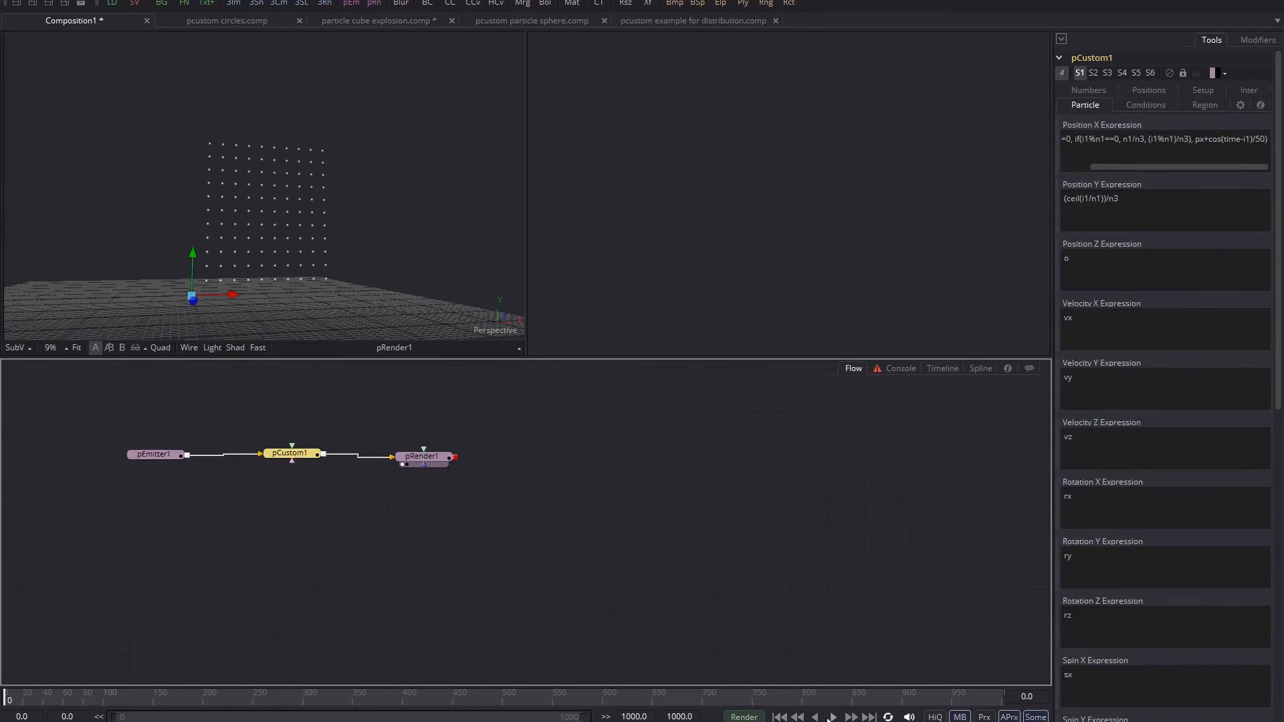
- Preview the horizontal cosine movement with the longer particle lifespan, and rewind to frame 0
{"action": "left_click", "coordinate": [832, 717]}
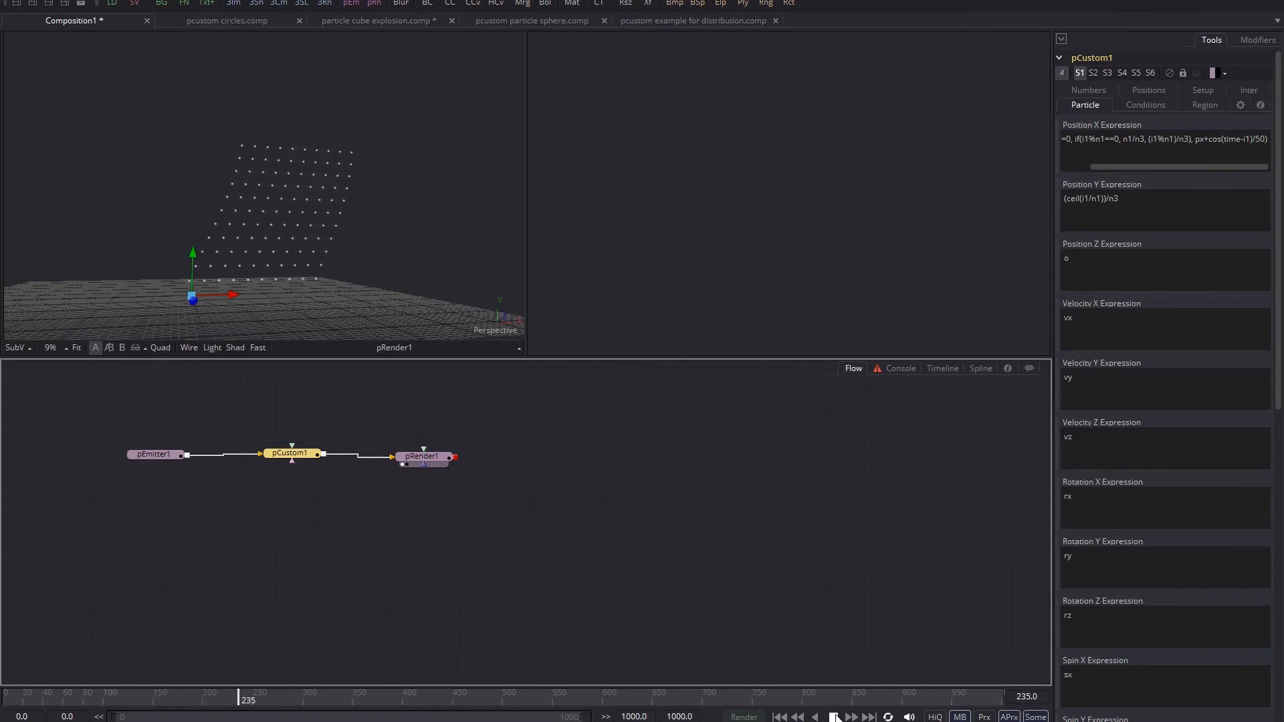
{"action": "left_click", "coordinate": [835, 717]}
{"action": "left_click", "coordinate": [779, 717]}
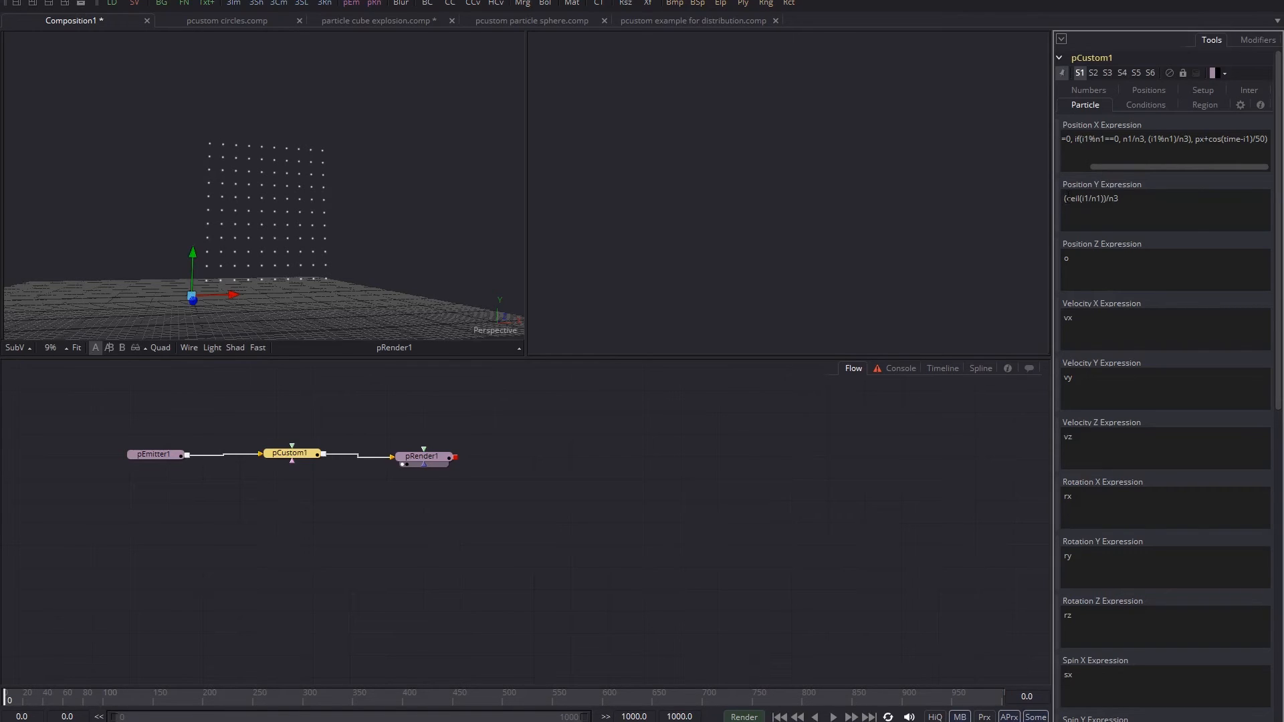
- Change pCustom1's Position Y expression to if(time==0, (ceil(i1/n1))/n3, py+sin(time-(i1/5))/10)
{"action": "type", "text": "if(tim"}
{"action": "type", "text": "e("}
{"action": "type", "text": "==0,"}
{"action": "type", "text": ", py"}
{"action": "type", "text": "sin"}
{"action": "type", "text": "(time"}
{"action": "type", "text": "-(i1/5"}
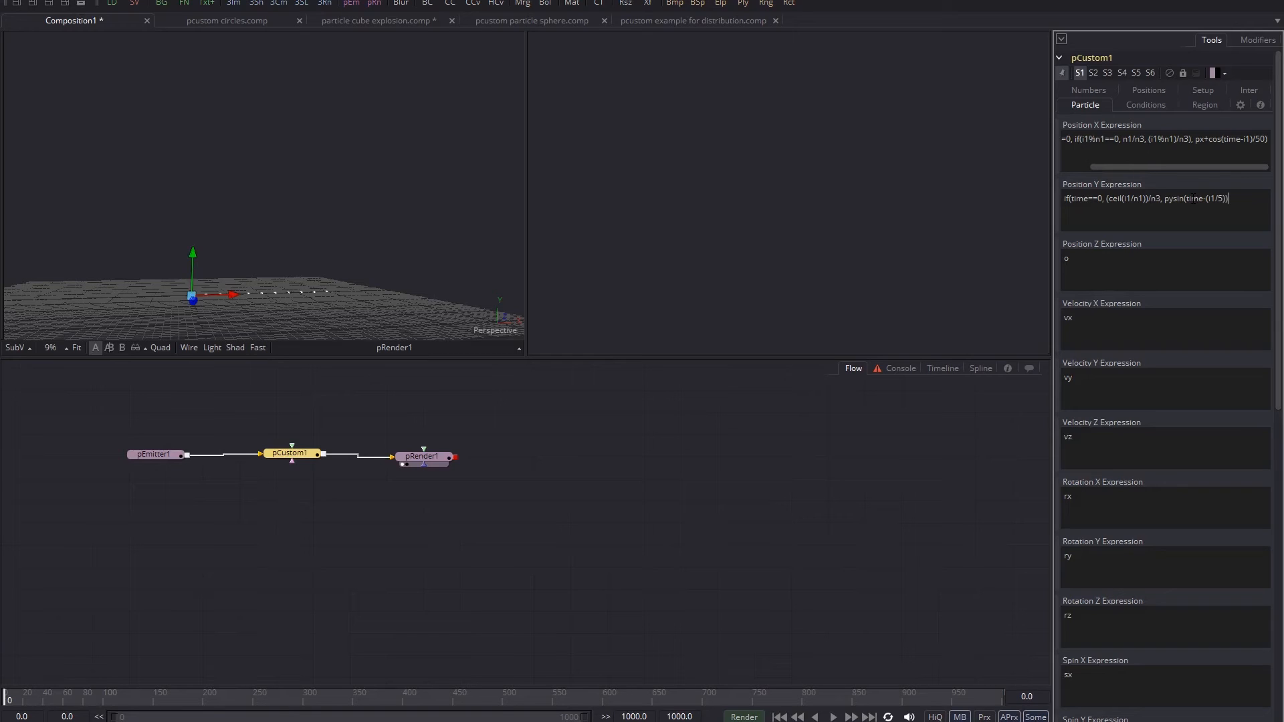
{"action": "type", "text": "/10"}
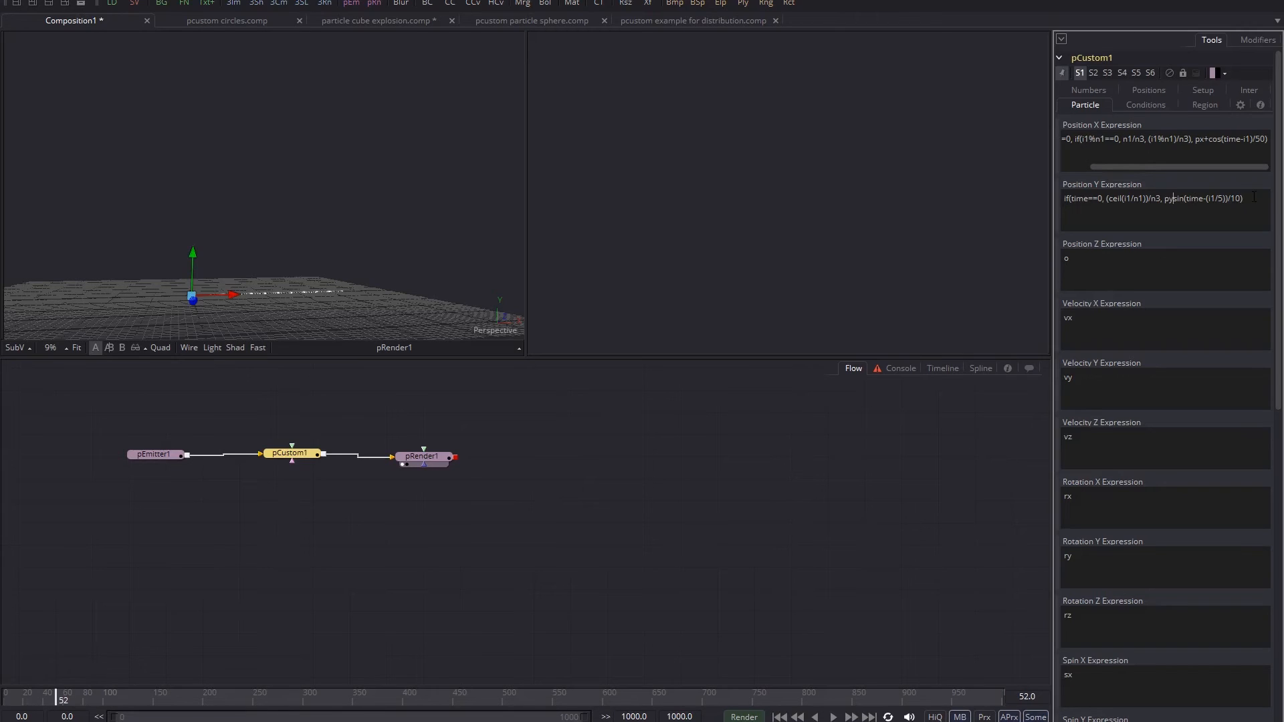
{"action": "left_click", "coordinate": [1174, 198]}
{"action": "type", "text": "+"}
{"action": "left_click", "coordinate": [828, 428]}
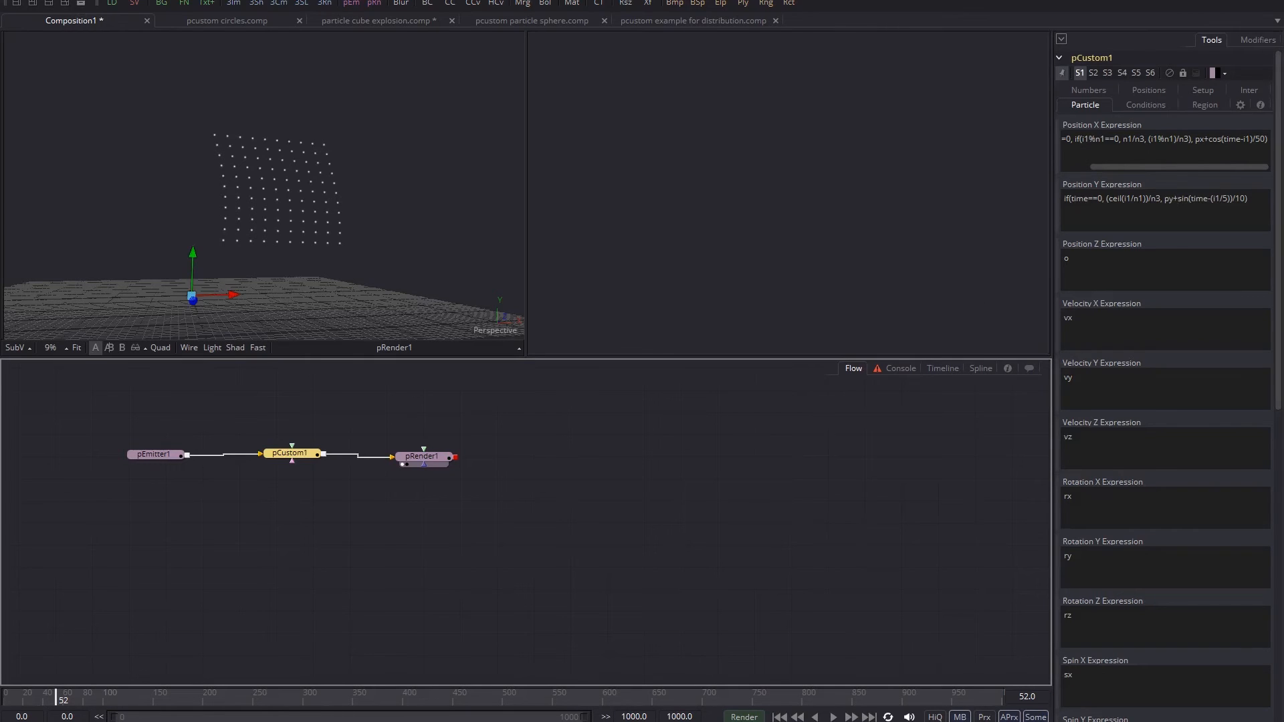
- Play the animation and examine the particle grid's X and Y movement from a wider 3D view
{"action": "left_click", "coordinate": [833, 717]}
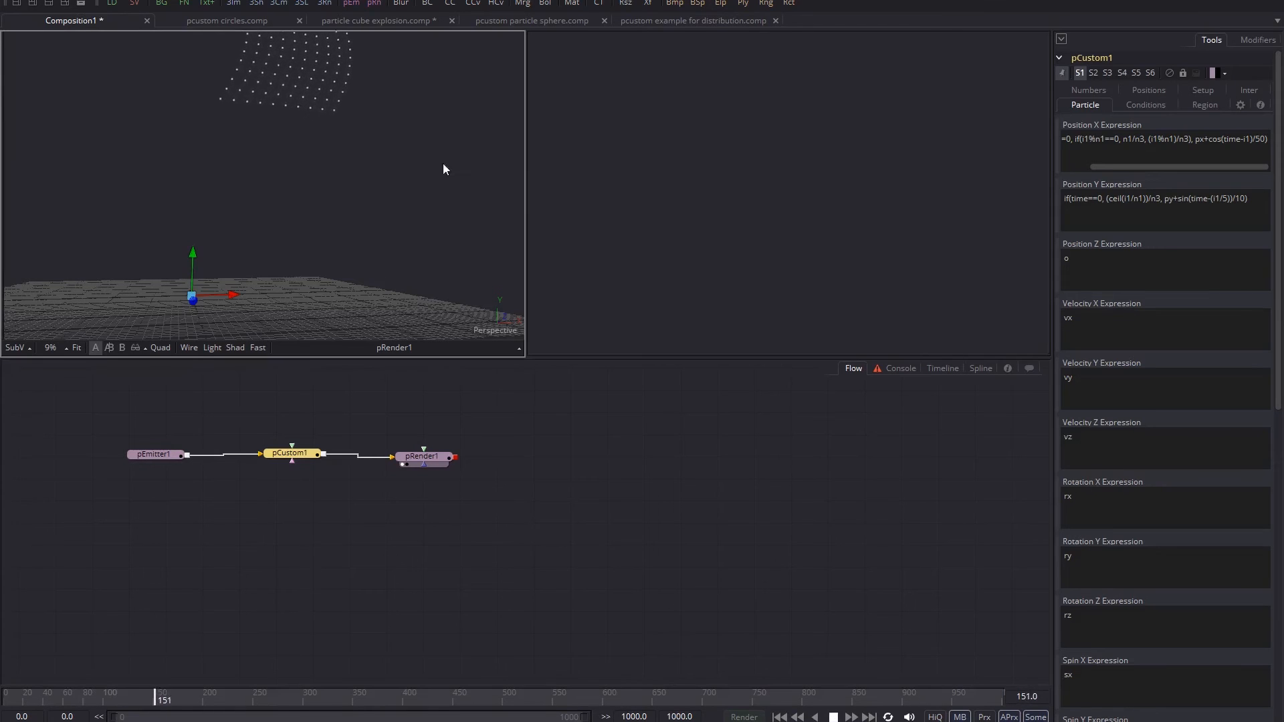
{"action": "left_click_drag", "start_coordinate": [442, 162], "coordinate": [443, 209]}
{"action": "scroll", "coordinate": [362, 127], "scroll_direction": "down", "scroll_amount": 5}
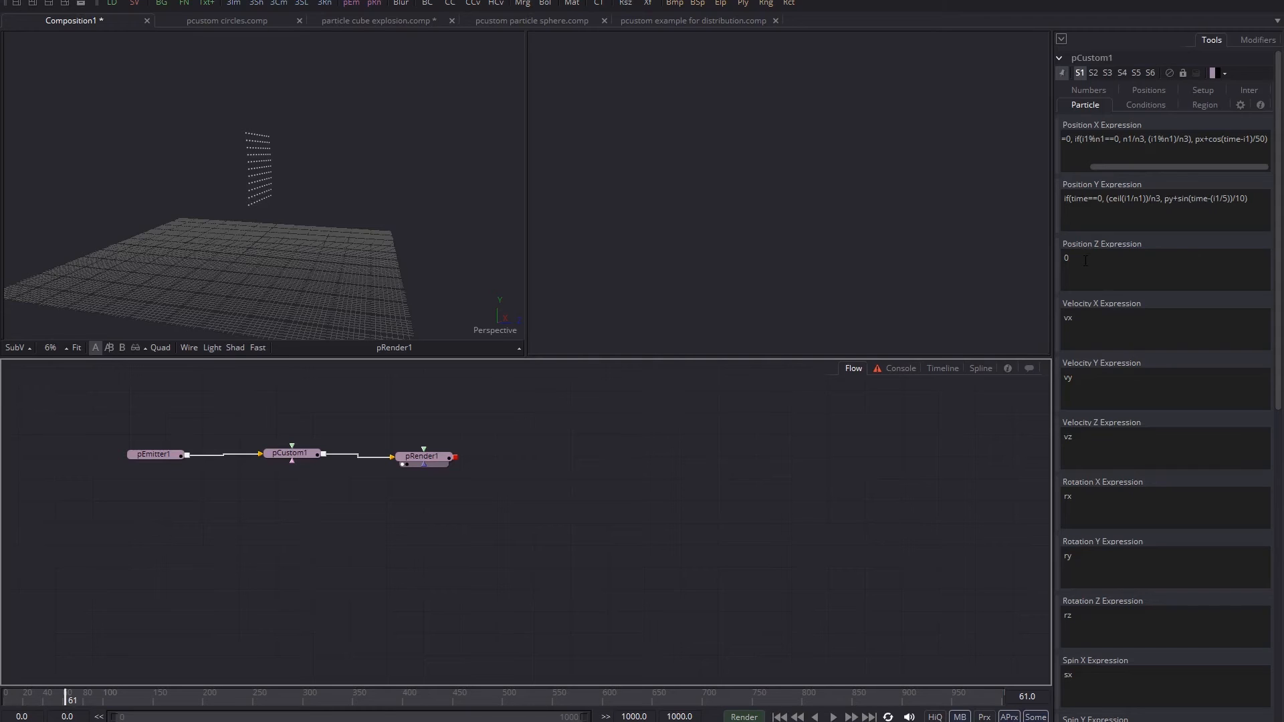
- Set the Position Z expression to sin((time*4-i1)) and return to the first frame
{"action": "double_click", "coordinate": [1085, 260]}
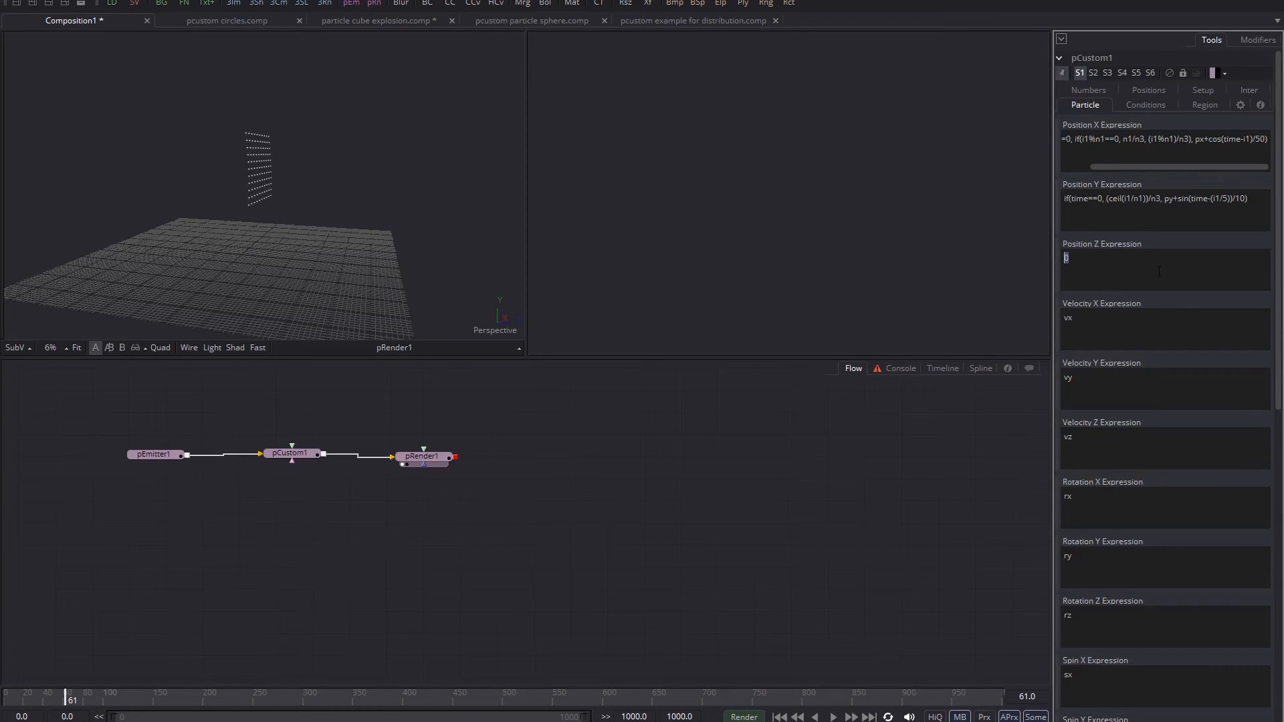
{"action": "type", "text": "sin((time*4-i1))"}
{"action": "left_click", "coordinate": [779, 717]}
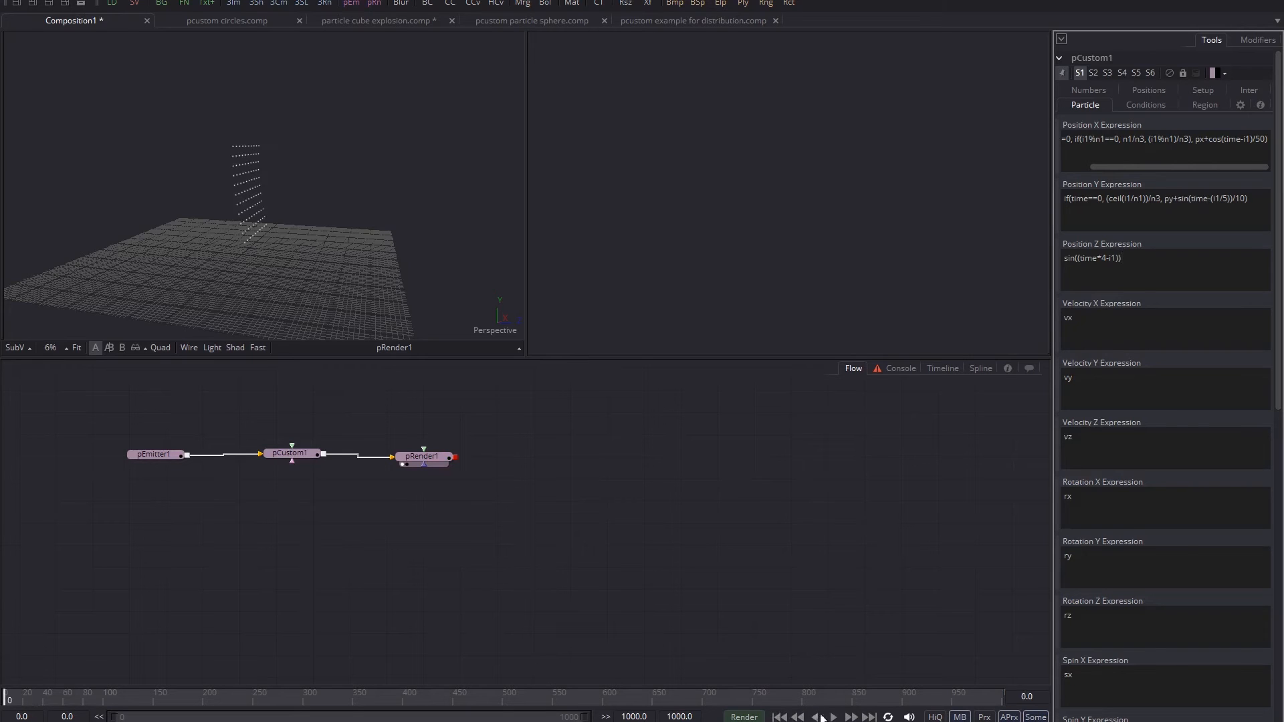
- Preview the current motion and set the Position Z expression to if(time==0, (ceil(i1/n1))/n3, pz+sin(time-(i1/5))/10)
{"action": "left_click", "coordinate": [833, 717]}
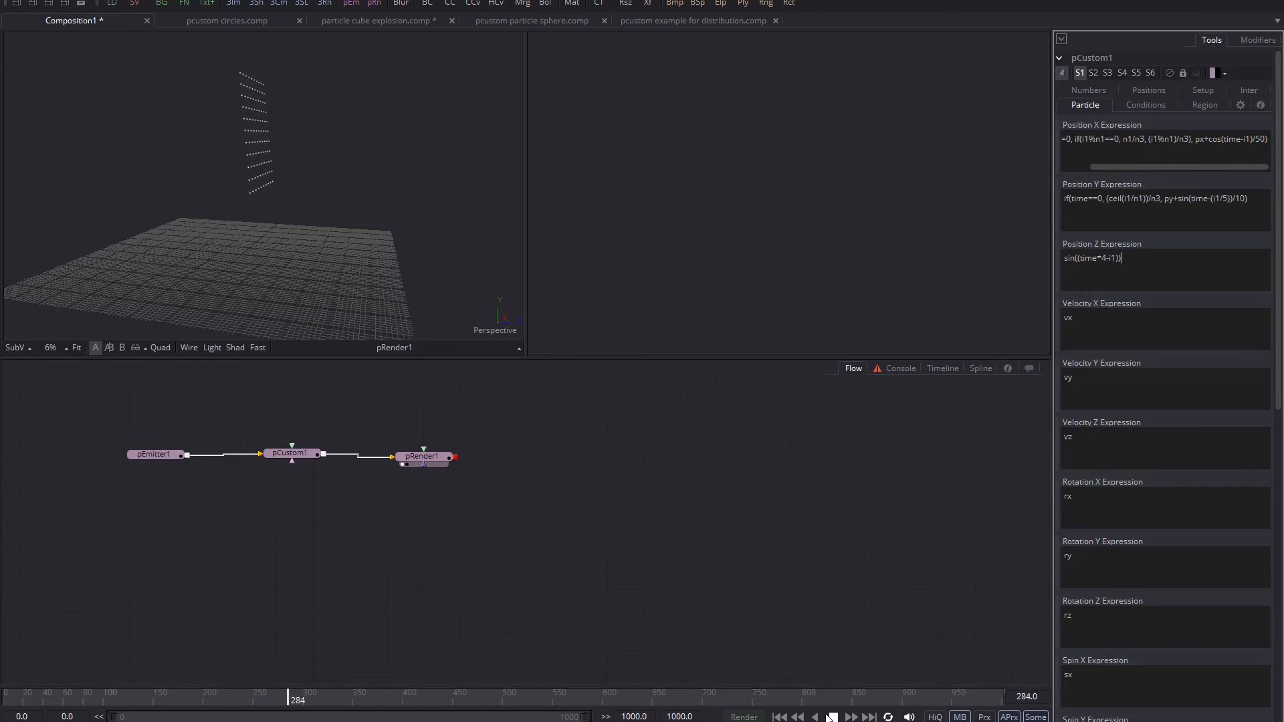
{"action": "left_click", "coordinate": [832, 717]}
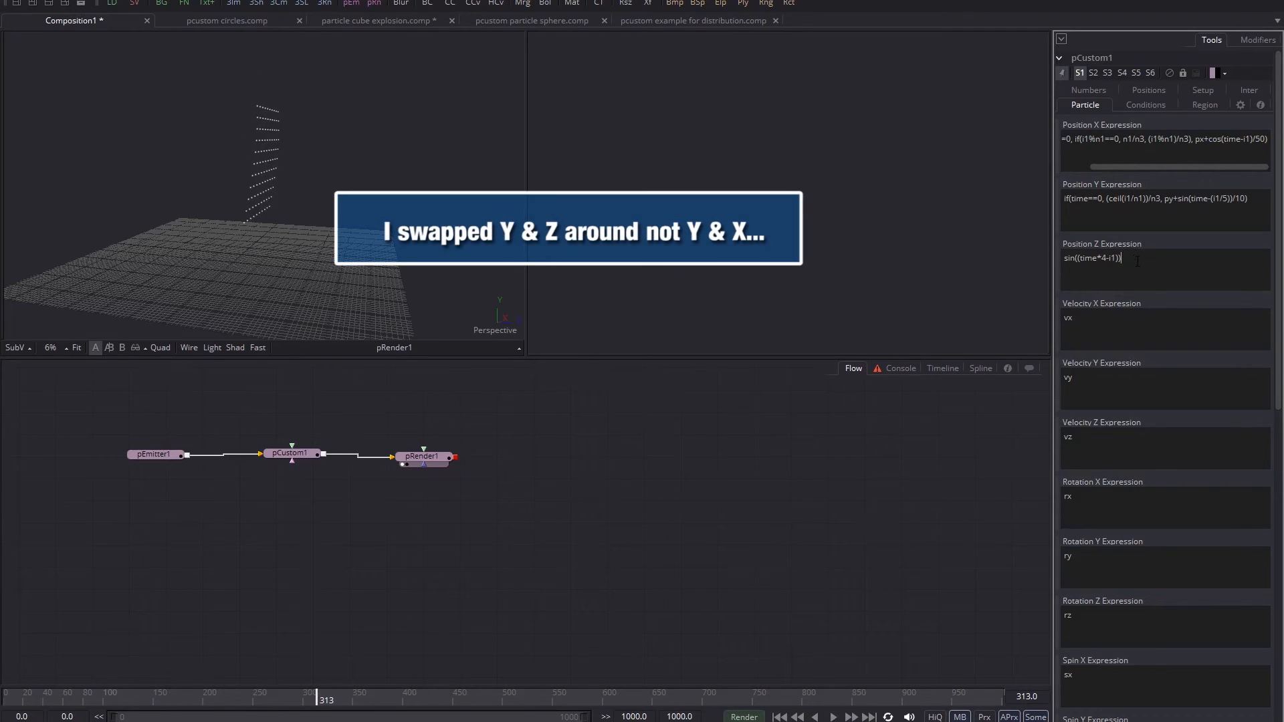
{"action": "triple_click", "coordinate": [1255, 198]}
{"action": "key", "text": "ctrl+c"}
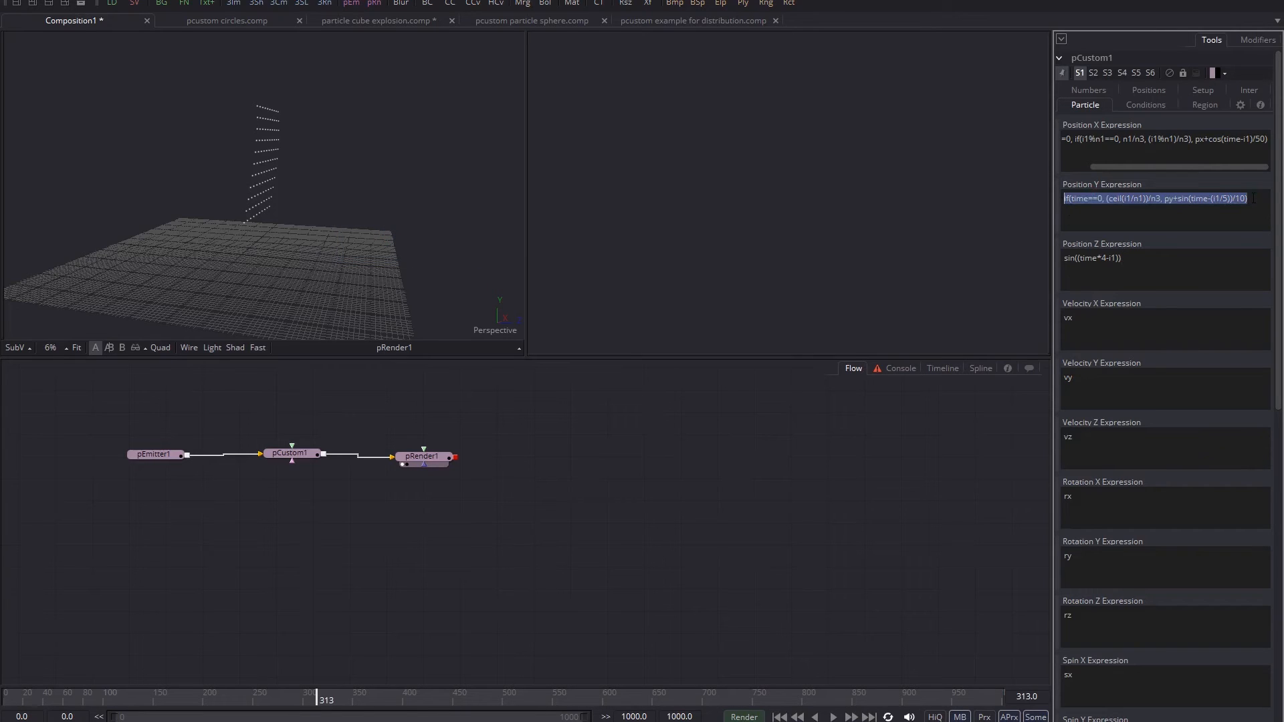
{"action": "left_click", "coordinate": [1174, 255]}
{"action": "key", "text": "ctrl+a"}
{"action": "key", "text": "ctrl+v"}
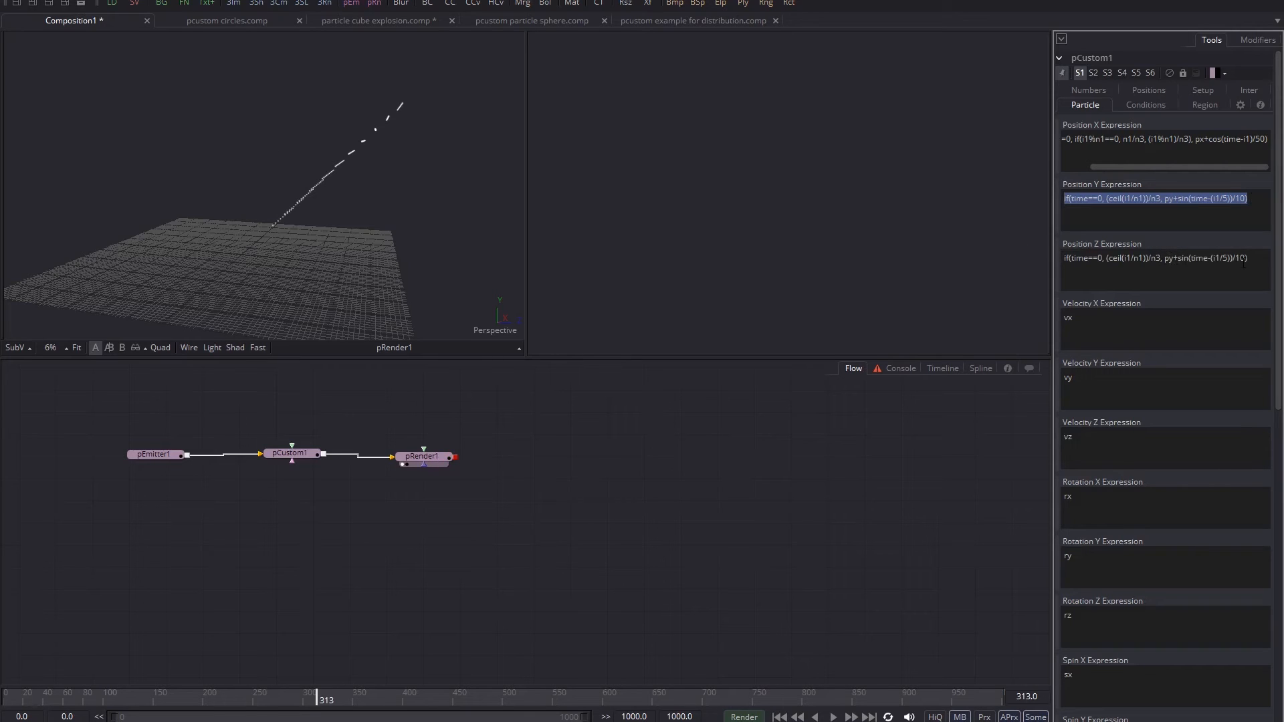
{"action": "key", "text": "BackSpace"}
{"action": "type", "text": "z"}
- Replace pCustom1's Position Y expression with sin((time*4-i1))
{"action": "left_click", "coordinate": [1259, 200]}
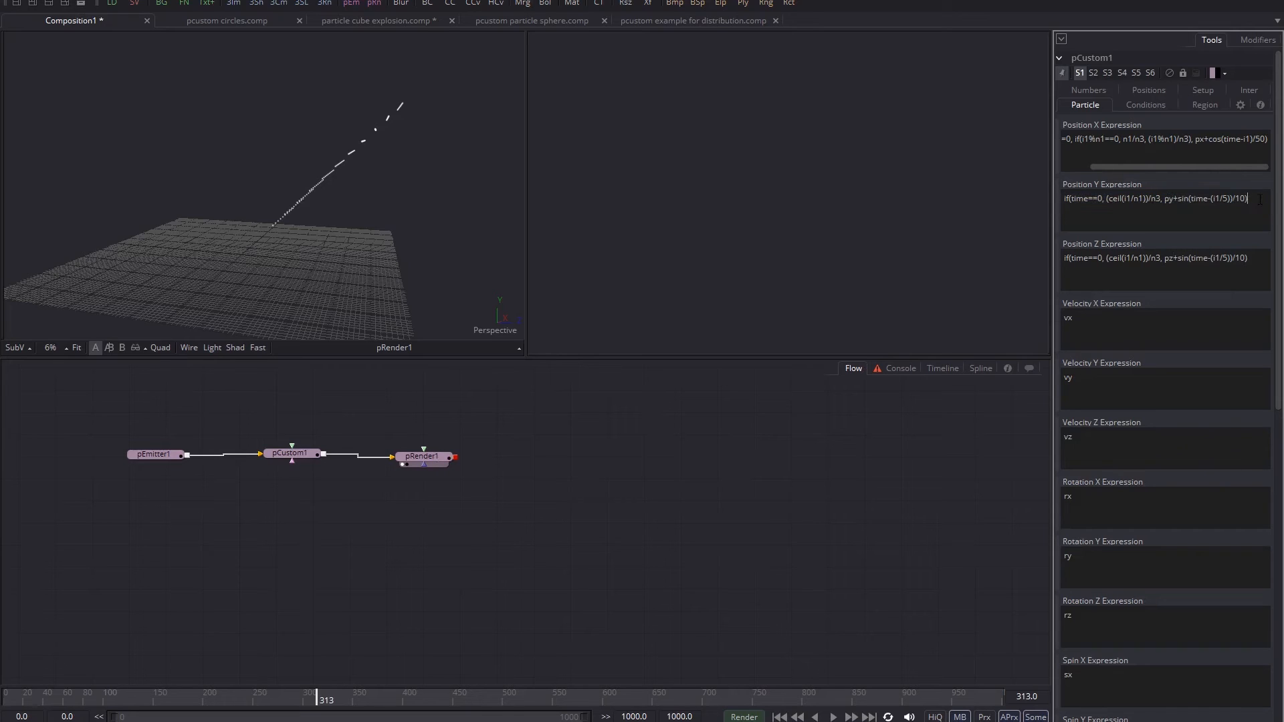
{"action": "key", "text": "ctrl+a"}
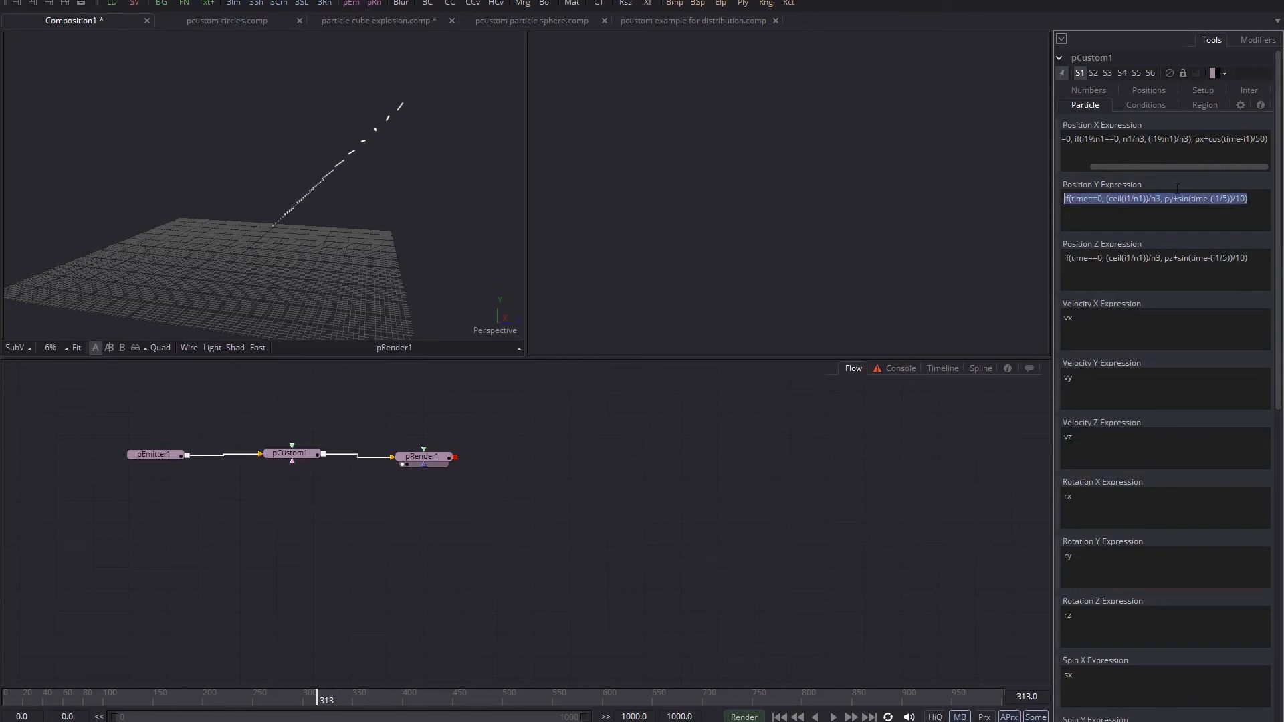
{"action": "type", "text": "sin"}
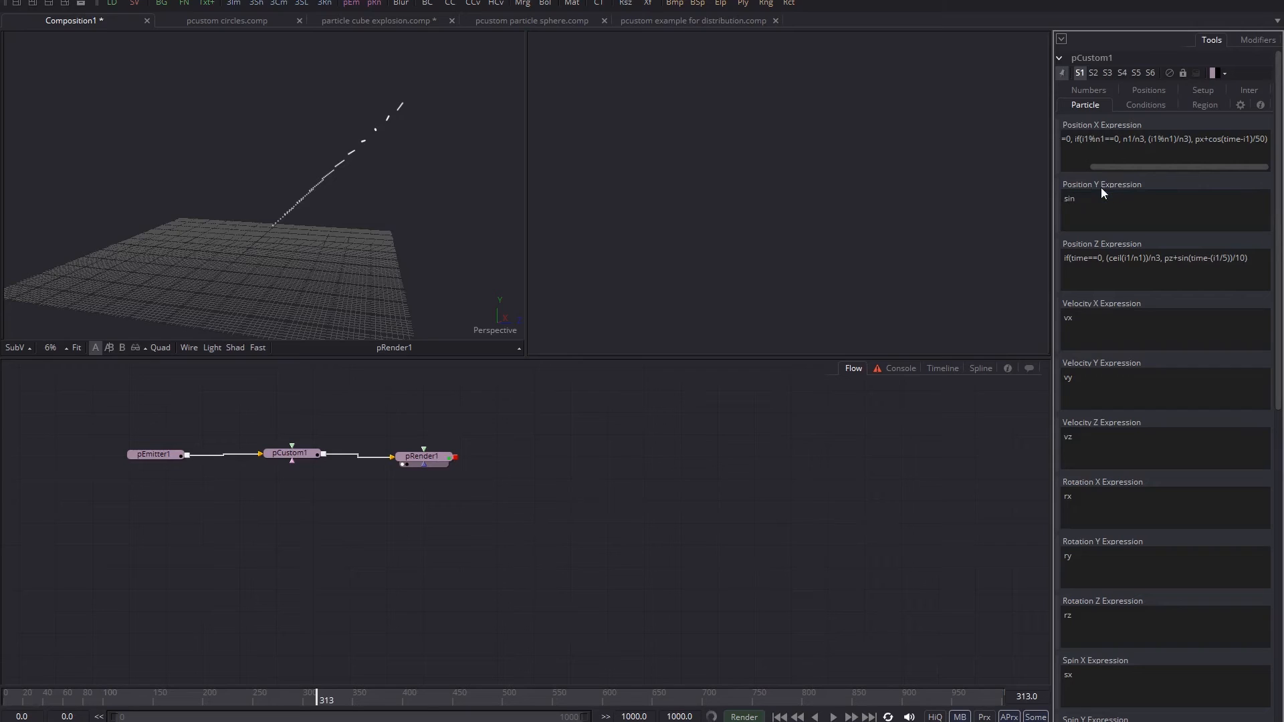
{"action": "type", "text": "((time*4-i1))"}
{"action": "left_click", "coordinate": [925, 415]}
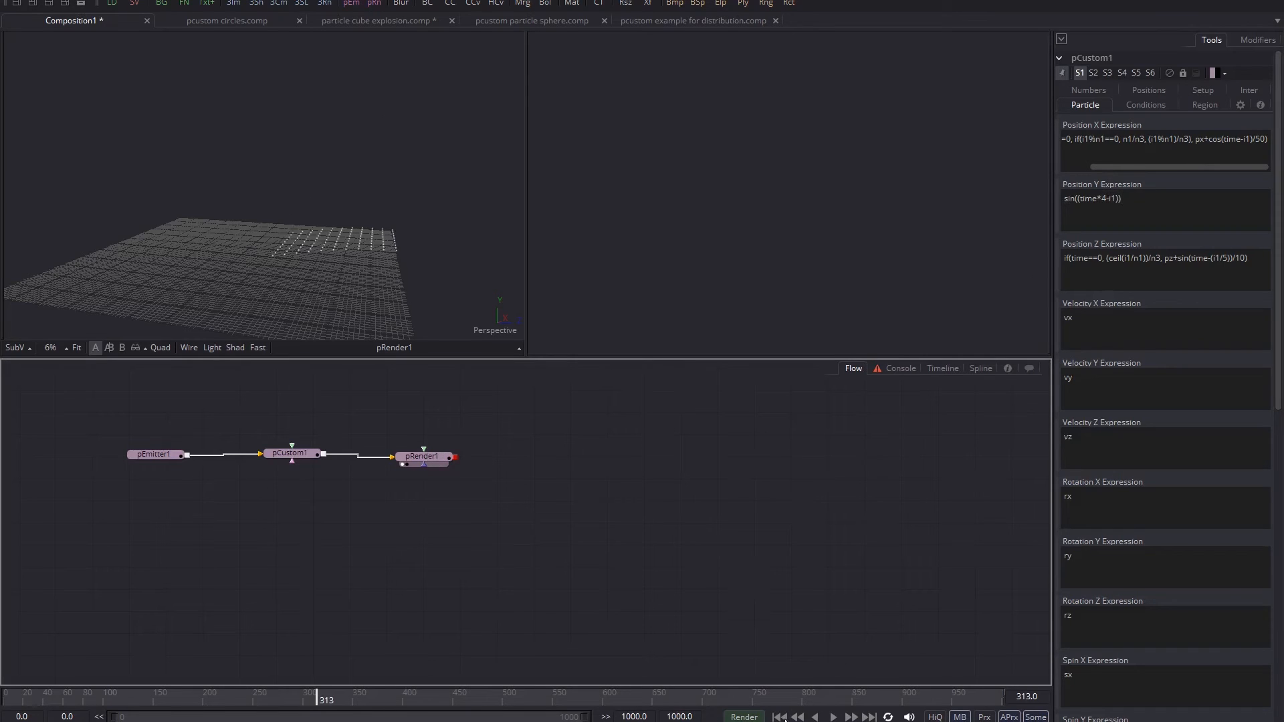
- Play the animation from the first frame and examine the flat grid's wave motion from a lower 3D angle
{"action": "left_click", "coordinate": [780, 717]}
{"action": "left_click", "coordinate": [832, 717]}
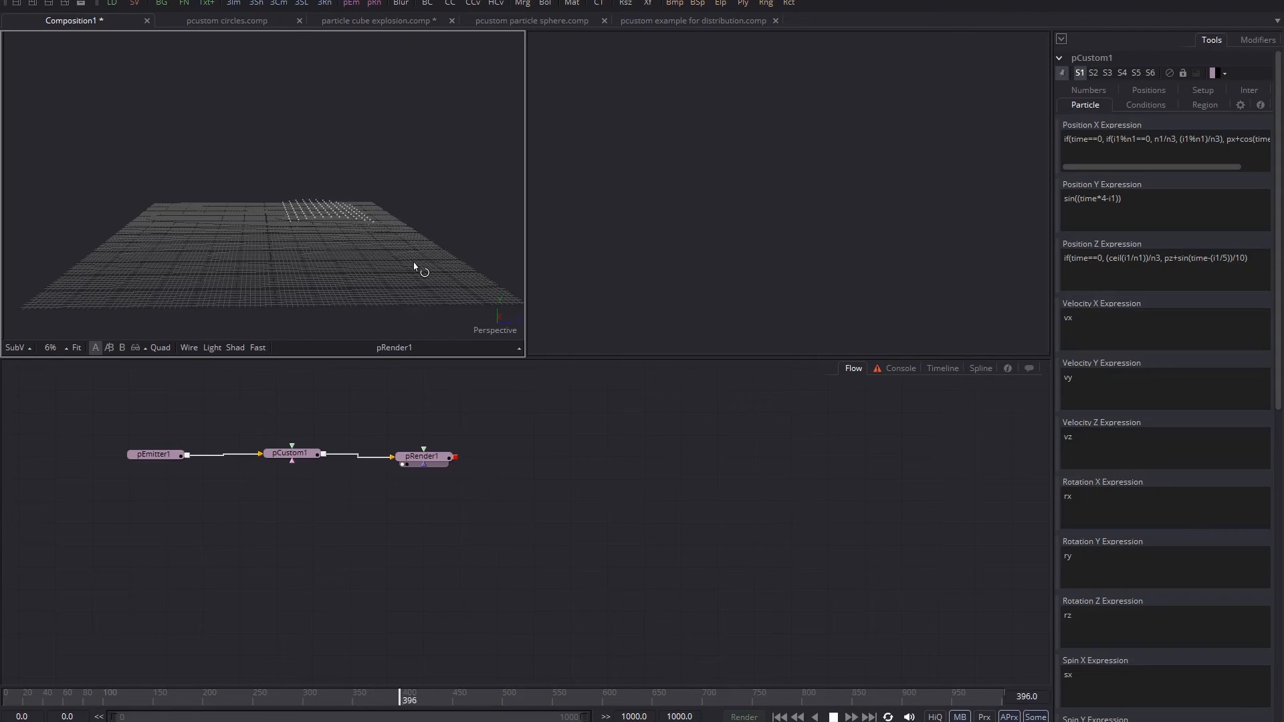
{"action": "key", "text": "space"}
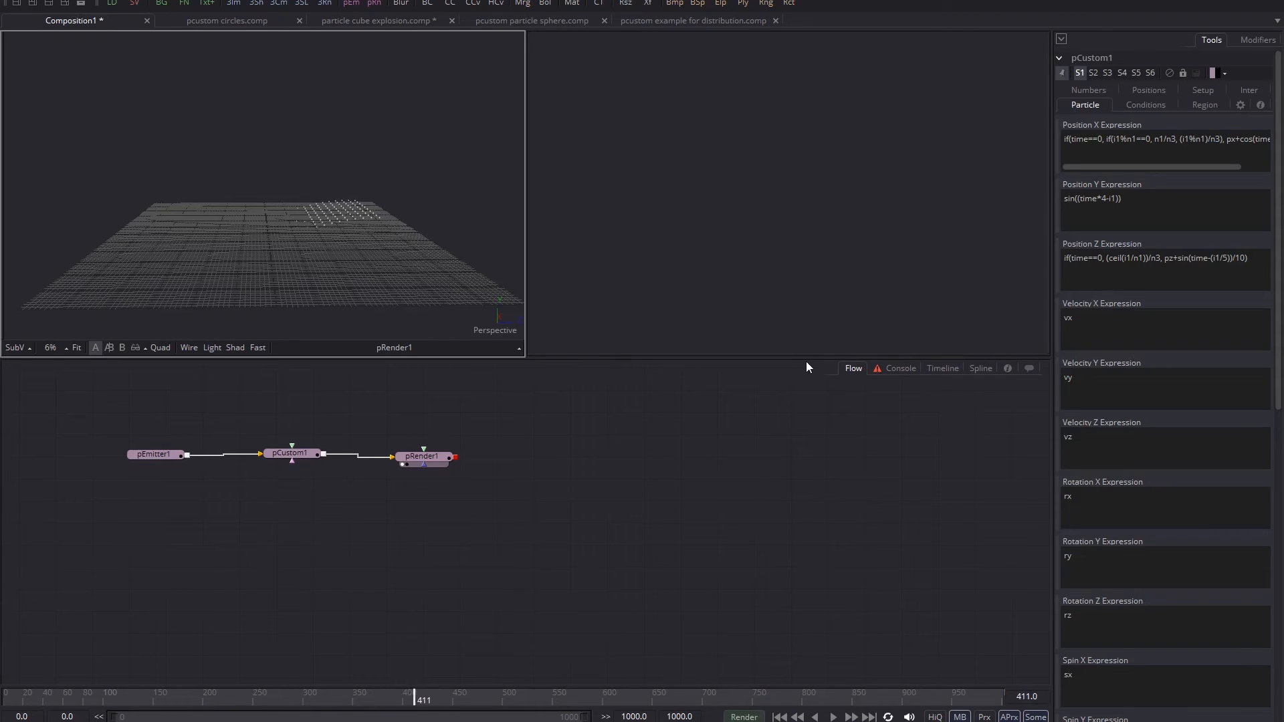
- Set the grid's height control on pCustom1 to 20 and preview the animation
{"action": "left_click", "coordinate": [1085, 89]}
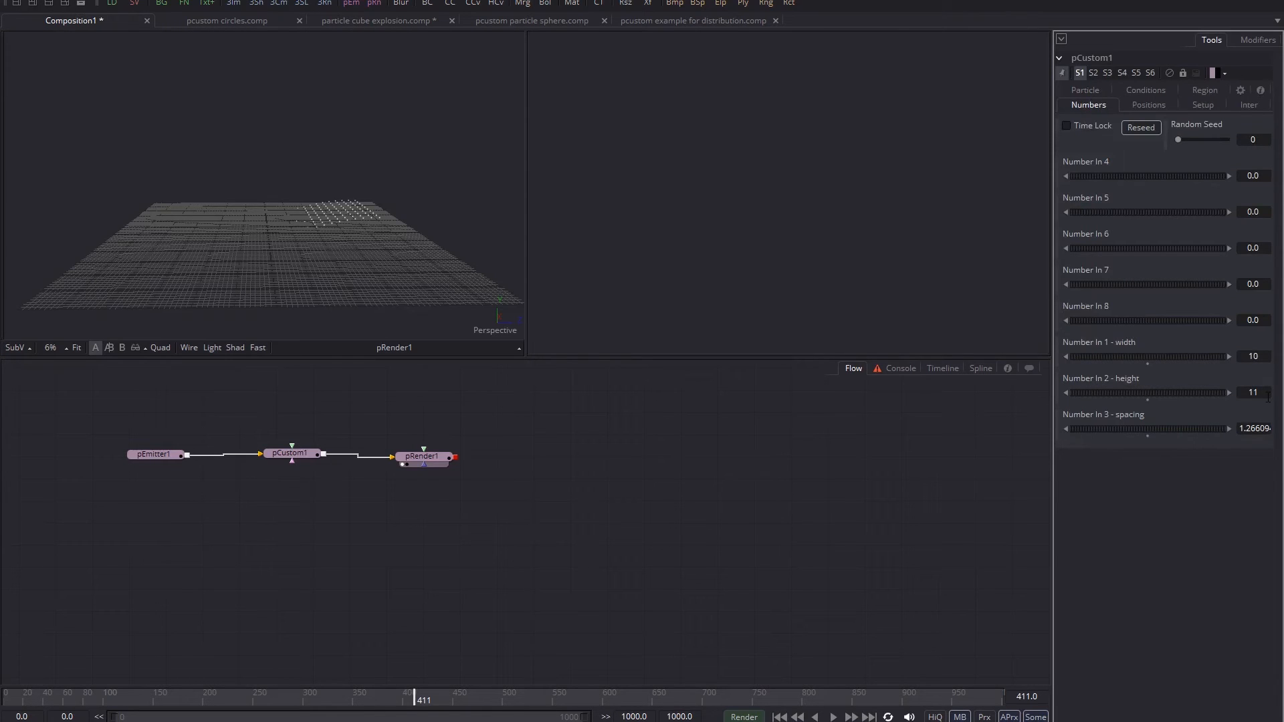
{"action": "left_click", "coordinate": [1253, 392]}
{"action": "key", "text": "Return"}
{"action": "left_click", "coordinate": [834, 718]}
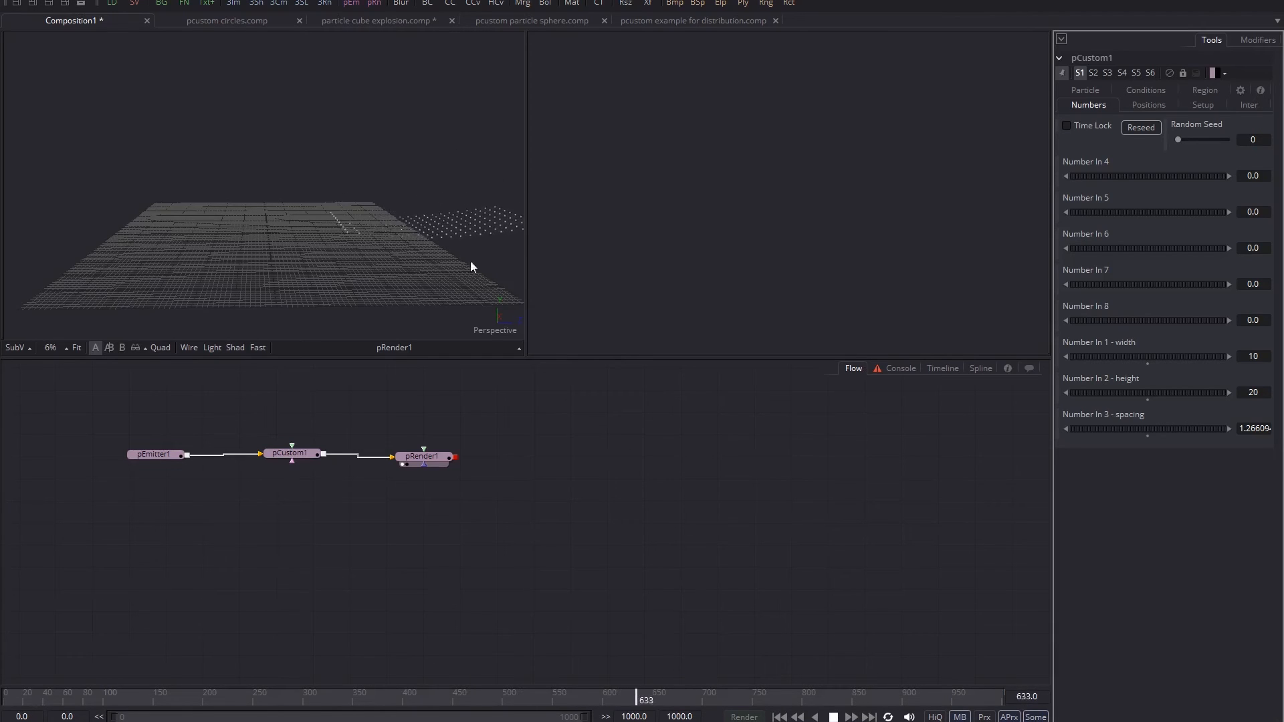
{"action": "key", "text": "space"}
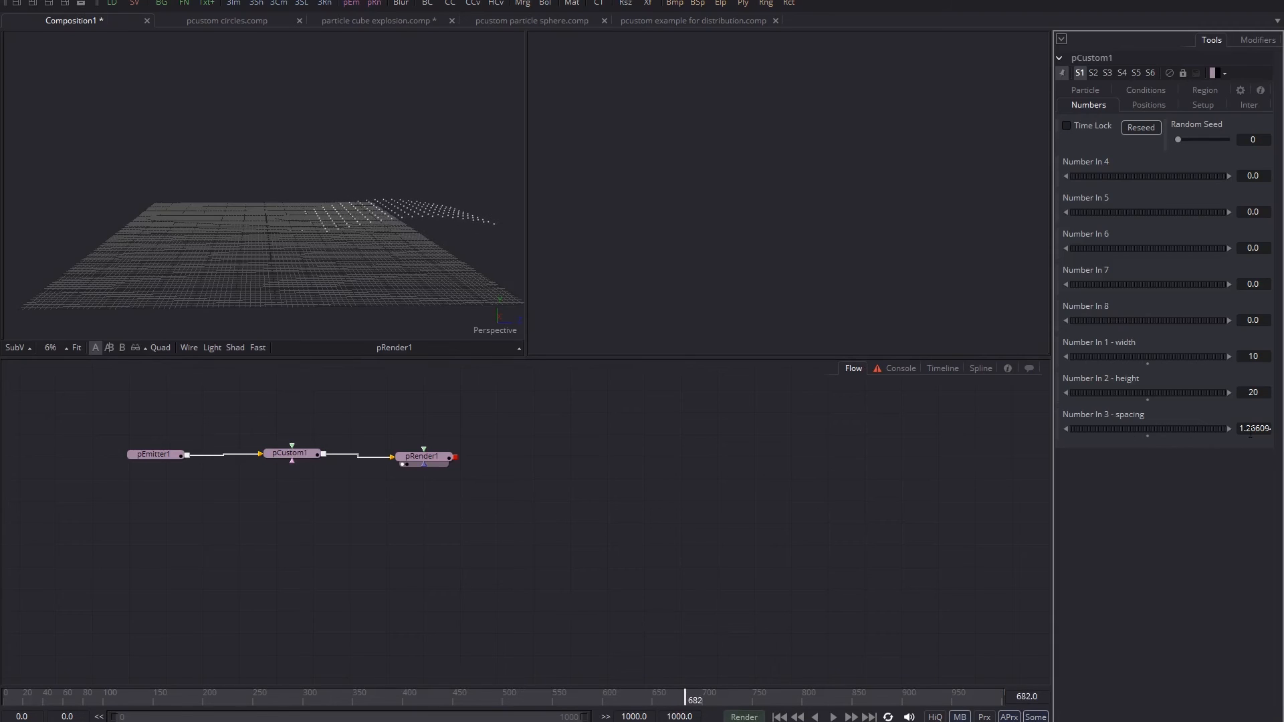
- Set the grid's spacing control to 3 and return to the first frame
{"action": "left_click", "coordinate": [1263, 429]}
{"action": "type", "text": "3"}
{"action": "key", "text": "Return"}
{"action": "left_click", "coordinate": [779, 717]}
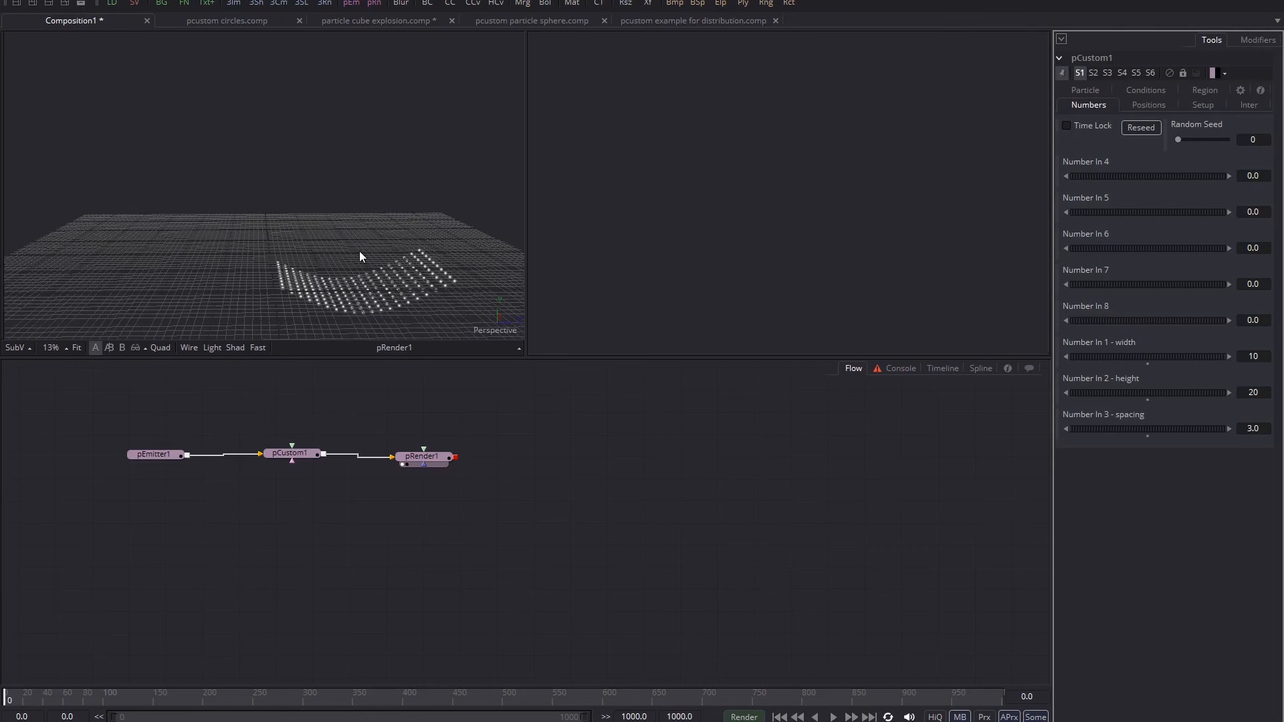
- Play the animation and examine the waving particle sheet from several 3D angles and closer up
{"action": "left_click_drag", "start_coordinate": [359, 251], "coordinate": [389, 214]}
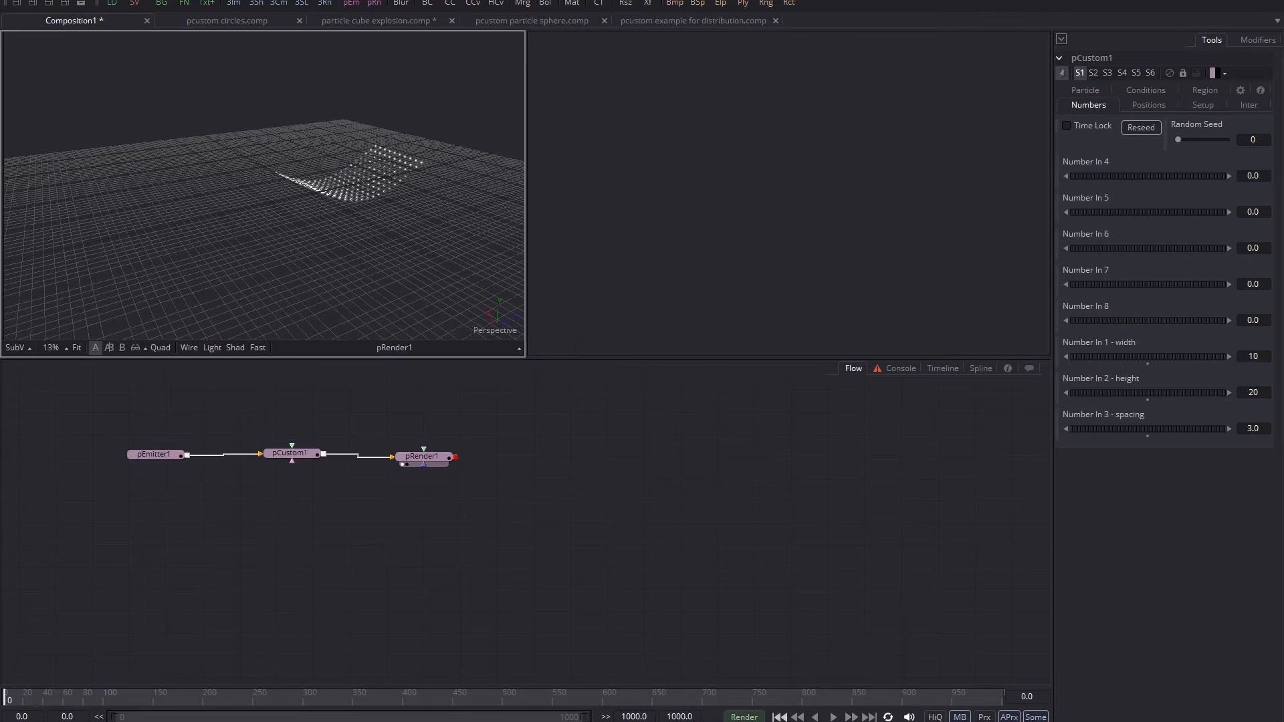
{"action": "left_click", "coordinate": [832, 717]}
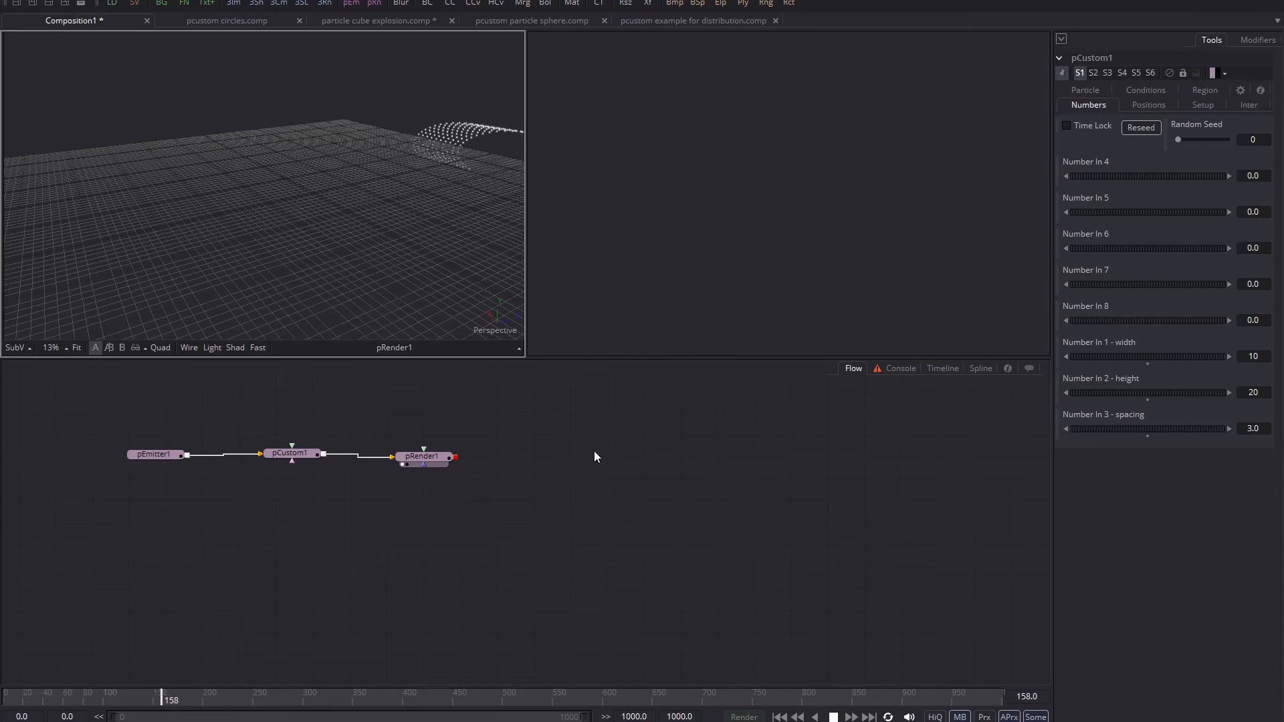
{"action": "left_click_drag", "start_coordinate": [403, 273], "coordinate": [320, 270]}
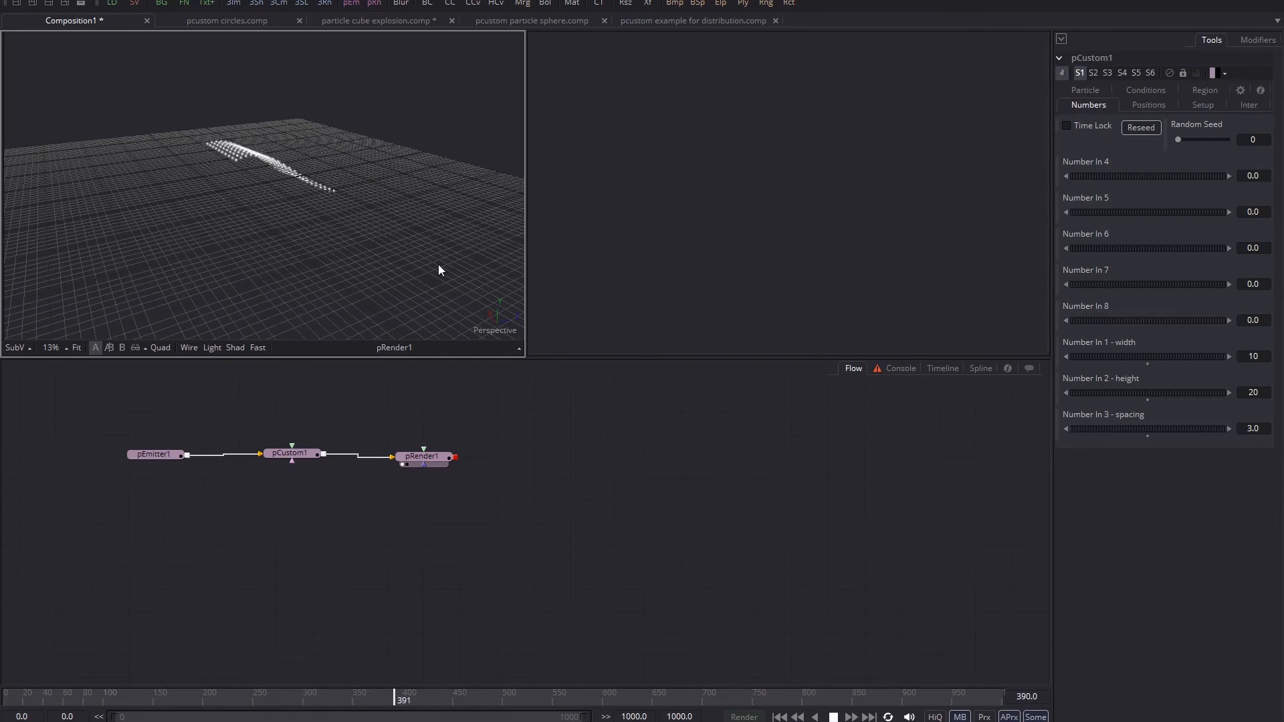
{"action": "left_click_drag", "start_coordinate": [439, 264], "coordinate": [548, 289]}
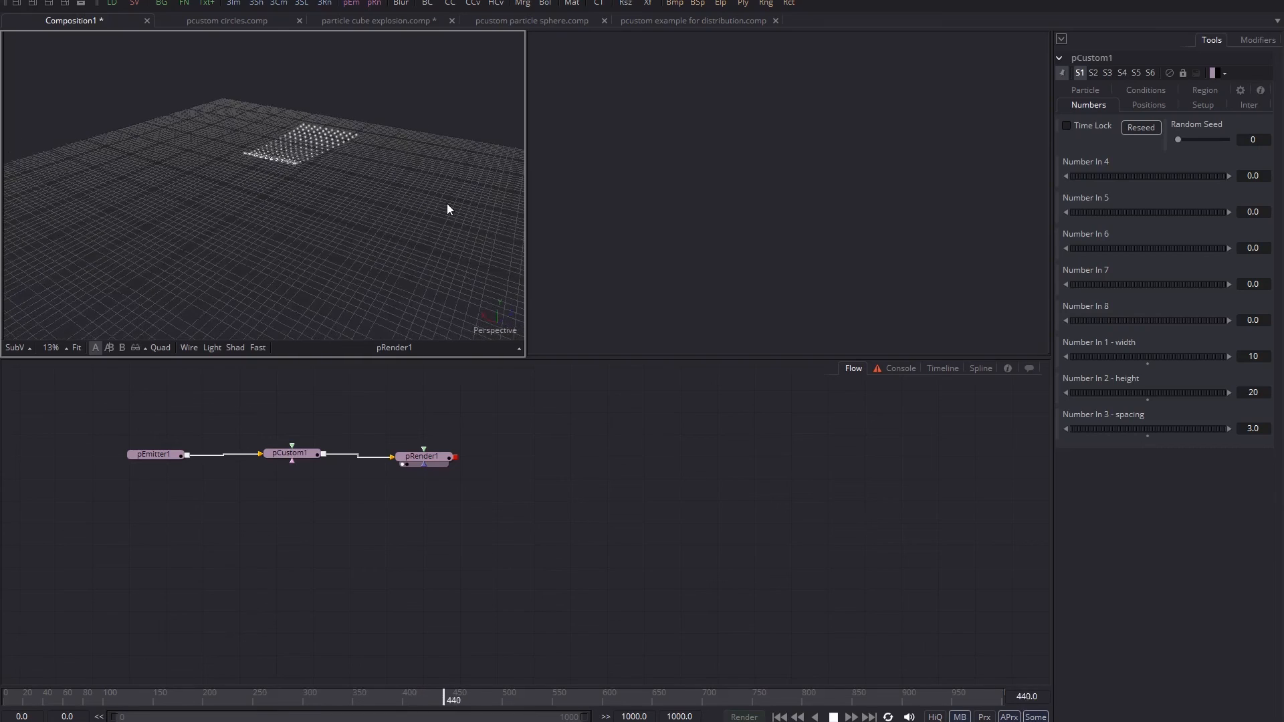
{"action": "left_click_drag", "start_coordinate": [447, 204], "coordinate": [303, 272]}
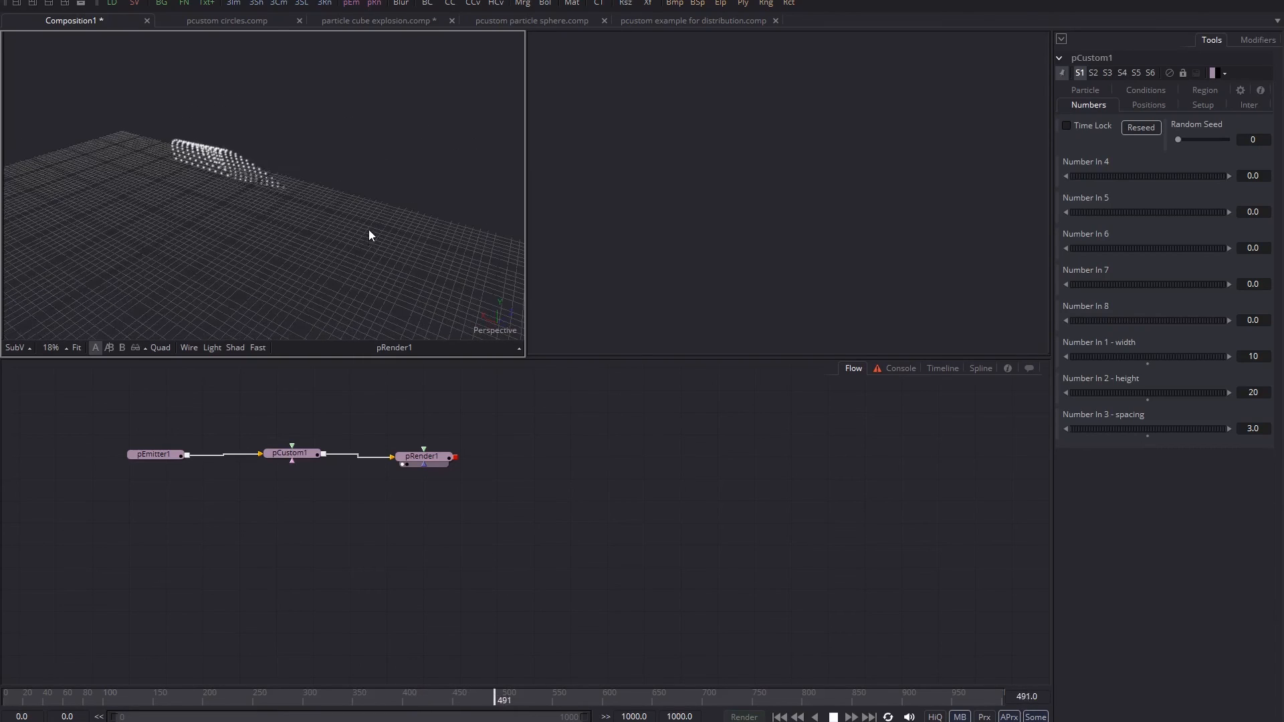
{"action": "left_click_drag", "start_coordinate": [369, 234], "coordinate": [267, 295]}
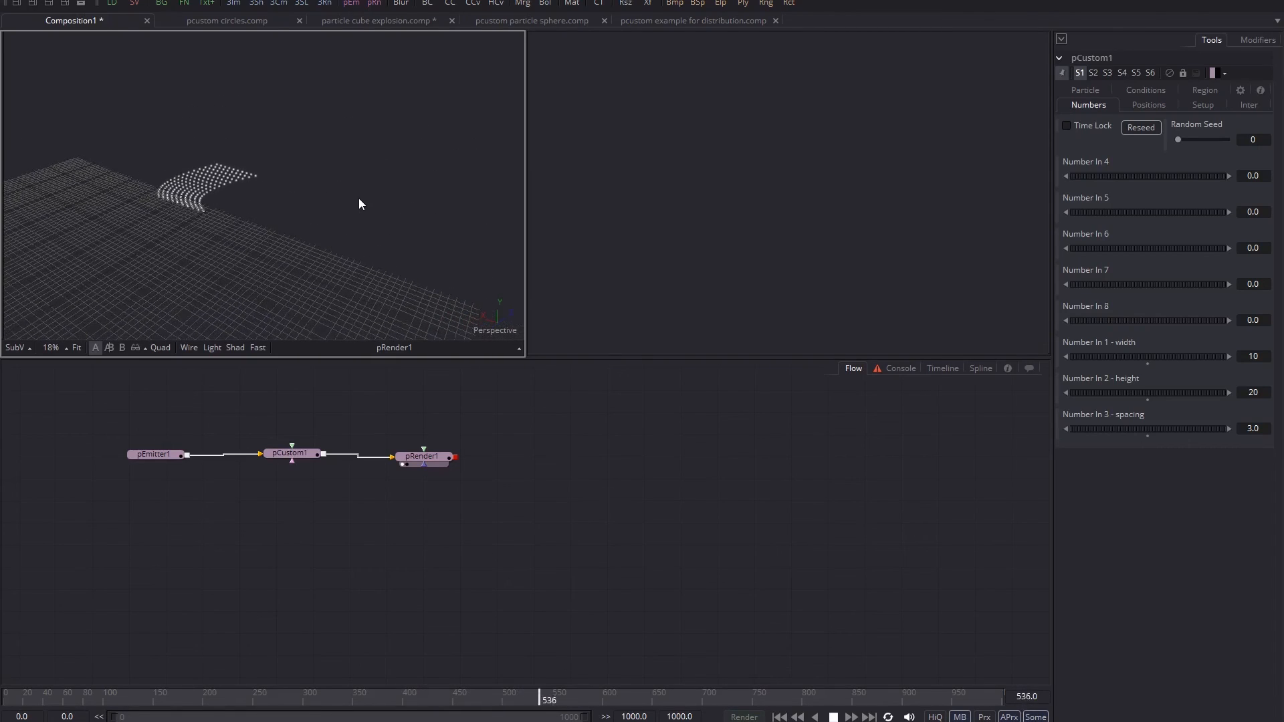
{"action": "scroll", "coordinate": [246, 206], "scroll_direction": "up", "scroll_amount": 1}
{"action": "scroll", "coordinate": [254, 214], "scroll_direction": "up", "scroll_amount": 1}
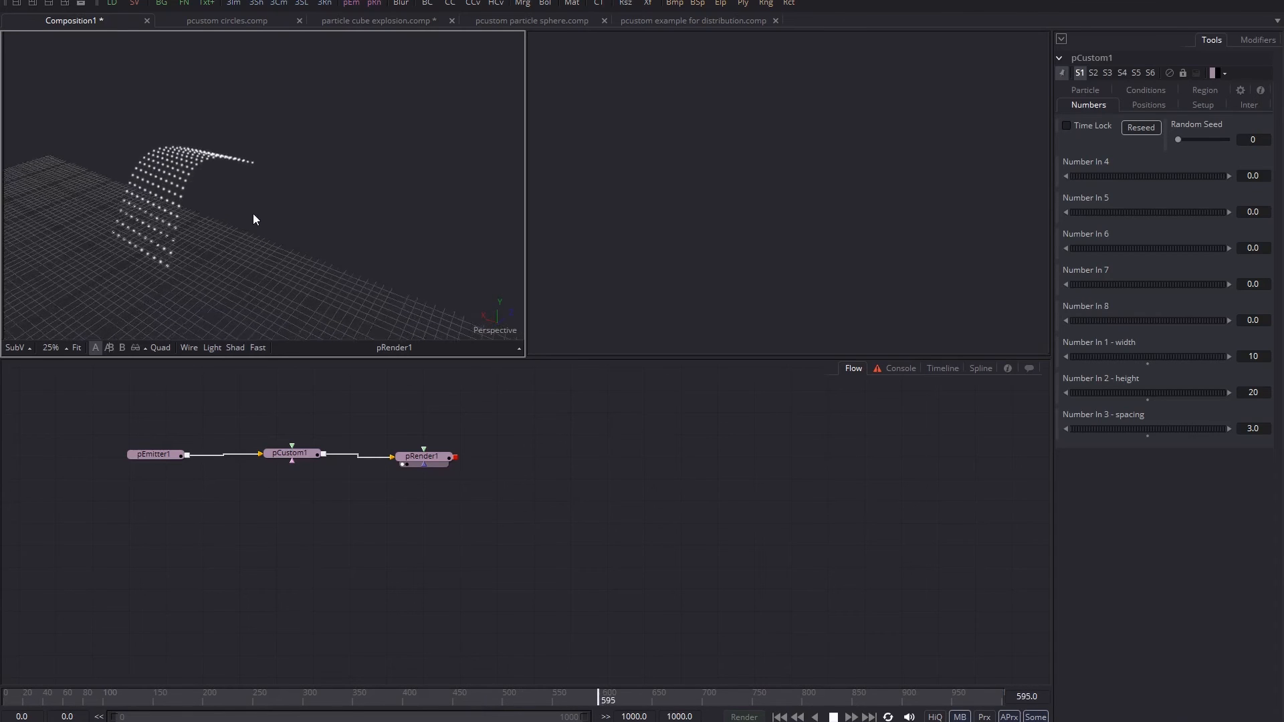
{"action": "left_click_drag", "start_coordinate": [253, 214], "coordinate": [295, 231]}
{"action": "key", "text": "space"}
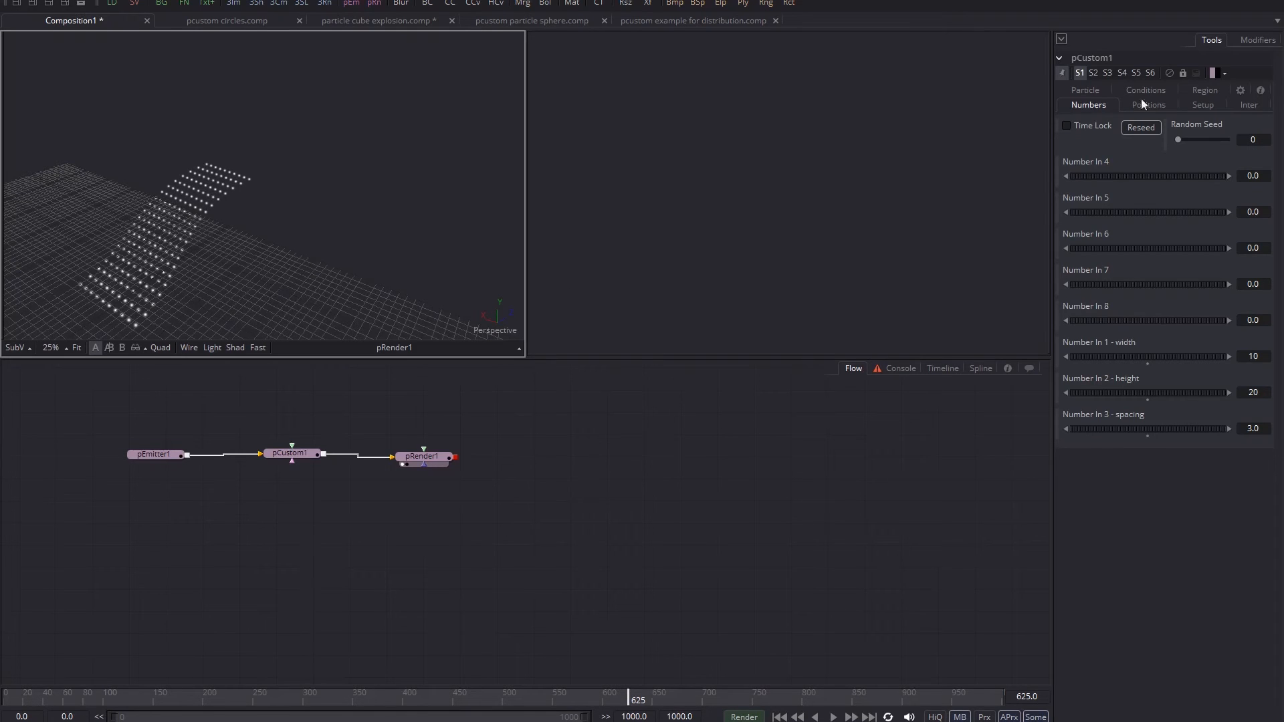
- Set pCustom1's Red Expression to i1/200+py
{"action": "left_click", "coordinate": [1084, 91]}
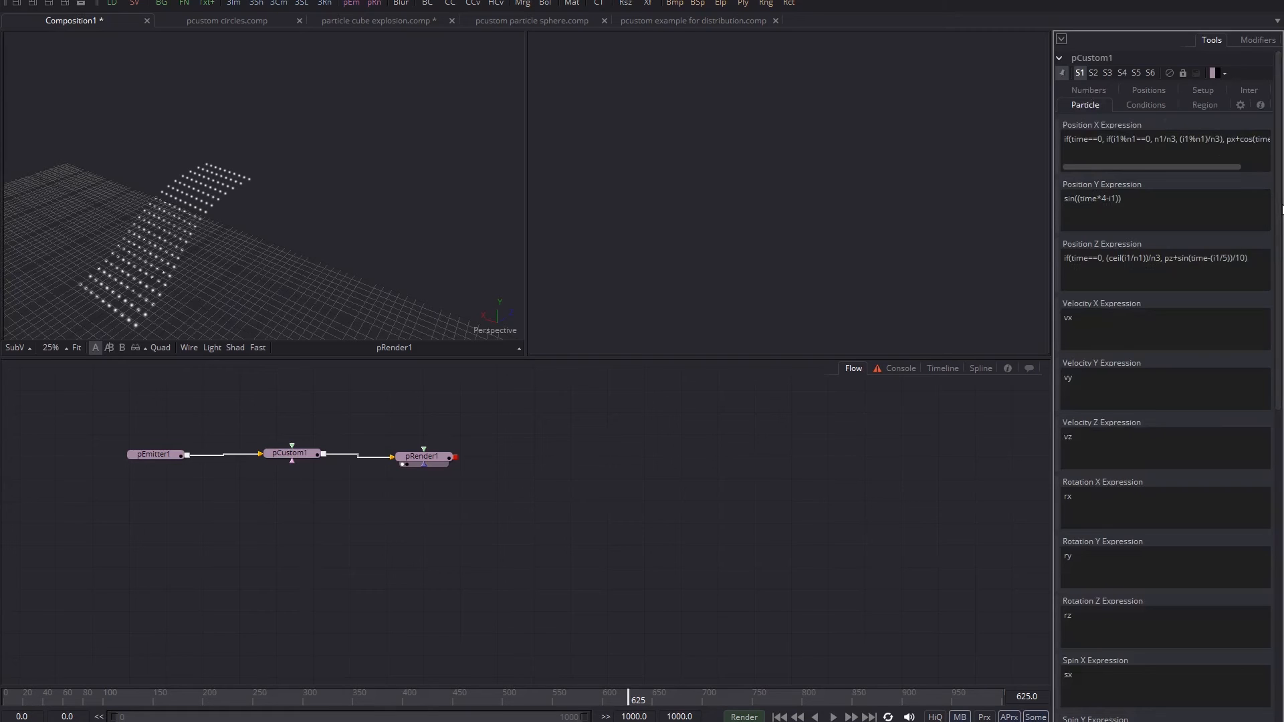
{"action": "left_click_drag", "start_coordinate": [1280, 210], "coordinate": [1269, 459]}
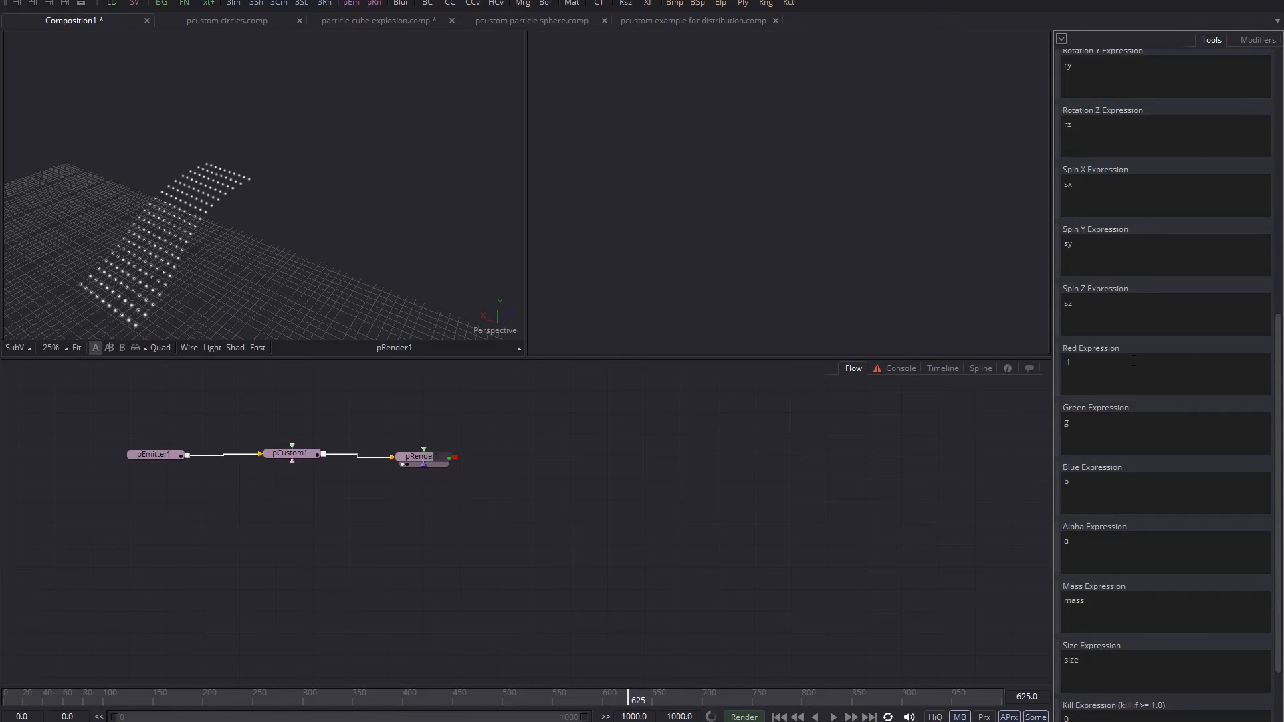
{"action": "type", "text": "/200+"}
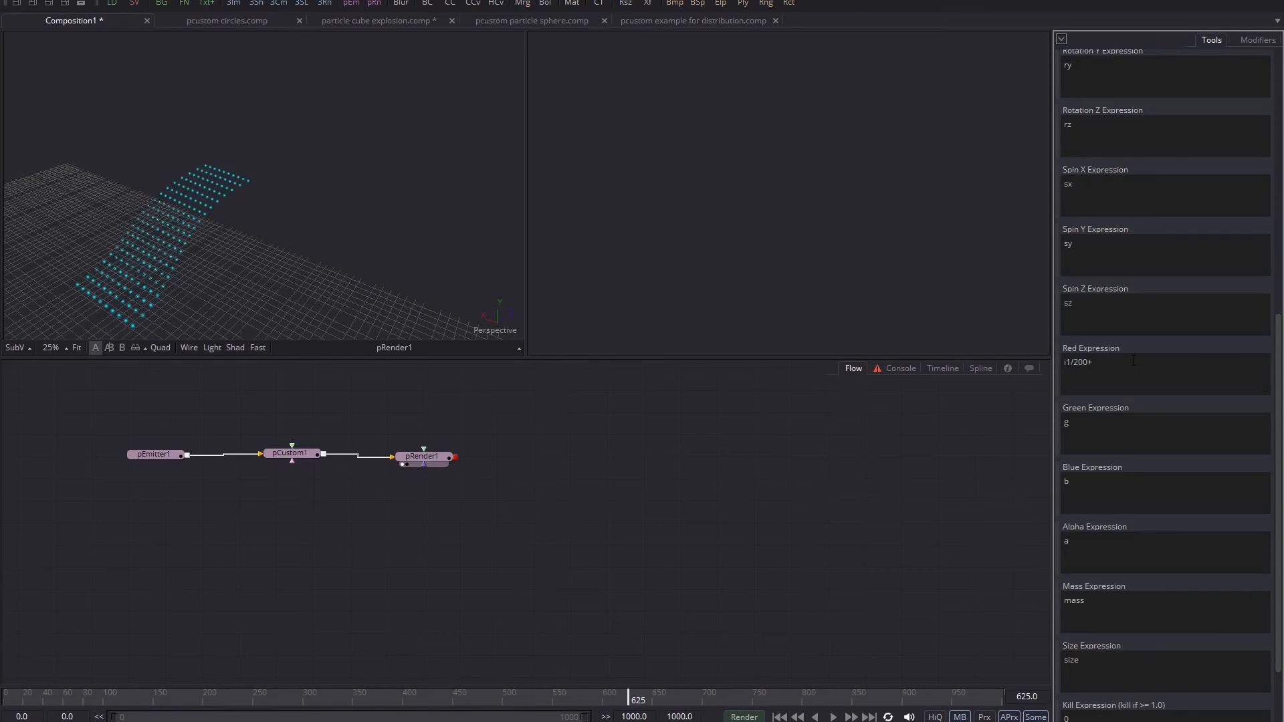
{"action": "type", "text": "py"}
- Play the animation from the first frame and examine how the particle colours change with the wave
{"action": "left_click", "coordinate": [779, 717]}
{"action": "left_click", "coordinate": [833, 717]}
{"action": "left_click_drag", "start_coordinate": [427, 236], "coordinate": [563, 172]}
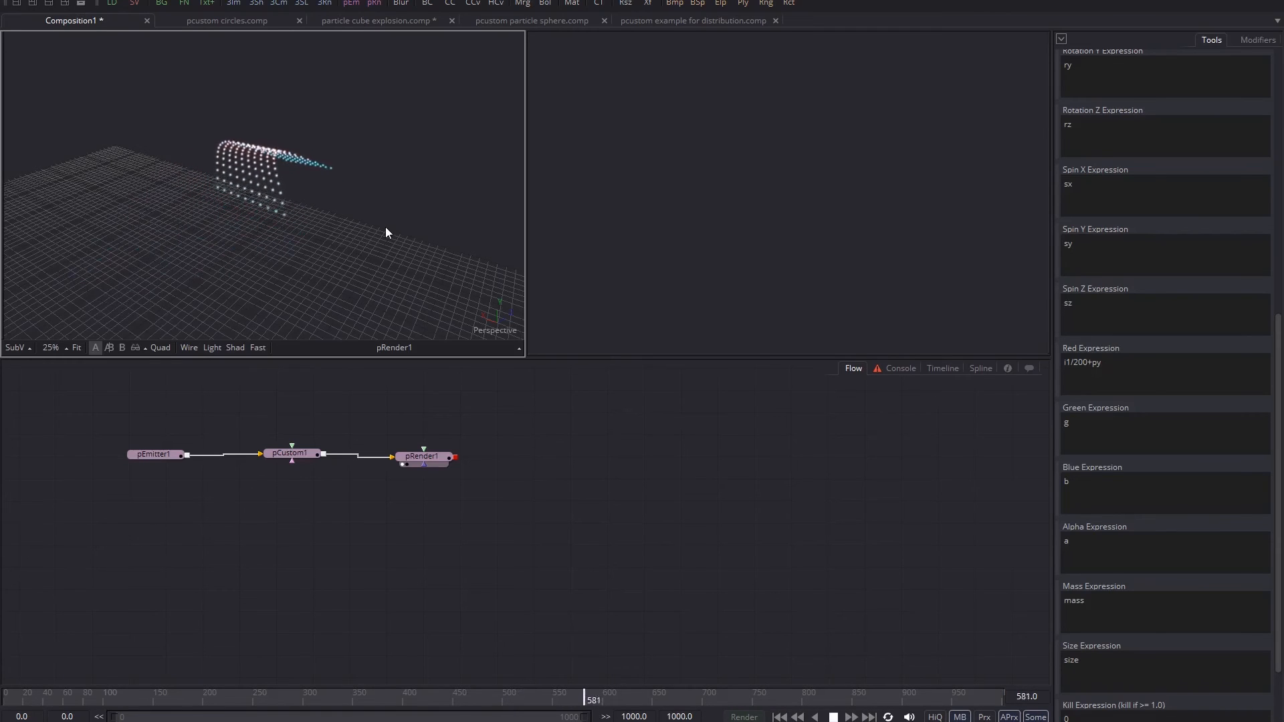
{"action": "key", "text": "space"}
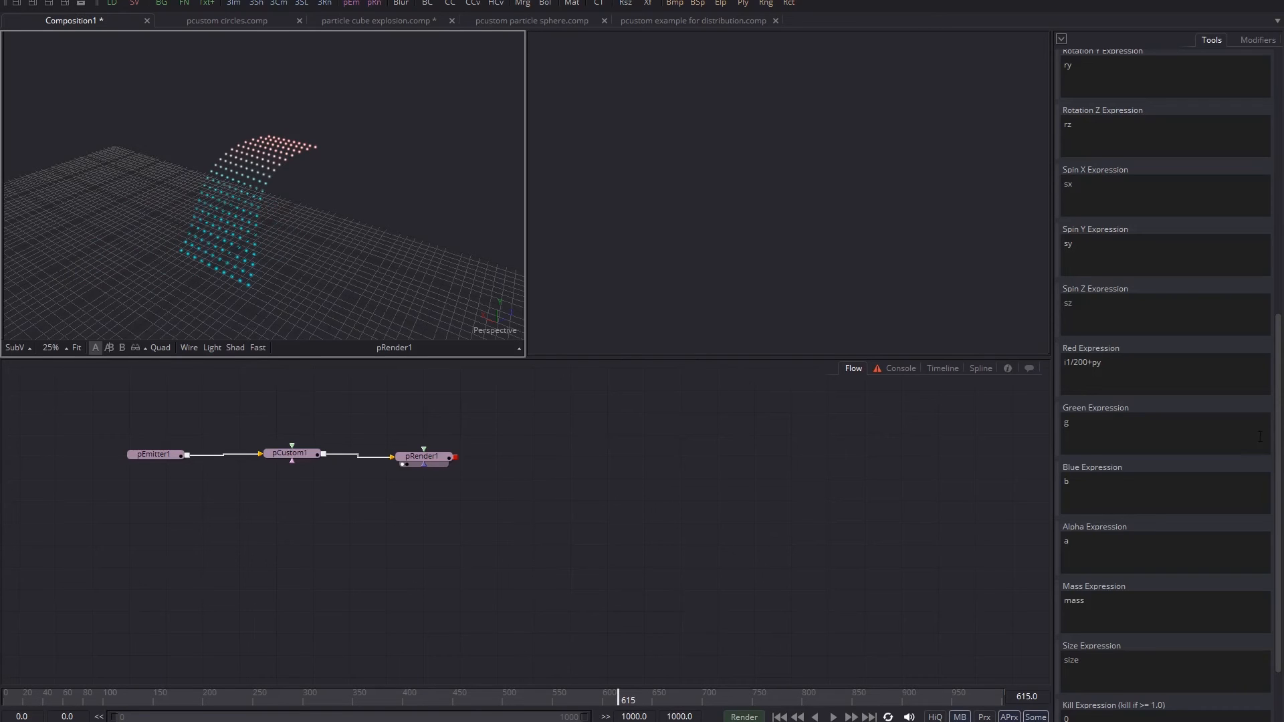
- Set pCustom1's Size Expression to i1/500
{"action": "scroll", "coordinate": [1098, 565], "scroll_direction": "down", "scroll_amount": 3}
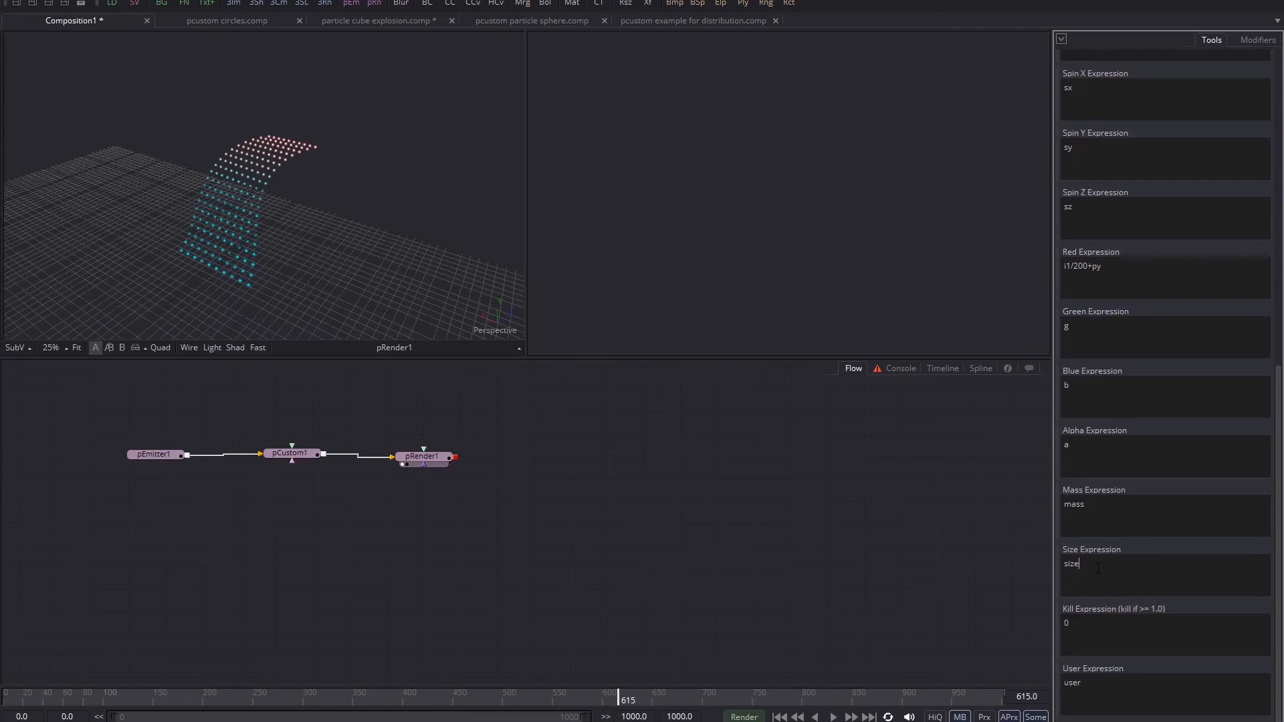
{"action": "left_click_drag", "start_coordinate": [1098, 567], "coordinate": [1042, 567]}
{"action": "type", "text": "i1"}
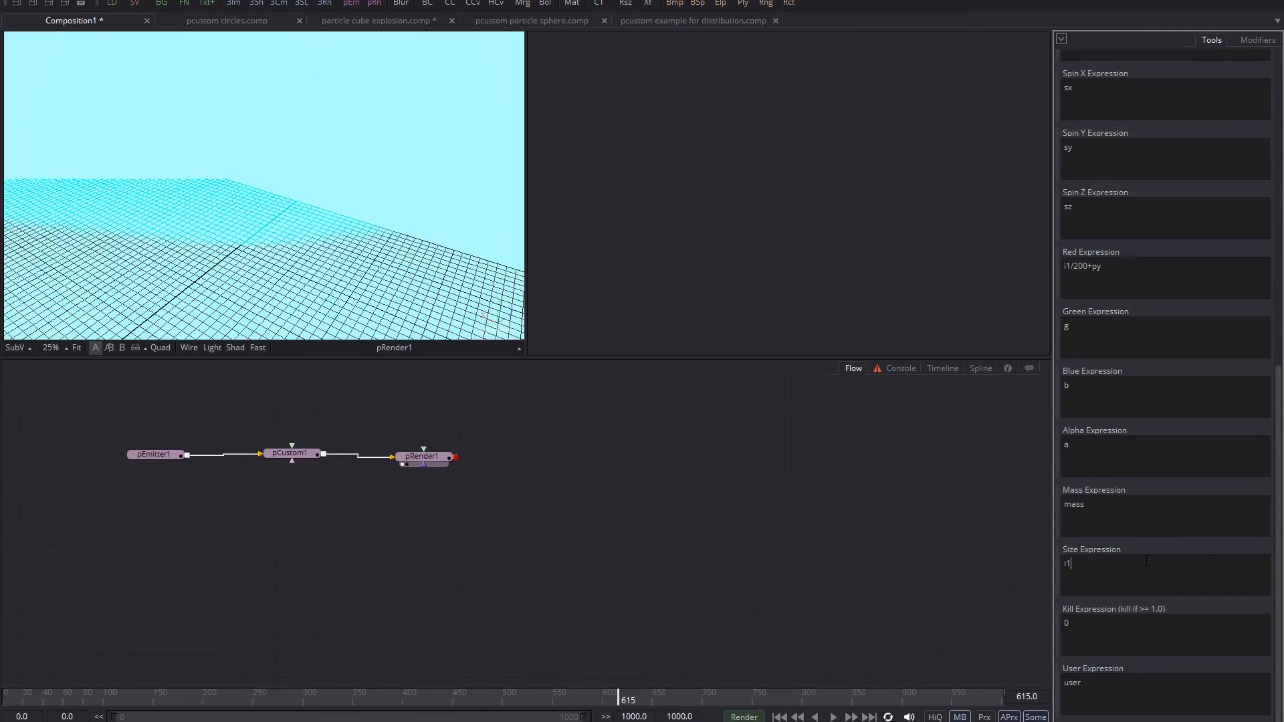
{"action": "type", "text": "/500"}
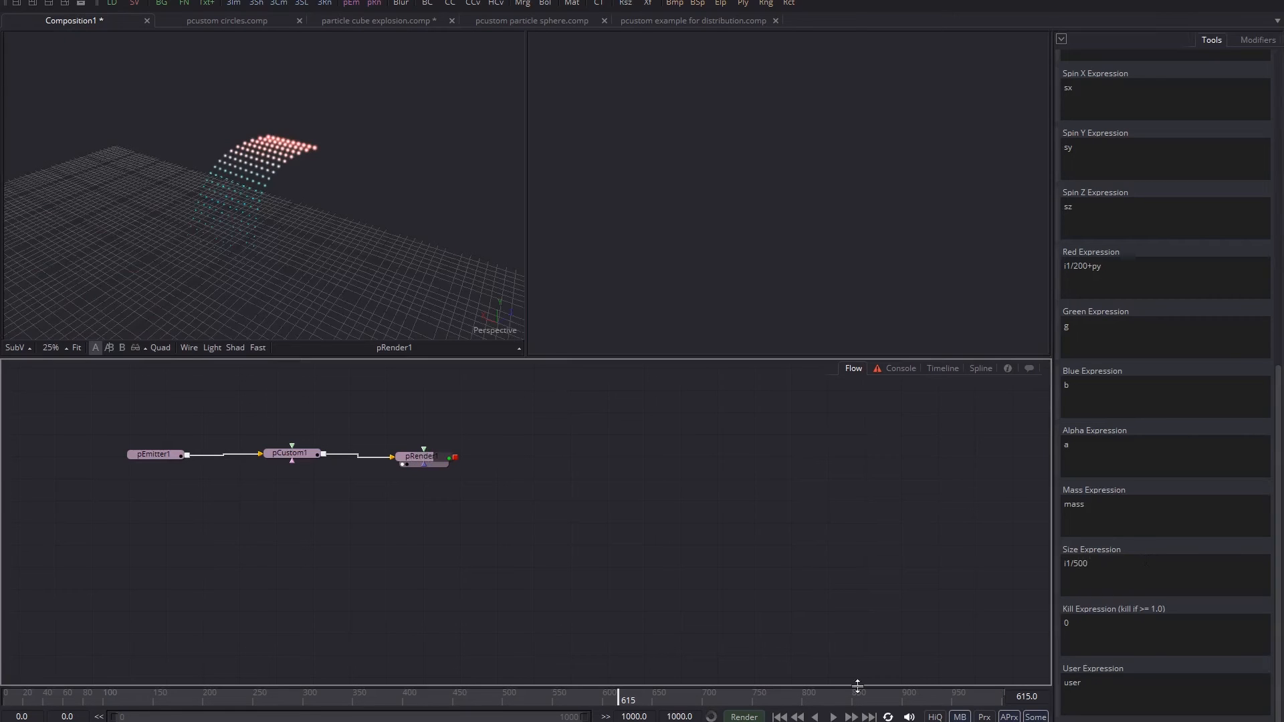
- Play the animation and examine the particle size variation across the sheet up close
{"action": "left_click", "coordinate": [833, 715]}
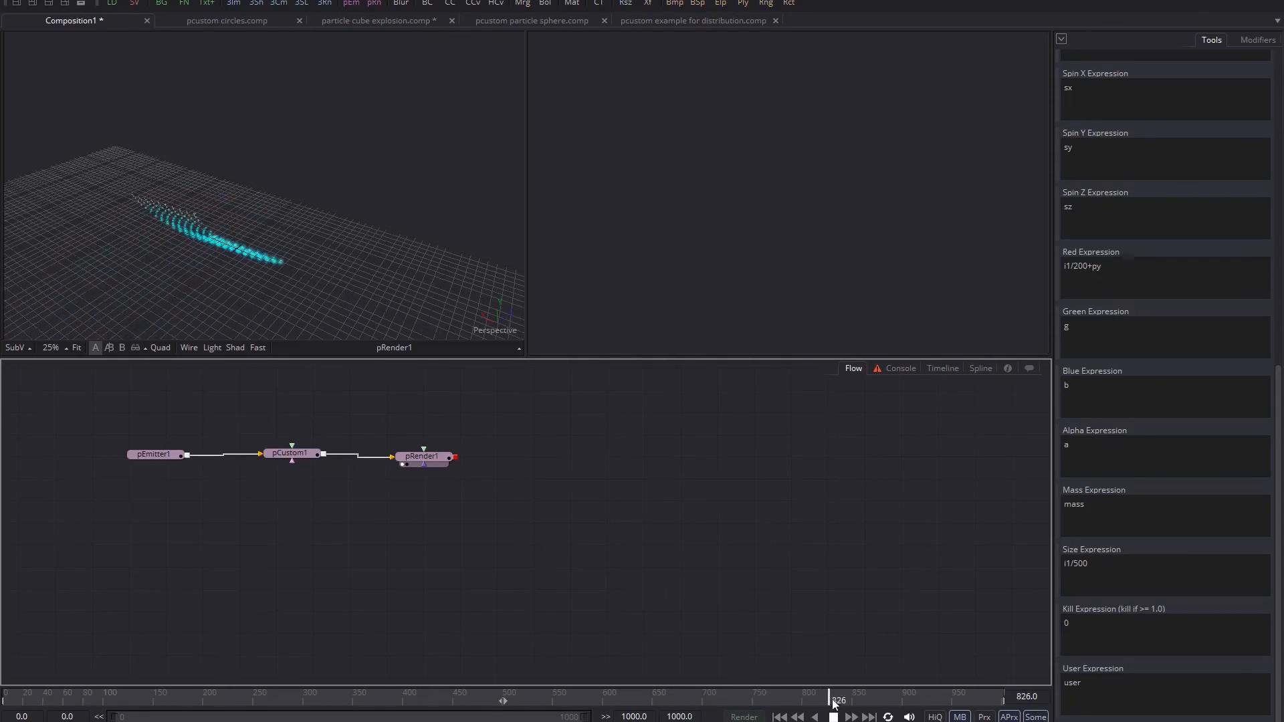
{"action": "left_click", "coordinate": [833, 701]}
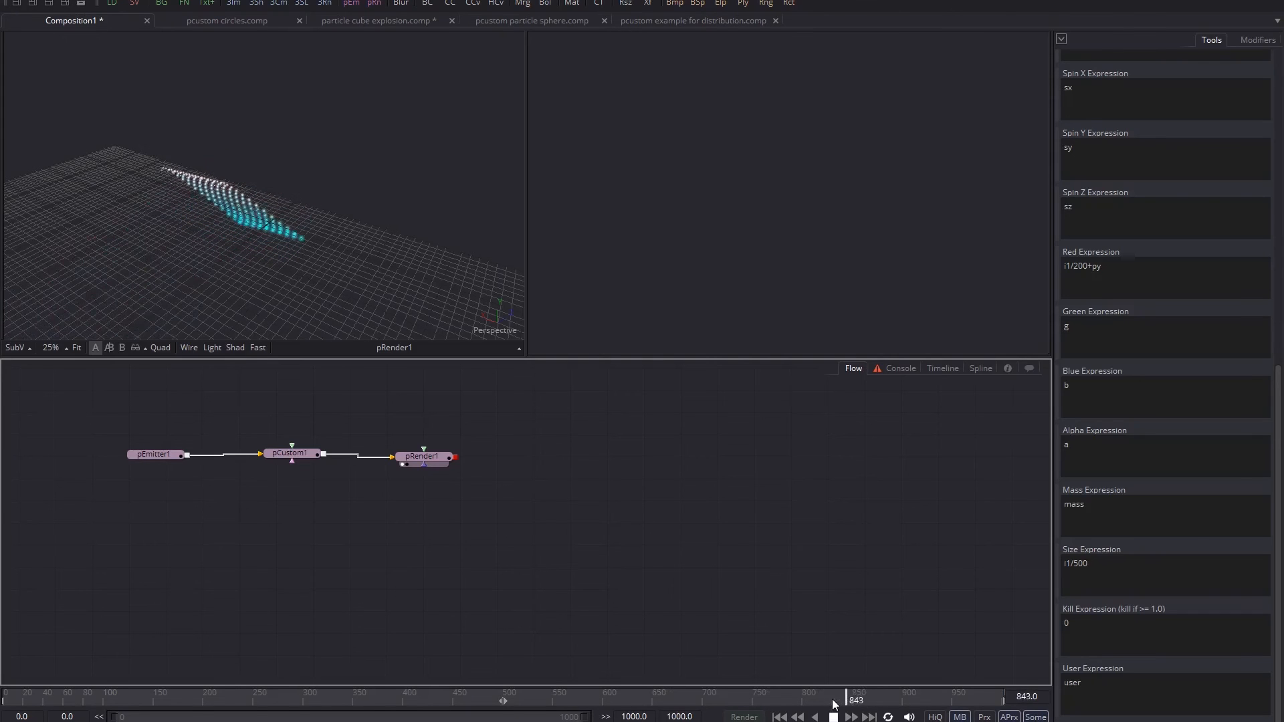
{"action": "left_click", "coordinate": [833, 717]}
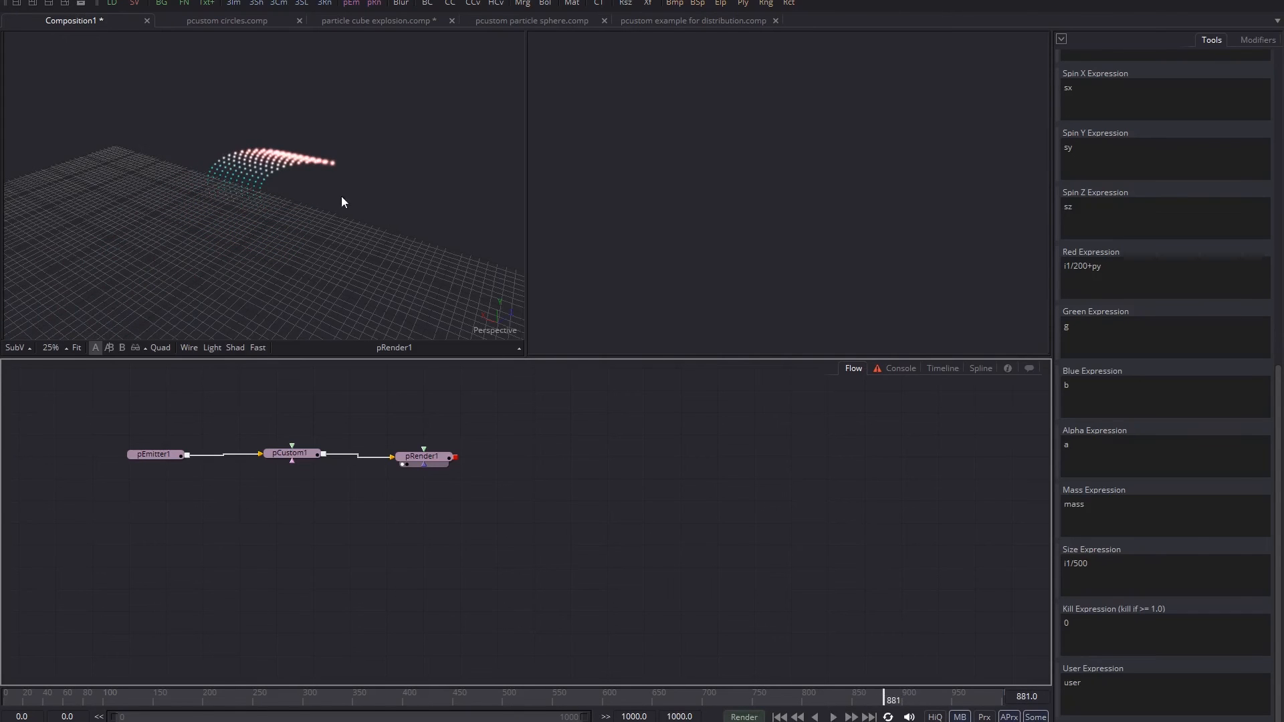
{"action": "scroll", "coordinate": [286, 211], "scroll_direction": "up", "scroll_amount": 2}
{"action": "scroll", "coordinate": [269, 209], "scroll_direction": "up", "scroll_amount": 3}
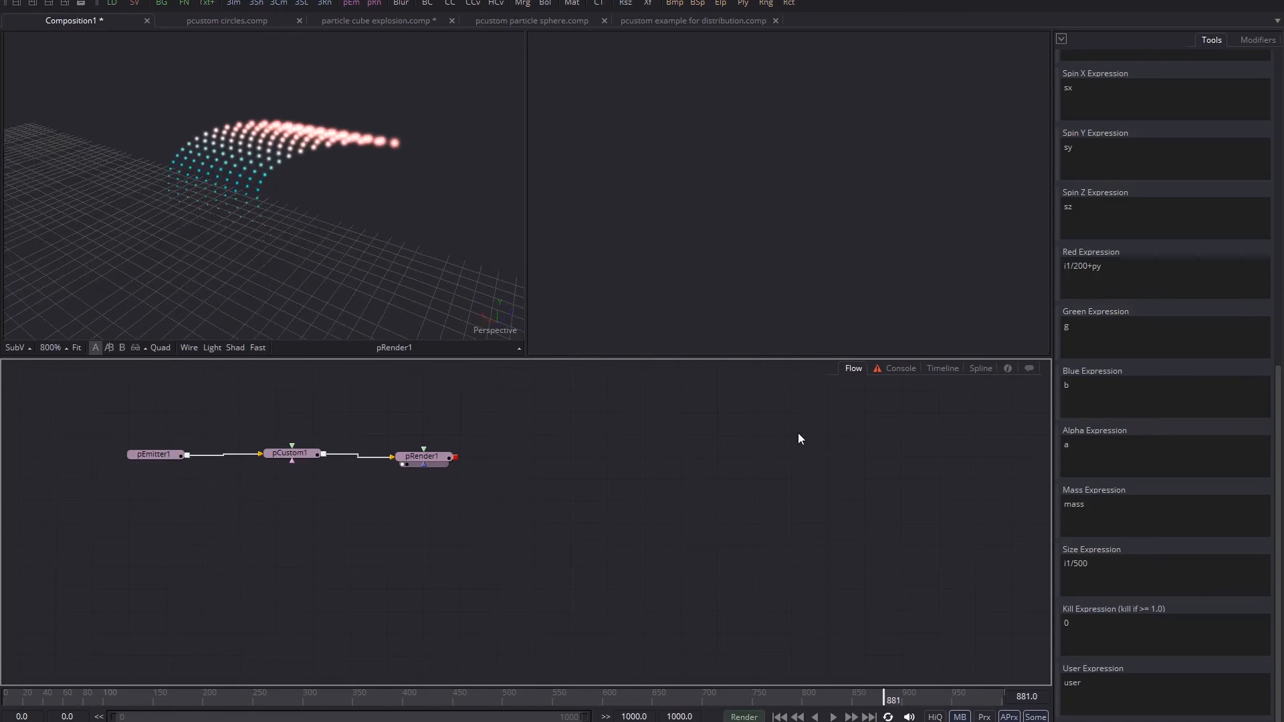
- Set pCustom1's Size Expression to max(0.2,i1/500) so the particles keep a minimum size
{"action": "left_click", "coordinate": [1064, 565]}
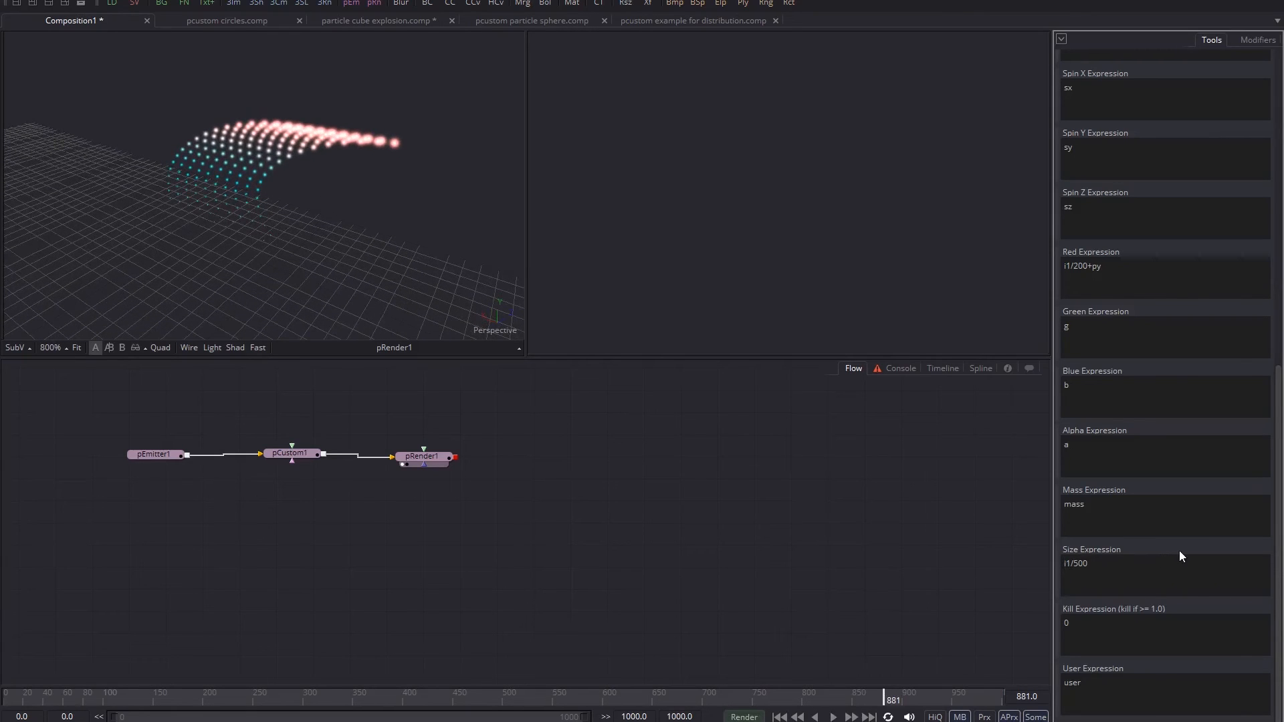
{"action": "type", "text": "max("}
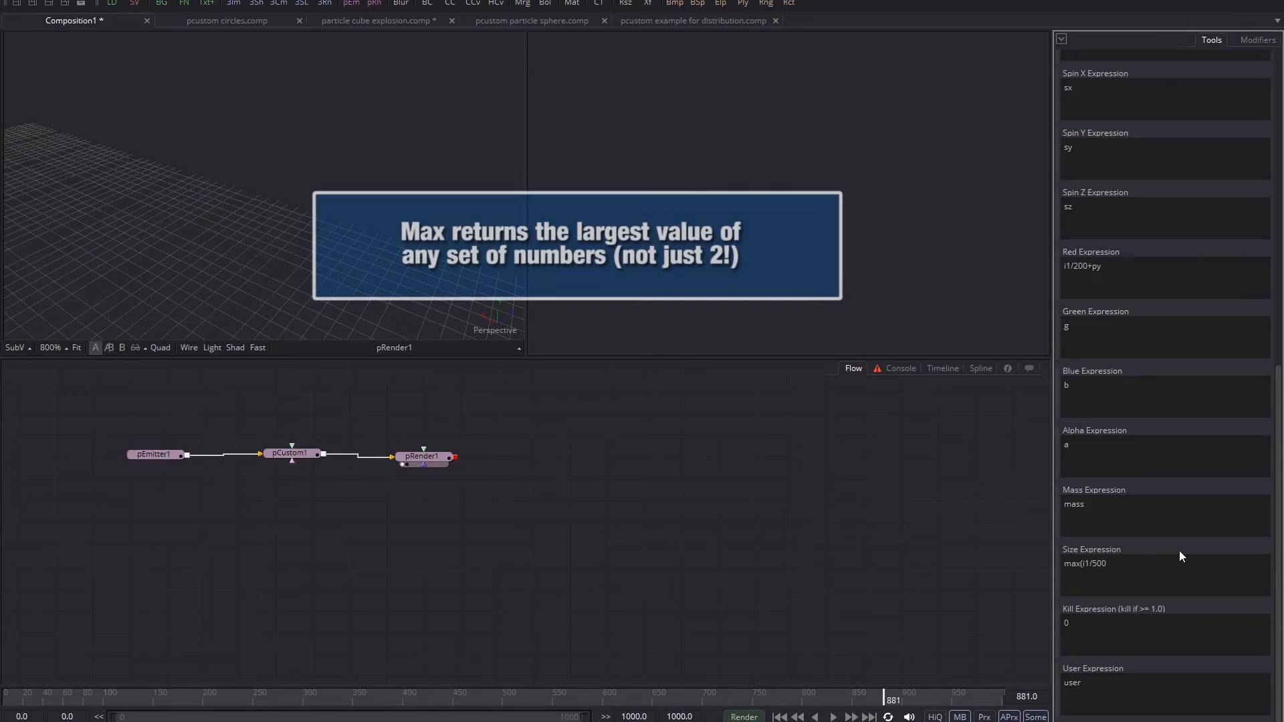
{"action": "type", "text": "0"}
{"action": "type", "text": ".2,"}
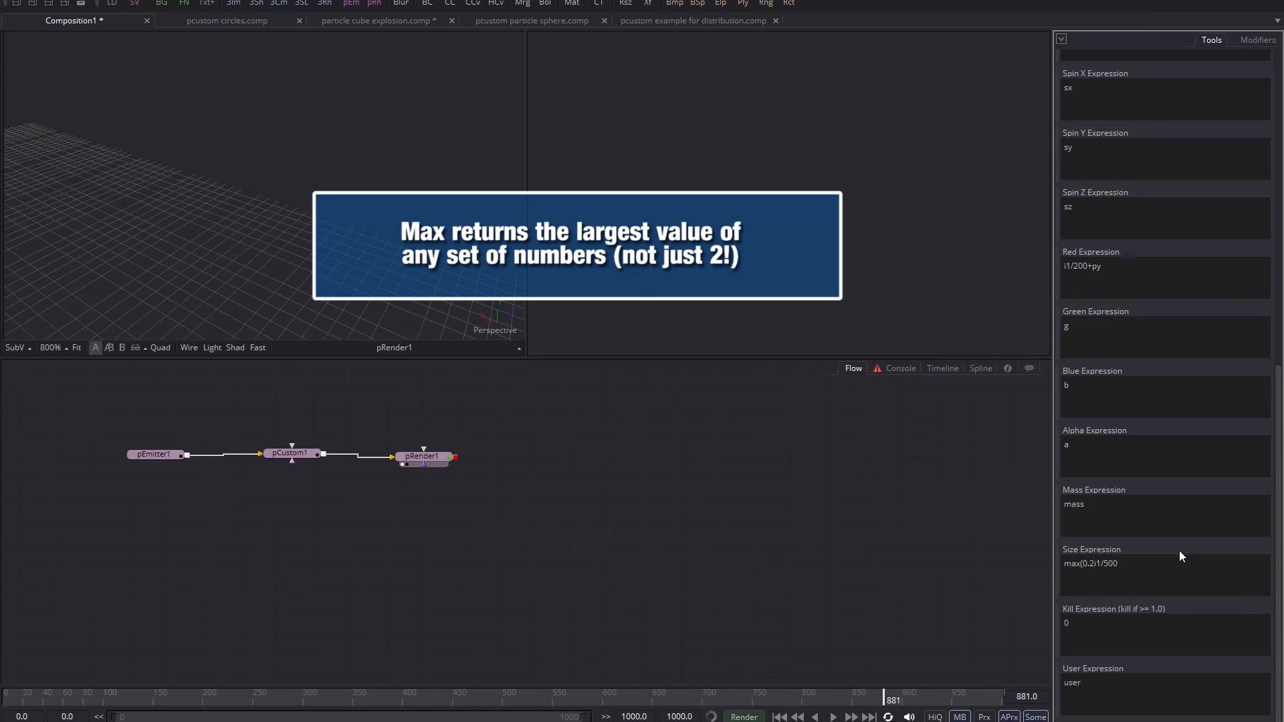
{"action": "left_click", "coordinate": [1155, 567]}
{"action": "type", "text": ")"}
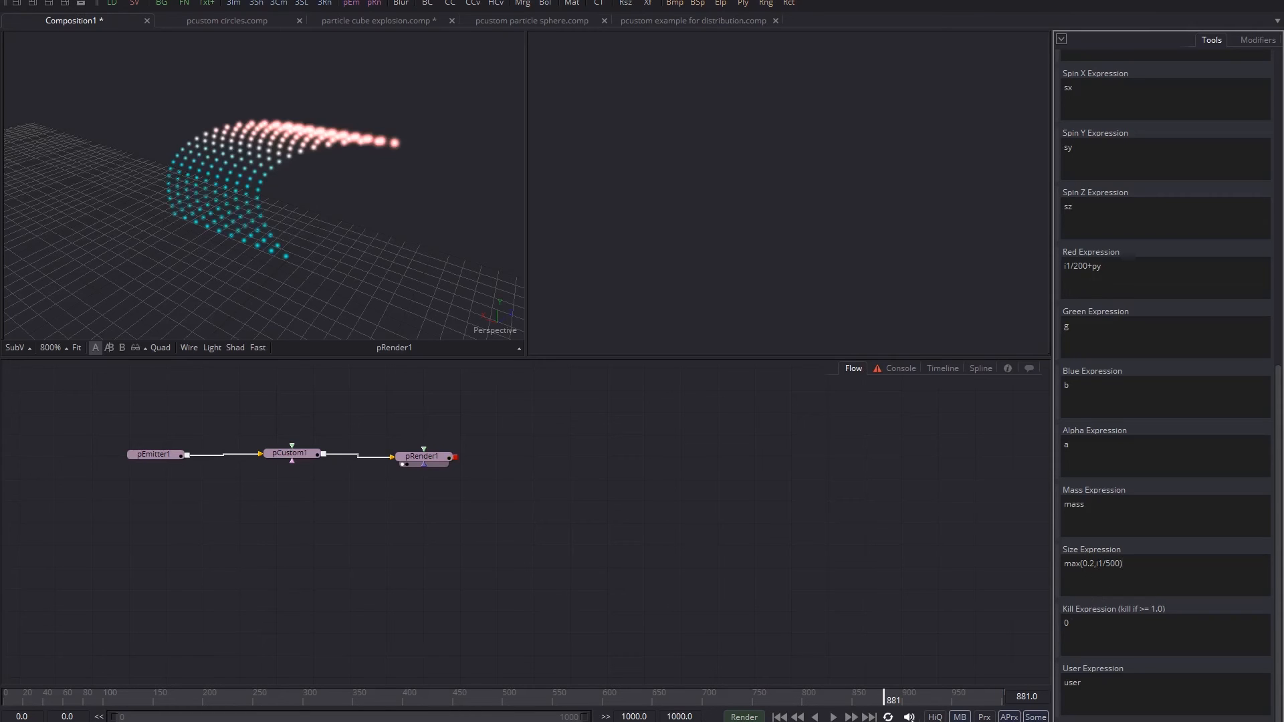
- Play the animation from the first frame and examine the particle sizes across the whole wave
{"action": "left_click", "coordinate": [779, 717]}
{"action": "left_click", "coordinate": [833, 716]}
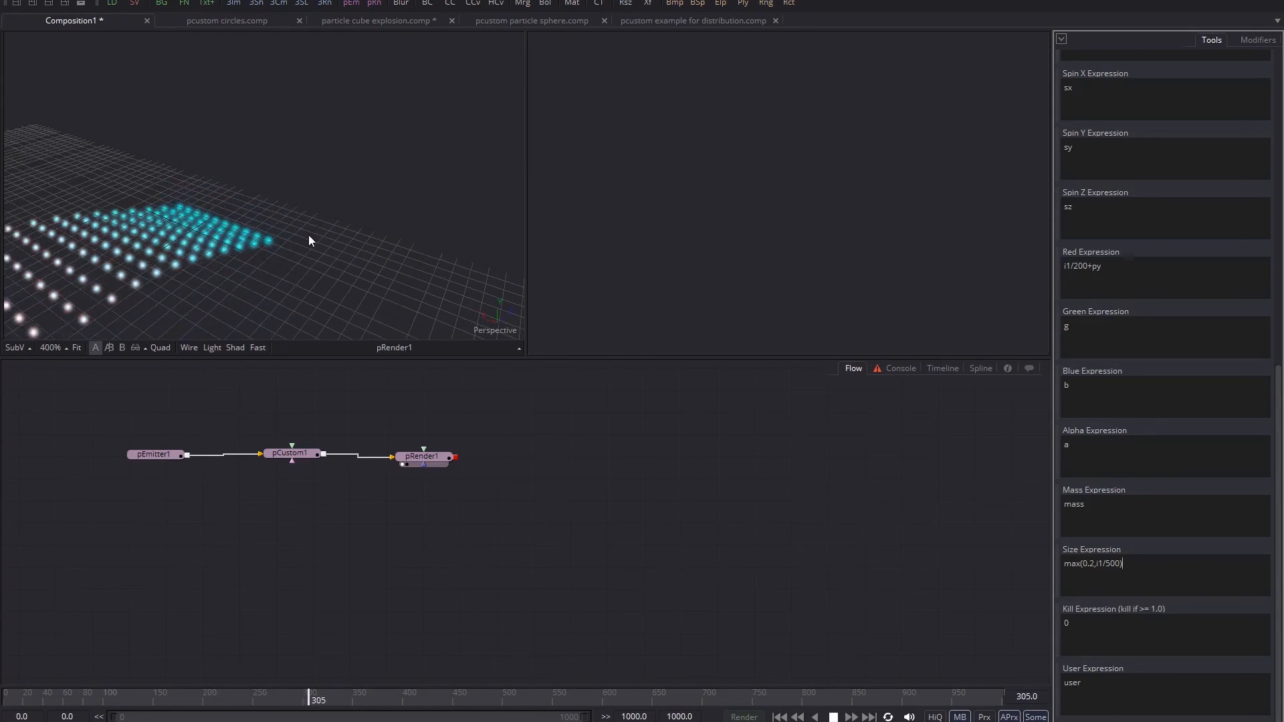
{"action": "scroll", "coordinate": [305, 237], "scroll_direction": "down", "scroll_amount": 8}
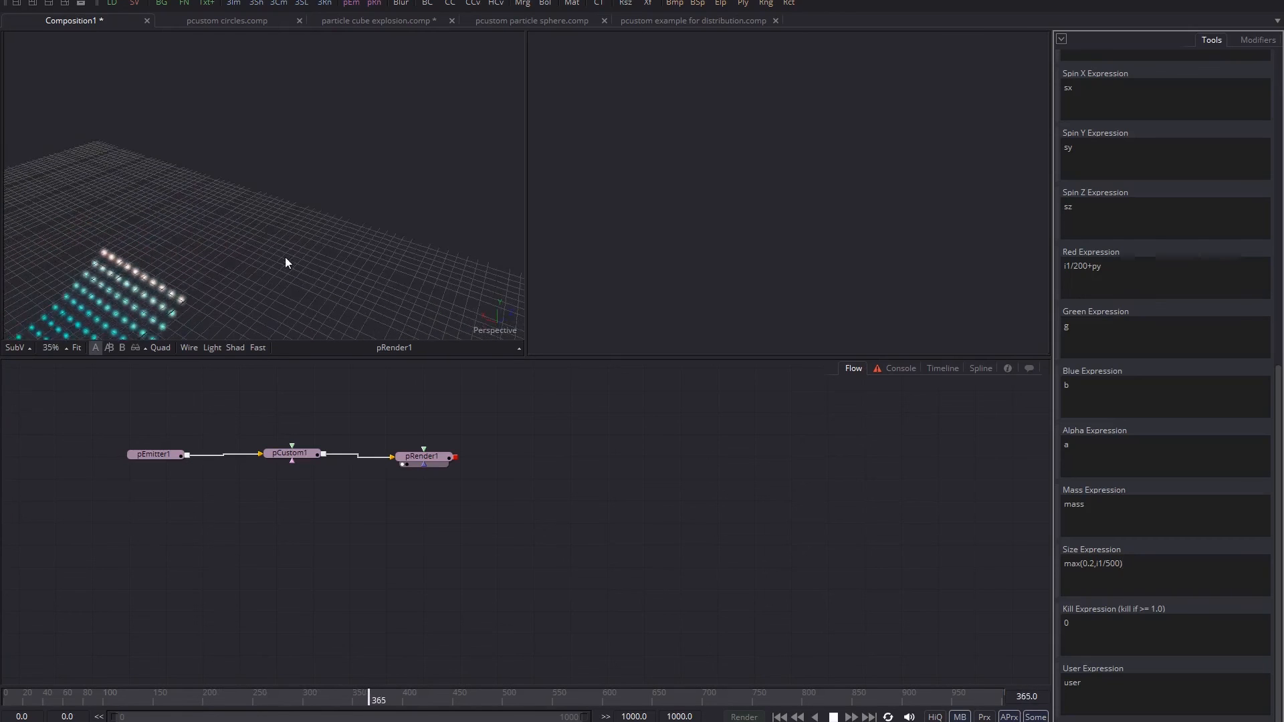
{"action": "left_click_drag", "start_coordinate": [285, 257], "coordinate": [469, 61]}
{"action": "key", "text": "space"}
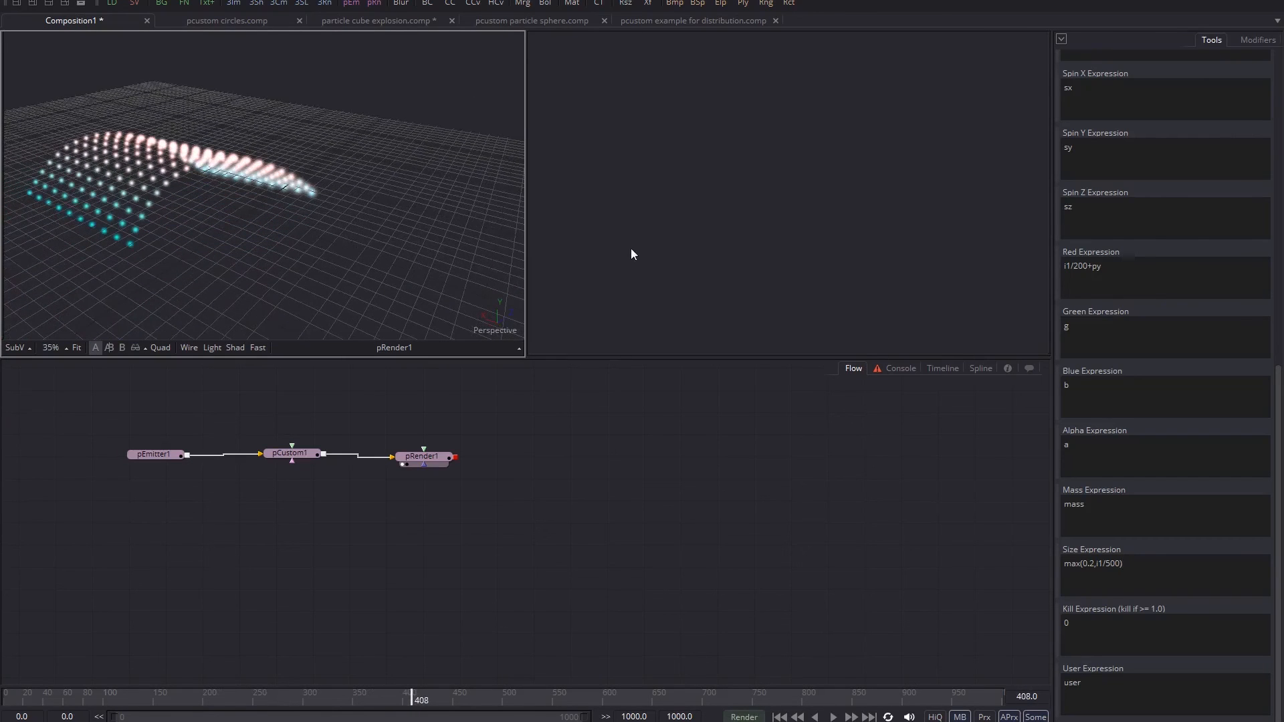
- Lower the minimum value in pCustom1's Size Expression to 0.1
{"action": "left_click", "coordinate": [1094, 566]}
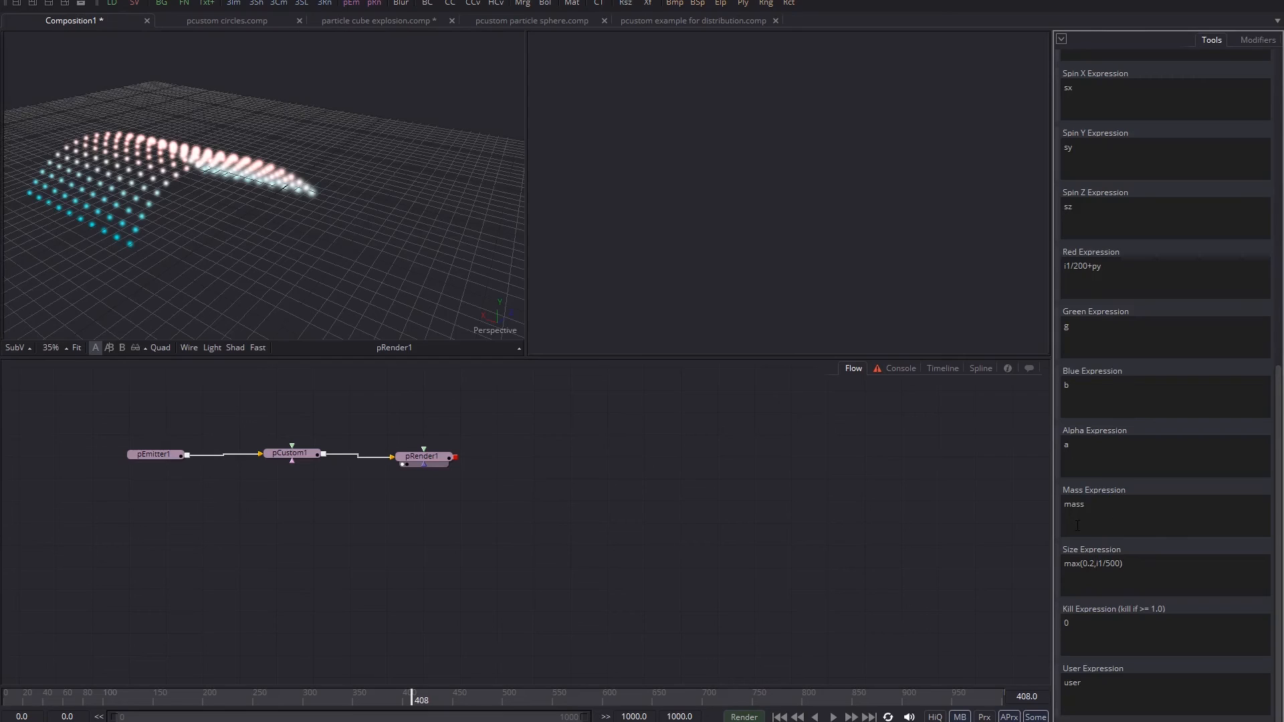
{"action": "key", "text": "BackSpace"}
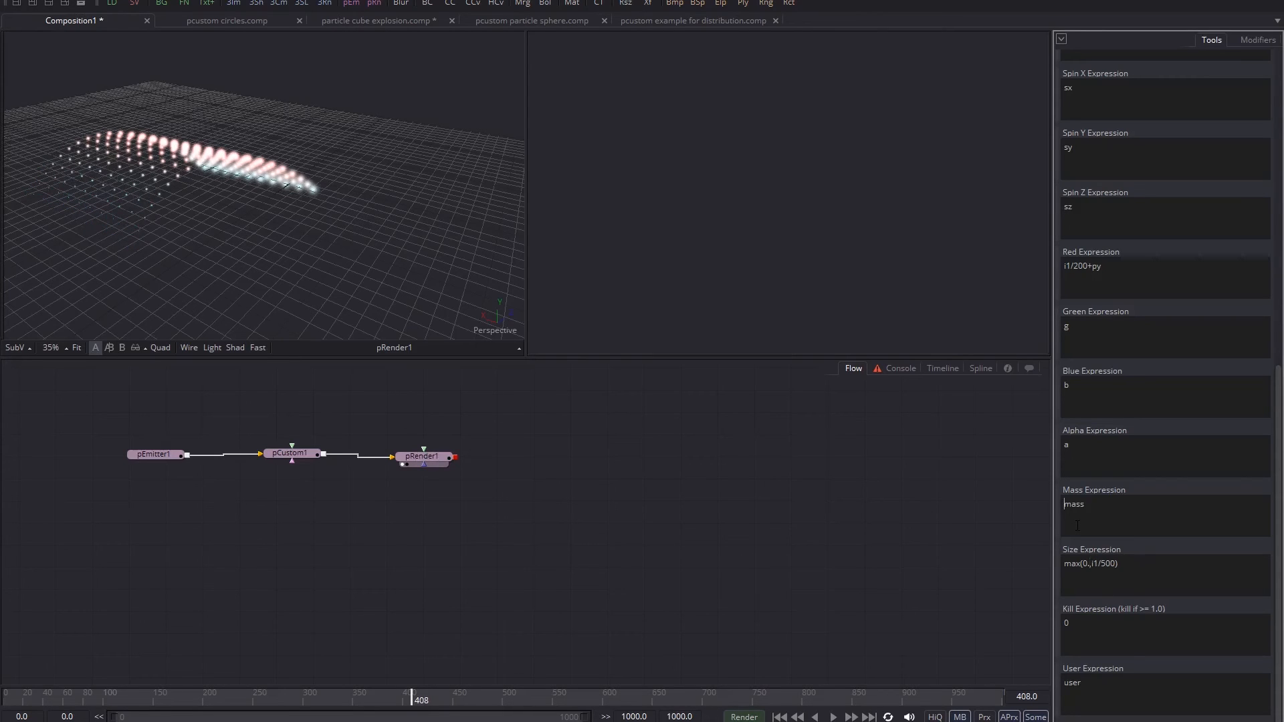
{"action": "type", "text": "1"}
{"action": "key", "text": "BackSpace"}
{"action": "type", "text": "1"}
- Play the animation and check how the smallest particles look with the reduced minimum size
{"action": "left_click", "coordinate": [833, 716]}
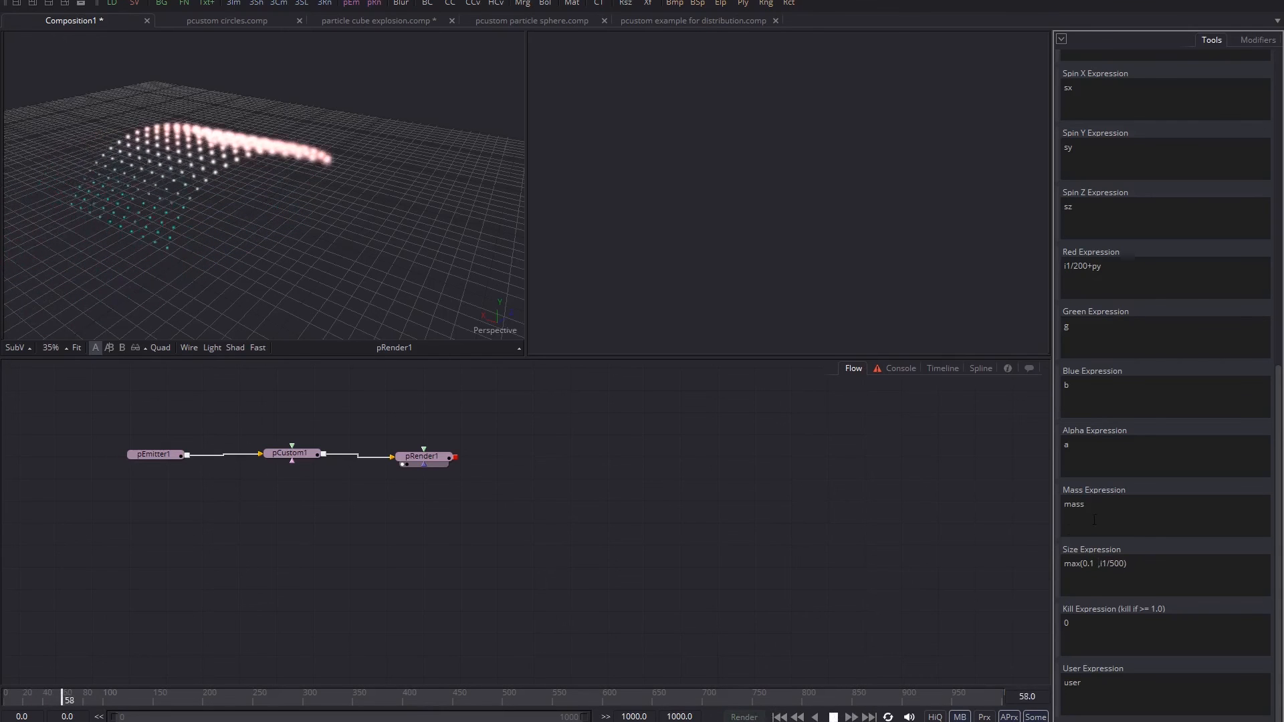
{"action": "left_click", "coordinate": [1098, 568]}
{"action": "left_click", "coordinate": [999, 615]}
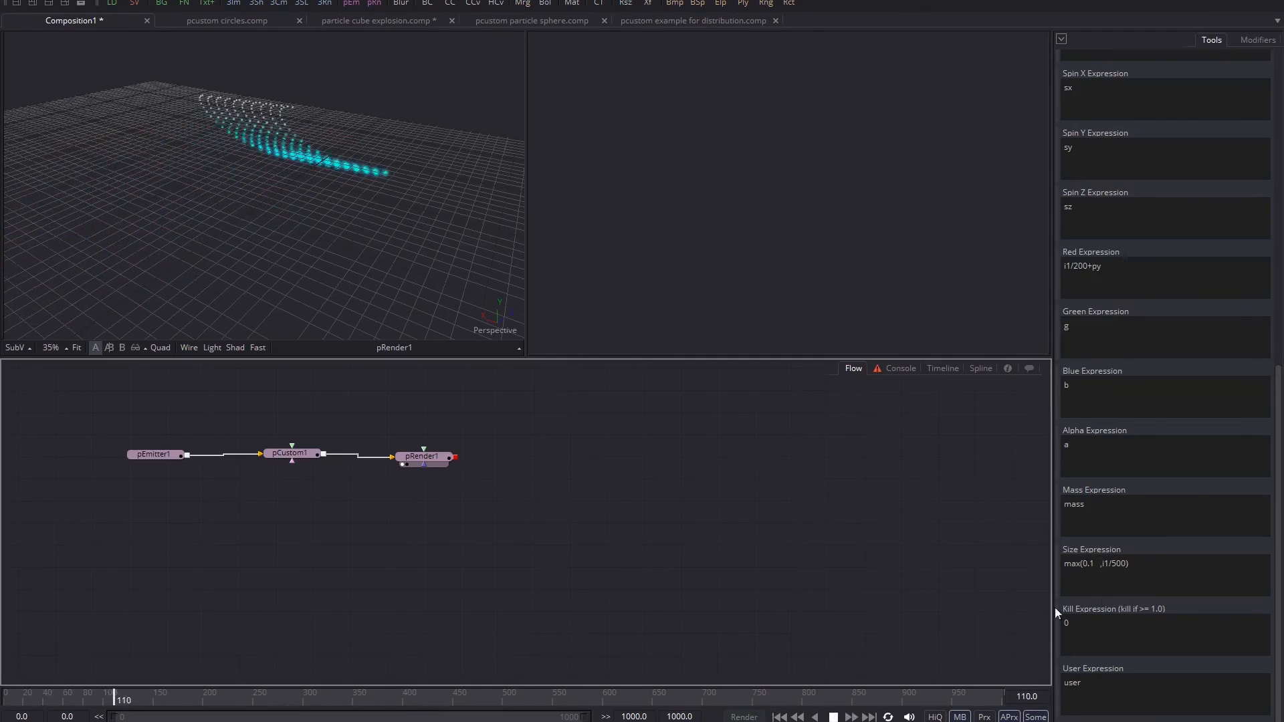
{"action": "key", "text": "space"}
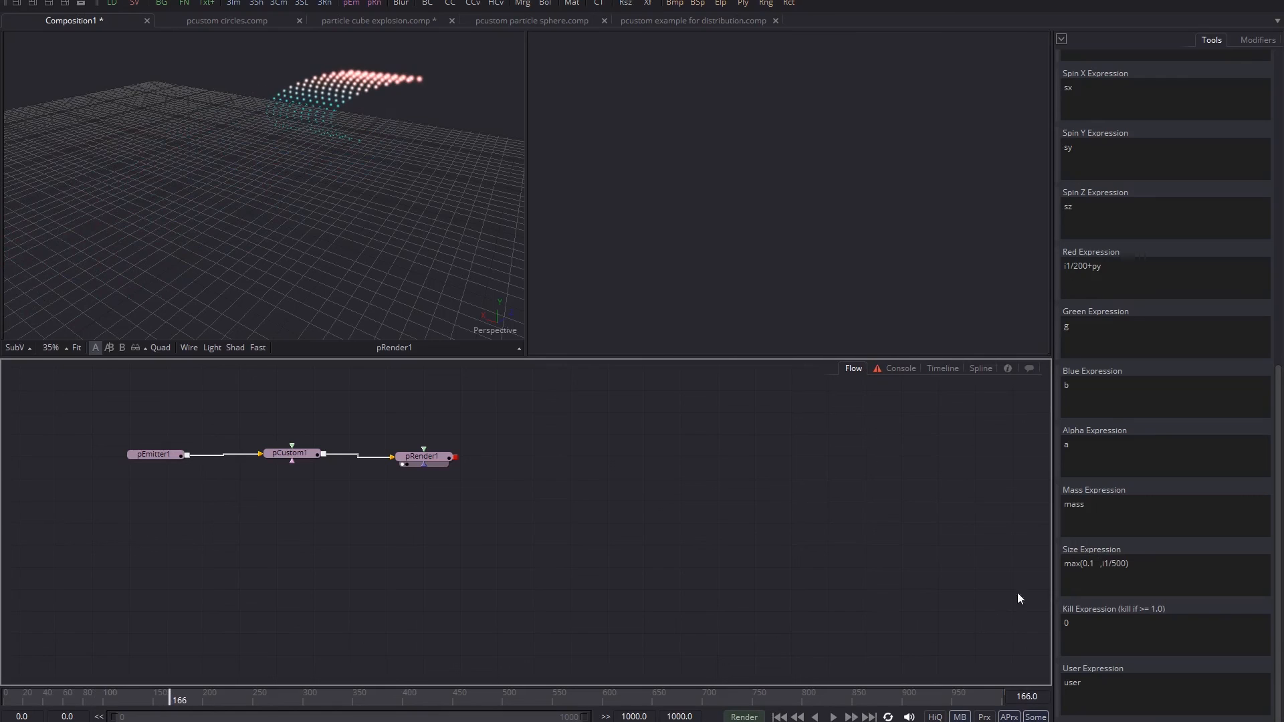
- Raise the minimum value in pCustom1's Size Expression to 0.3
{"action": "left_click", "coordinate": [1152, 573]}
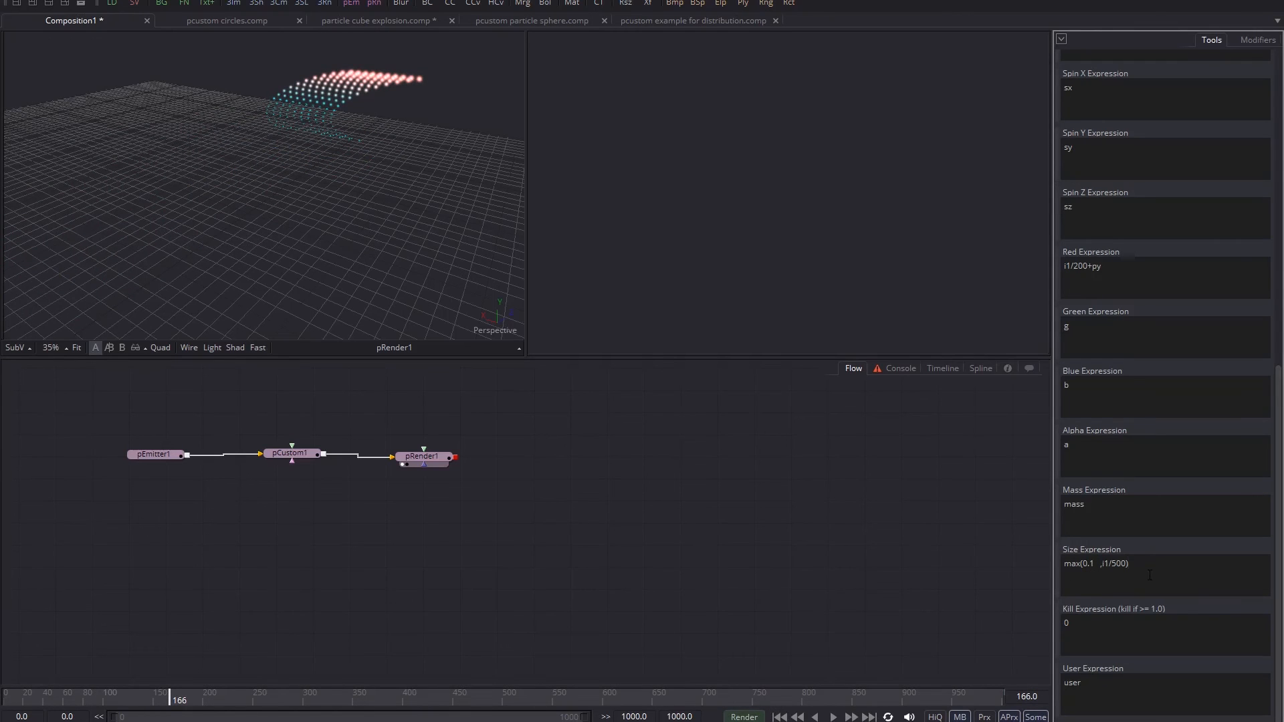
{"action": "key", "text": "BackSpace"}
{"action": "type", "text": "3"}
{"action": "left_click", "coordinate": [711, 519]}
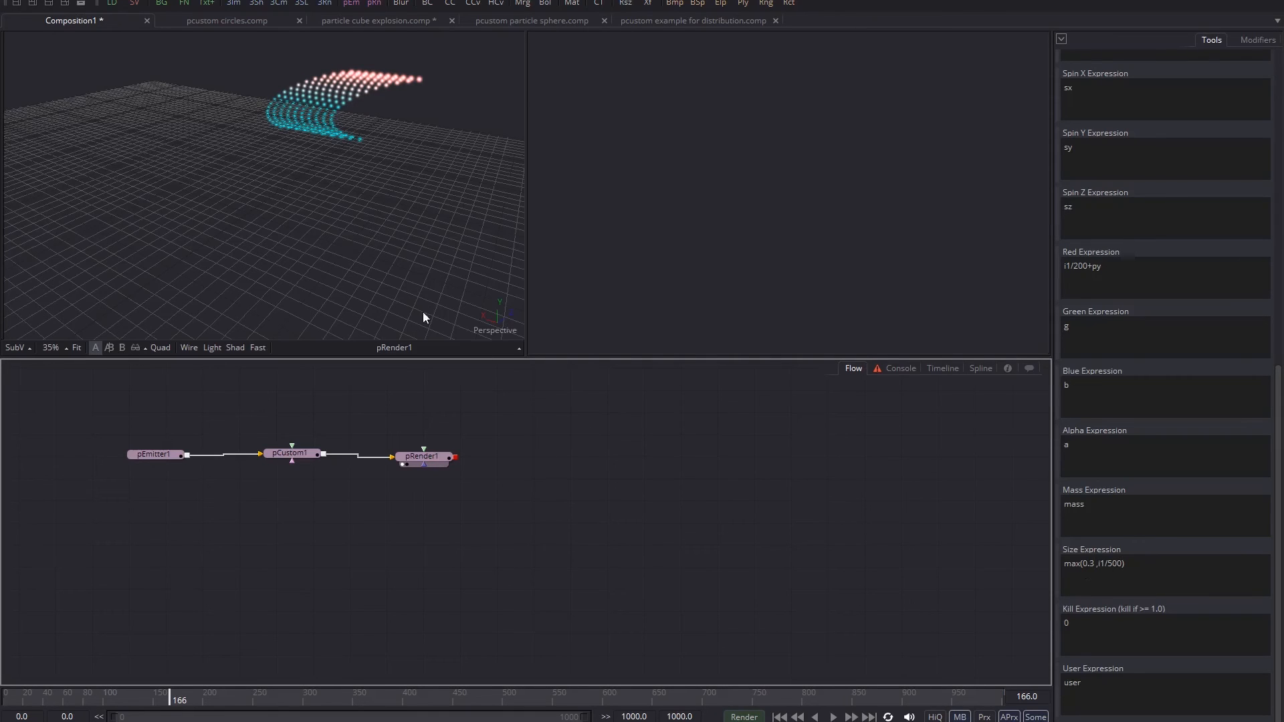
- Try 400 as the divisor of i1 in pCustom1's Size Expression, and settle on i1/350
{"action": "left_click", "coordinate": [1107, 563]}
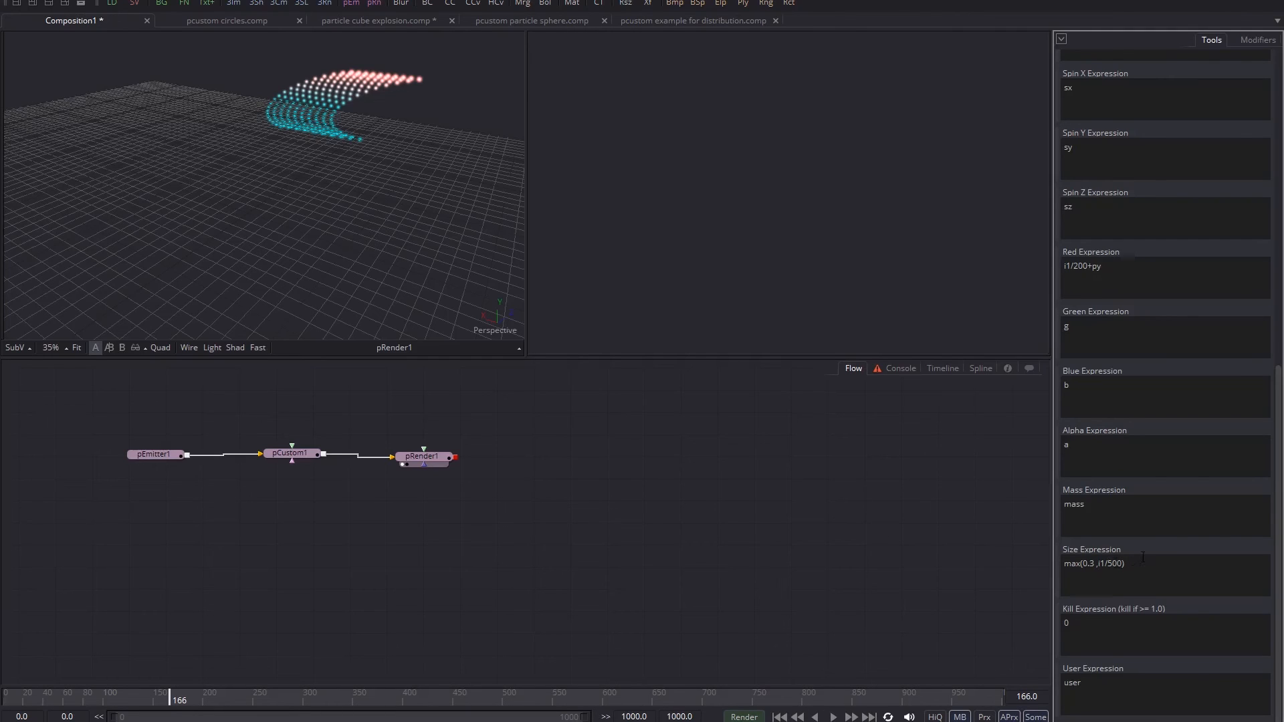
{"action": "key", "text": "BackSpace"}
{"action": "type", "text": "4"}
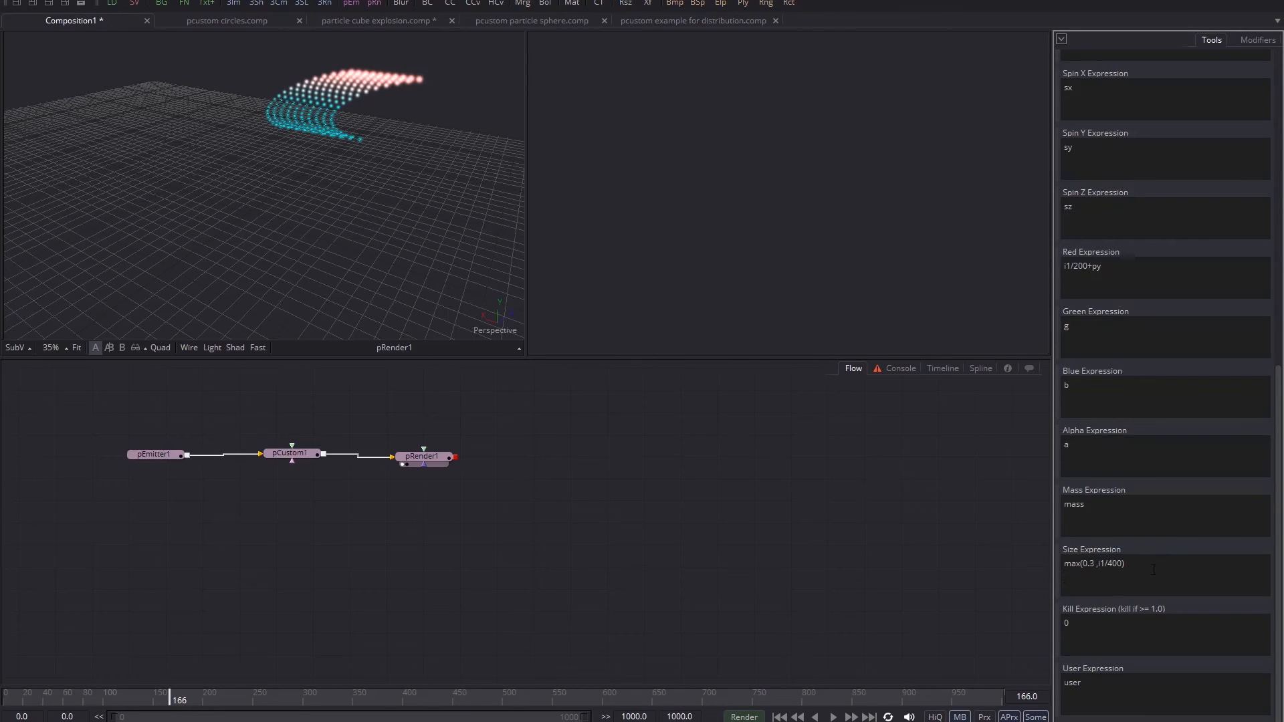
{"action": "key", "text": "BackSpace"}
{"action": "type", "text": "350"}
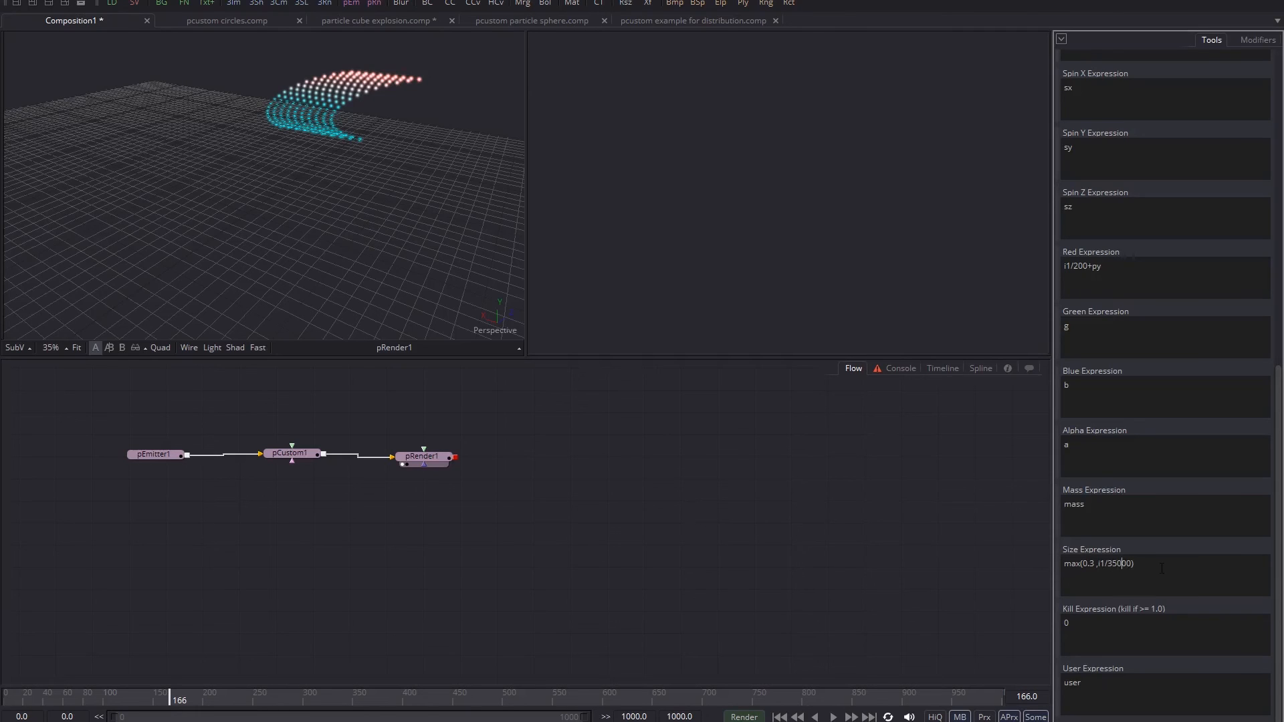
{"action": "key", "text": "BackSpace"}
{"action": "key", "text": "BackSpace"}
{"action": "key", "text": "Delete"}
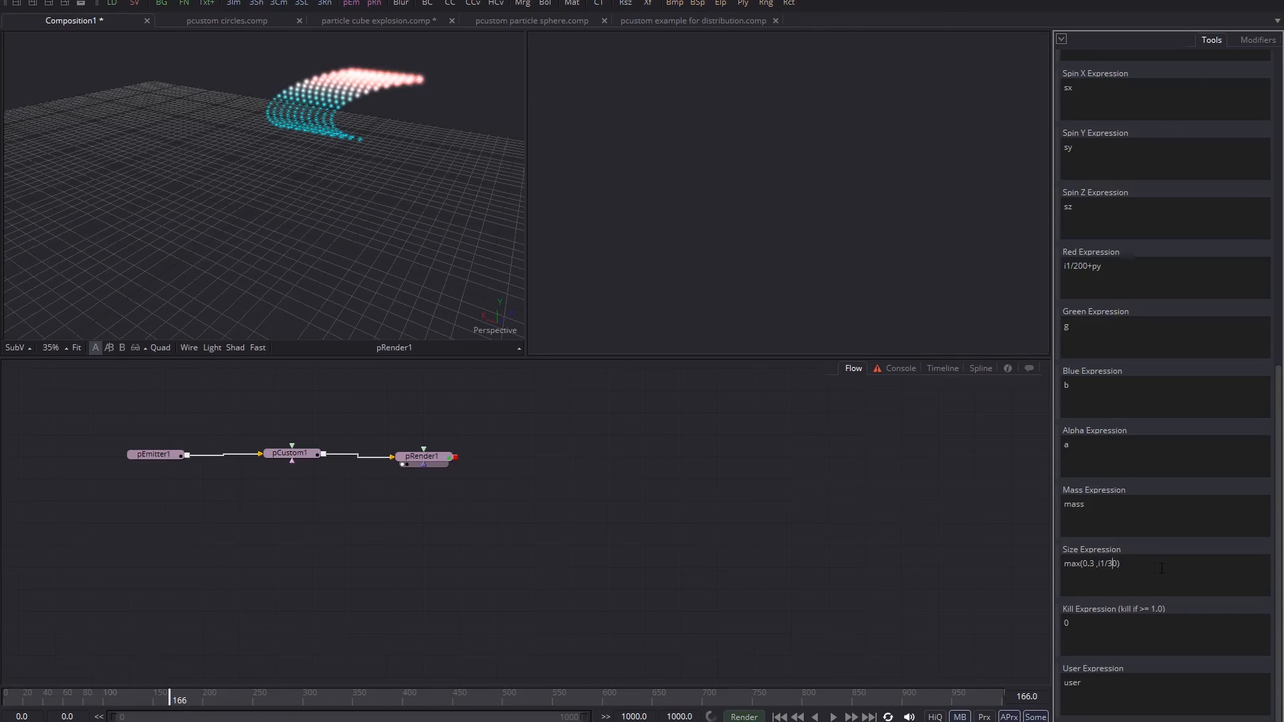
{"action": "type", "text": "5"}
{"action": "left_click", "coordinate": [938, 595]}
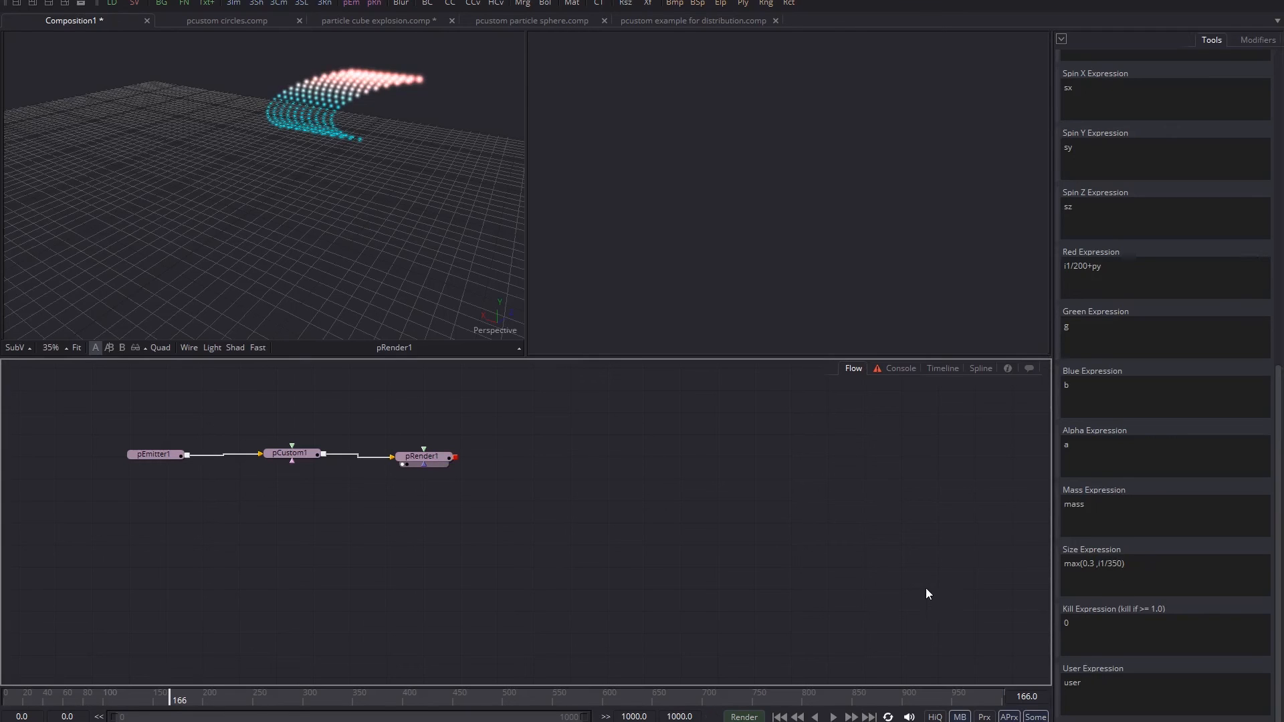
- Play the animation from the first frame to check the particle sizes with the new divisor
{"action": "left_click", "coordinate": [779, 717]}
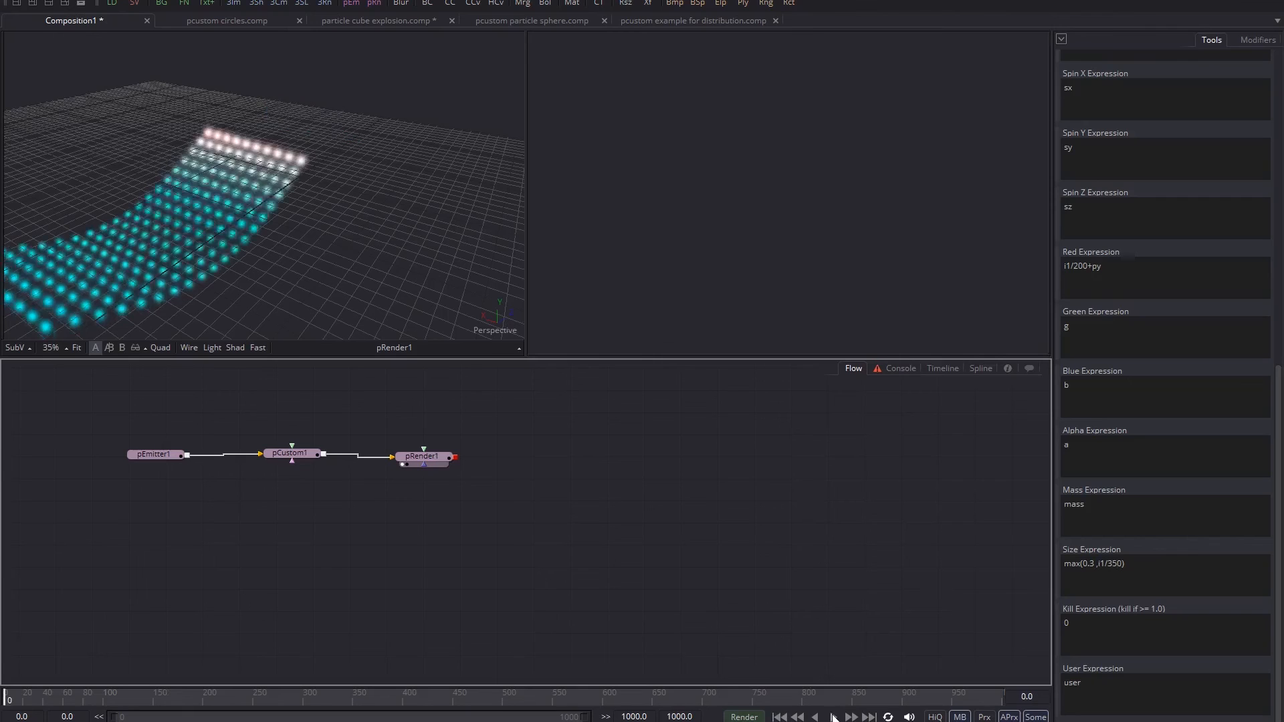
{"action": "left_click", "coordinate": [833, 717]}
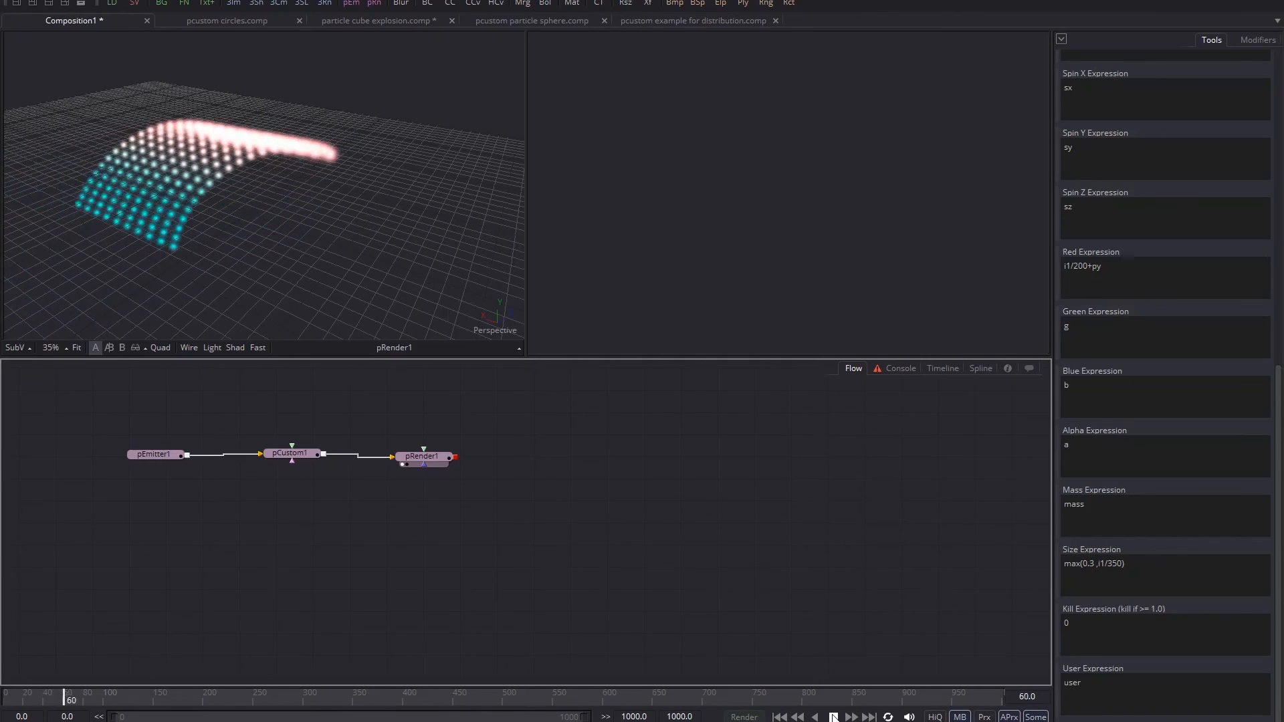
{"action": "left_click", "coordinate": [834, 718]}
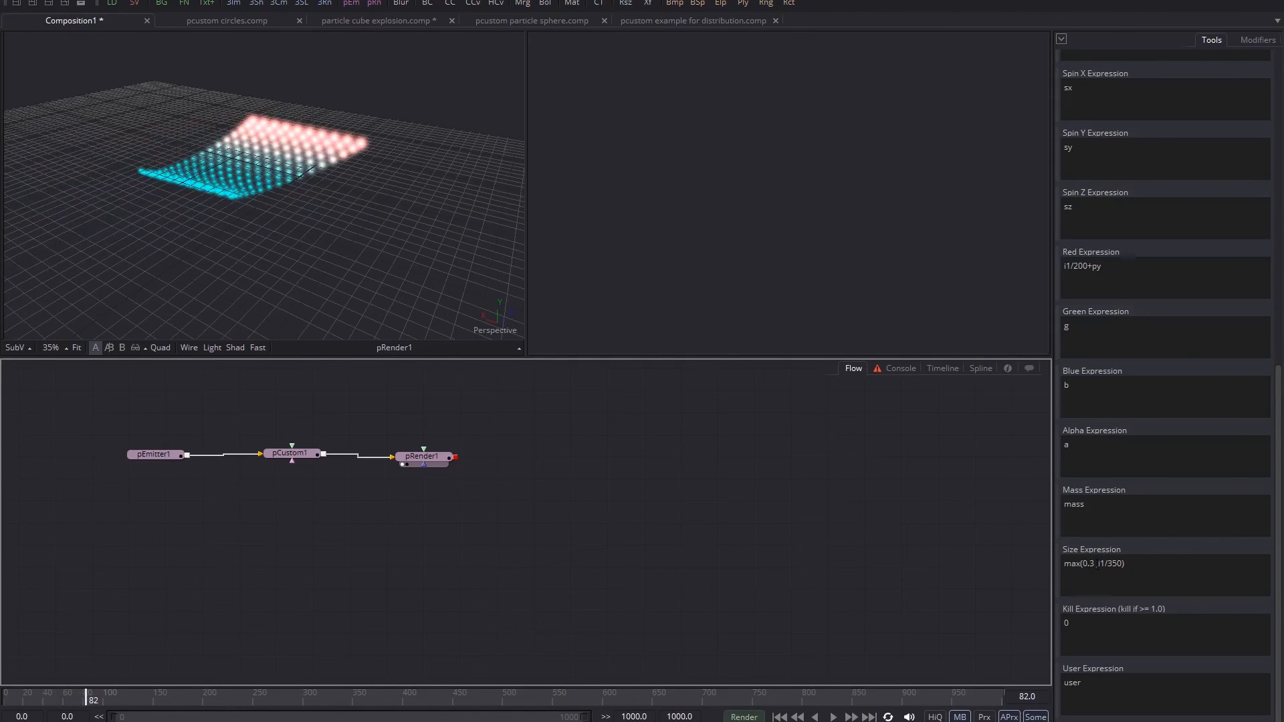
- Set the minimum value in pCustom1's Size Expression to 0.2, giving max(0.2 ,i1/350)
{"action": "left_click", "coordinate": [1094, 563]}
{"action": "key", "text": "BackSpace"}
{"action": "type", "text": "2"}
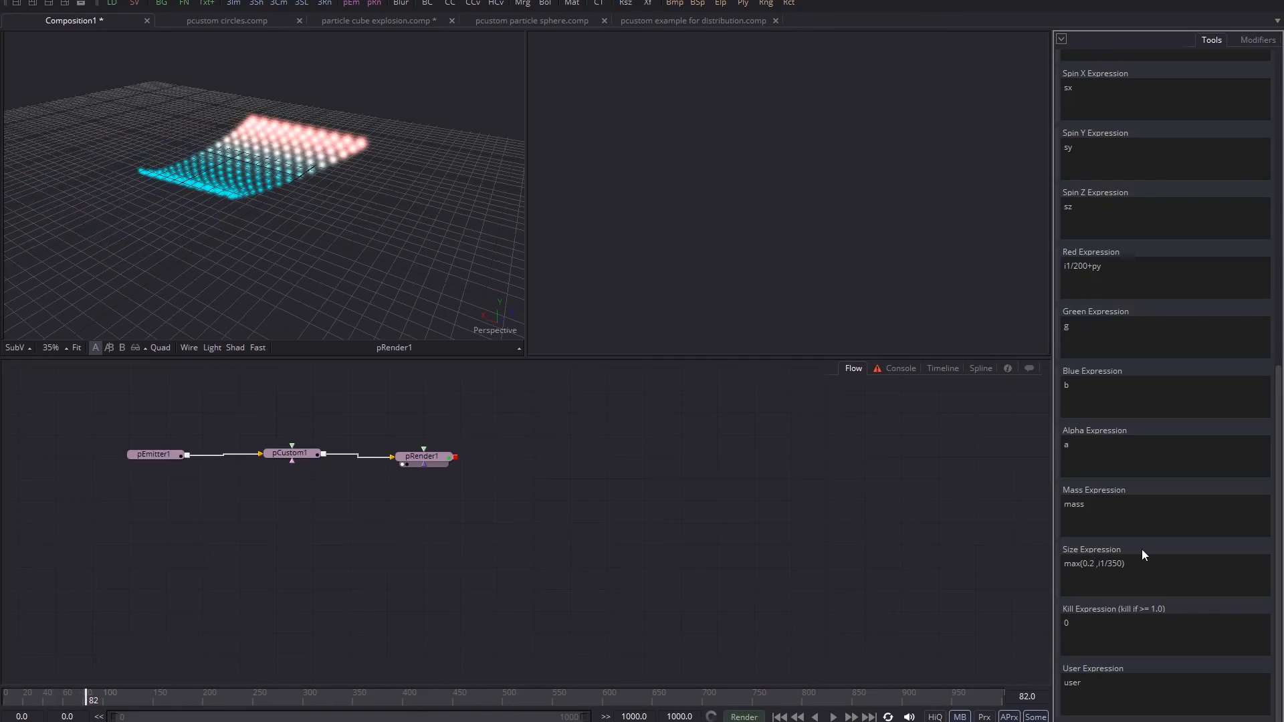
{"action": "left_click", "coordinate": [714, 546]}
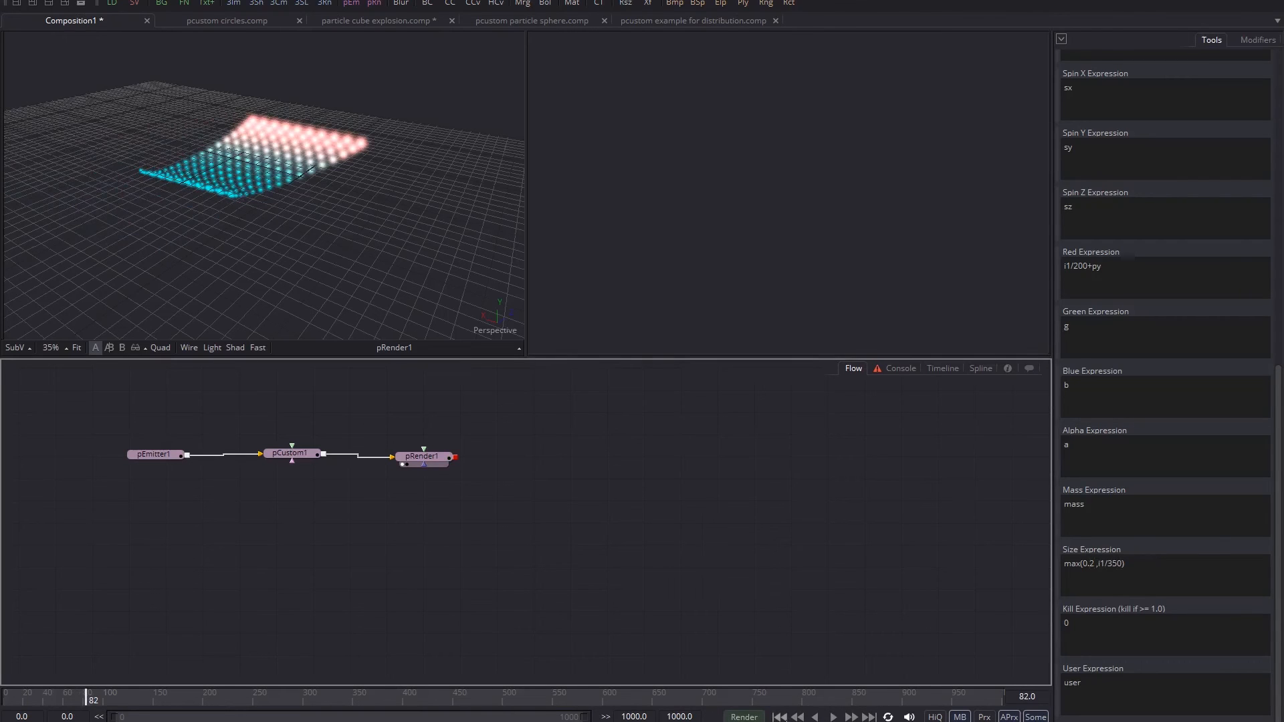
- Replay the wave from the first frame and examine the particle sizes with the adjusted minimum
{"action": "left_click", "coordinate": [779, 717]}
{"action": "left_click", "coordinate": [832, 717]}
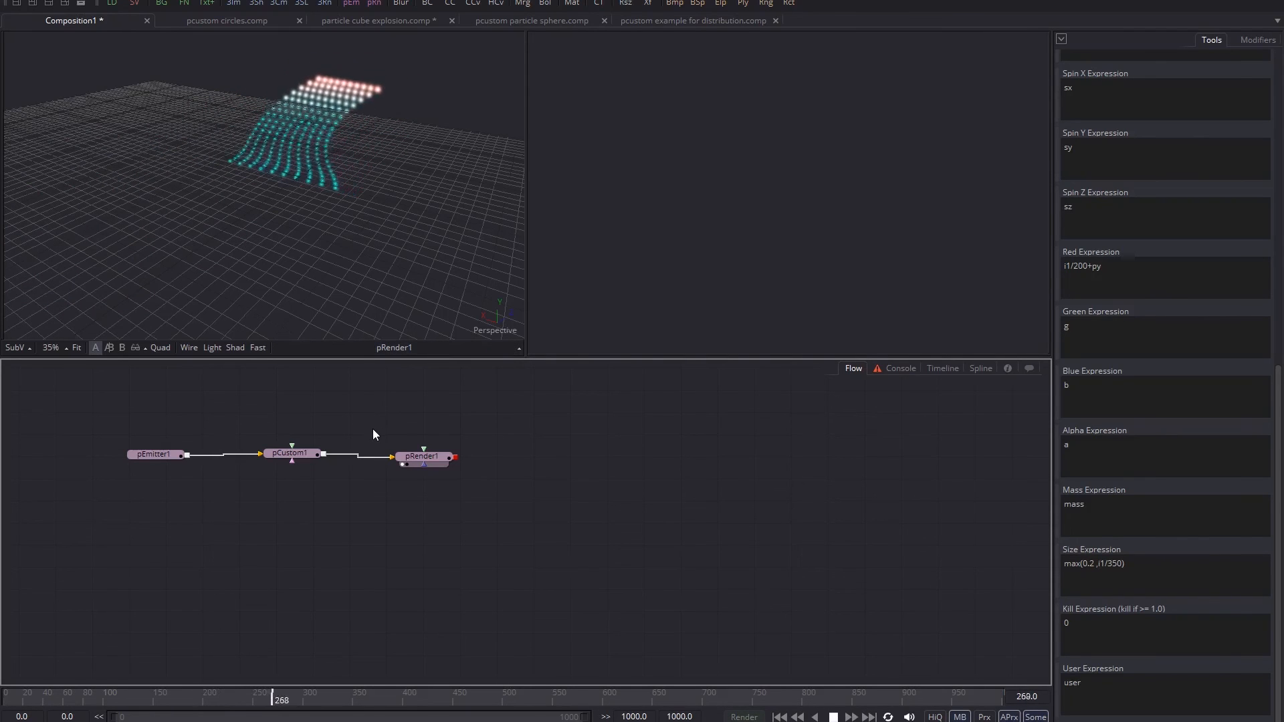
{"action": "key", "text": "space"}
- Add a Renderer 3D node after pRender1, show it in the empty viewer and space the nodes apart
{"action": "left_click", "coordinate": [422, 460]}
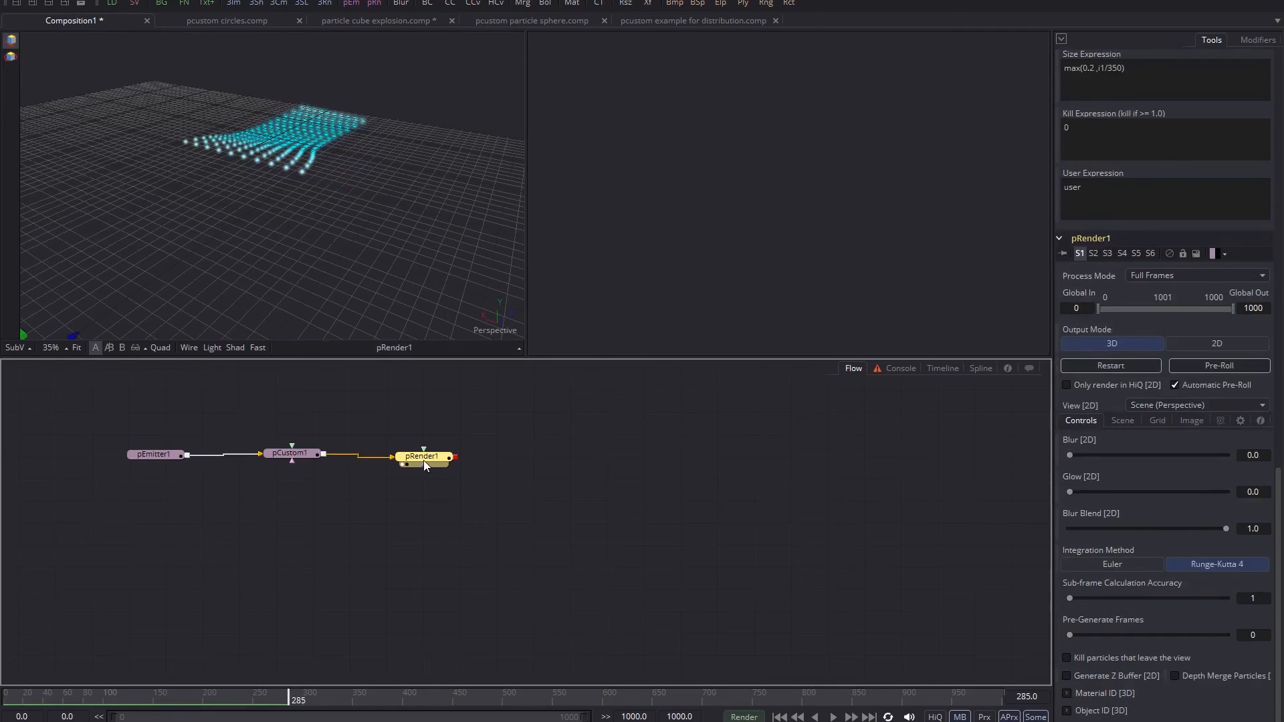
{"action": "left_click_drag", "start_coordinate": [423, 460], "coordinate": [389, 456]}
{"action": "key", "text": "ctrl+space"}
{"action": "type", "text": "rende"}
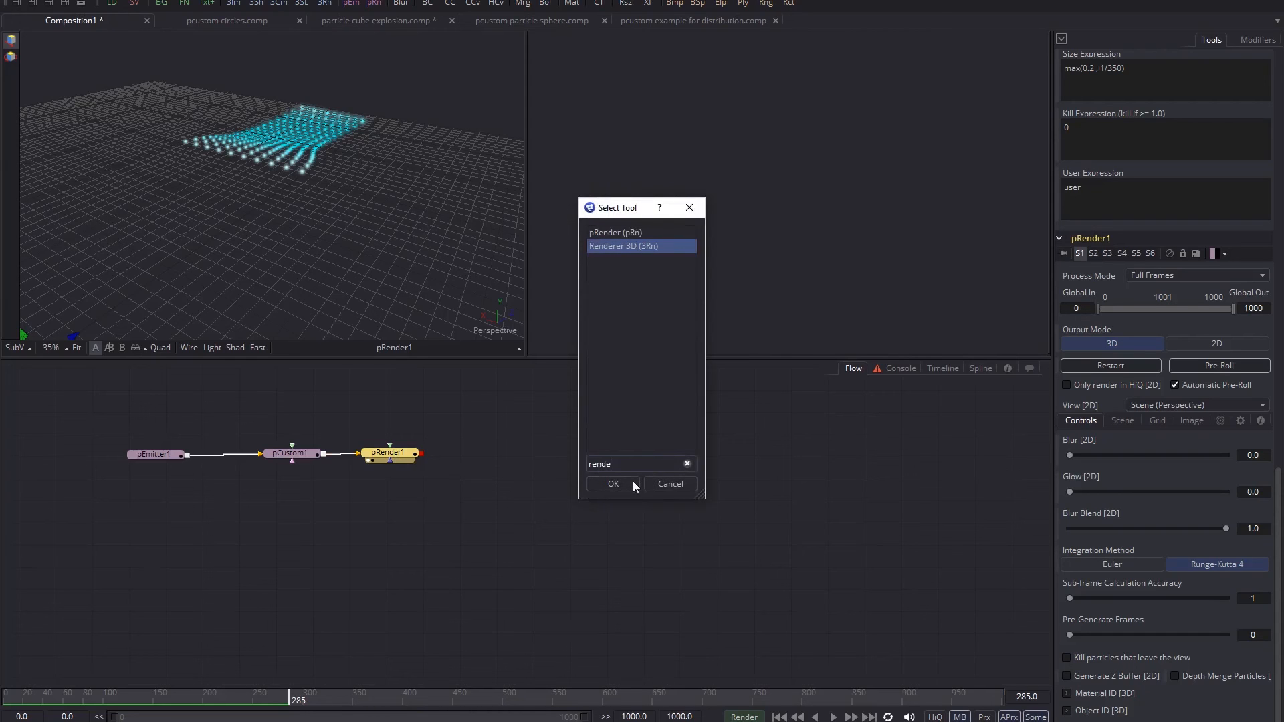
{"action": "key", "text": "Return"}
{"action": "left_click_drag", "start_coordinate": [470, 451], "coordinate": [759, 275]}
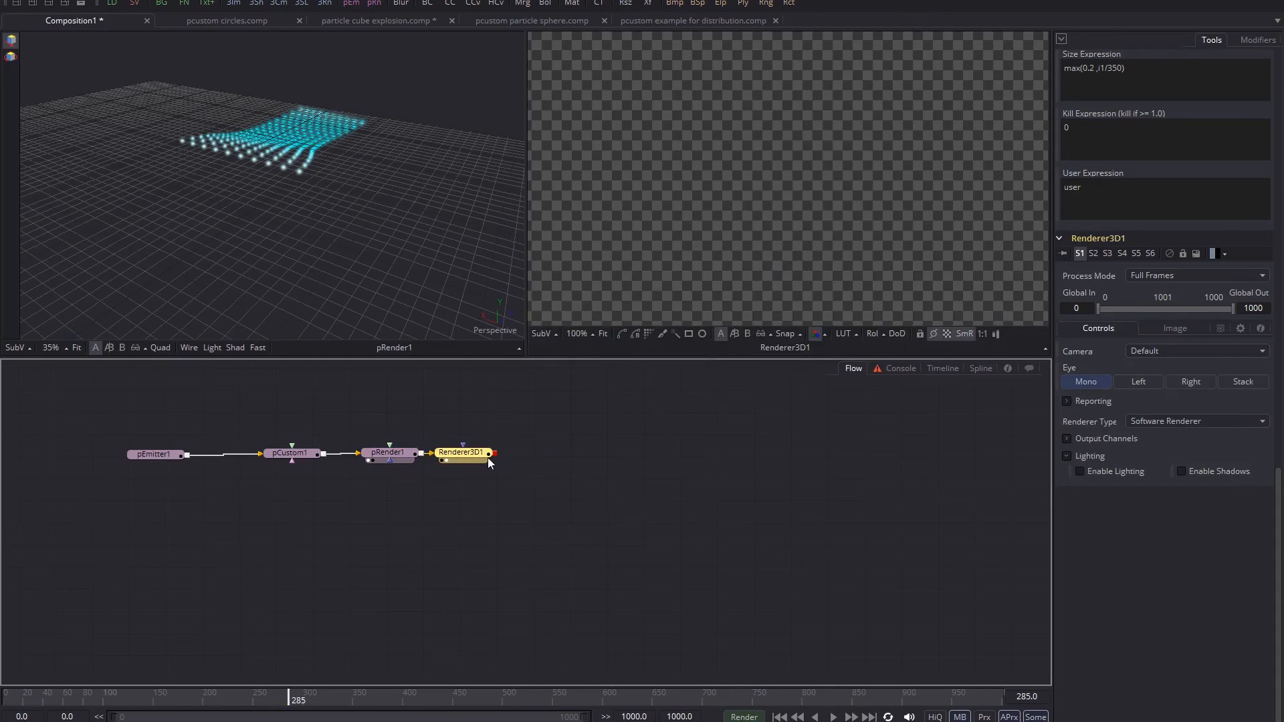
{"action": "left_click_drag", "start_coordinate": [469, 459], "coordinate": [621, 466]}
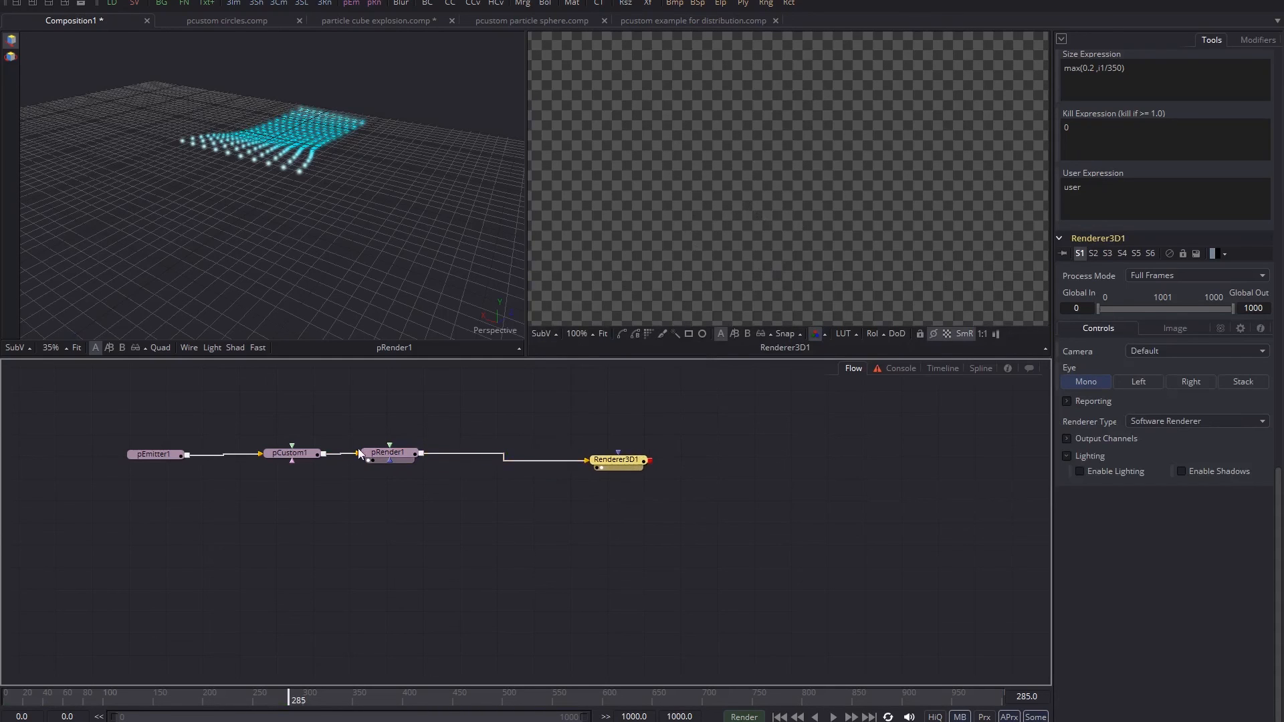
- Insert a Merge 3D node between pRender1 and Renderer3D1
{"action": "left_click", "coordinate": [388, 455]}
{"action": "key", "text": "shift+space"}
{"action": "type", "text": "merge"}
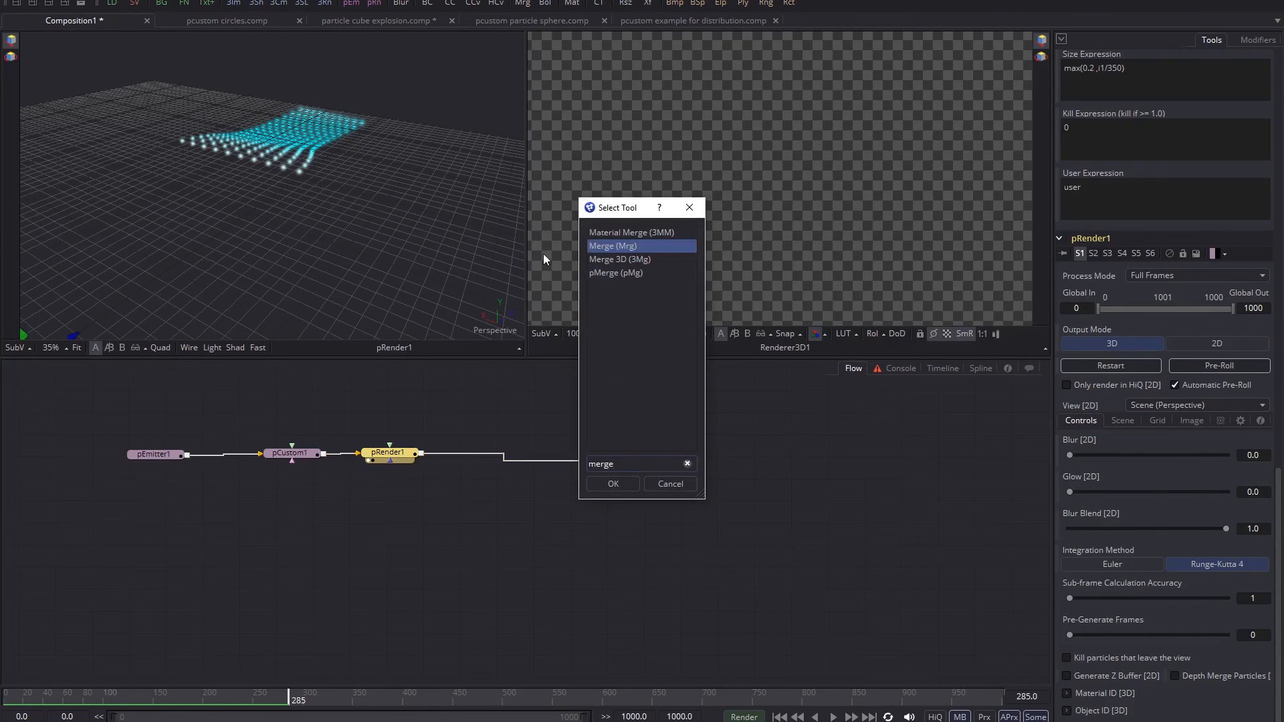
{"action": "left_click", "coordinate": [602, 261]}
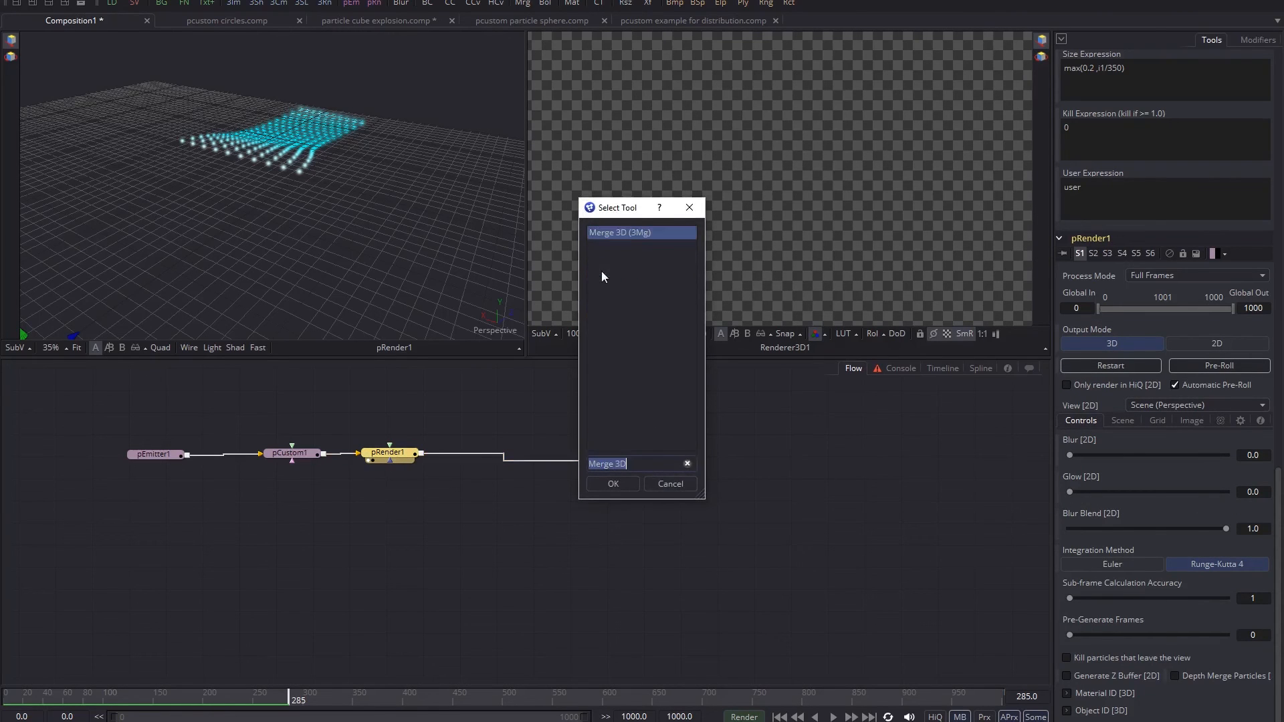
{"action": "left_click", "coordinate": [612, 483]}
{"action": "left_click_drag", "start_coordinate": [472, 454], "coordinate": [511, 453]}
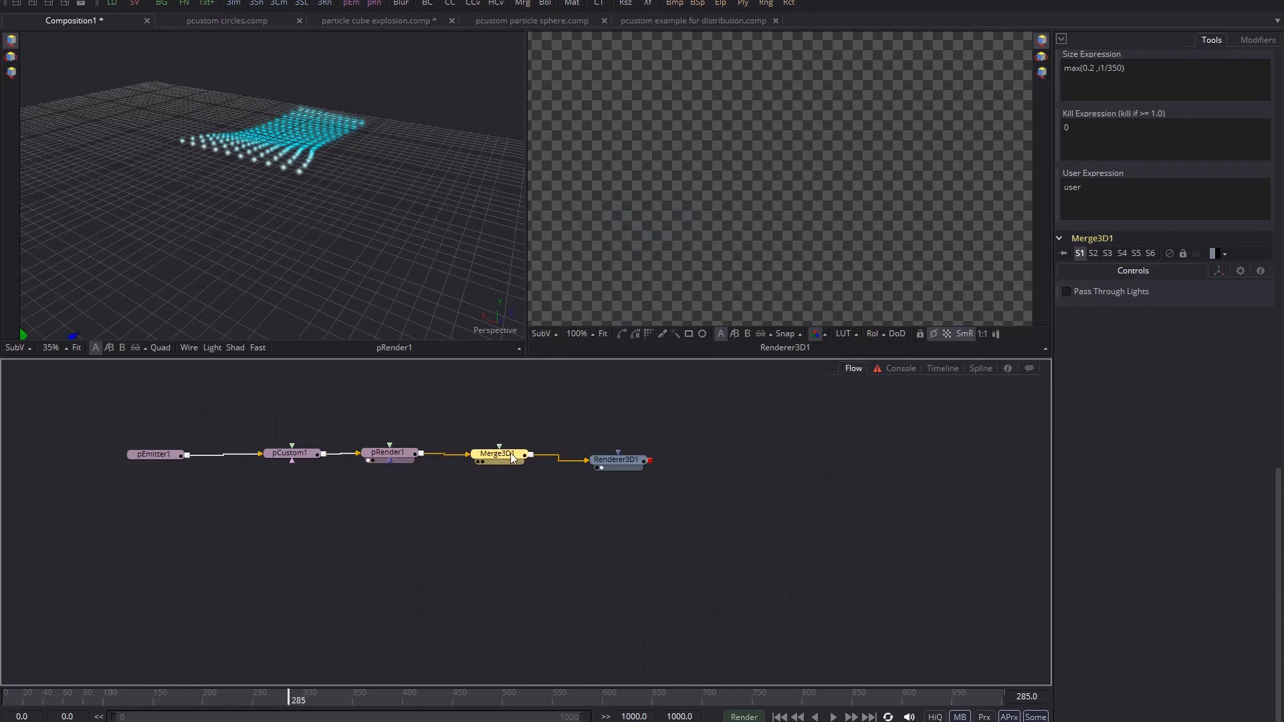
- Add a Camera 3D node below Merge3D1, connect it to the merge and show Merge3D1 in the perspective viewer
{"action": "left_click", "coordinate": [496, 529]}
{"action": "key", "text": "shift+space"}
{"action": "type", "text": "cam"}
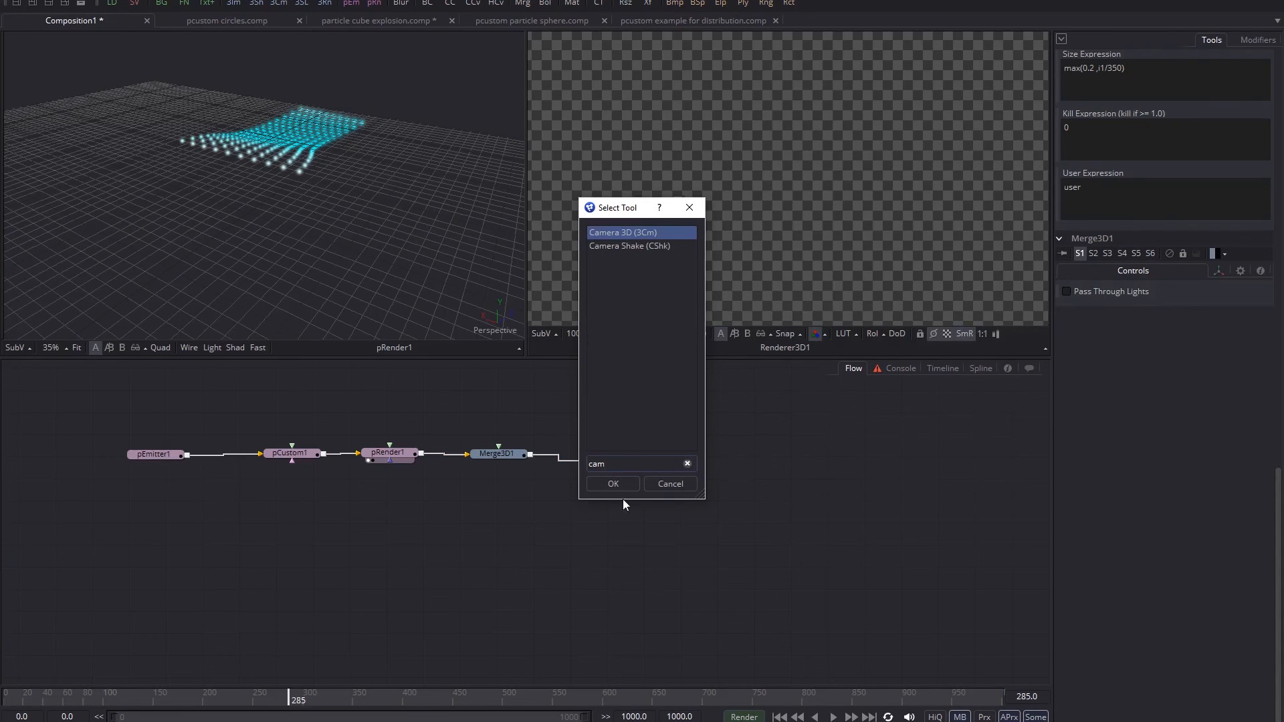
{"action": "left_click", "coordinate": [613, 482]}
{"action": "left_click_drag", "start_coordinate": [525, 535], "coordinate": [499, 459]}
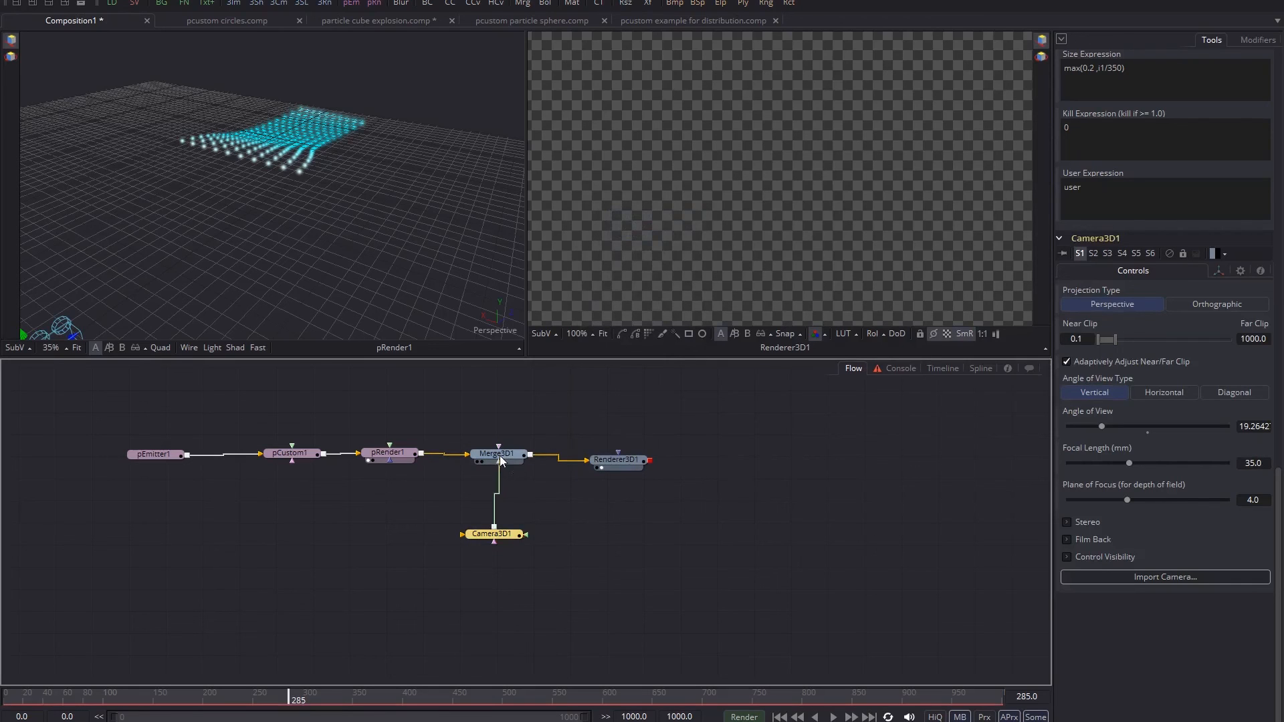
{"action": "left_click", "coordinate": [512, 454]}
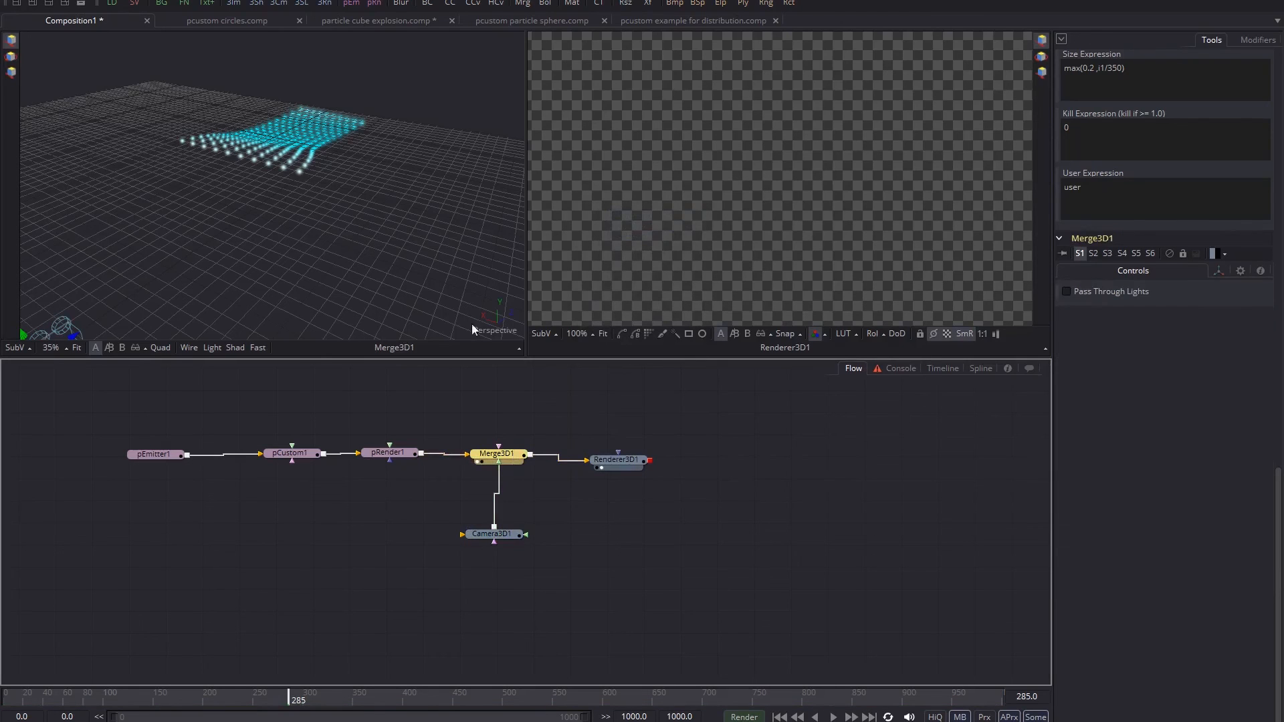
- Copy the perspective viewpoint to Camera3D1, fit the rendered image to its viewer and play the animation briefly
{"action": "right_click", "coordinate": [493, 331]}
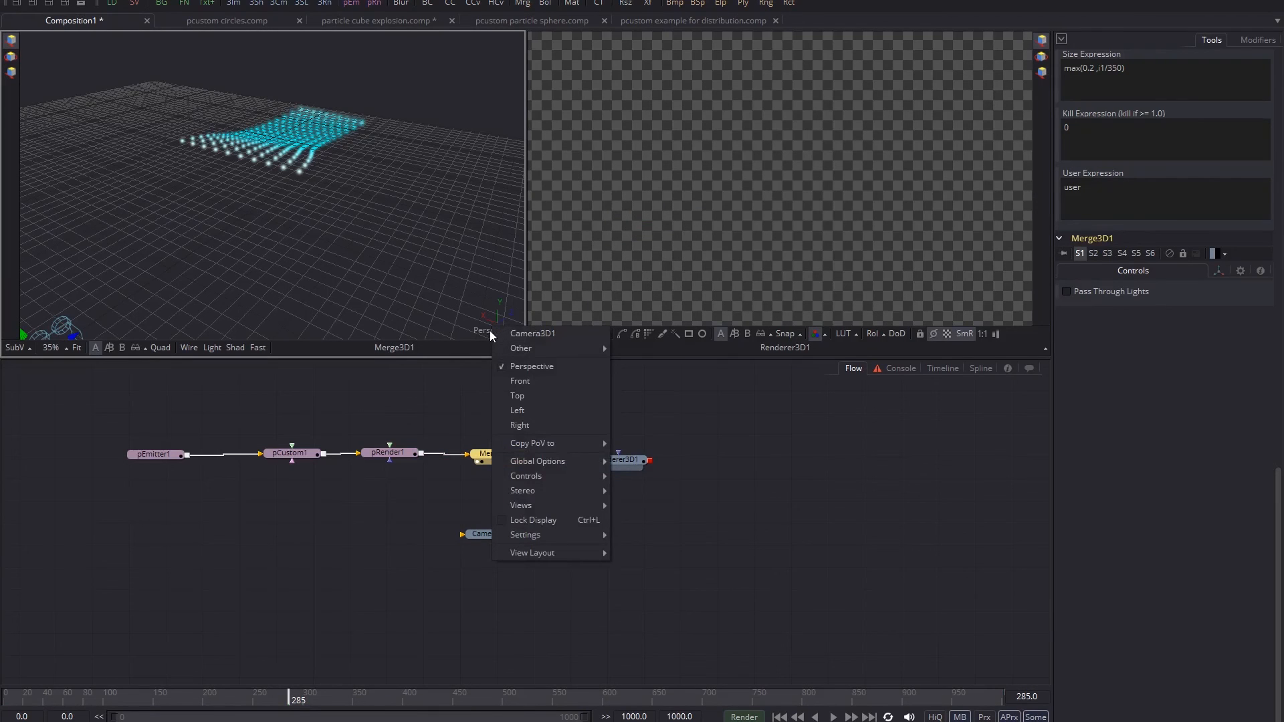
{"action": "mouse_move", "coordinate": [575, 444]}
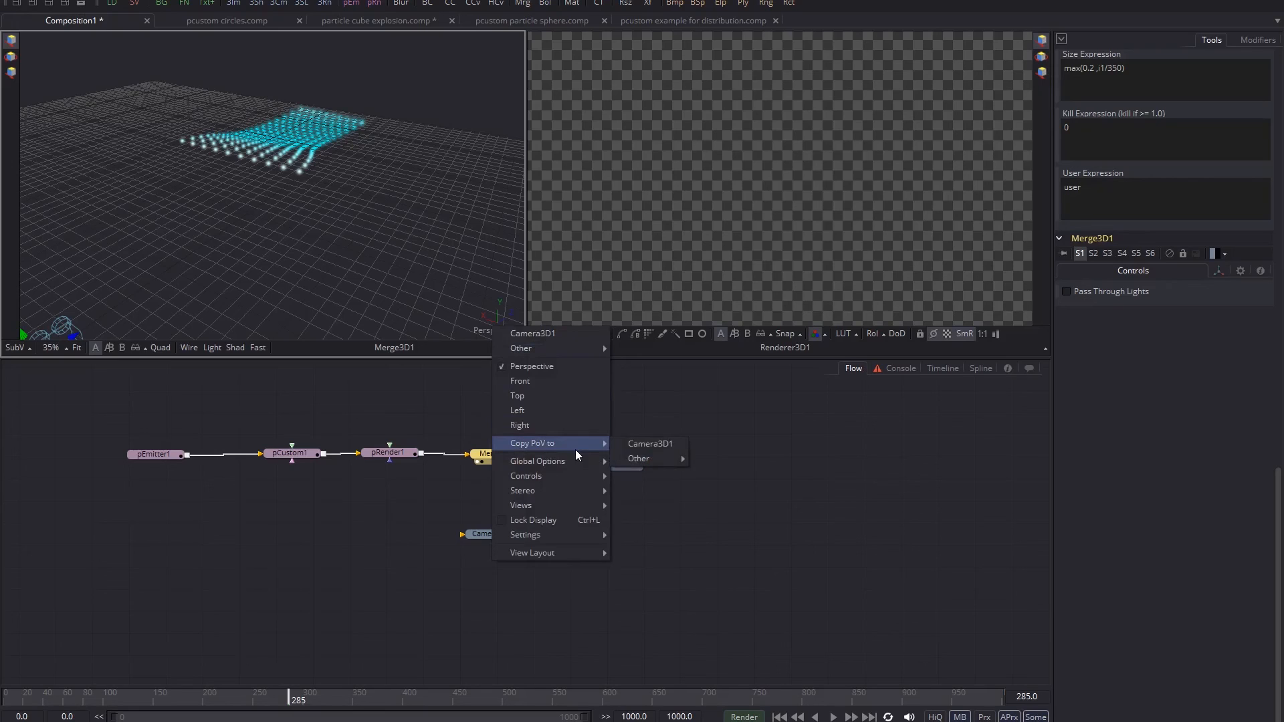
{"action": "left_click", "coordinate": [647, 444]}
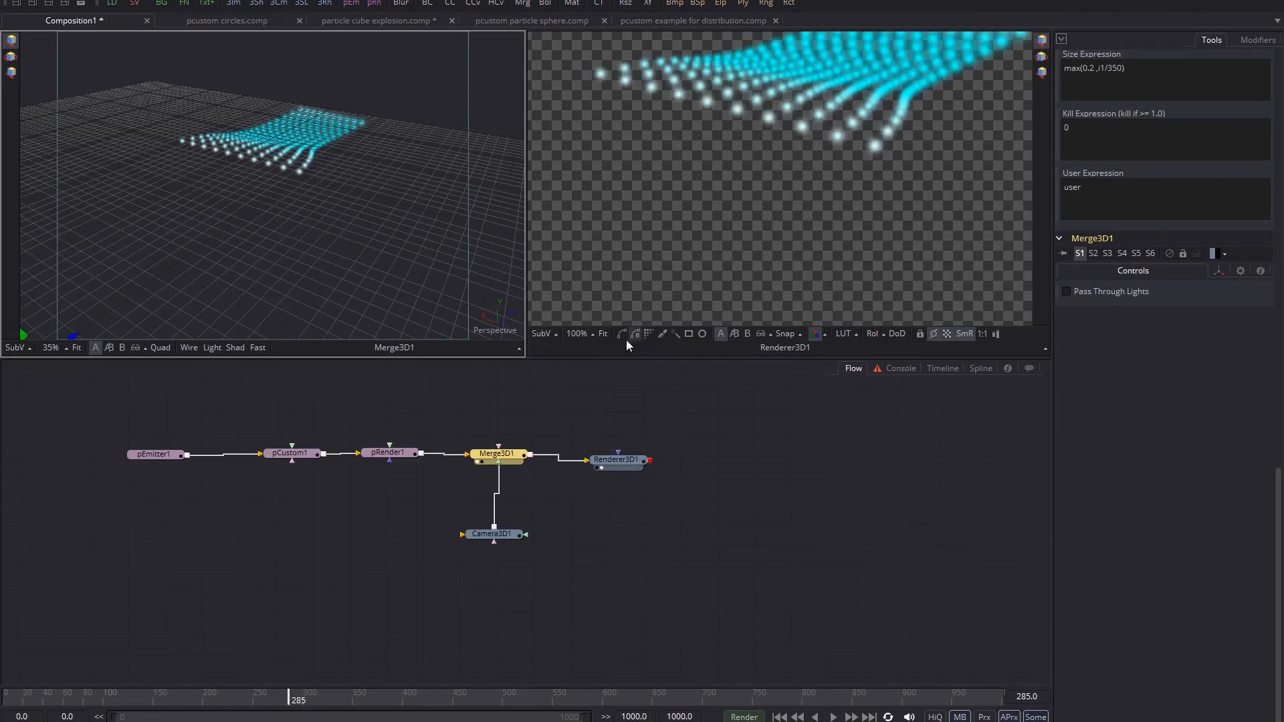
{"action": "left_click", "coordinate": [602, 334]}
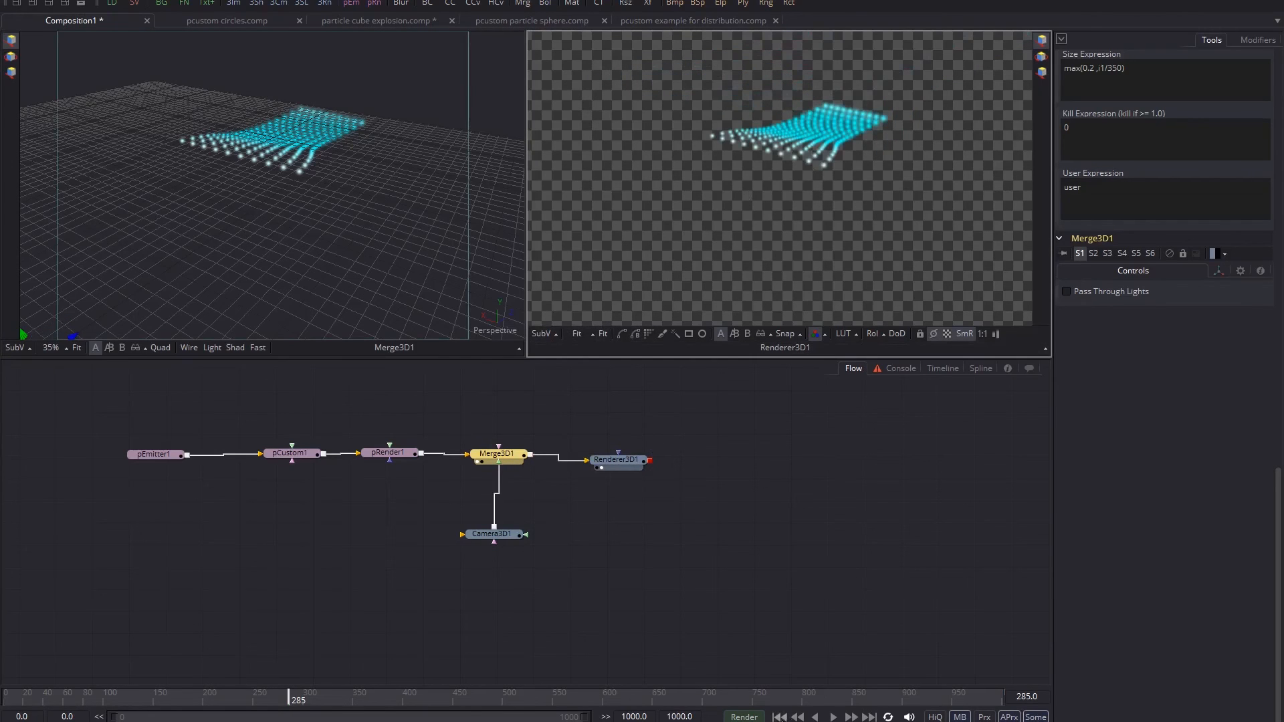
{"action": "left_click", "coordinate": [834, 716]}
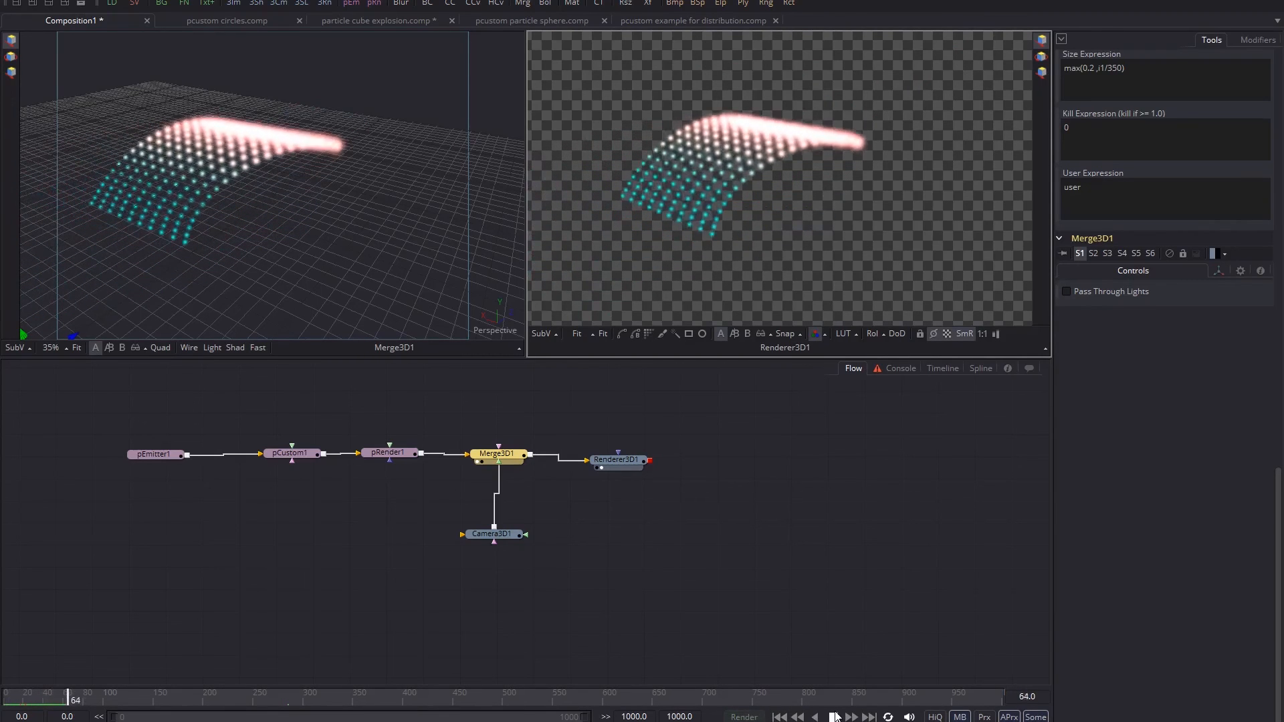
{"action": "left_click", "coordinate": [833, 716]}
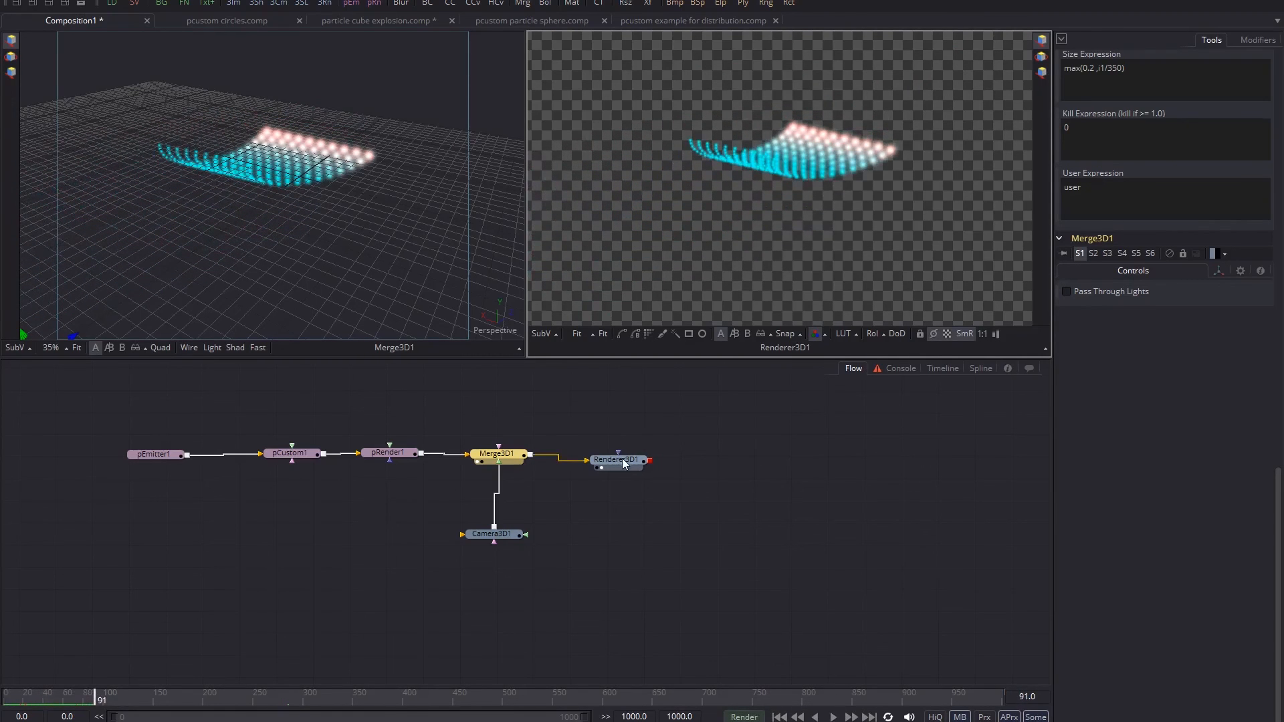
- Set Renderer3D1 to the OpenGL Renderer with Quick Sort transparency, moving the node farther from Merge3D1
{"action": "left_click_drag", "start_coordinate": [623, 463], "coordinate": [682, 459]}
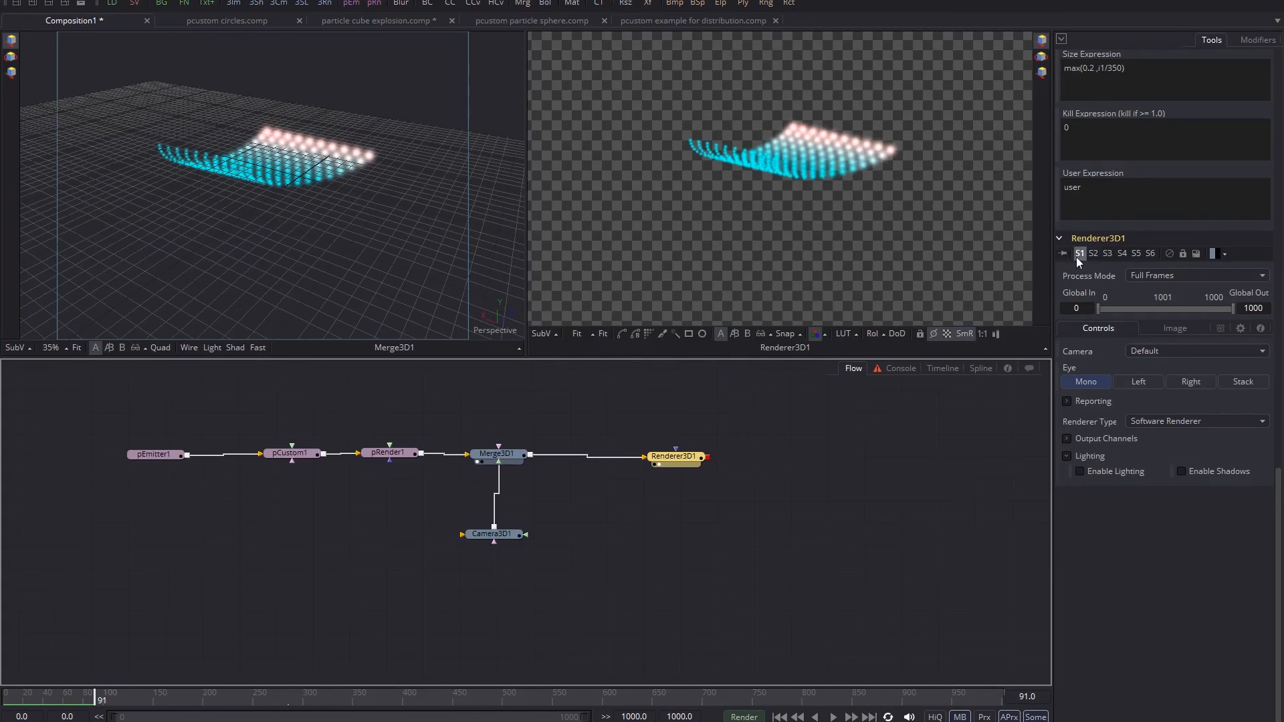
{"action": "left_click", "coordinate": [1218, 422]}
{"action": "left_click", "coordinate": [1213, 396]}
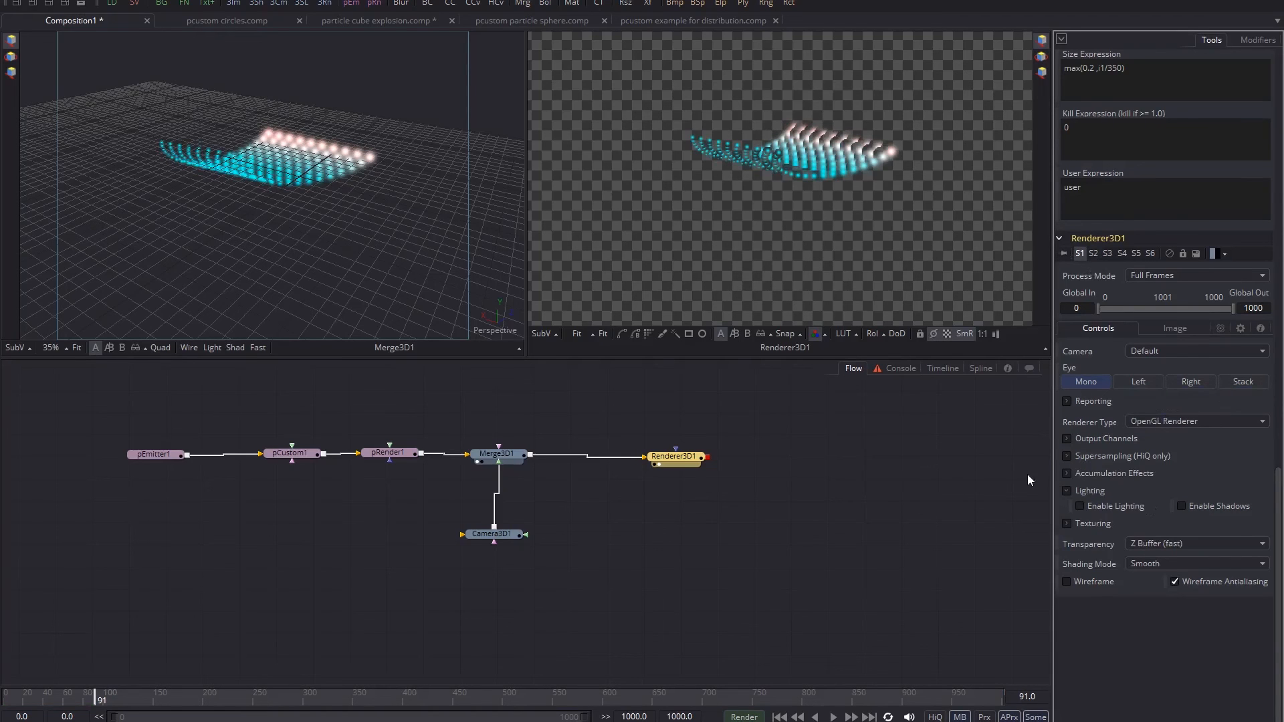
{"action": "left_click", "coordinate": [1170, 545]}
{"action": "left_click", "coordinate": [1170, 578]}
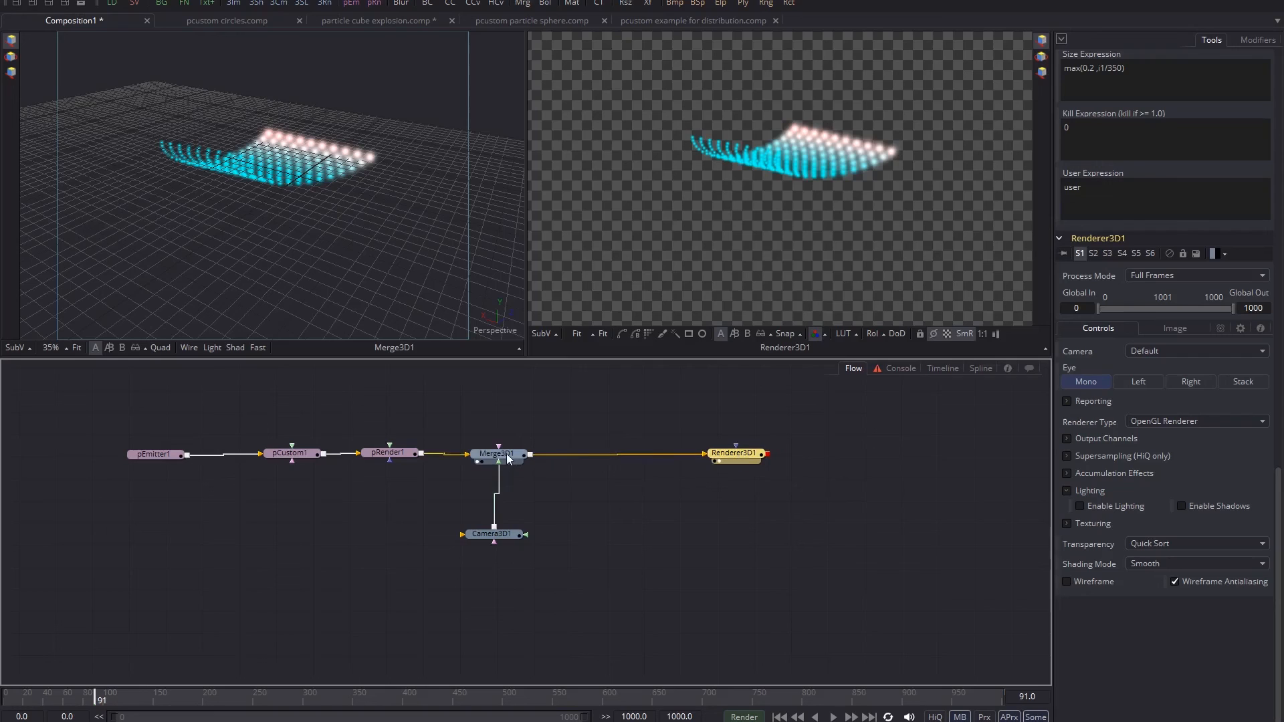
- Tidy the flow by shifting Merge3D1 slightly and moving Renderer3D1 closer to it on the same row
{"action": "mouse_move", "coordinate": [507, 453]}
{"action": "left_mouse_down"}
{"action": "mouse_move", "coordinate": [578, 448]}
{"action": "mouse_move", "coordinate": [520, 455]}
{"action": "left_mouse_up"}
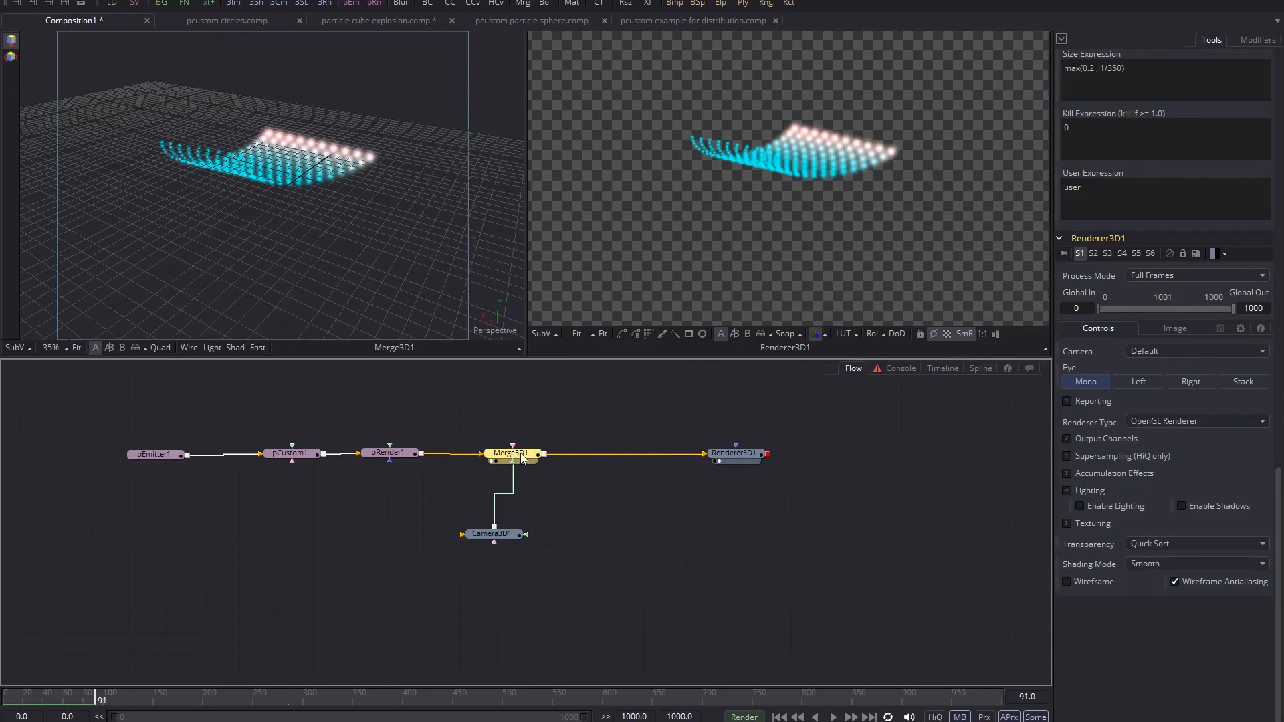
{"action": "left_click_drag", "start_coordinate": [743, 457], "coordinate": [653, 457]}
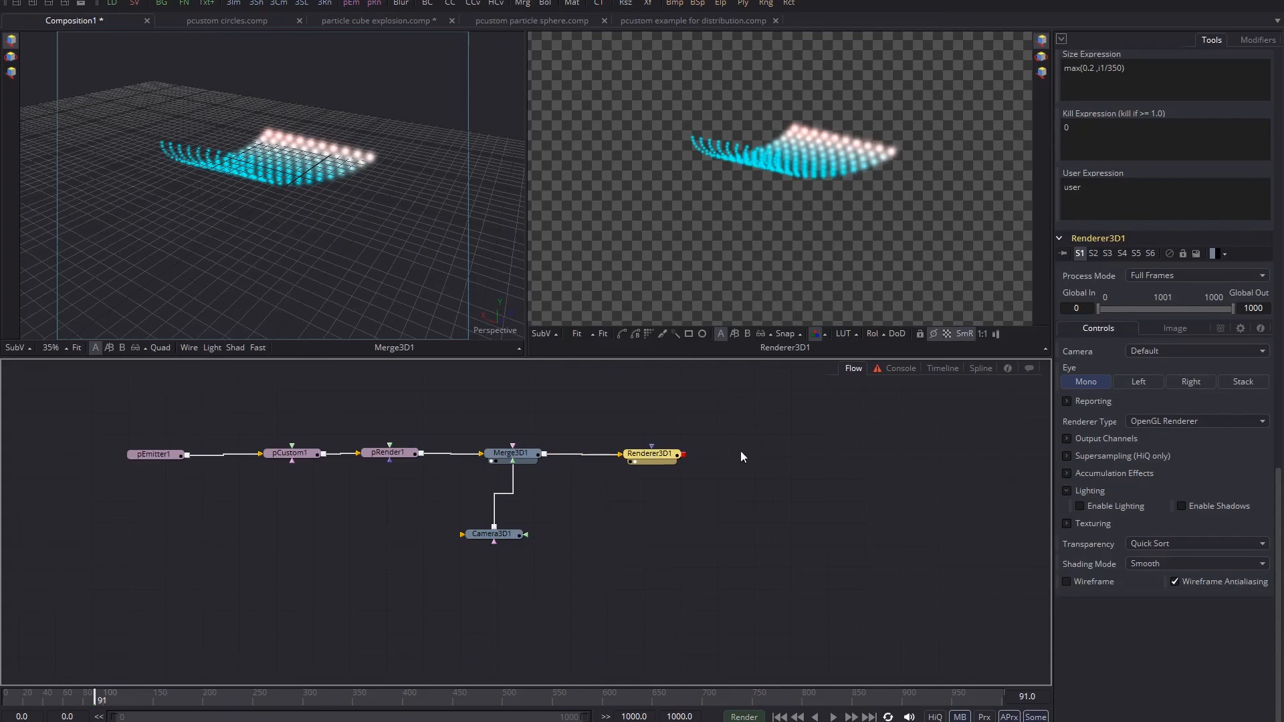
{"action": "left_click", "coordinate": [826, 438]}
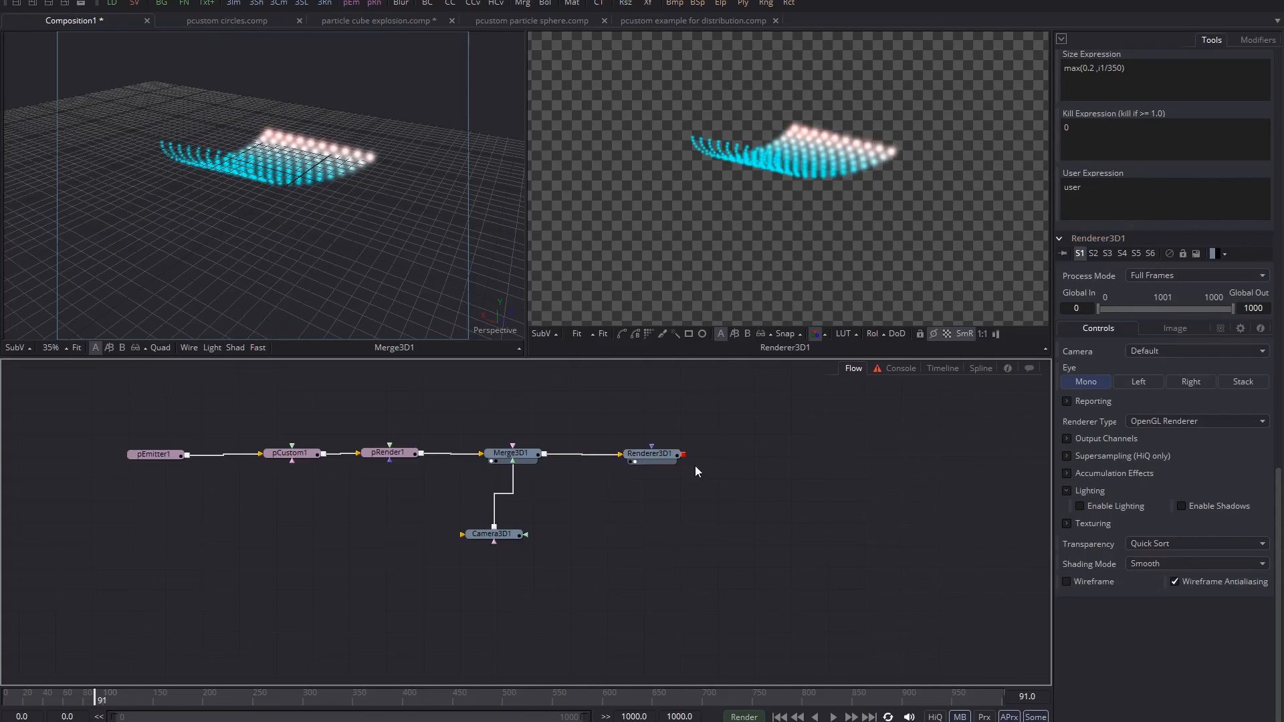
- Add a Soft Glow node after Renderer3D1, show it in the render viewer and lower its gain to about 0.74
{"action": "left_click", "coordinate": [653, 454]}
{"action": "key", "text": "ctrl+space"}
{"action": "type", "text": "soft"}
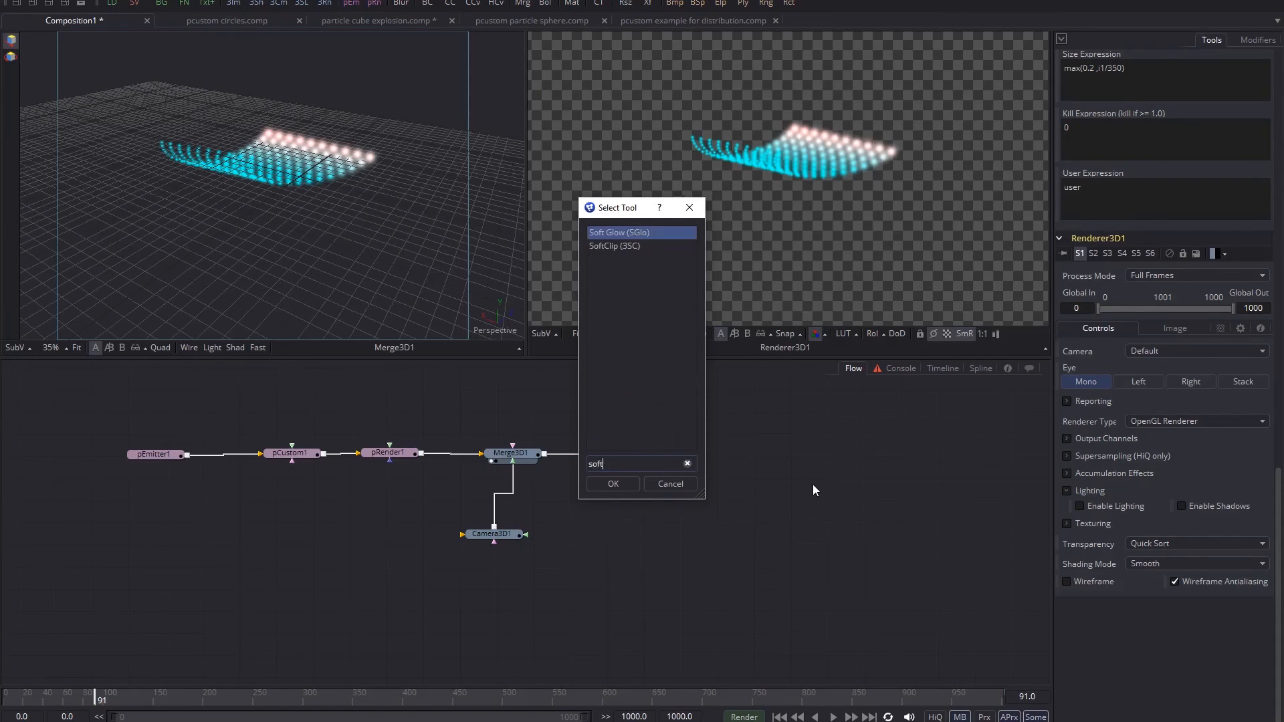
{"action": "left_click", "coordinate": [611, 483]}
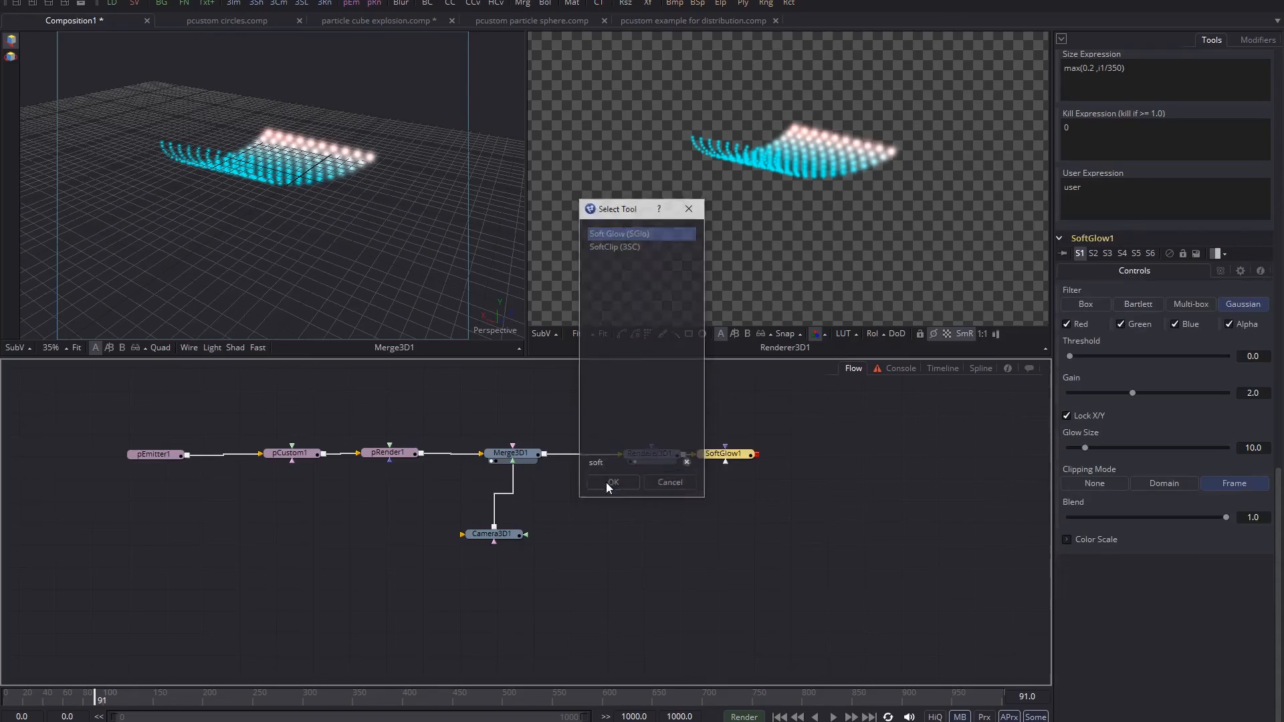
{"action": "key", "text": "2"}
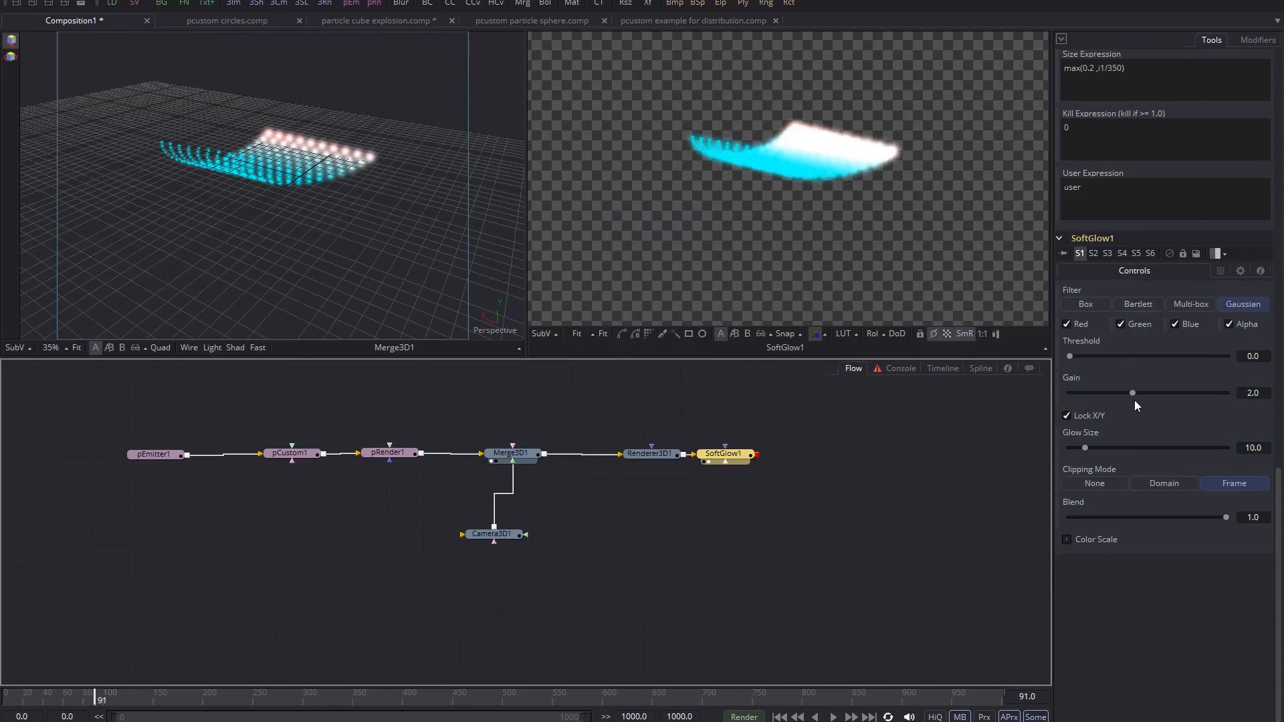
{"action": "left_click_drag", "start_coordinate": [1131, 395], "coordinate": [1092, 396]}
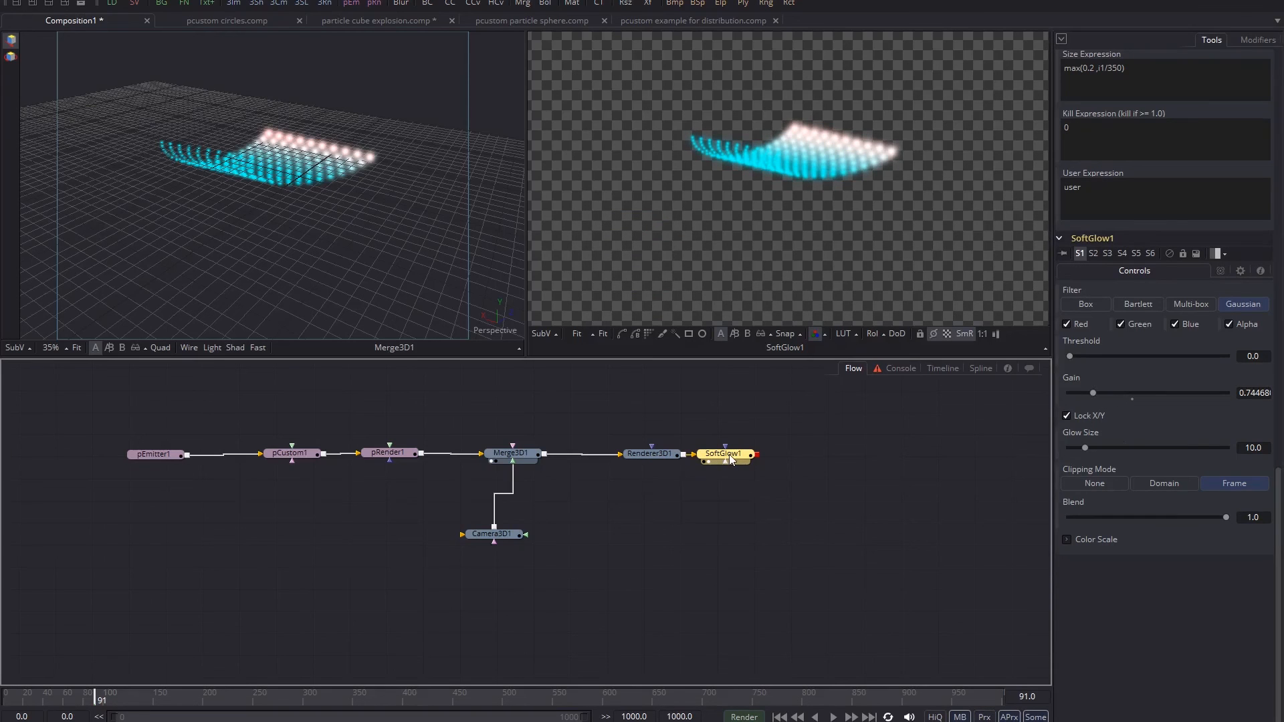
- Add a black Background node below SoftGlow1, merge the glow over it and show Merge1 in the render viewer
{"action": "left_click", "coordinate": [803, 581]}
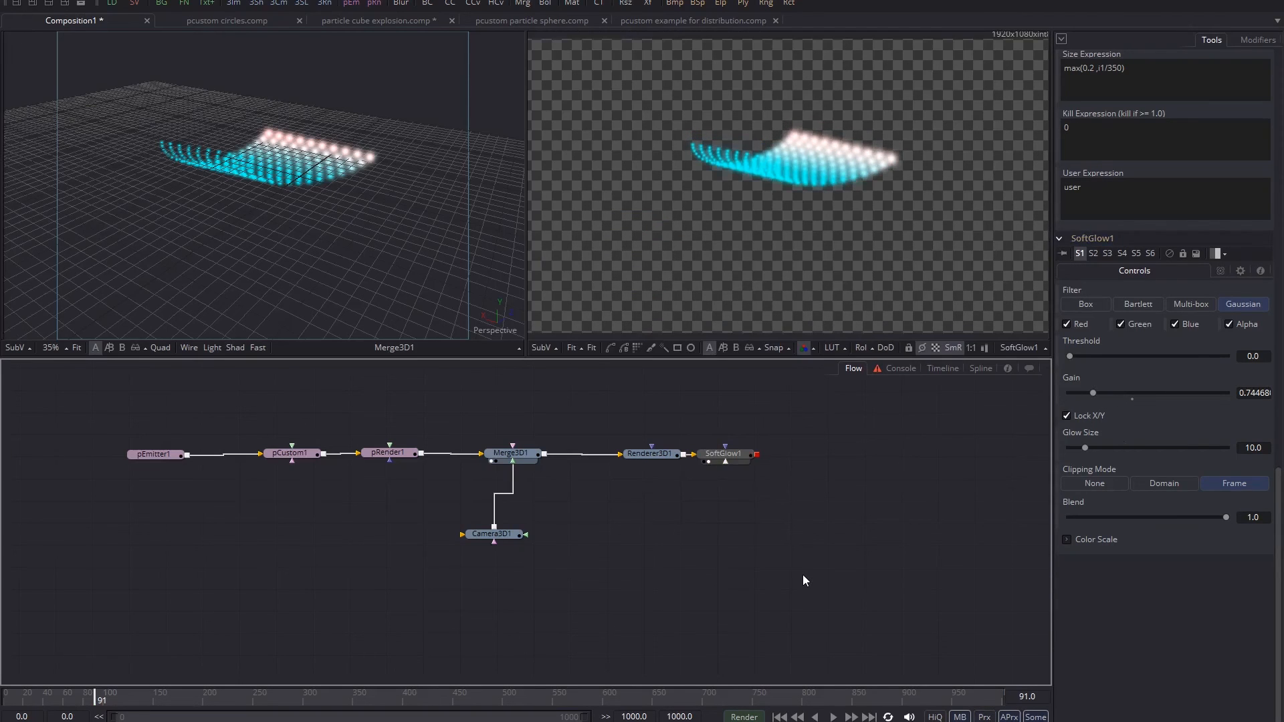
{"action": "key", "text": "shift+space"}
{"action": "type", "text": "back"}
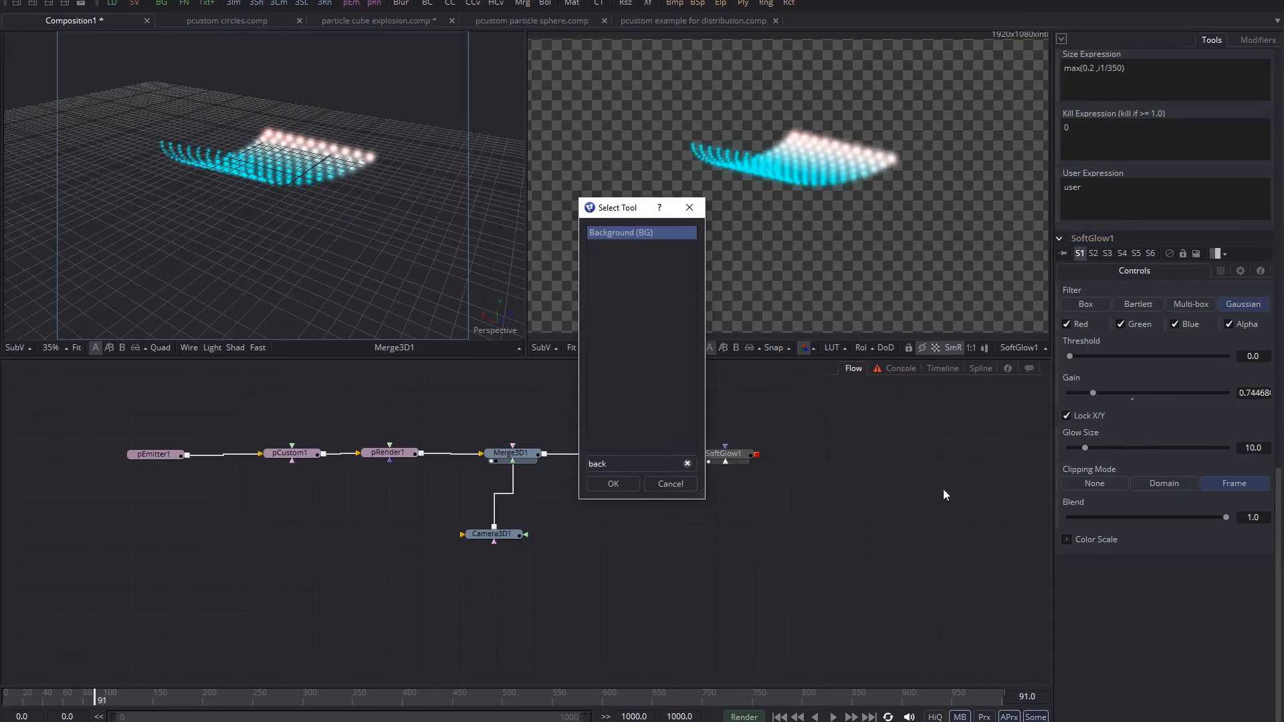
{"action": "left_click", "coordinate": [613, 483]}
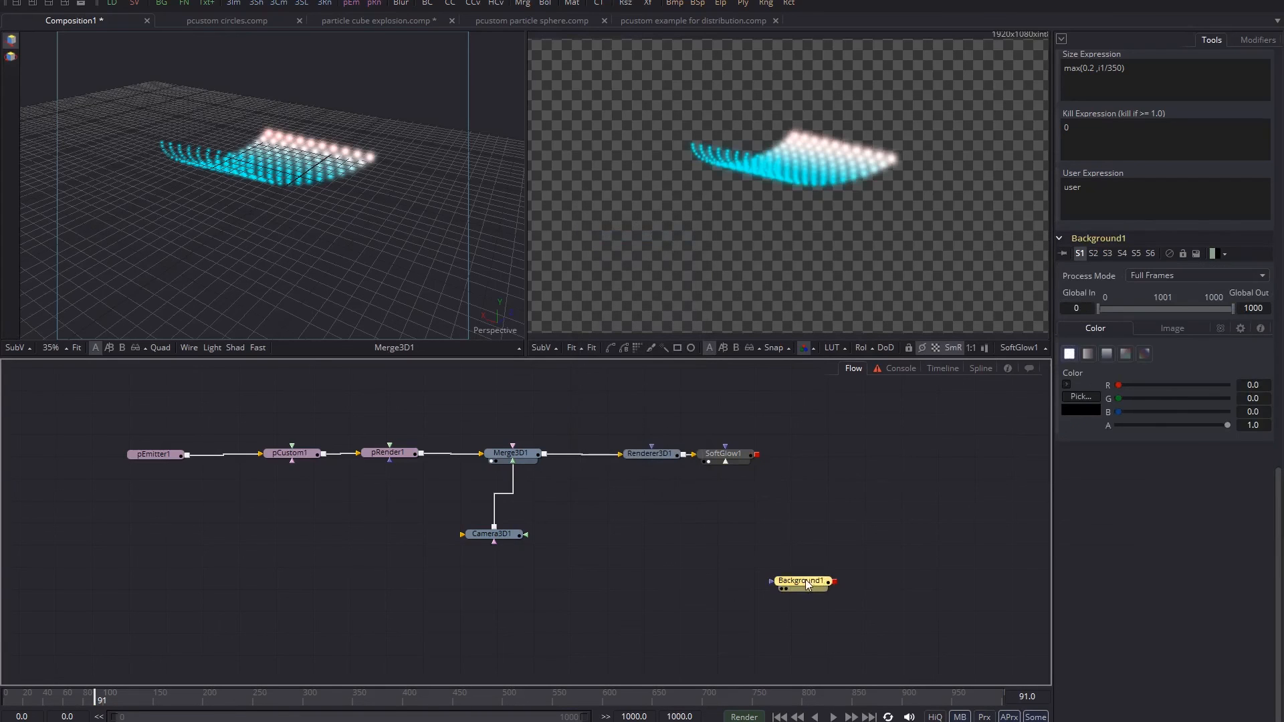
{"action": "left_click_drag", "start_coordinate": [807, 583], "coordinate": [718, 532]}
{"action": "left_click_drag", "start_coordinate": [756, 455], "coordinate": [746, 530]}
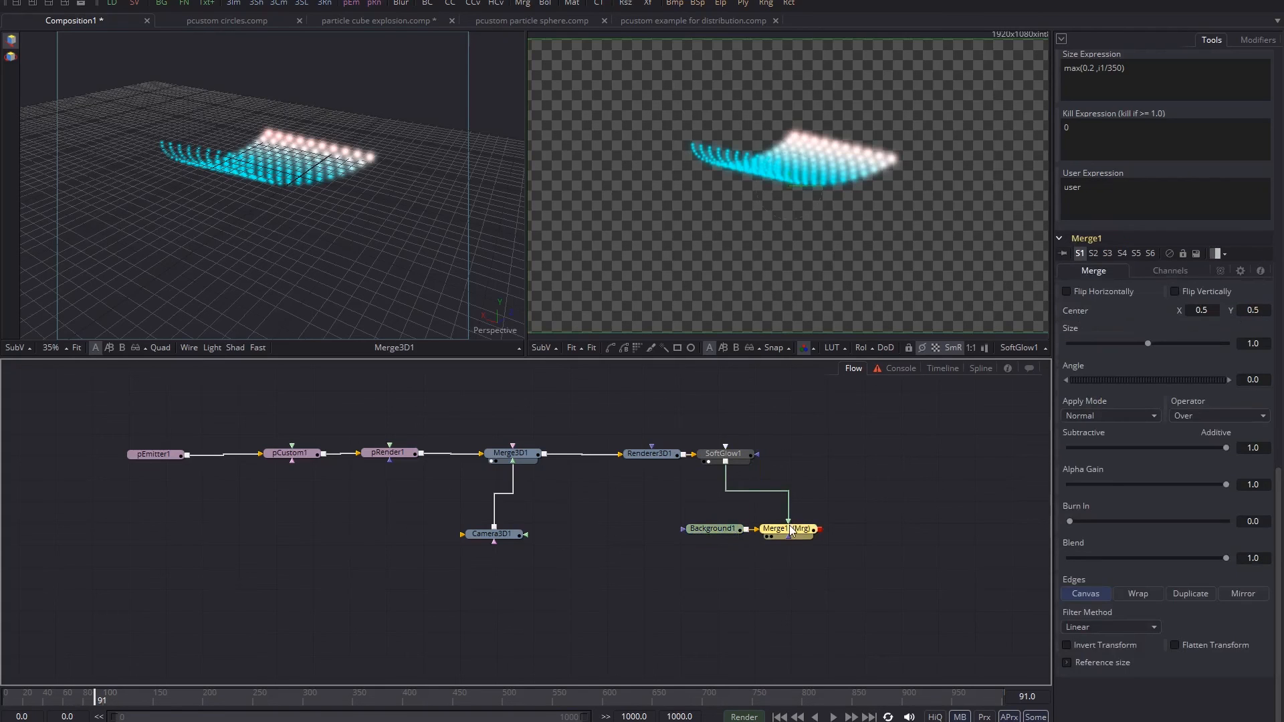
{"action": "key", "text": "2"}
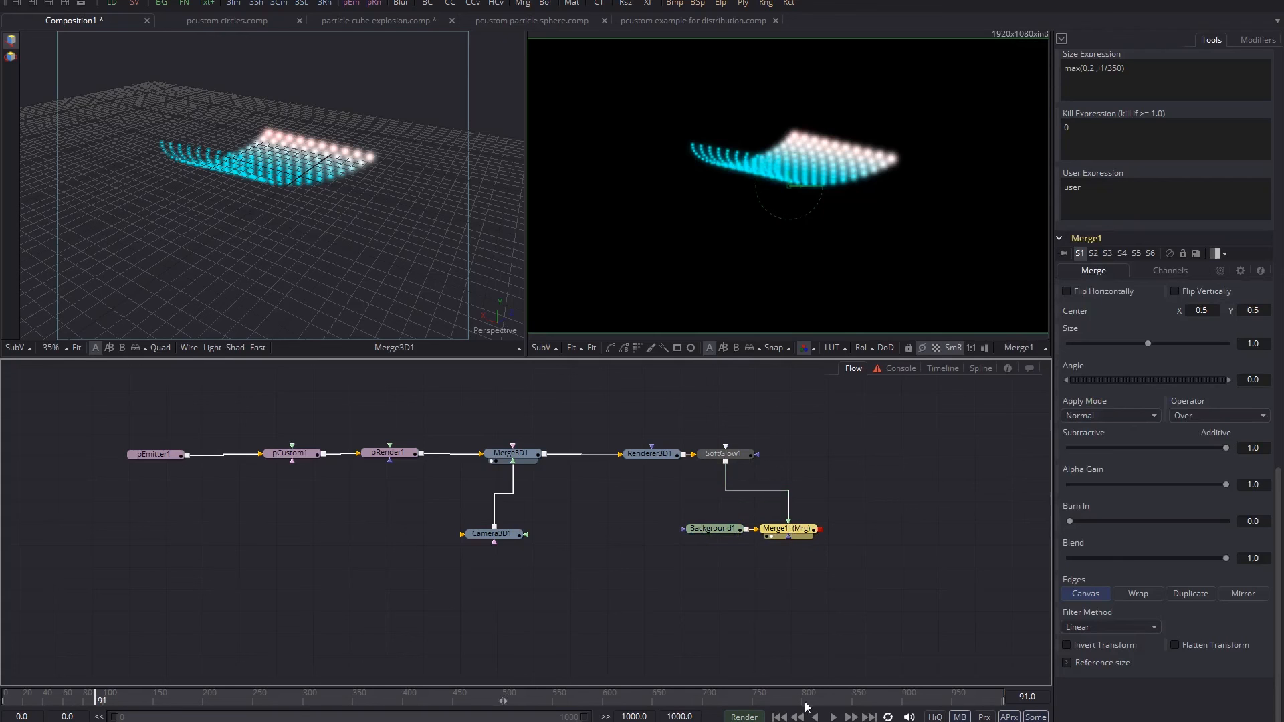
- Replay the composite from the first frame and examine the glowing particle wave over the black background
{"action": "left_click", "coordinate": [779, 716]}
{"action": "left_click", "coordinate": [833, 717]}
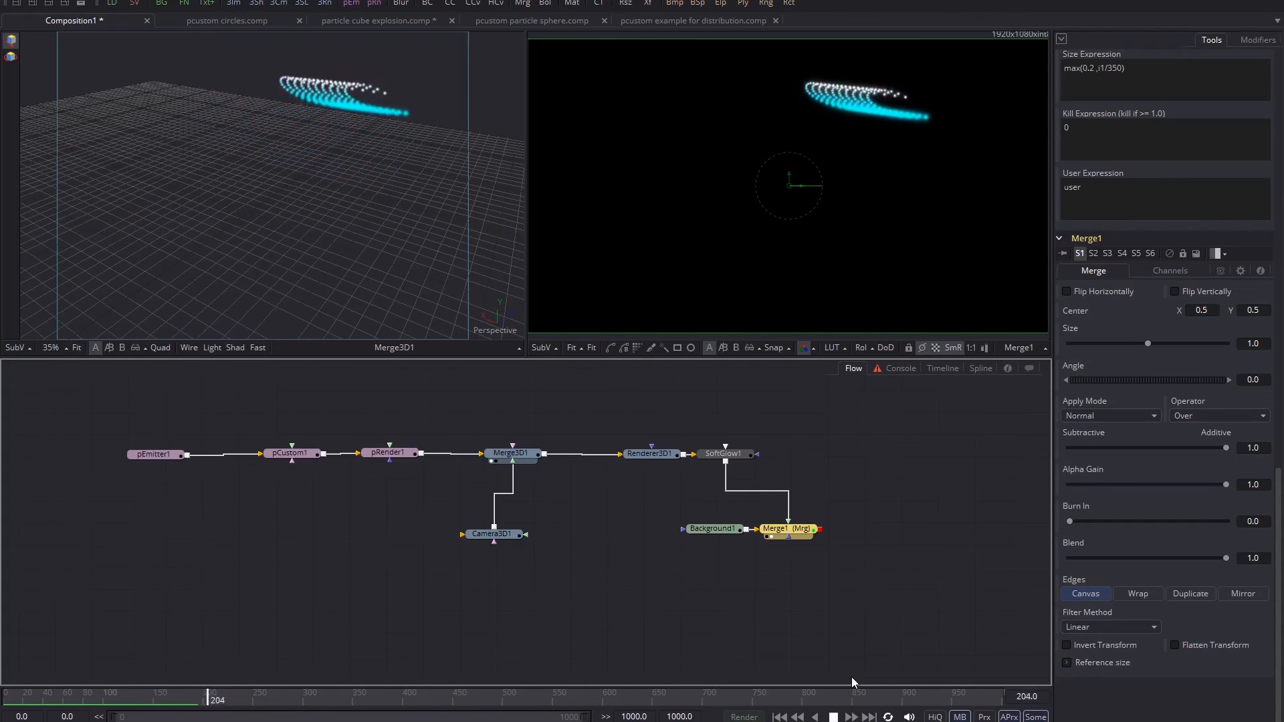
{"action": "key", "text": "space"}
{"action": "left_click", "coordinate": [754, 657]}
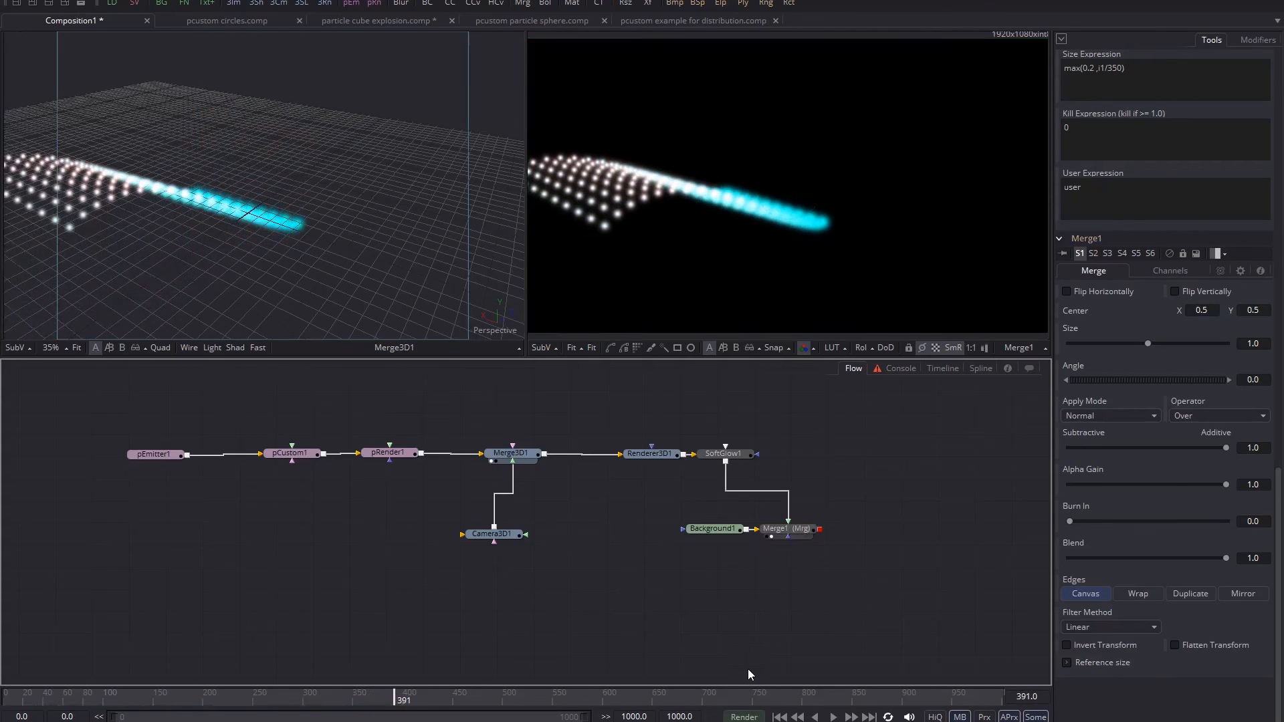
- In pcustom circles.comp, examine pCustom1's position expressions and the Rays1 settings, nudging the rays' weight slightly
{"action": "left_click", "coordinate": [225, 20]}
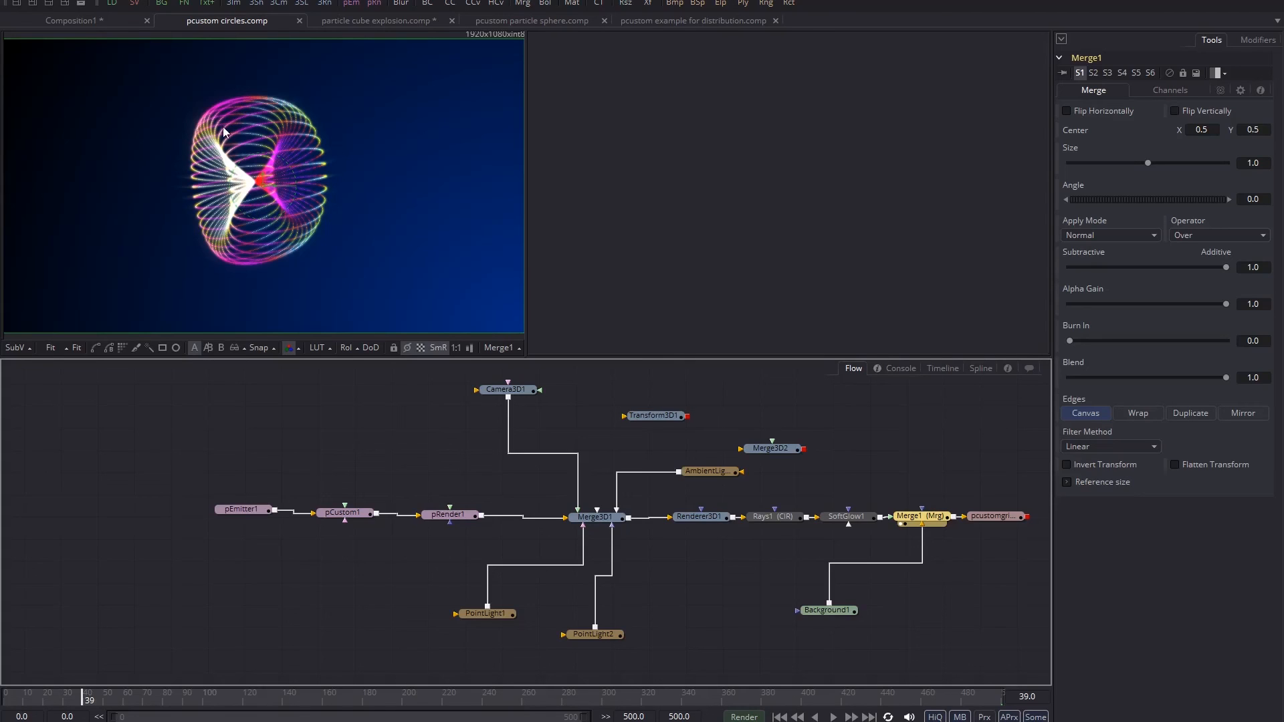
{"action": "left_click", "coordinate": [362, 516]}
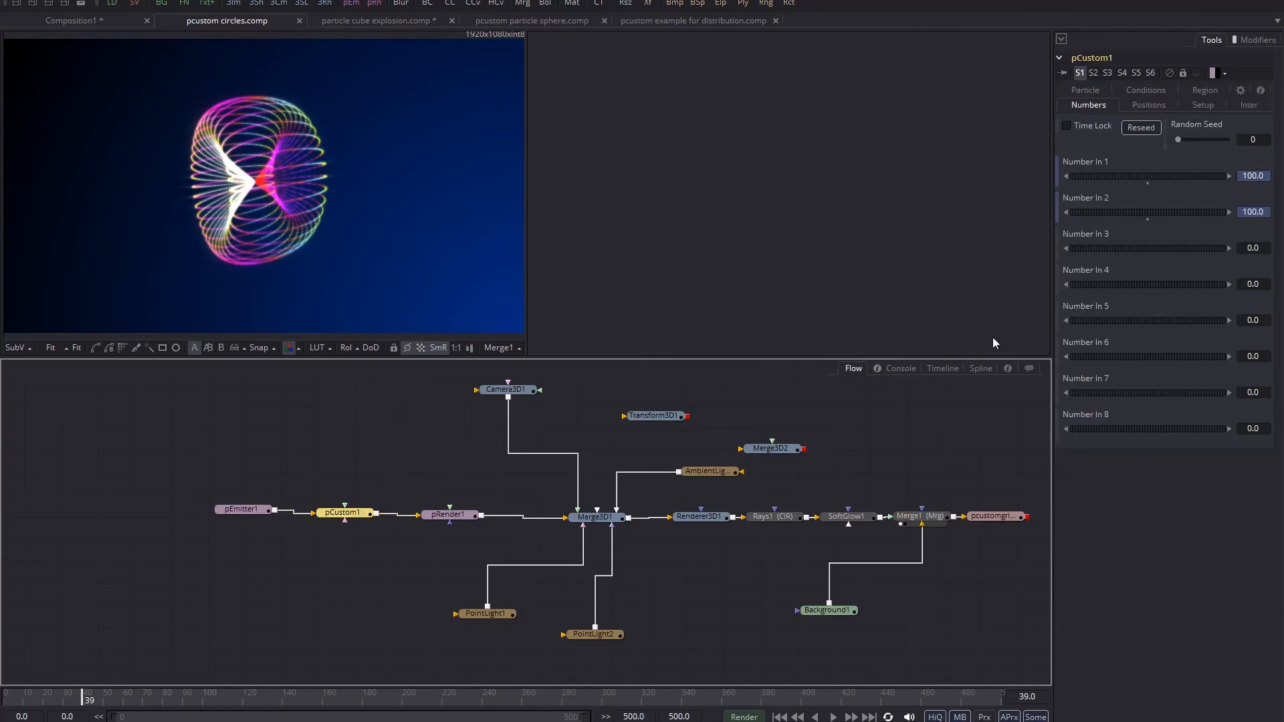
{"action": "left_click", "coordinate": [1092, 86]}
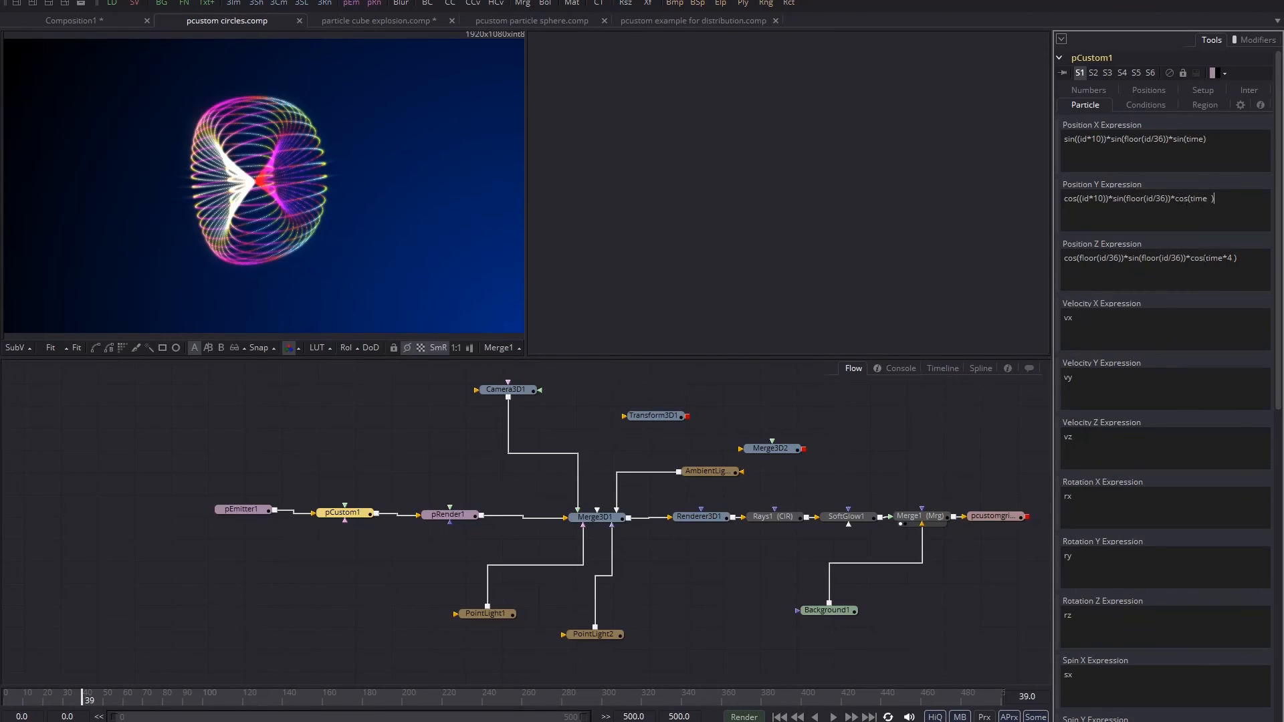
{"action": "left_click", "coordinate": [700, 518]}
{"action": "left_click", "coordinate": [765, 518]}
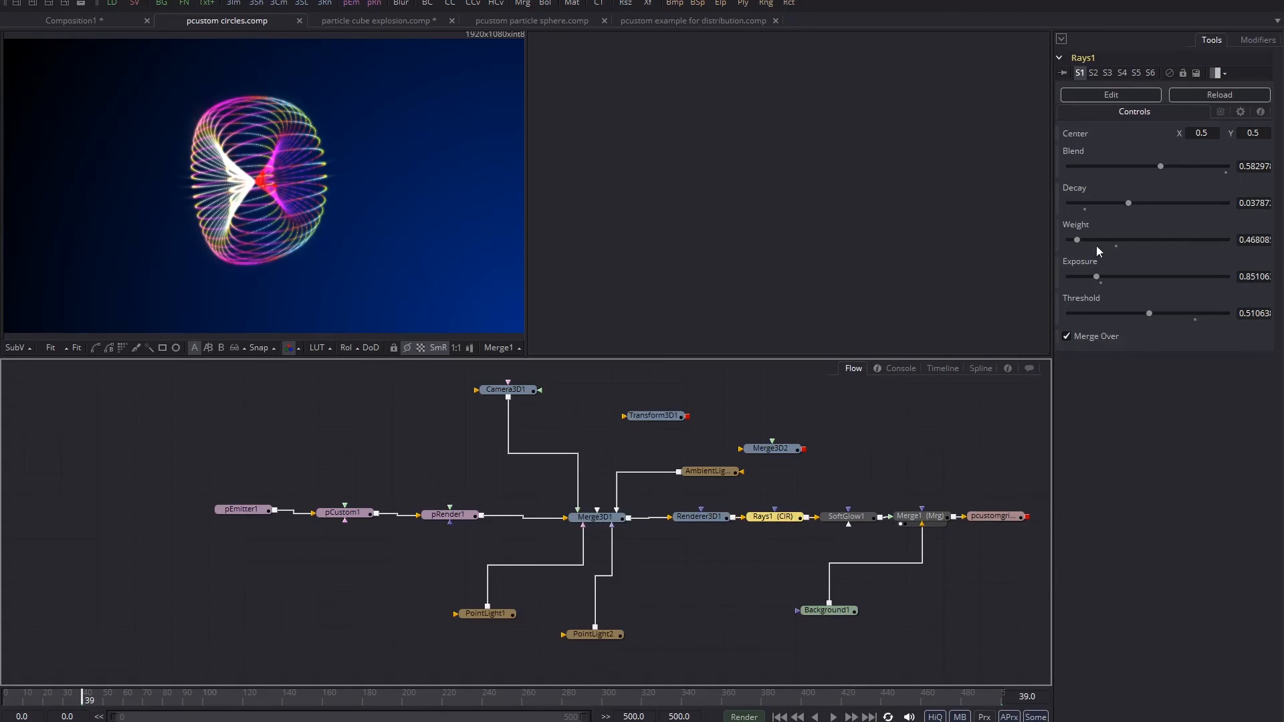
{"action": "mouse_move", "coordinate": [1079, 242]}
{"action": "left_mouse_down"}
{"action": "mouse_move", "coordinate": [1106, 241]}
{"action": "mouse_move", "coordinate": [1077, 238]}
{"action": "left_mouse_up"}
- In particle cube explosion.comp, view frame 29 with the image fitted and examine pCustom1's particle position expressions
{"action": "left_click", "coordinate": [407, 21]}
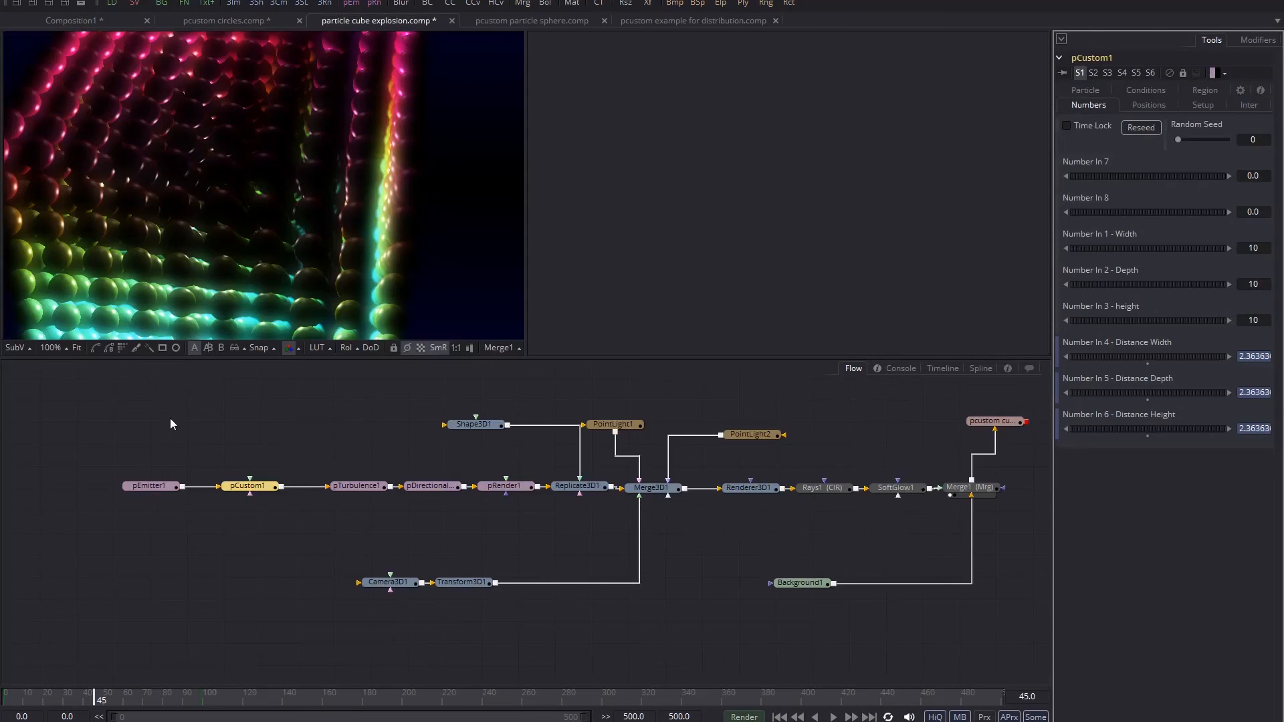
{"action": "left_click_drag", "start_coordinate": [94, 698], "coordinate": [64, 704]}
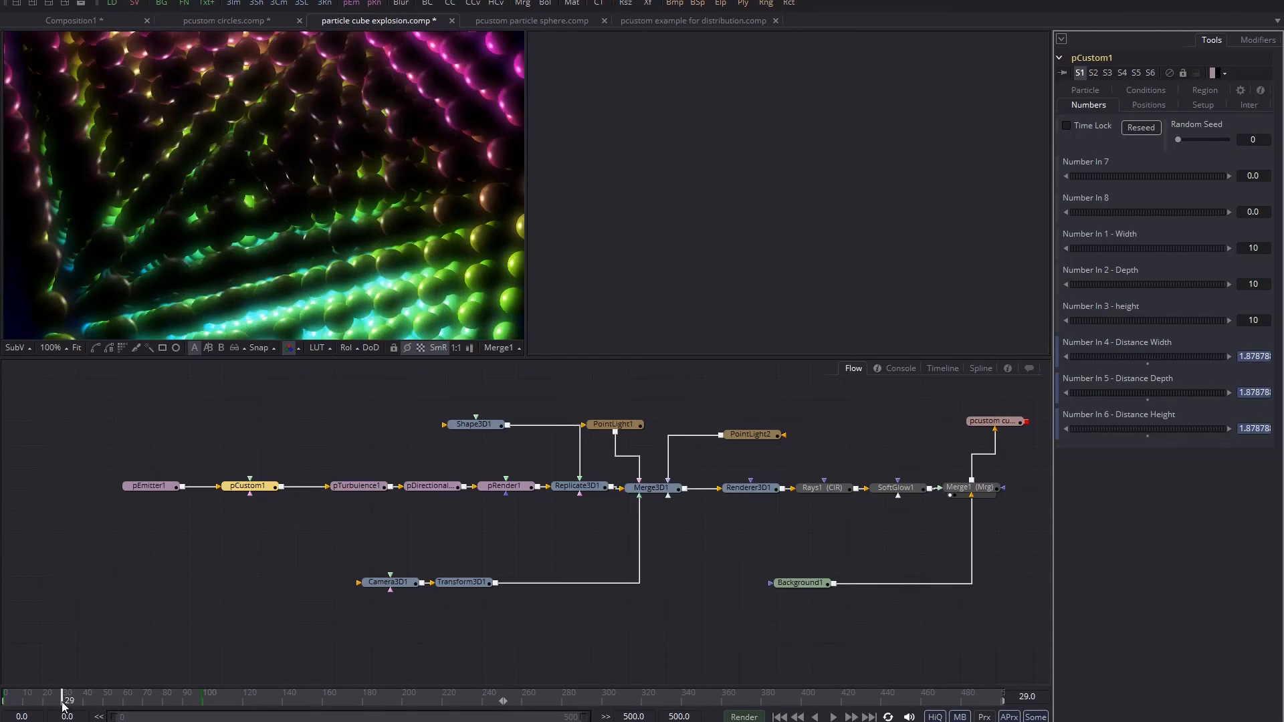
{"action": "left_click", "coordinate": [77, 348]}
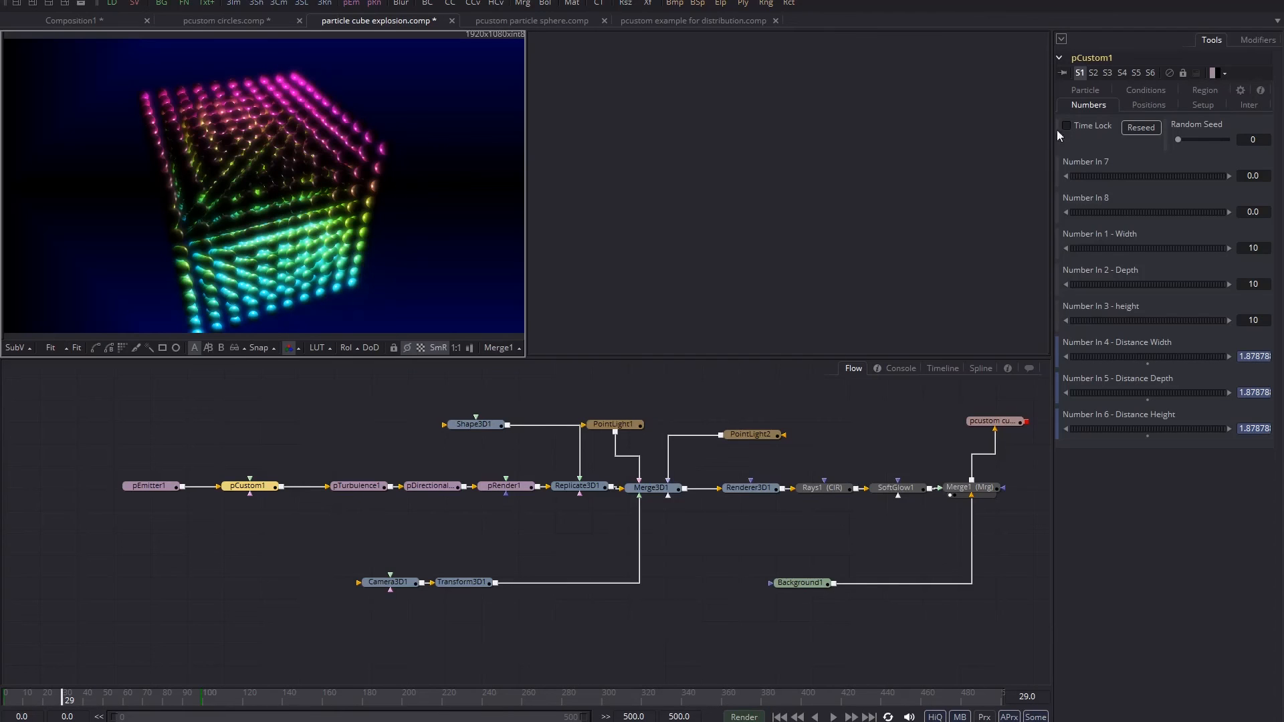
{"action": "left_click", "coordinate": [1086, 90]}
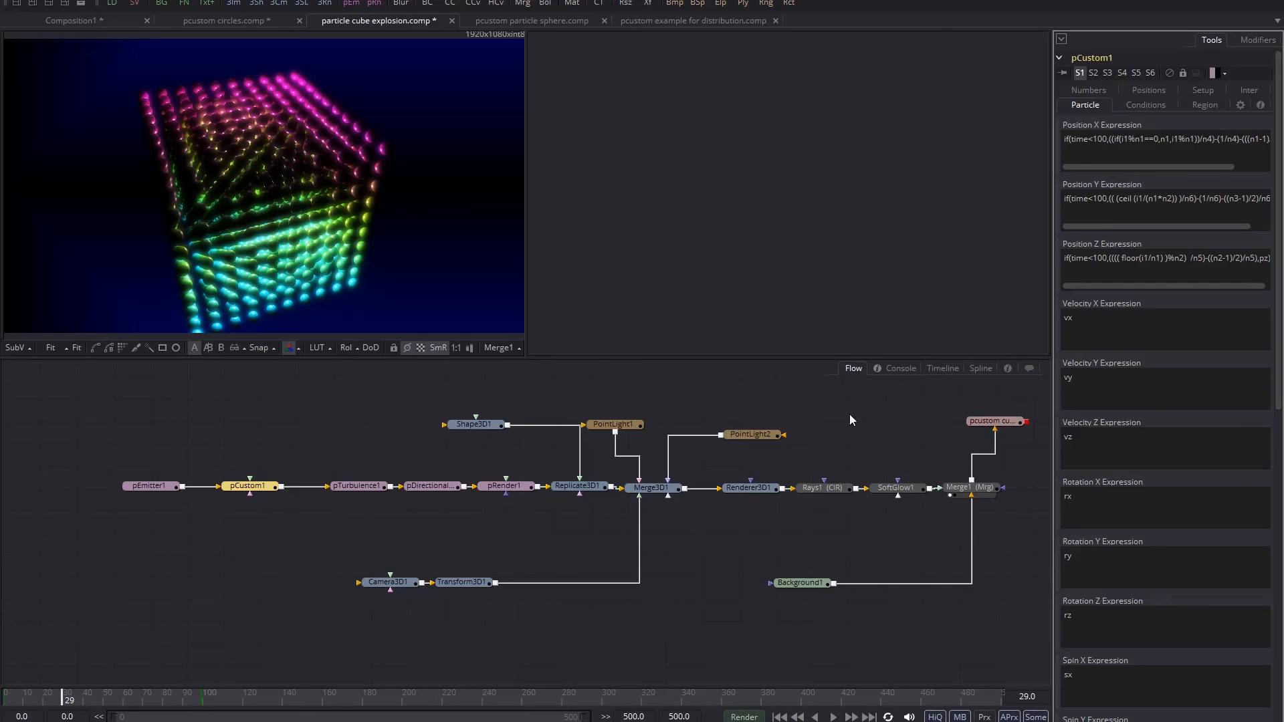
- In pcustom particle sphere.comp, examine pCustom1's particle expressions and the settings of pDirectionalForce1 and pBounce1
{"action": "left_click", "coordinate": [566, 20]}
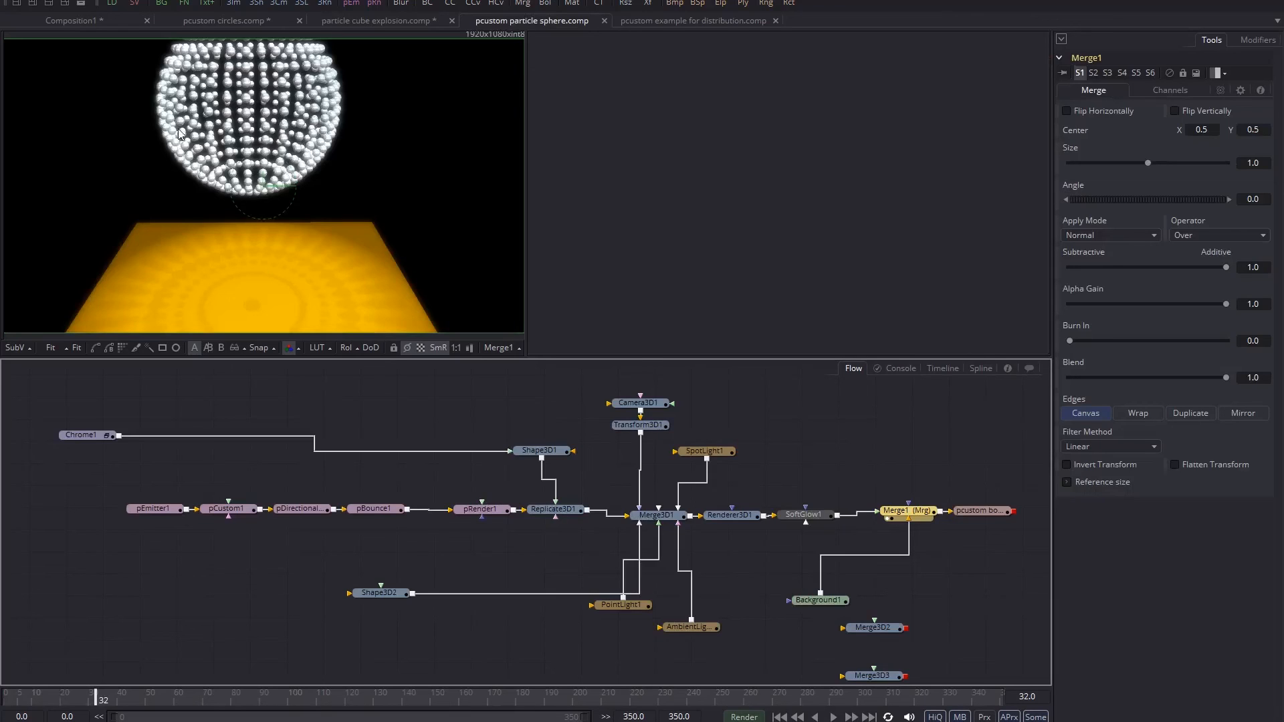
{"action": "left_click", "coordinate": [234, 512]}
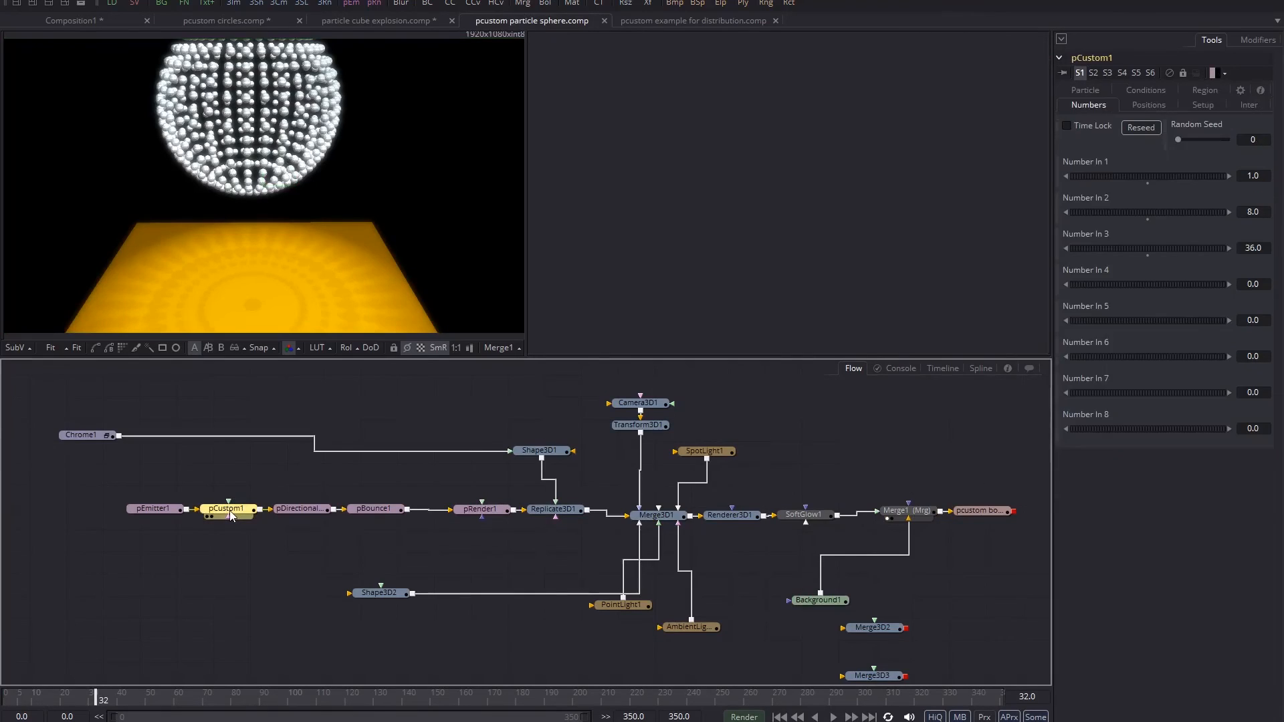
{"action": "left_click", "coordinate": [1086, 91]}
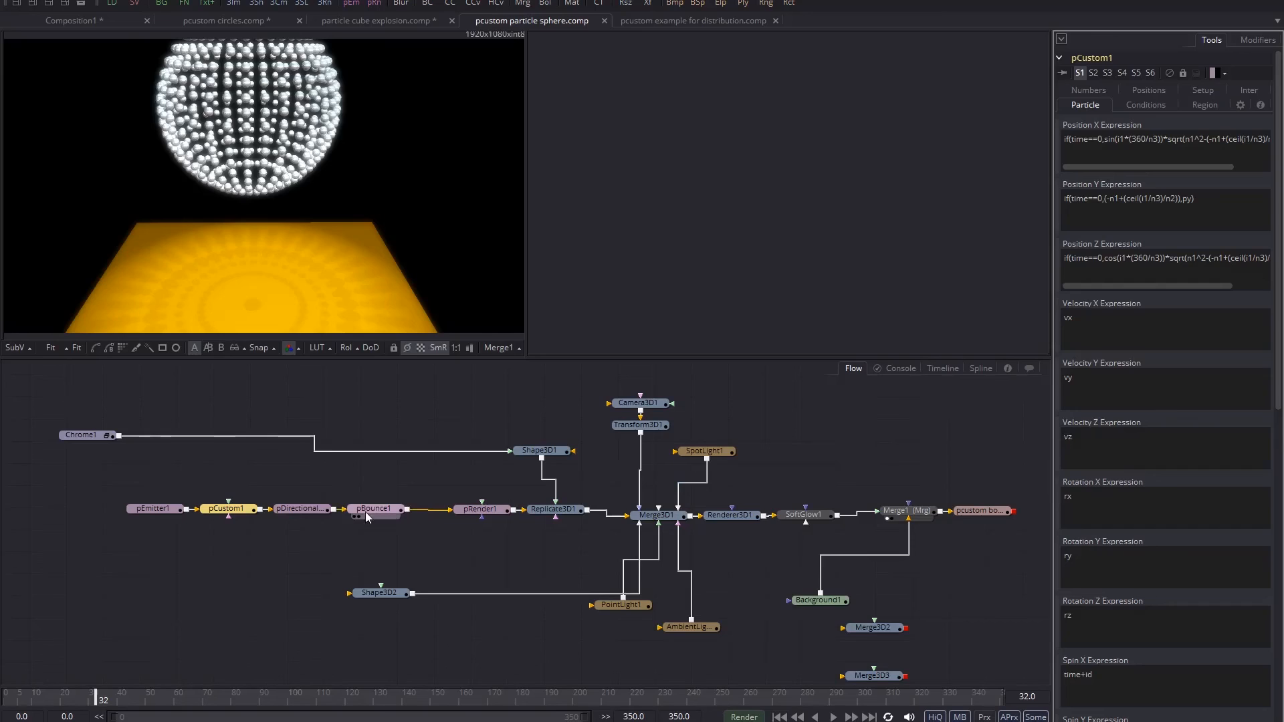
{"action": "left_click", "coordinate": [309, 510]}
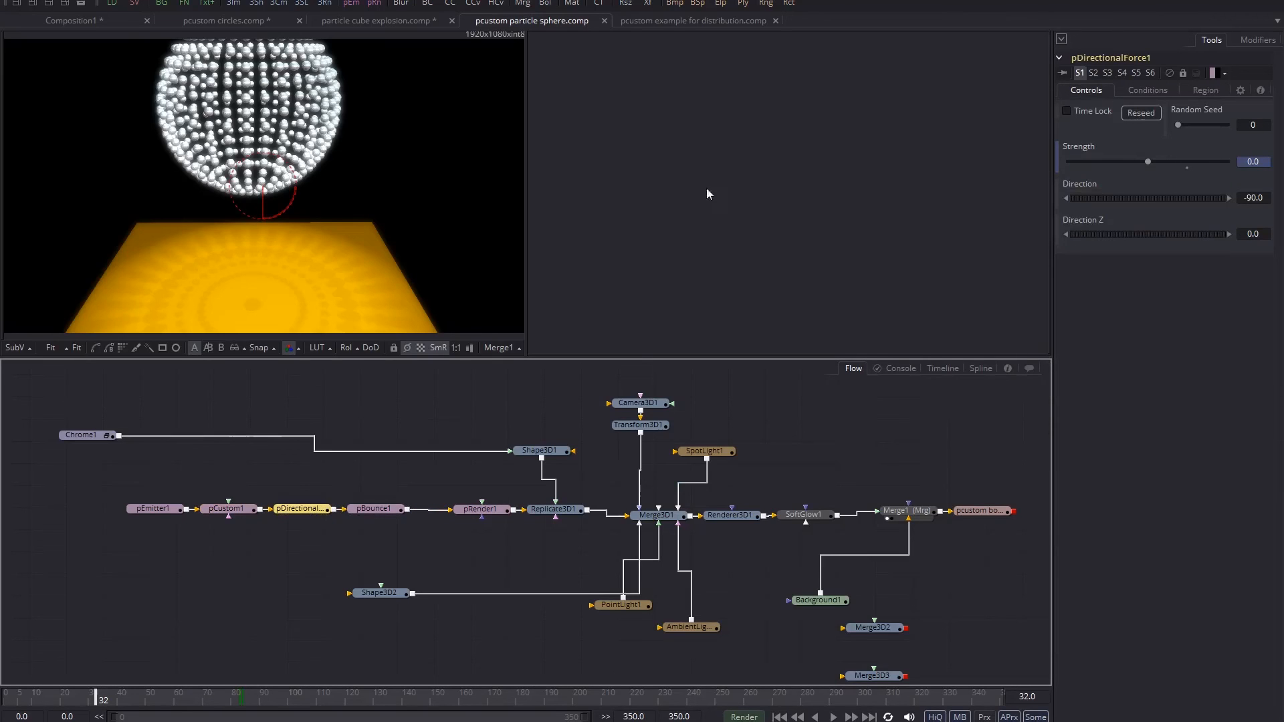
{"action": "left_click", "coordinate": [374, 510]}
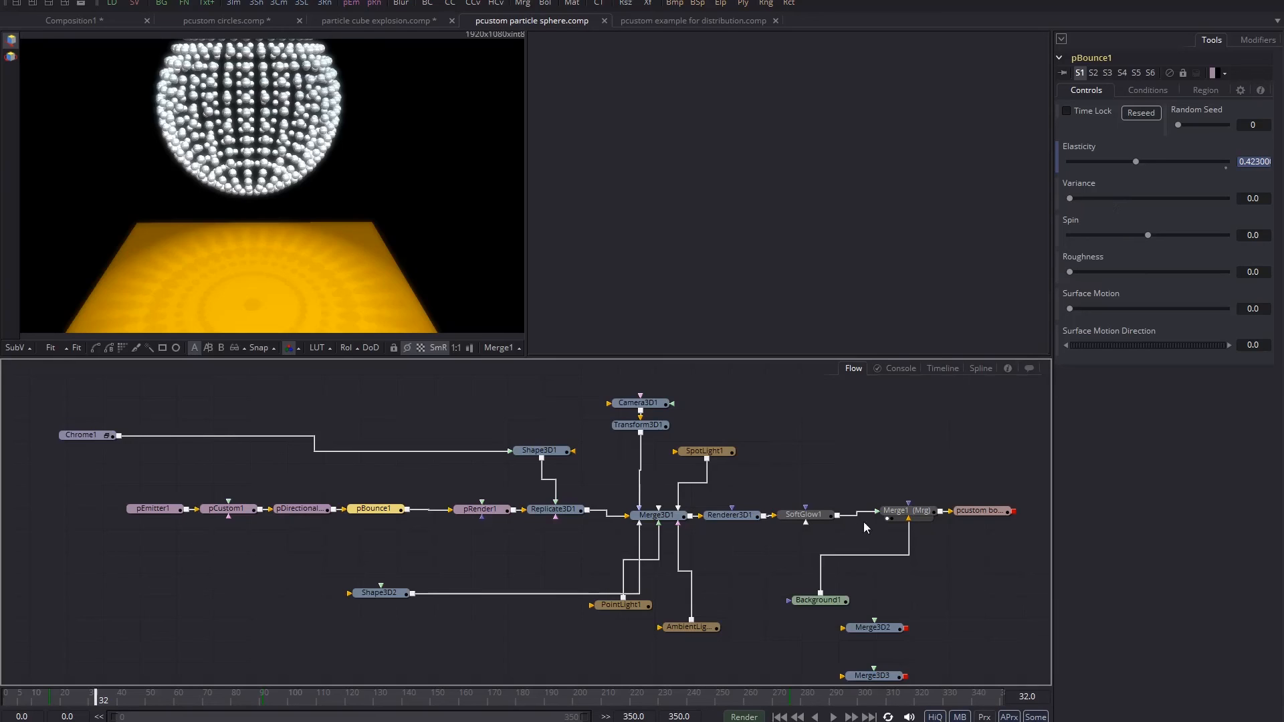
- Play the particle sphere animation from a later point on the timeline and stop it at frame 160
{"action": "left_click", "coordinate": [333, 697]}
{"action": "key", "text": "space"}
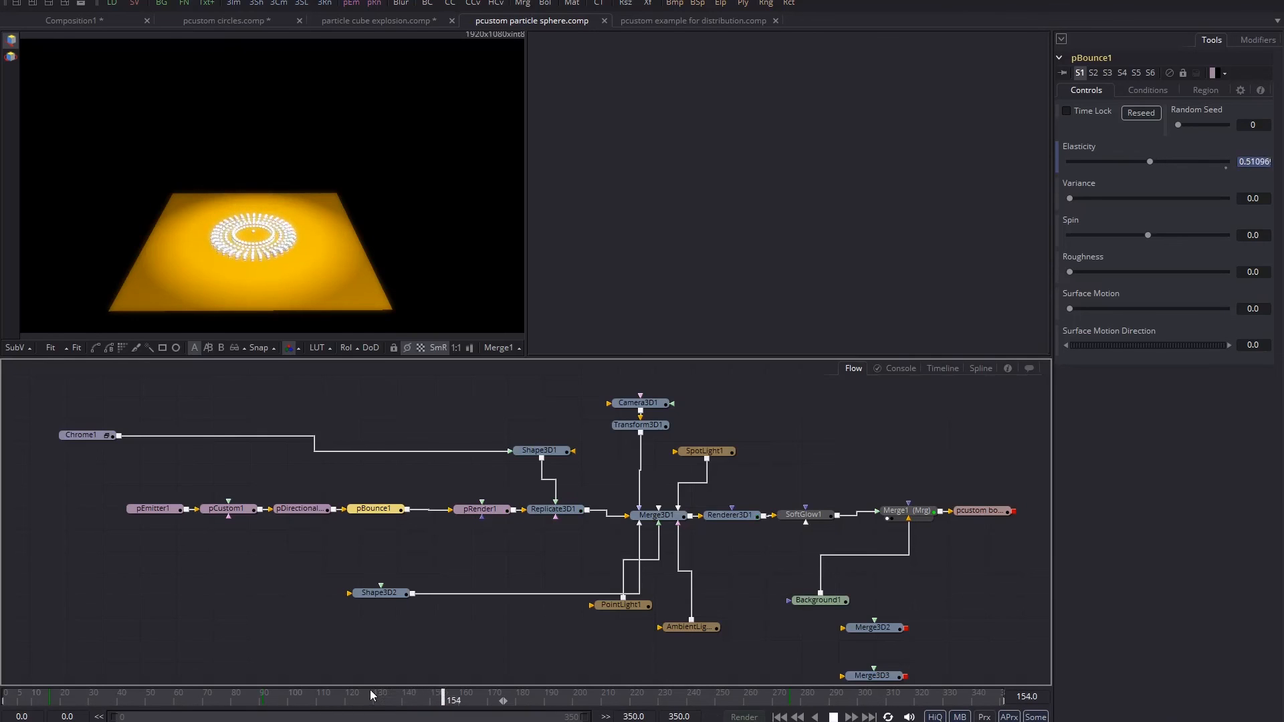
{"action": "key", "text": "space"}
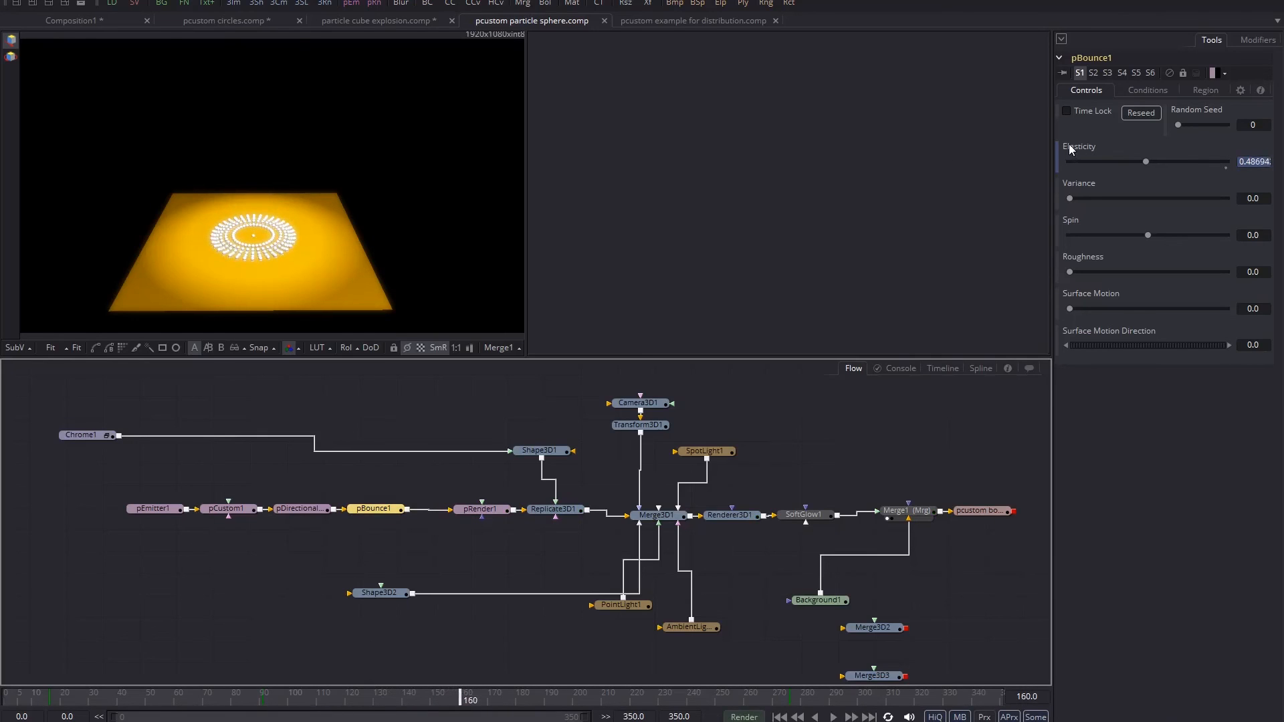